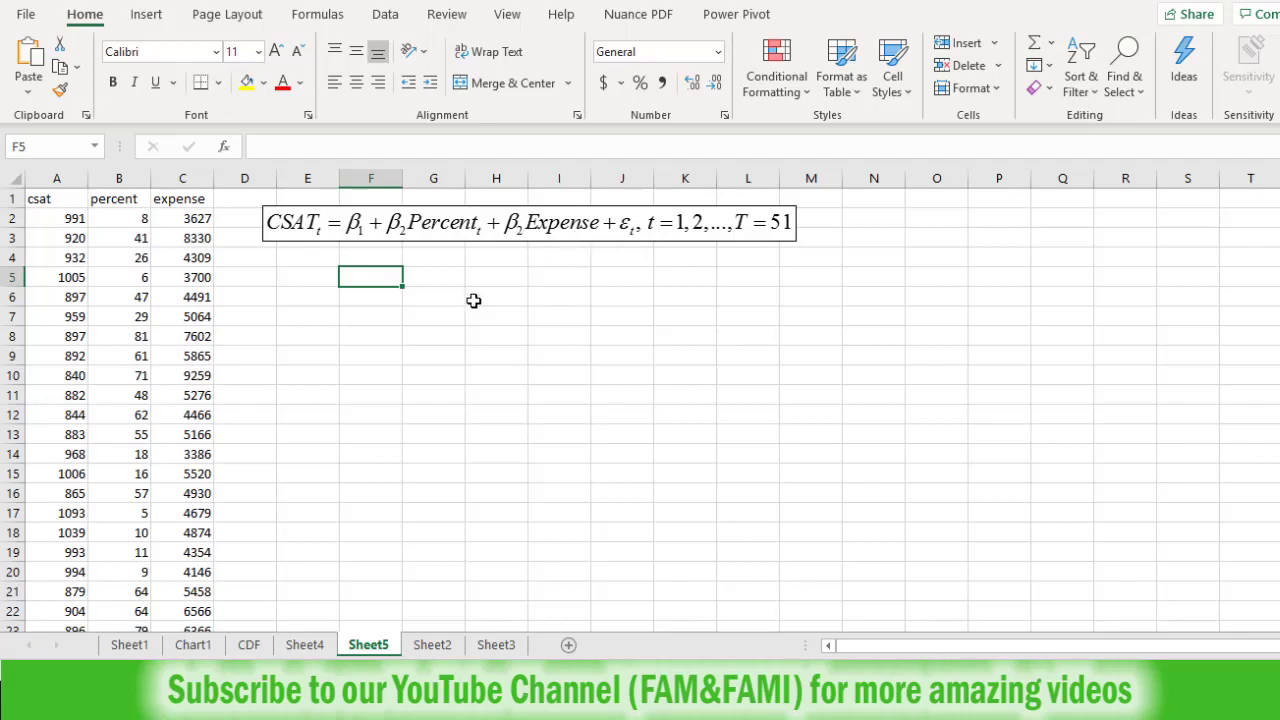
Open the Regression tool from the Data Analysis add-in
{"action": "left_click", "coordinate": [309, 300]}
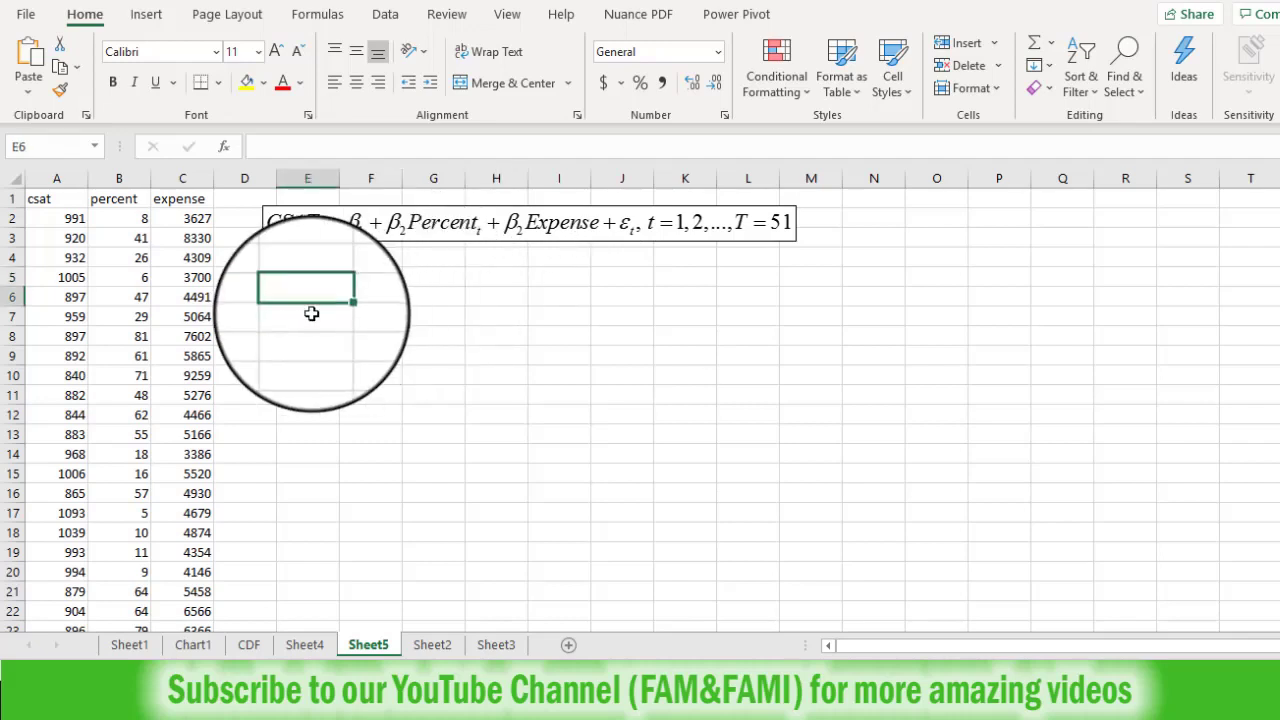
{"action": "left_click", "coordinate": [385, 14]}
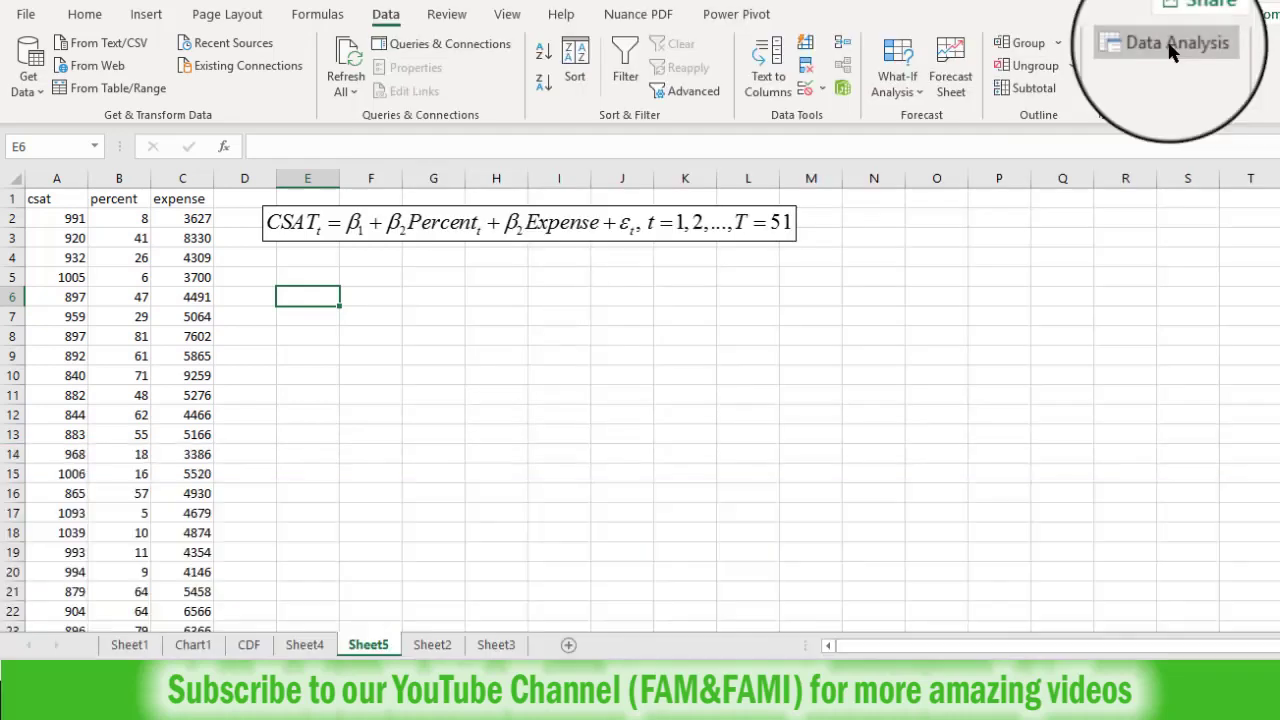
{"action": "left_click", "coordinate": [1172, 43]}
{"action": "left_click_drag", "start_coordinate": [389, 258], "coordinate": [586, 294]}
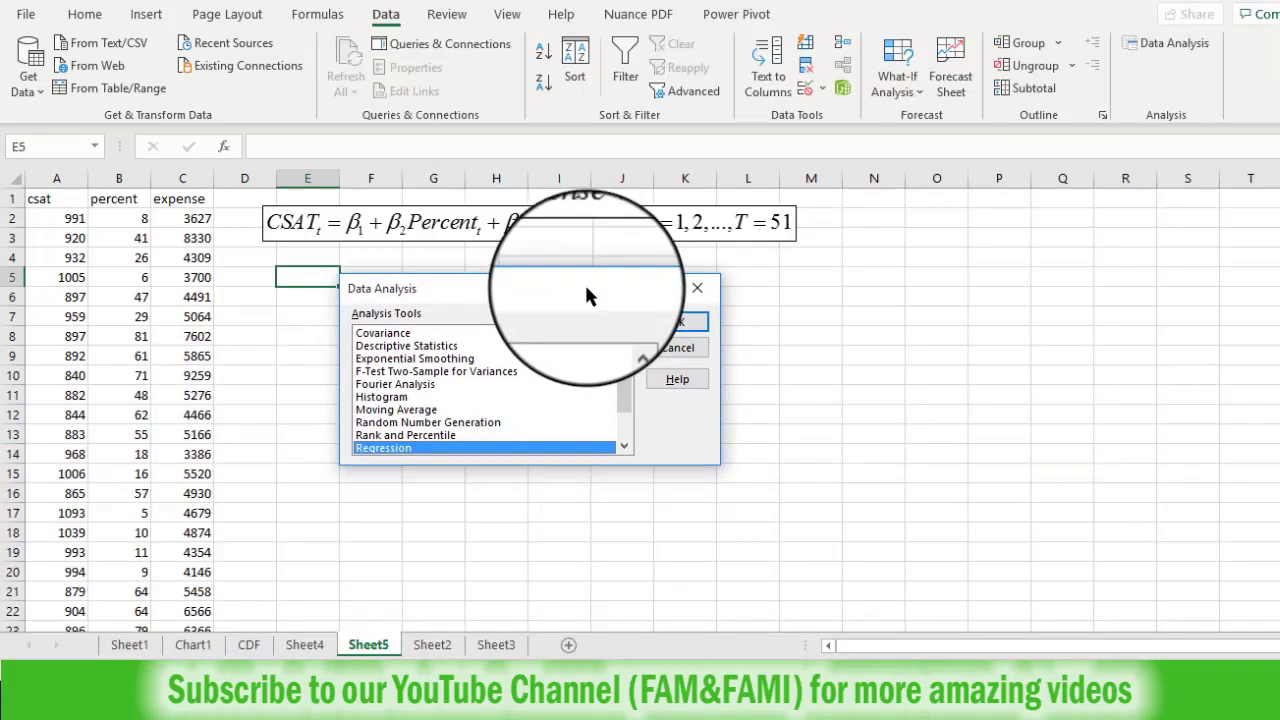
{"action": "left_click", "coordinate": [624, 444]}
{"action": "left_click", "coordinate": [624, 444]}
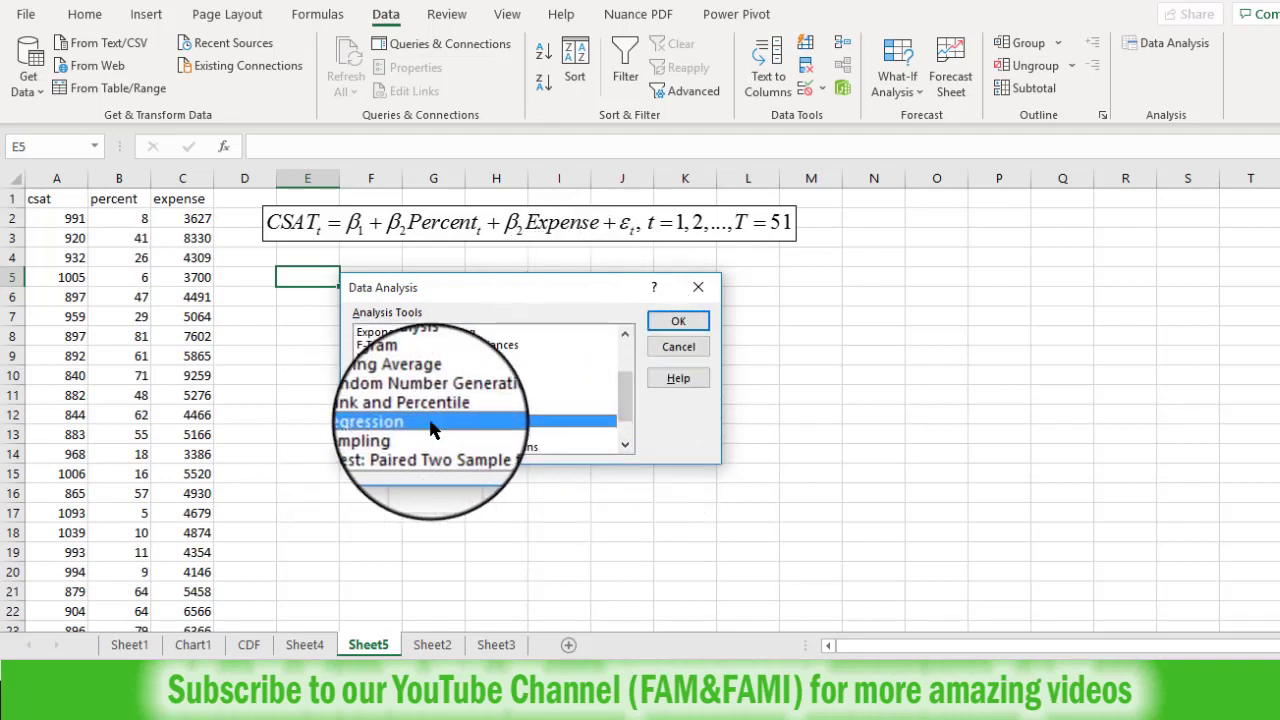
{"action": "left_click", "coordinate": [676, 320]}
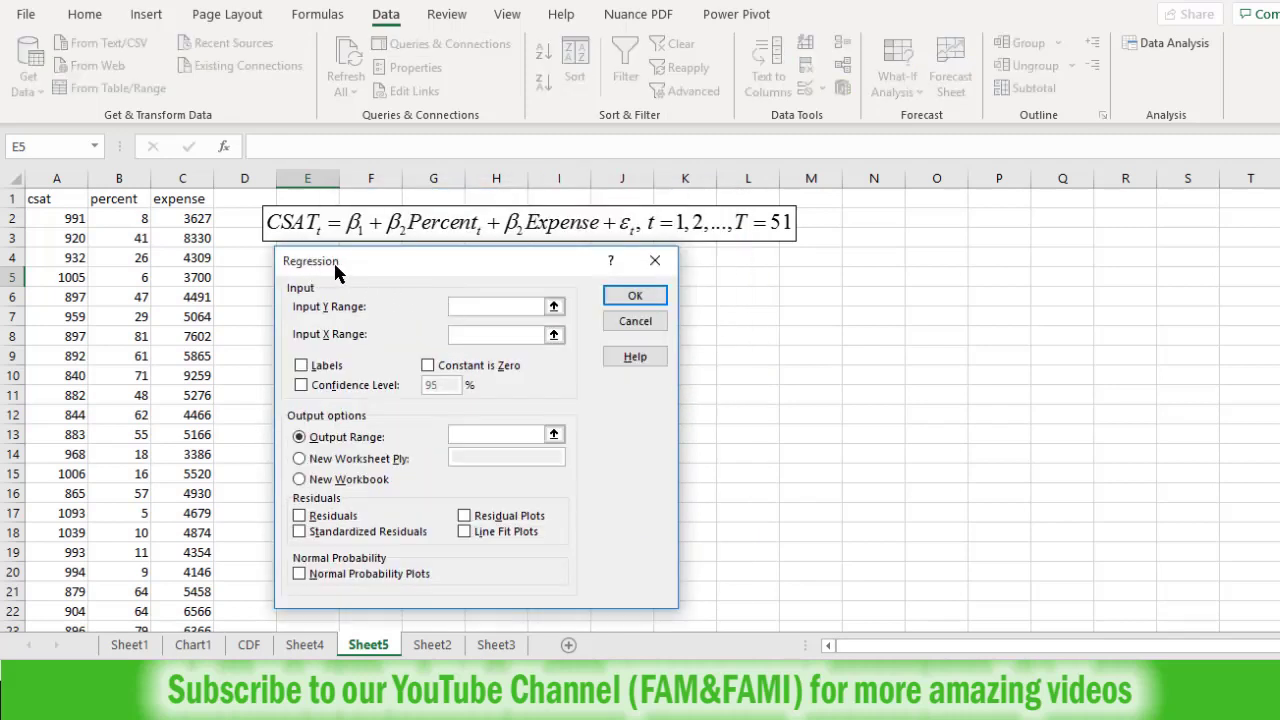
Set the regression's Y input range to the csat column, A1:A52, including its header
{"action": "left_click", "coordinate": [554, 307]}
{"action": "left_click", "coordinate": [58, 199]}
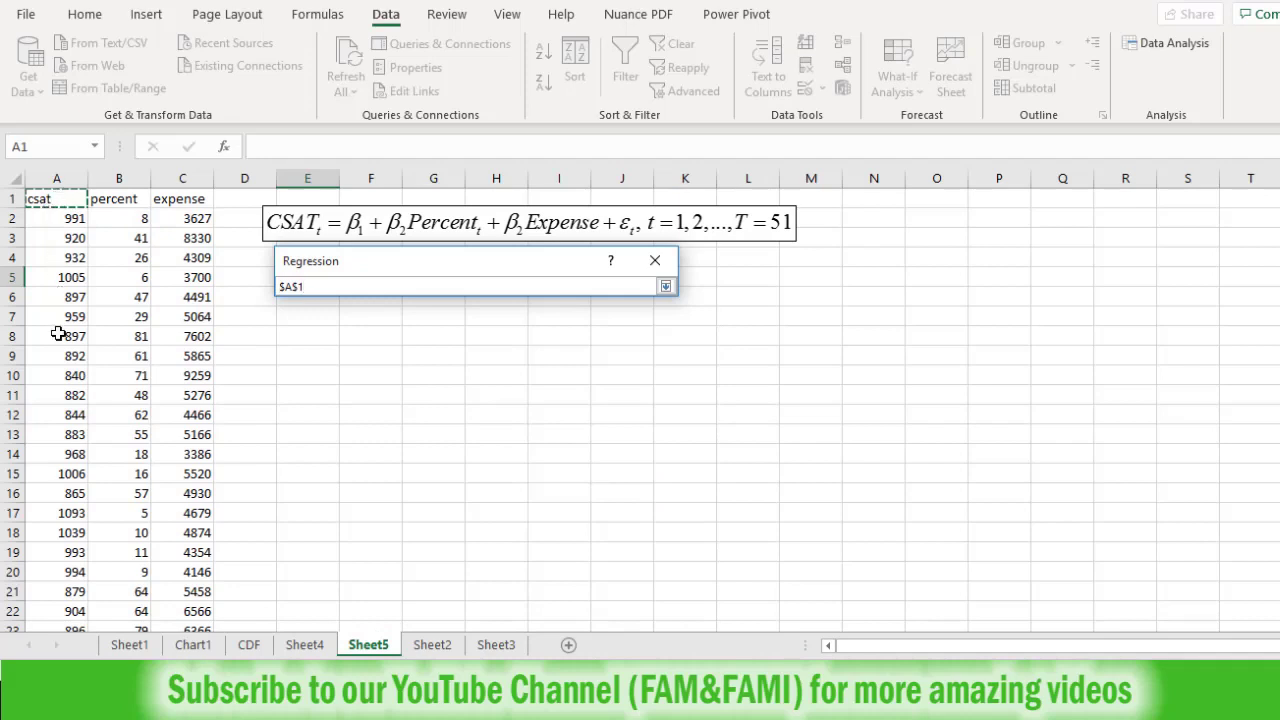
{"action": "key", "text": "ctrl+shift+Down"}
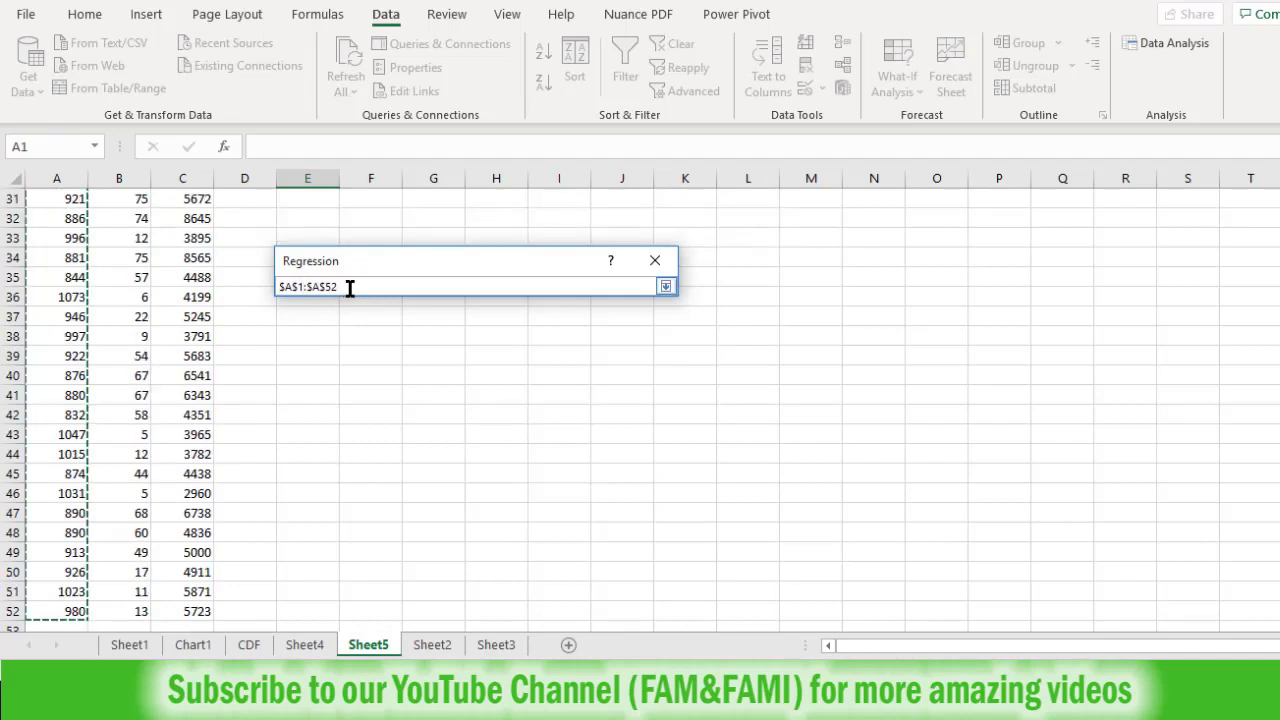
{"action": "key", "text": "Return"}
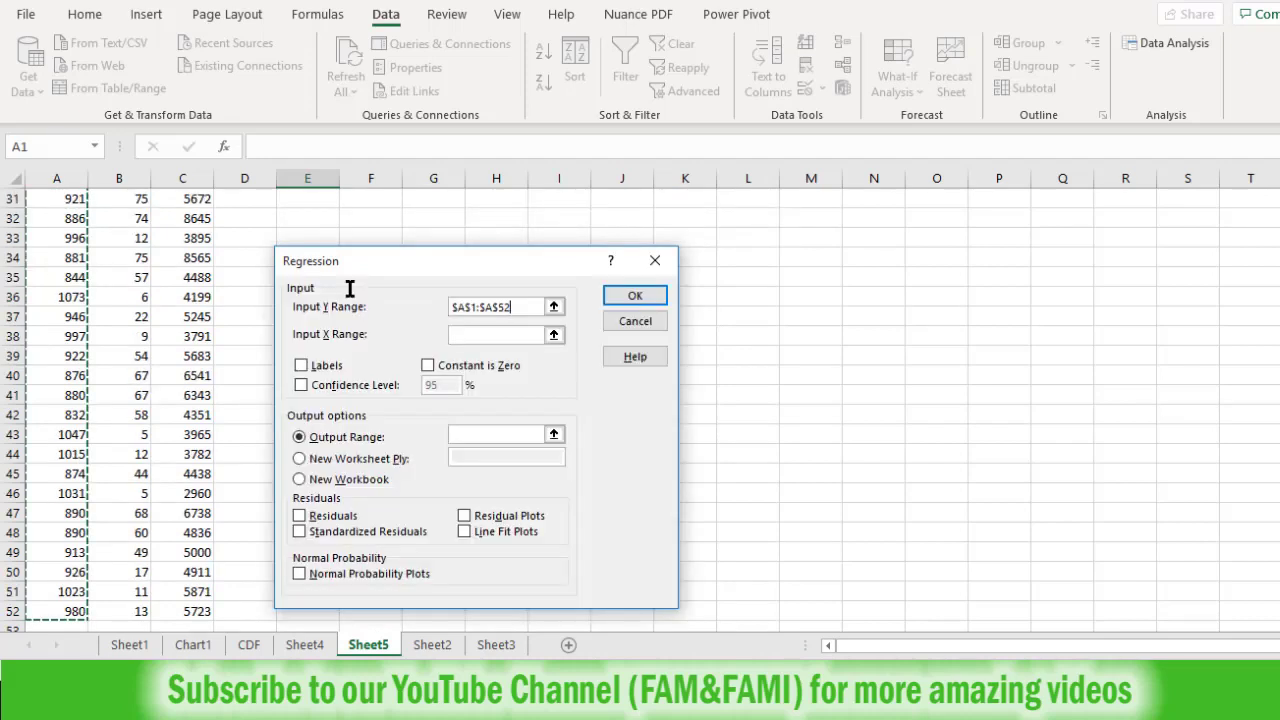
Set the regression's X input range to the percent and expense columns, B1:C52, including their headers
{"action": "left_click", "coordinate": [470, 337]}
{"action": "left_click", "coordinate": [554, 336]}
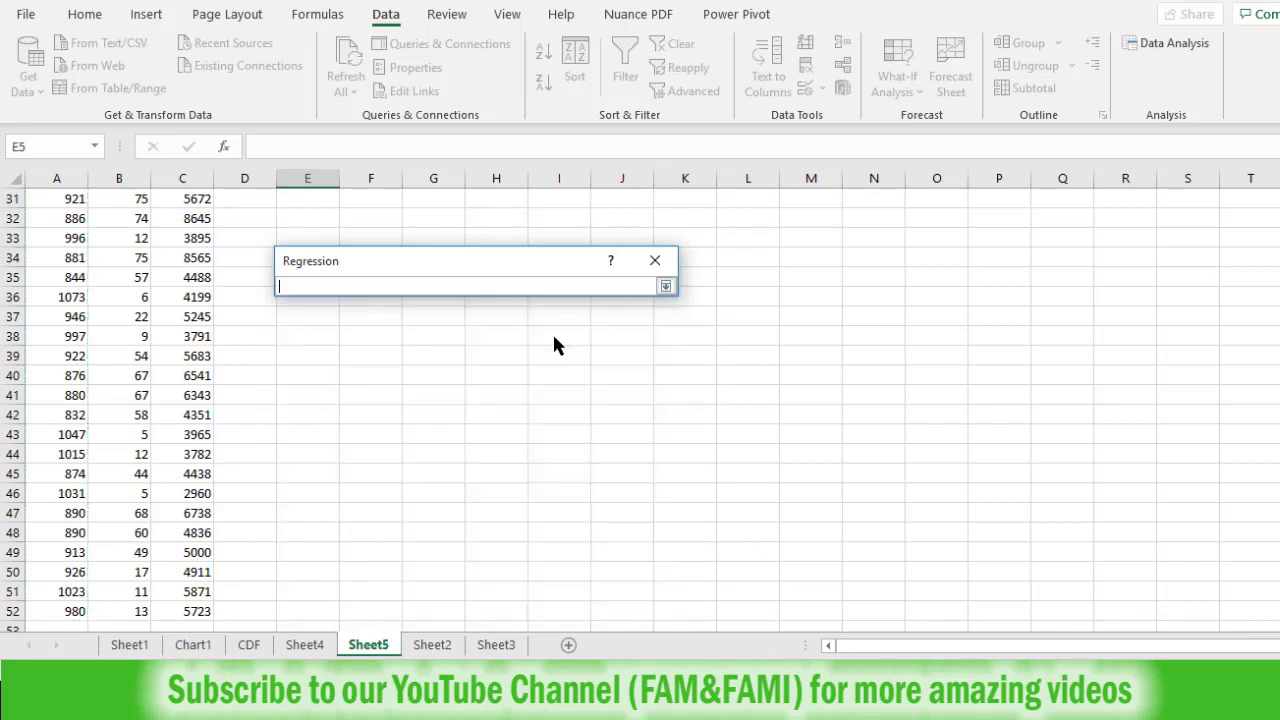
{"action": "left_click", "coordinate": [123, 298]}
{"action": "key", "text": "ctrl+Up"}
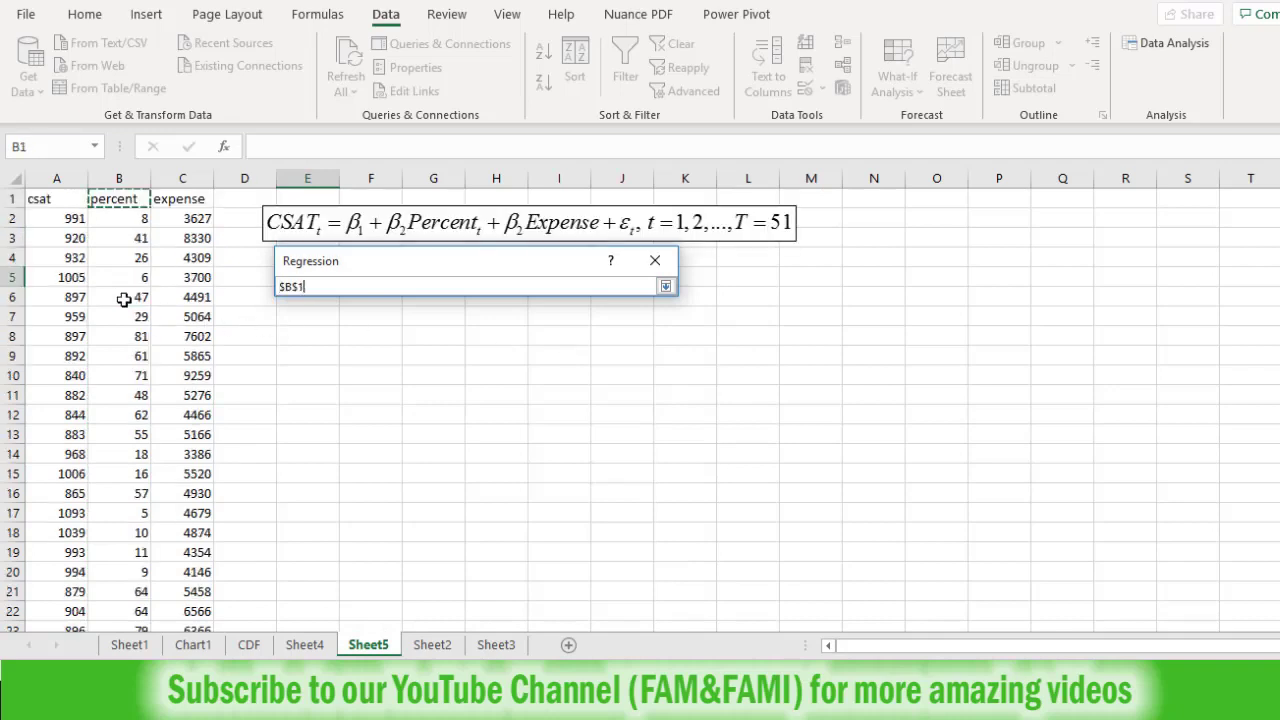
{"action": "key", "text": "shift+Right"}
{"action": "key", "text": "shift+Down"}
{"action": "key", "text": "shift+Down"}
{"action": "key", "text": "shift+Down"}
{"action": "key", "text": "shift+Down"}
{"action": "key", "text": "shift+Down"}
{"action": "key", "text": "shift+Down"}
{"action": "key", "text": "shift+Down"}
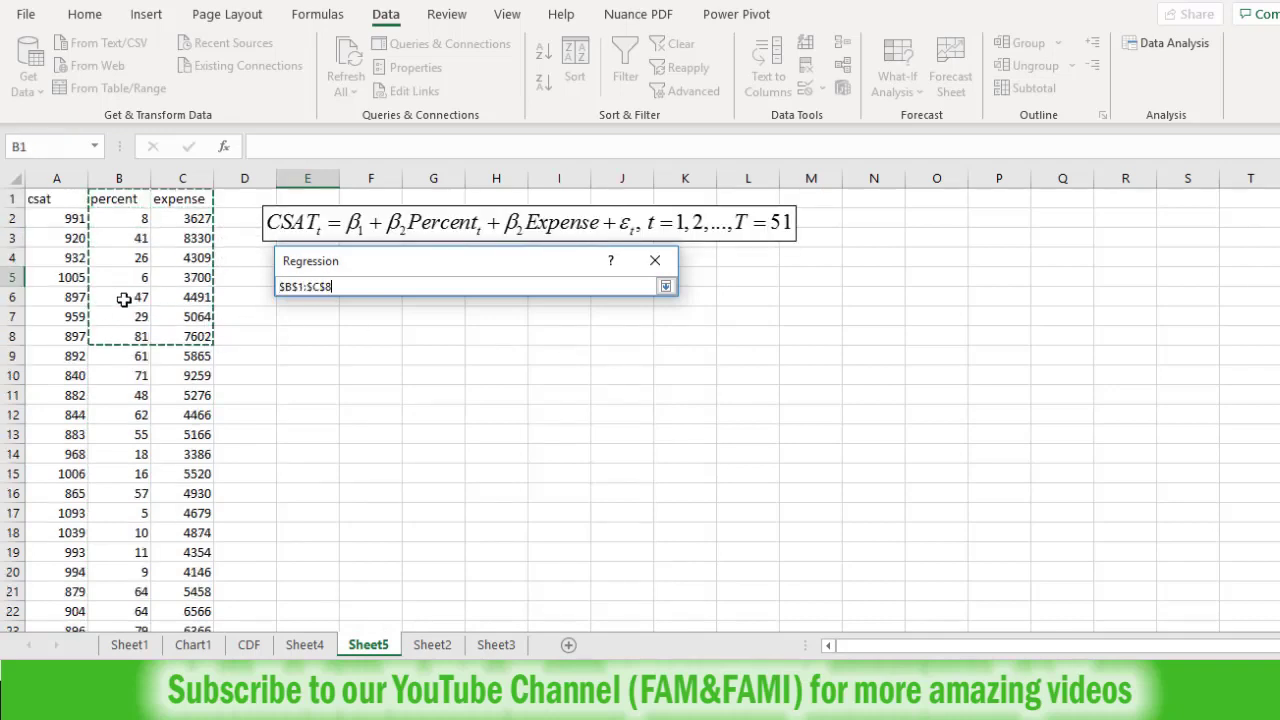
{"action": "key", "text": "ctrl+shift+Down"}
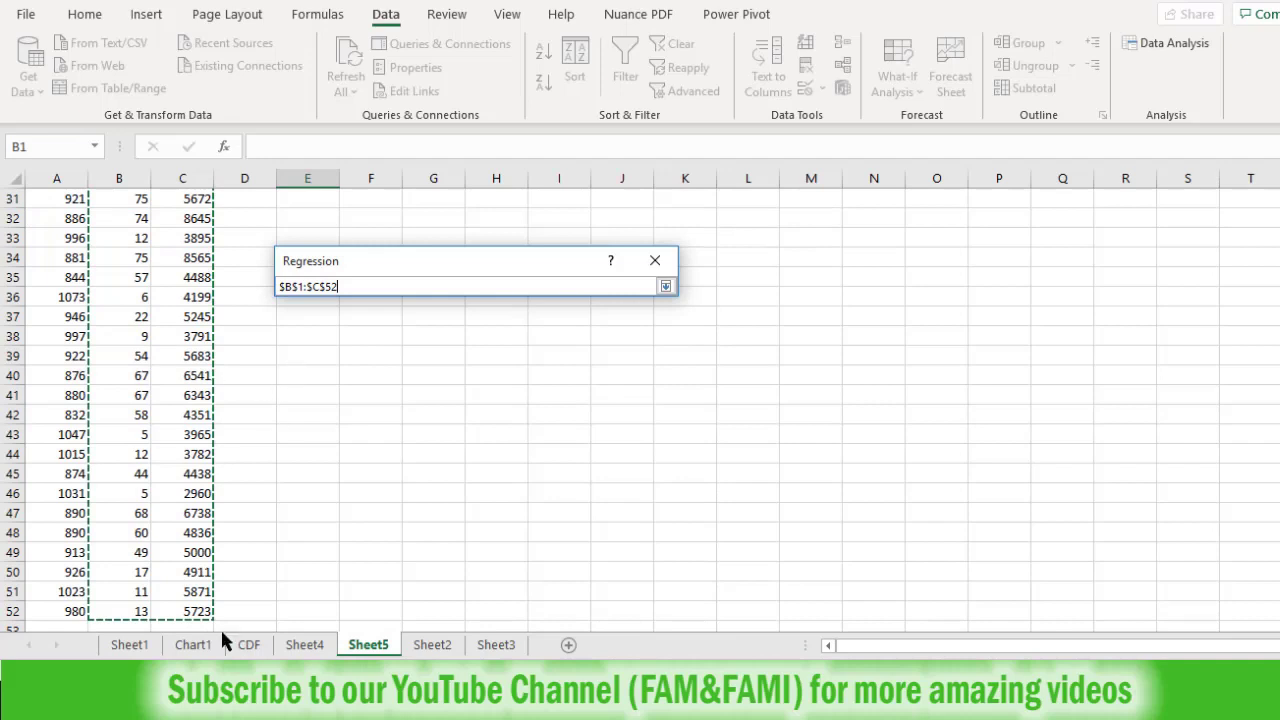
{"action": "left_click", "coordinate": [665, 287]}
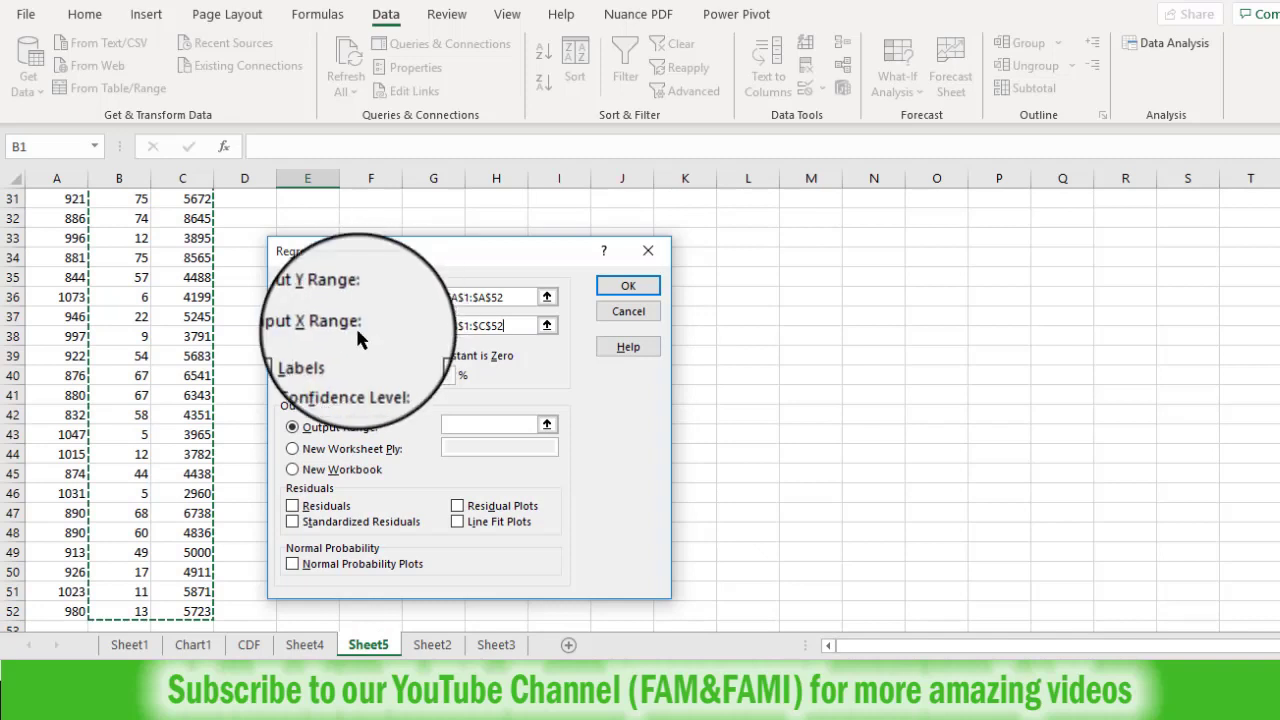
Run the regression with Labels and Residuals enabled and the output range starting at cell E7
{"action": "left_click", "coordinate": [295, 357]}
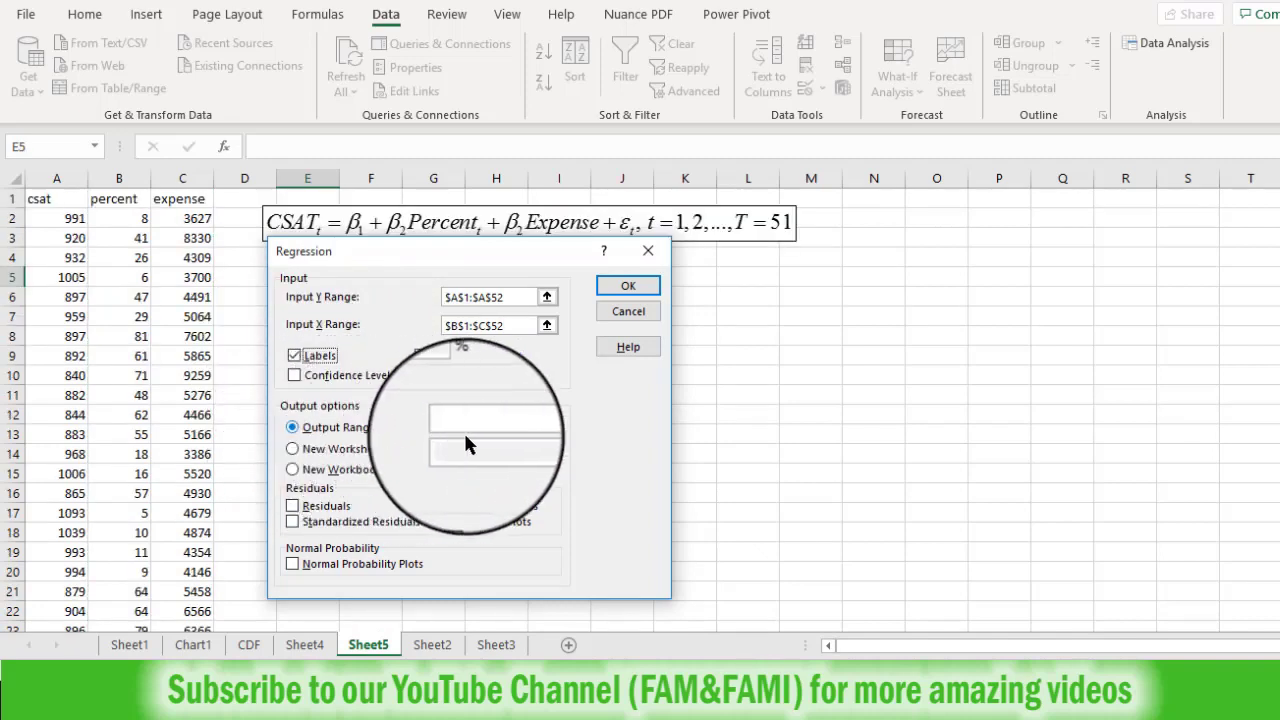
{"action": "left_click", "coordinate": [547, 427]}
{"action": "left_click", "coordinate": [291, 308]}
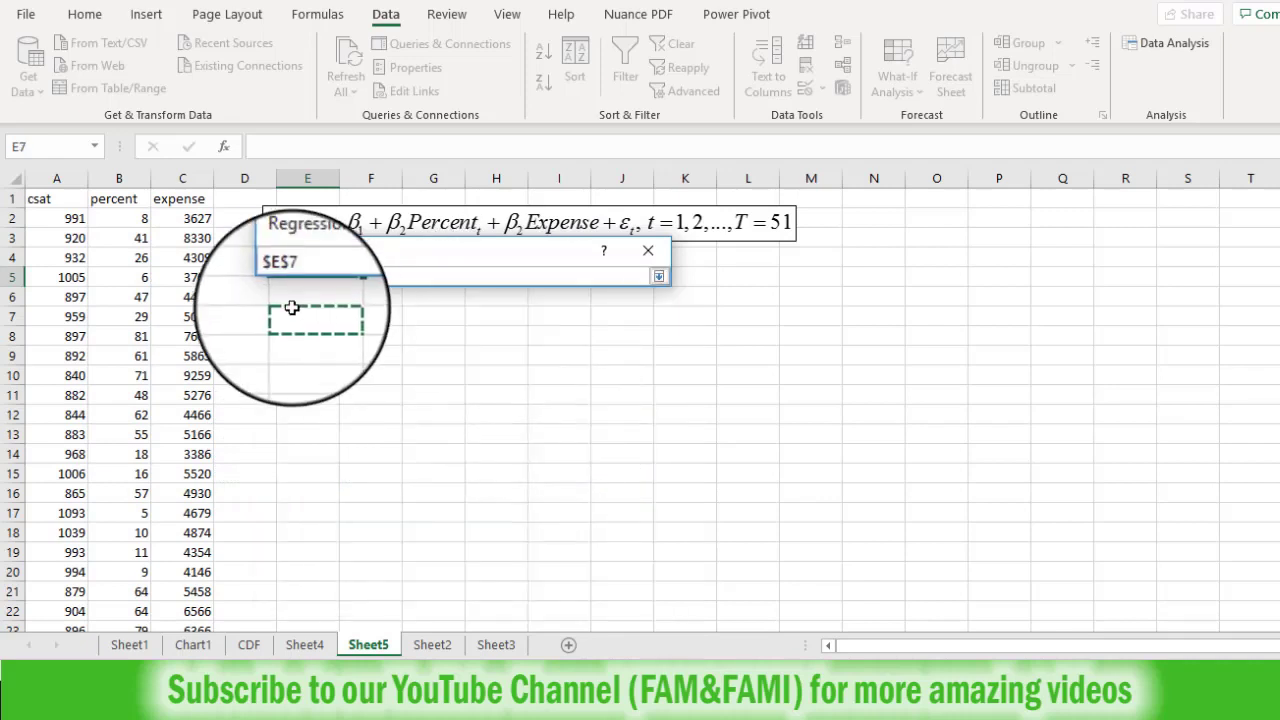
{"action": "left_click", "coordinate": [659, 276]}
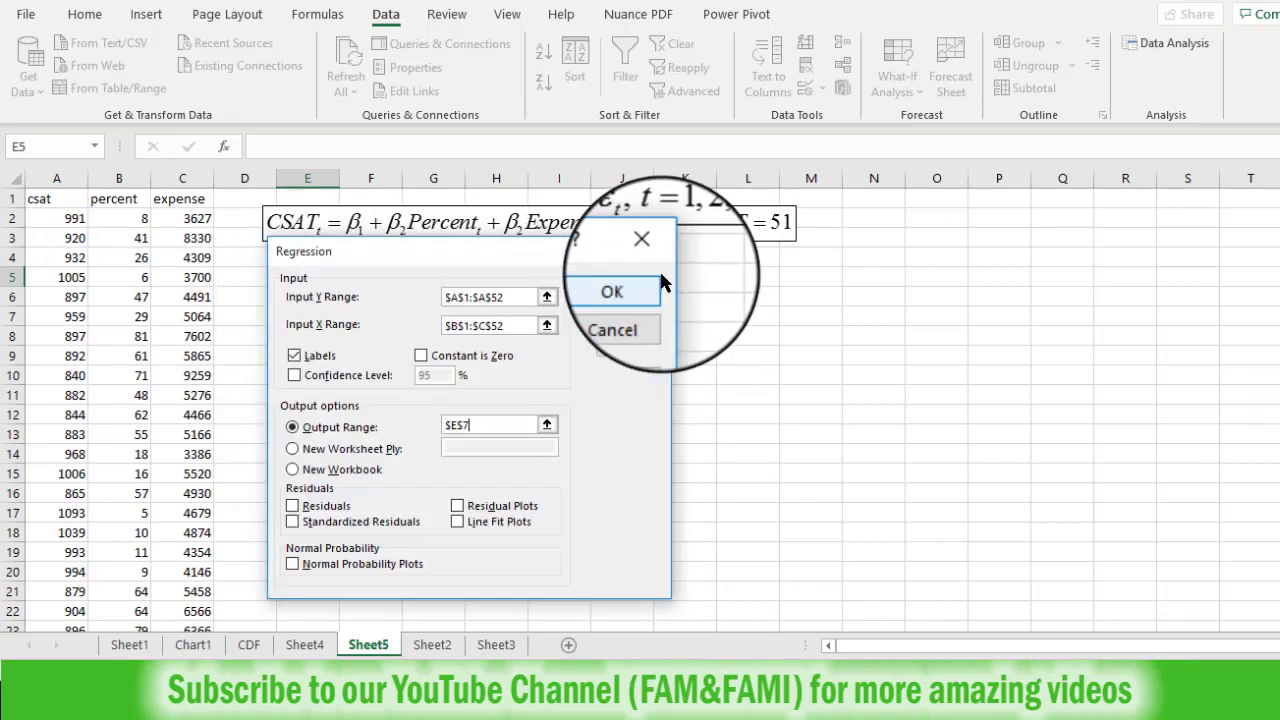
{"action": "left_click", "coordinate": [293, 506]}
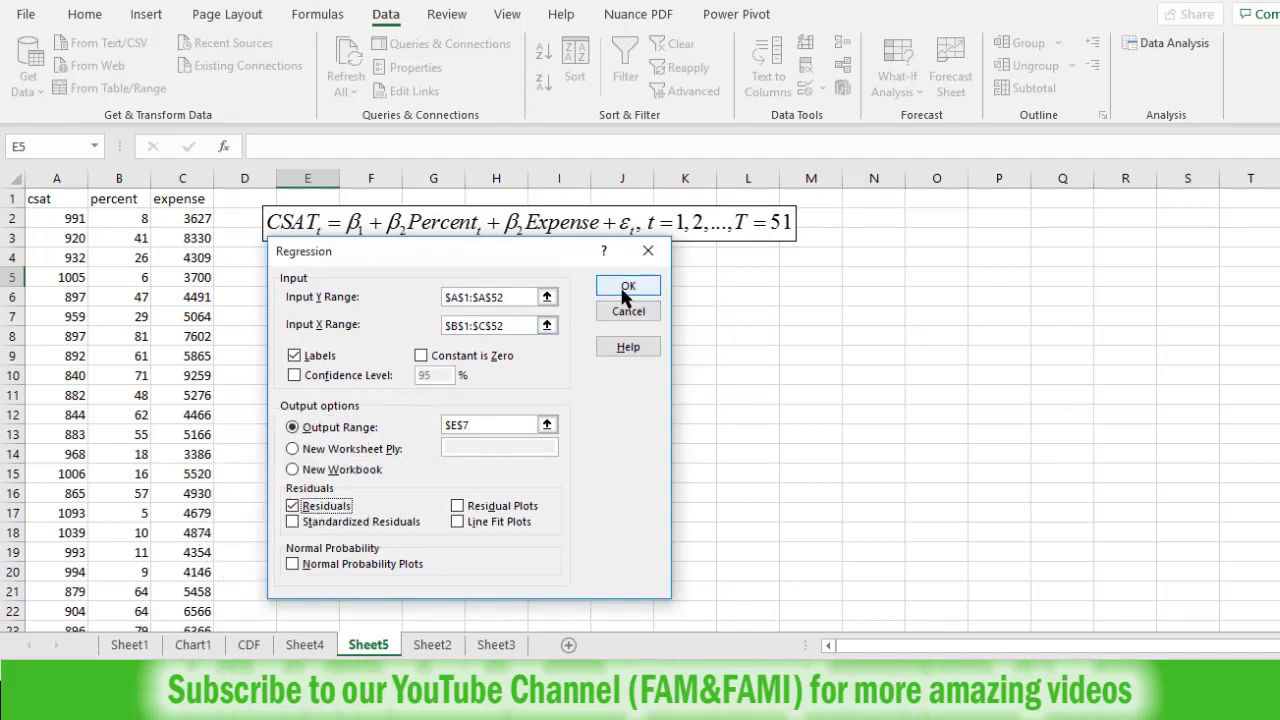
{"action": "left_click", "coordinate": [627, 286]}
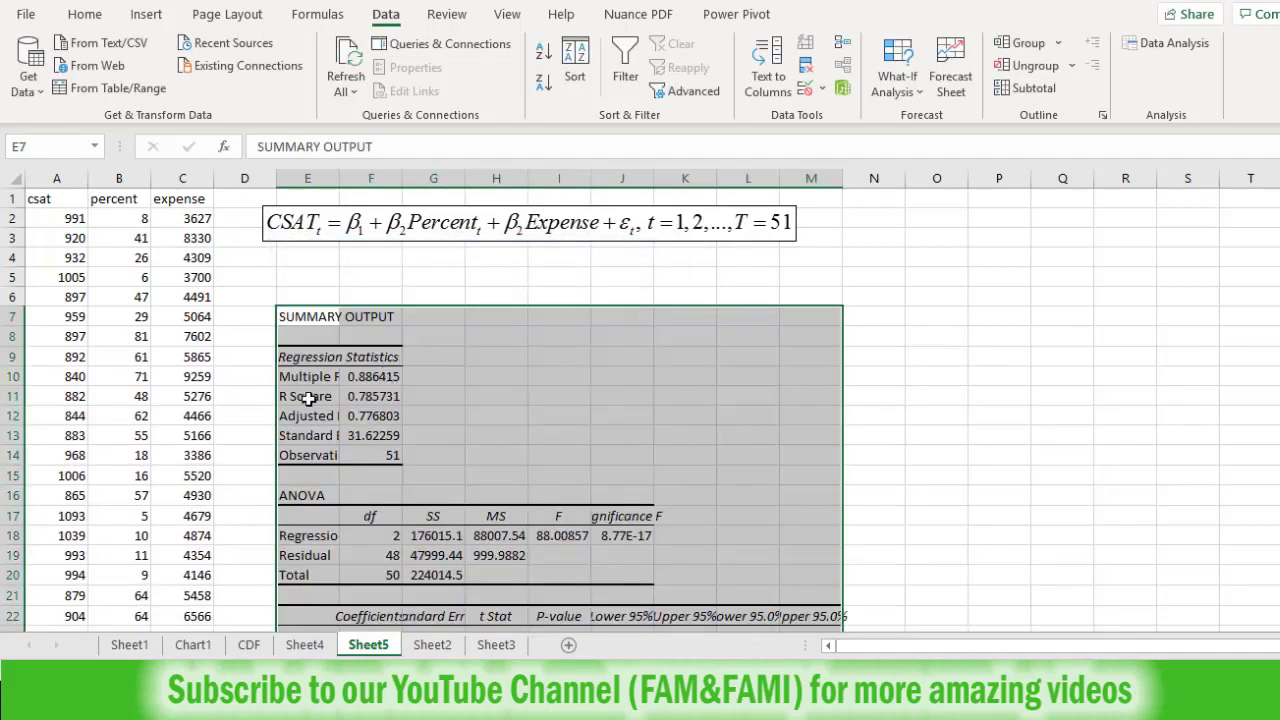
Examine the R Square value in the summary output and the P-values of the intercept, percent and expense coefficients
{"action": "left_click_drag", "start_coordinate": [305, 396], "coordinate": [385, 396]}
{"action": "left_click", "coordinate": [514, 453]}
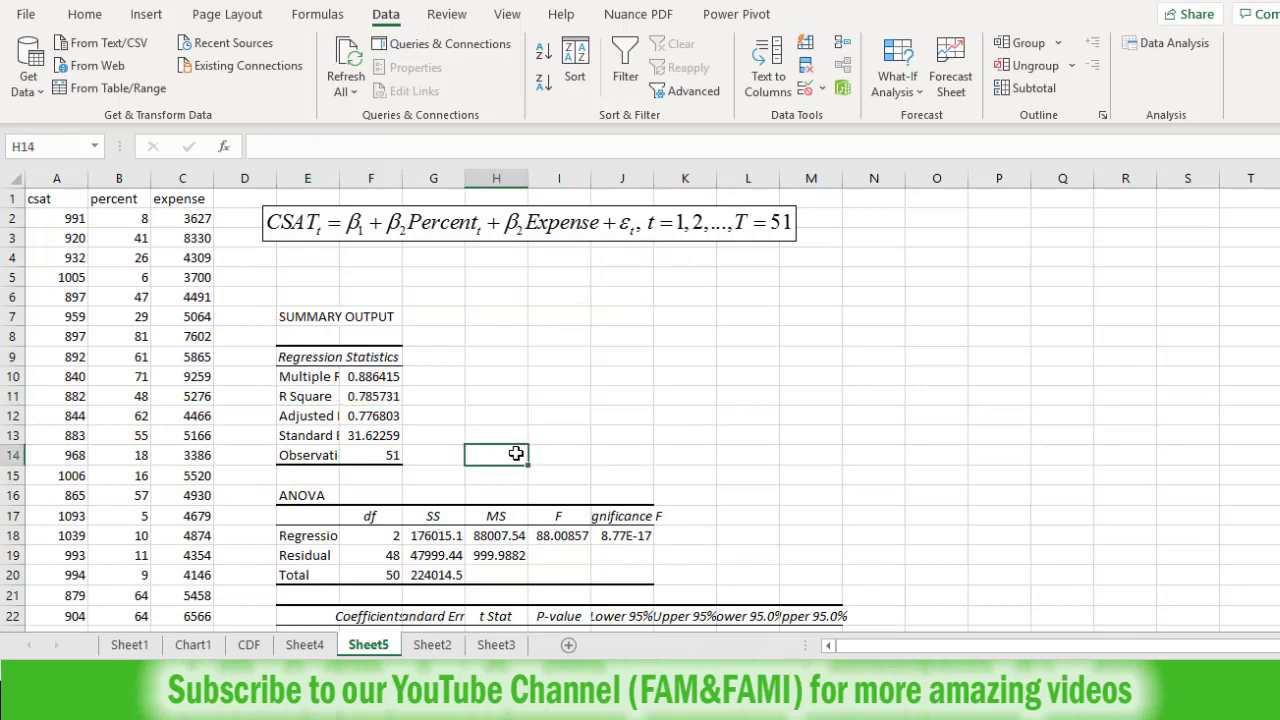
{"action": "key", "text": "Down"}
{"action": "key", "text": "Down"}
{"action": "key", "text": "Down"}
{"action": "key", "text": "Down"}
{"action": "key", "text": "Down"}
{"action": "key", "text": "Down"}
{"action": "key", "text": "Down"}
{"action": "key", "text": "Down"}
{"action": "scroll", "coordinate": [515, 453], "scroll_direction": "down", "scroll_amount": 2}
{"action": "left_click_drag", "start_coordinate": [559, 498], "coordinate": [563, 540]}
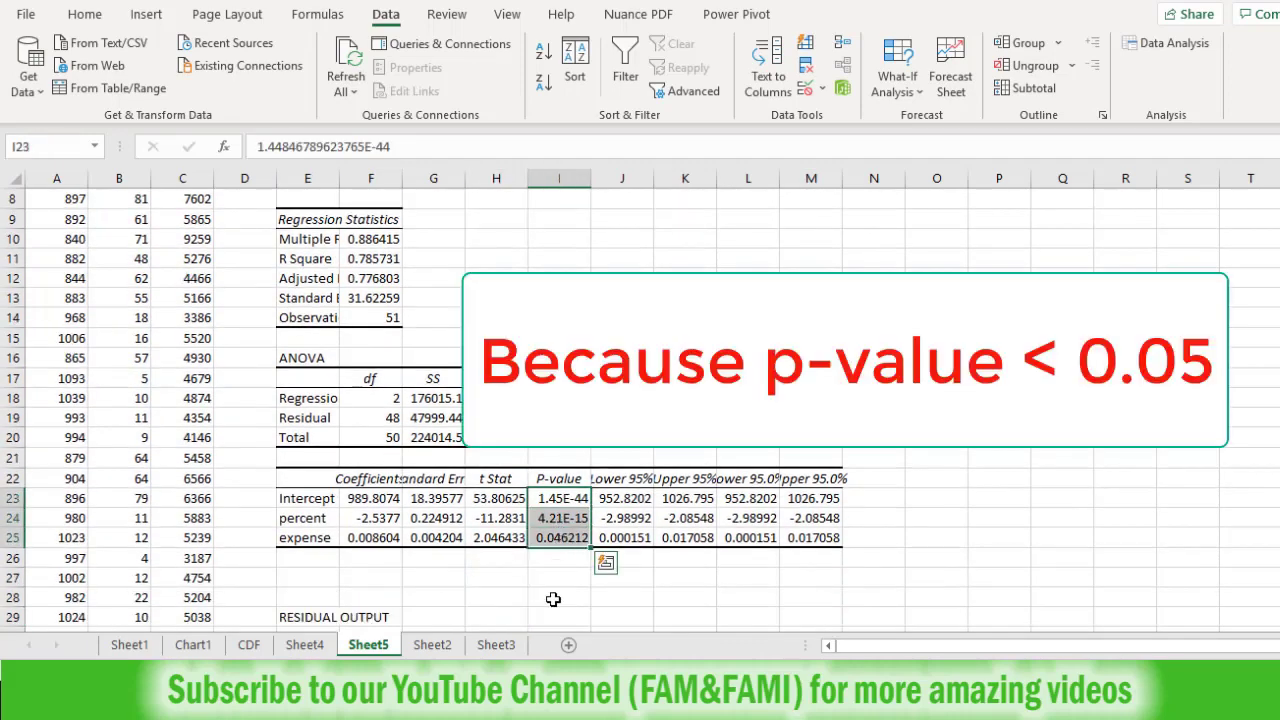
Widen columns F and G to fit their contents and review the Residuals column of the residual output
{"action": "left_click", "coordinate": [446, 598]}
{"action": "key", "text": "Down"}
{"action": "key", "text": "Down"}
{"action": "key", "text": "Down"}
{"action": "key", "text": "Down"}
{"action": "key", "text": "Down"}
{"action": "key", "text": "Down"}
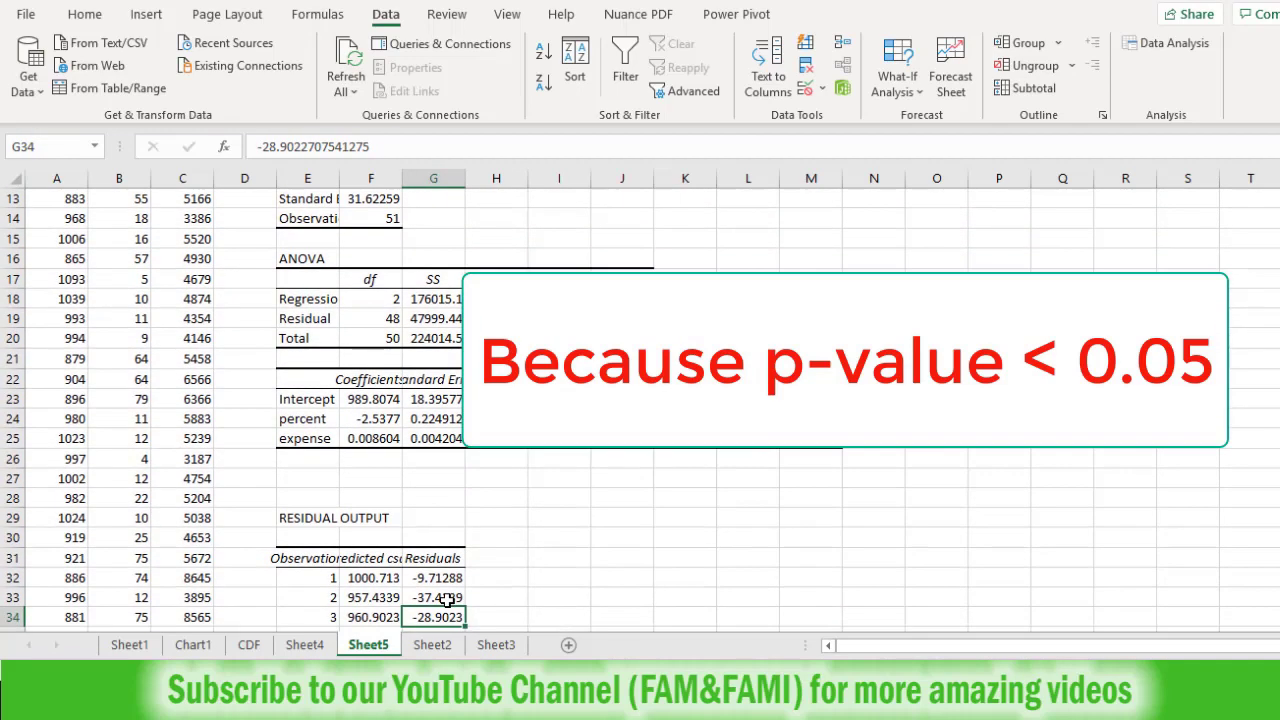
{"action": "left_click_drag", "start_coordinate": [286, 520], "coordinate": [395, 518]}
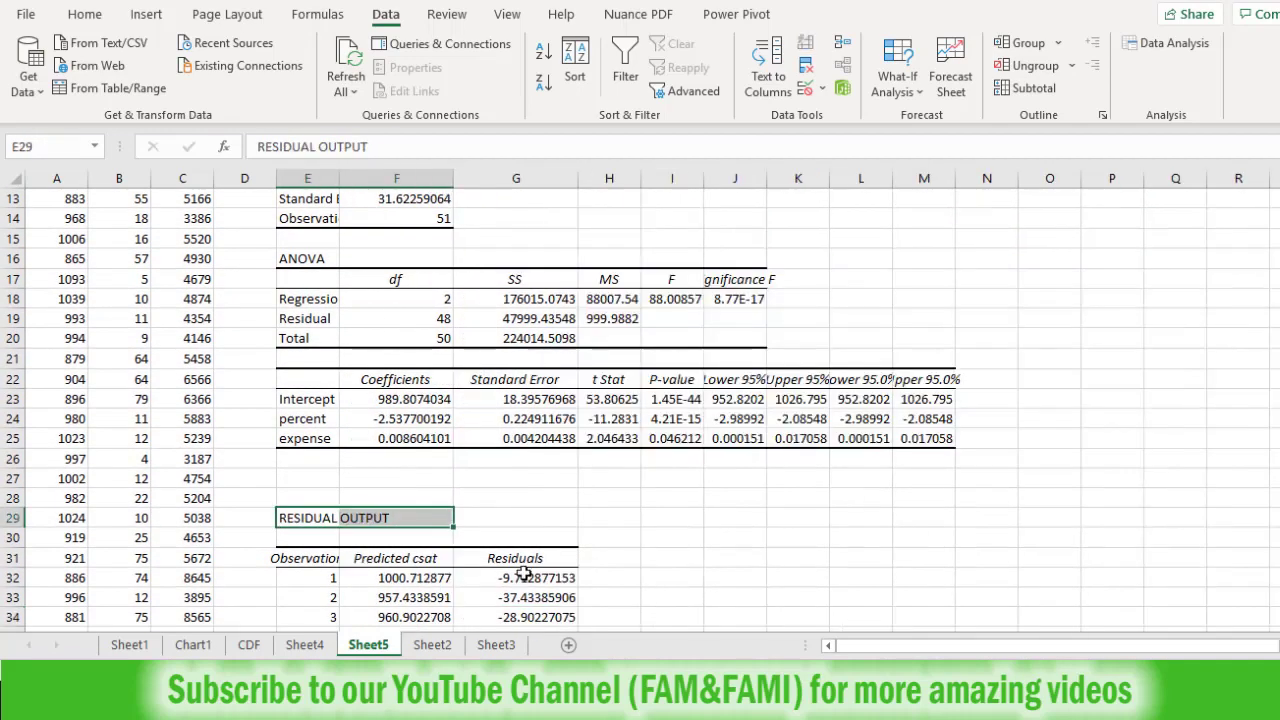
{"action": "left_click_drag", "start_coordinate": [515, 558], "coordinate": [528, 624]}
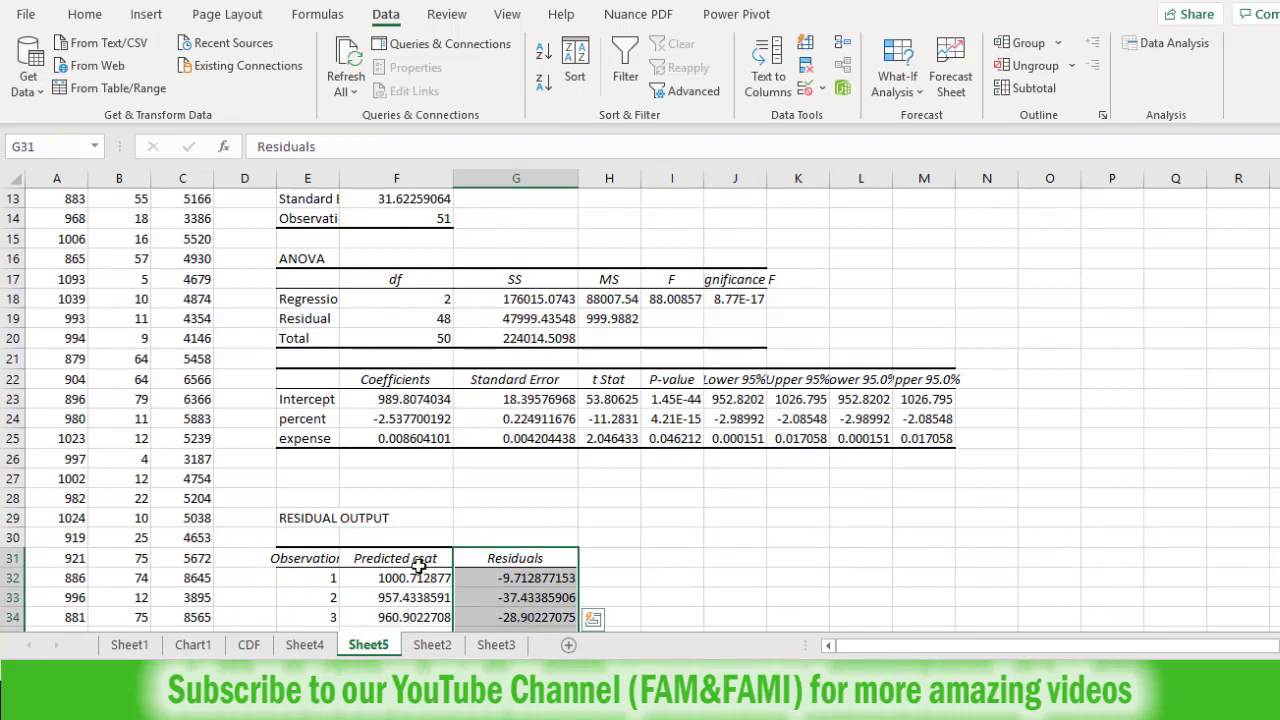
{"action": "left_click", "coordinate": [546, 559]}
{"action": "left_click_drag", "start_coordinate": [546, 559], "coordinate": [530, 492]}
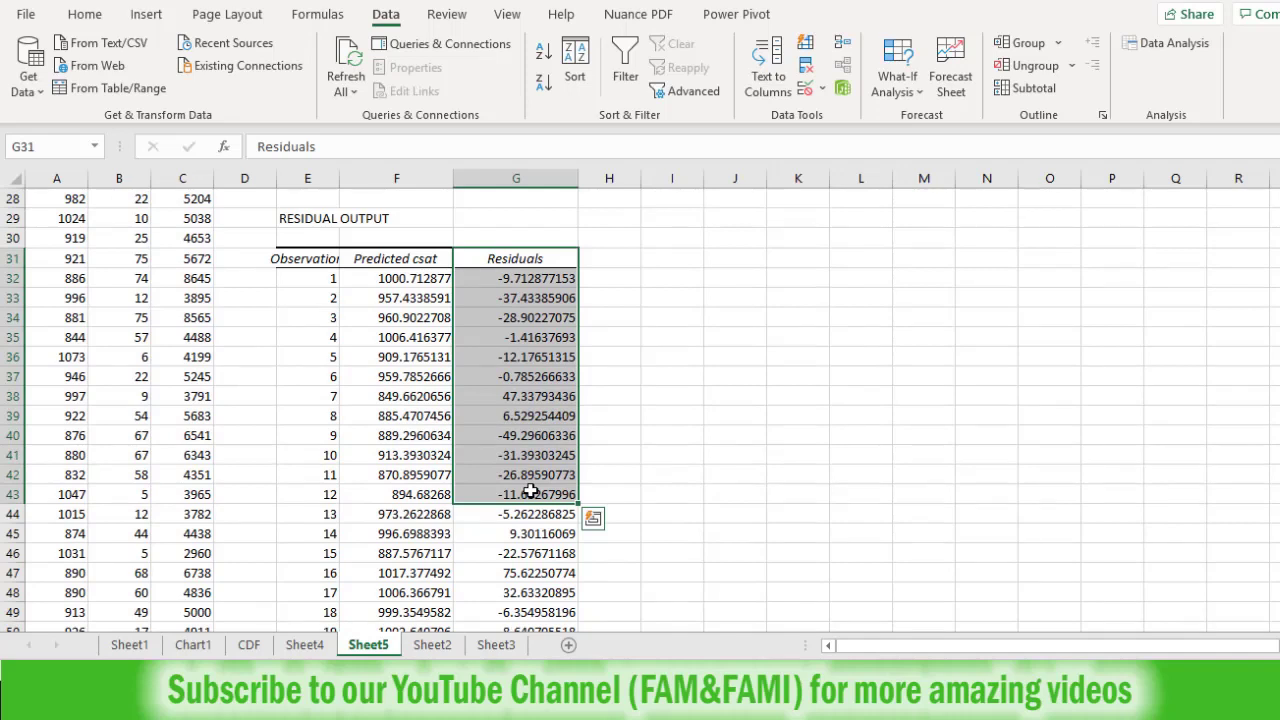
{"action": "left_click", "coordinate": [530, 537], "text": "shift"}
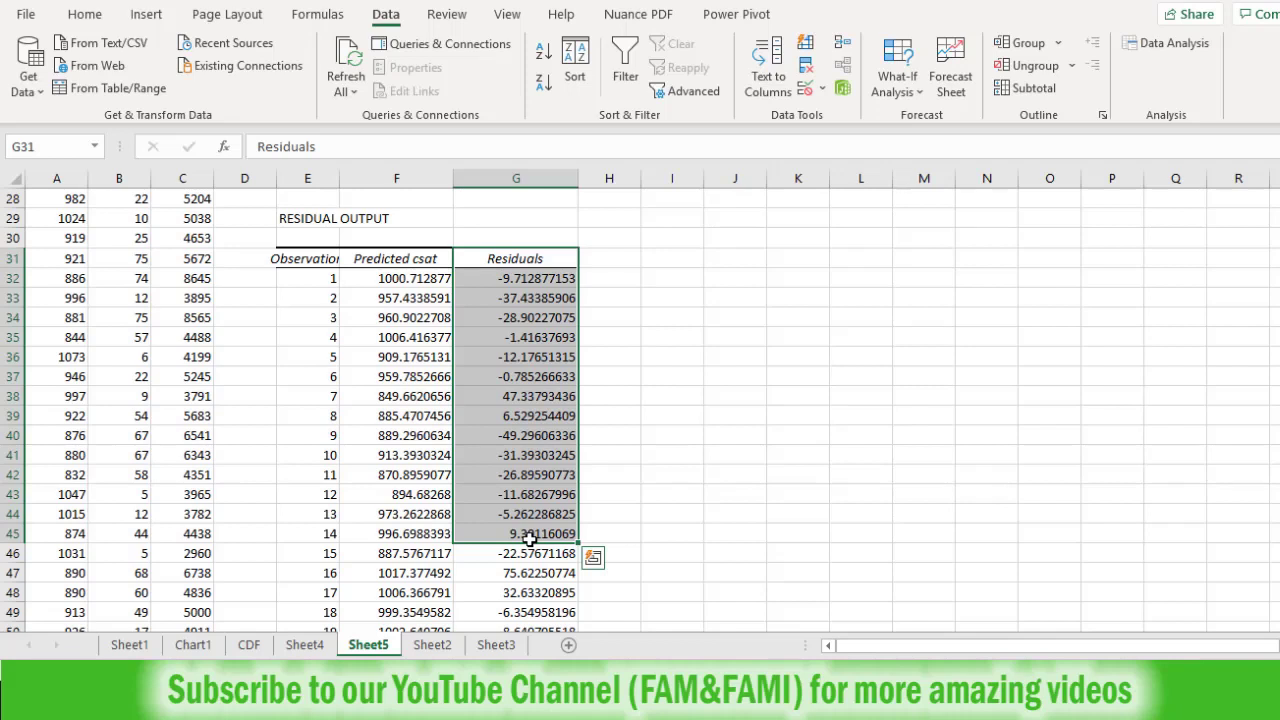
Enter the label "Min=" in cell I31 beside the residual output table
{"action": "left_click", "coordinate": [671, 258]}
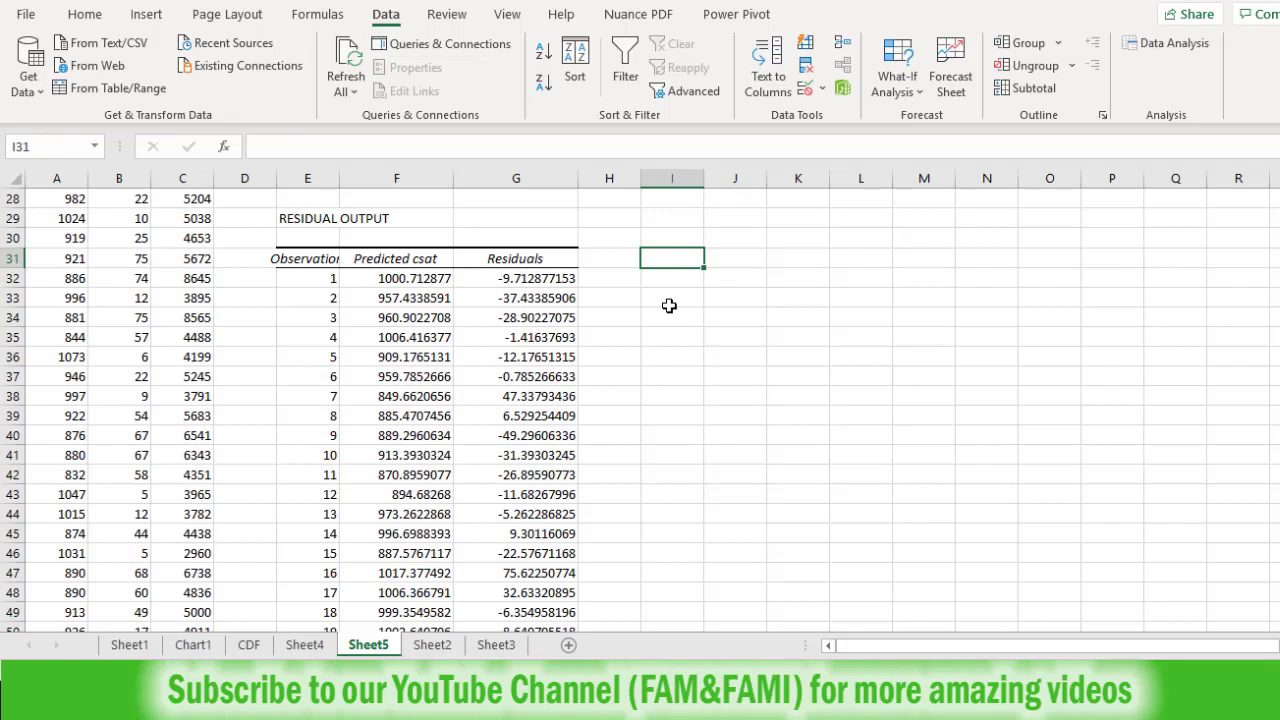
{"action": "type", "text": "Min"}
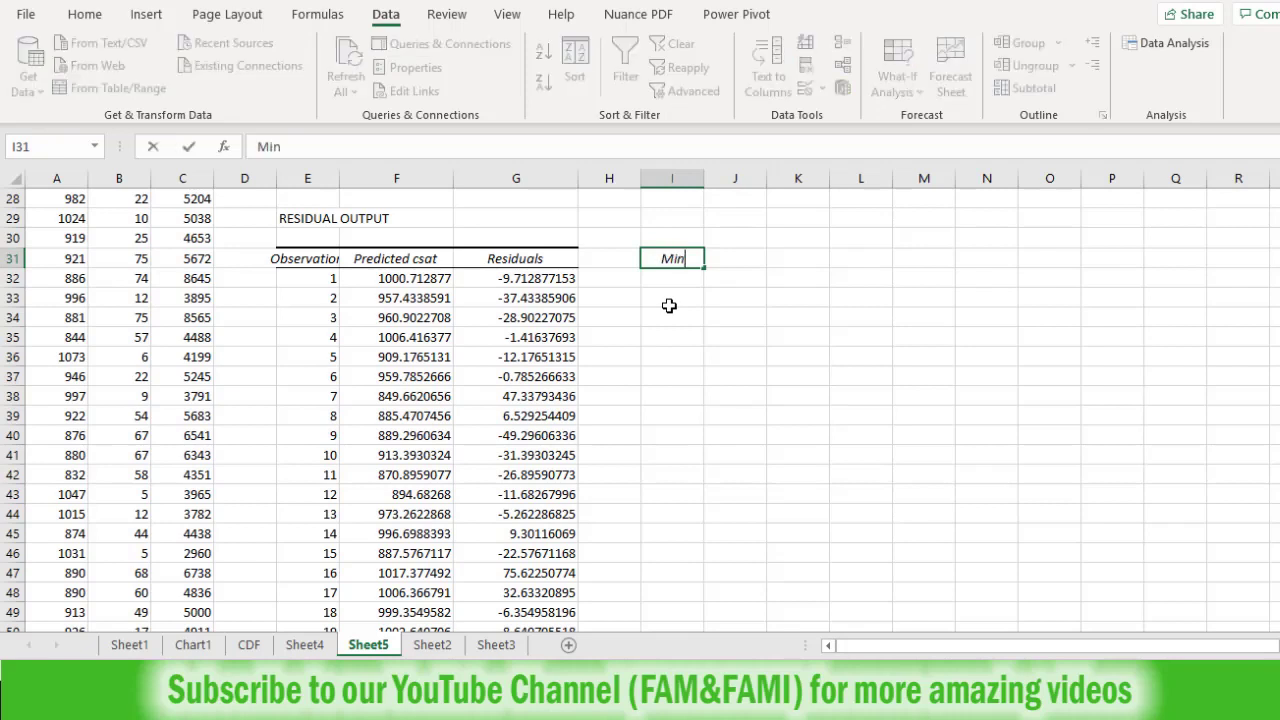
{"action": "type", "text": "="}
{"action": "key", "text": "Tab"}
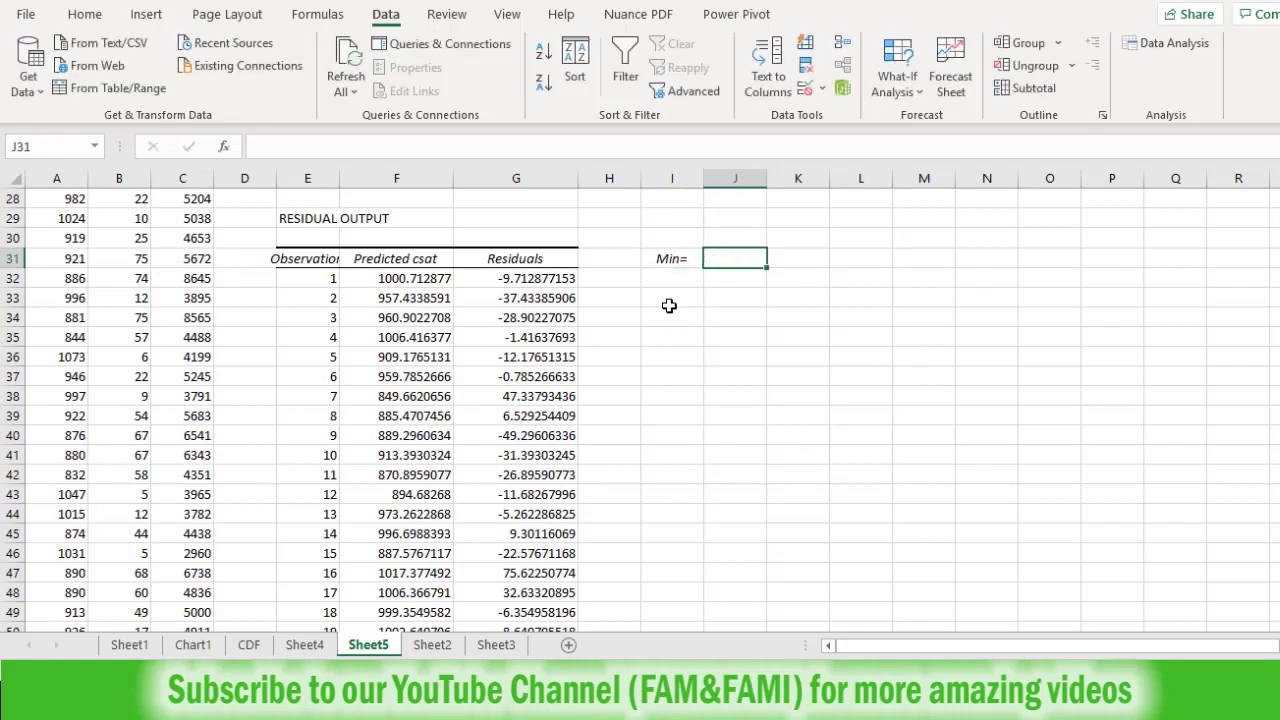
Calculate the smallest residual in cell J31 with the MIN function over G32:G82
{"action": "type", "text": "=min("}
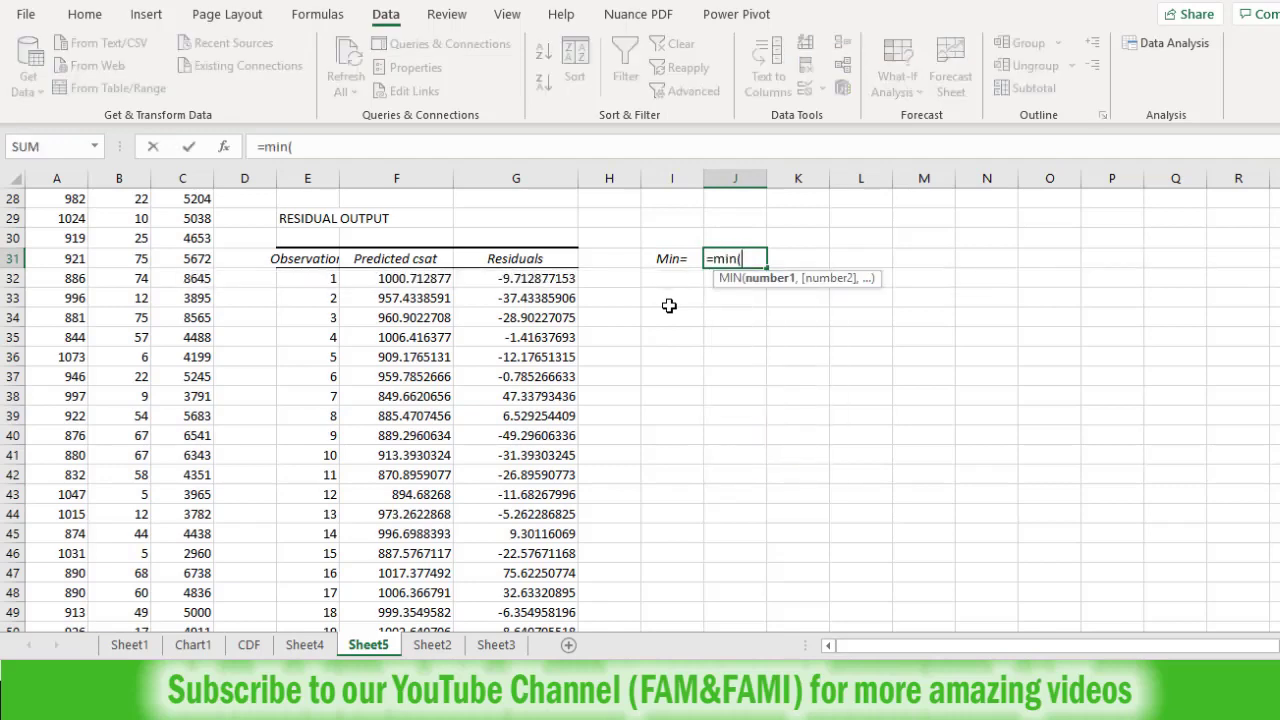
{"action": "key", "text": "Left"}
{"action": "key", "text": "Left"}
{"action": "key", "text": "Down"}
{"action": "key", "text": "Left"}
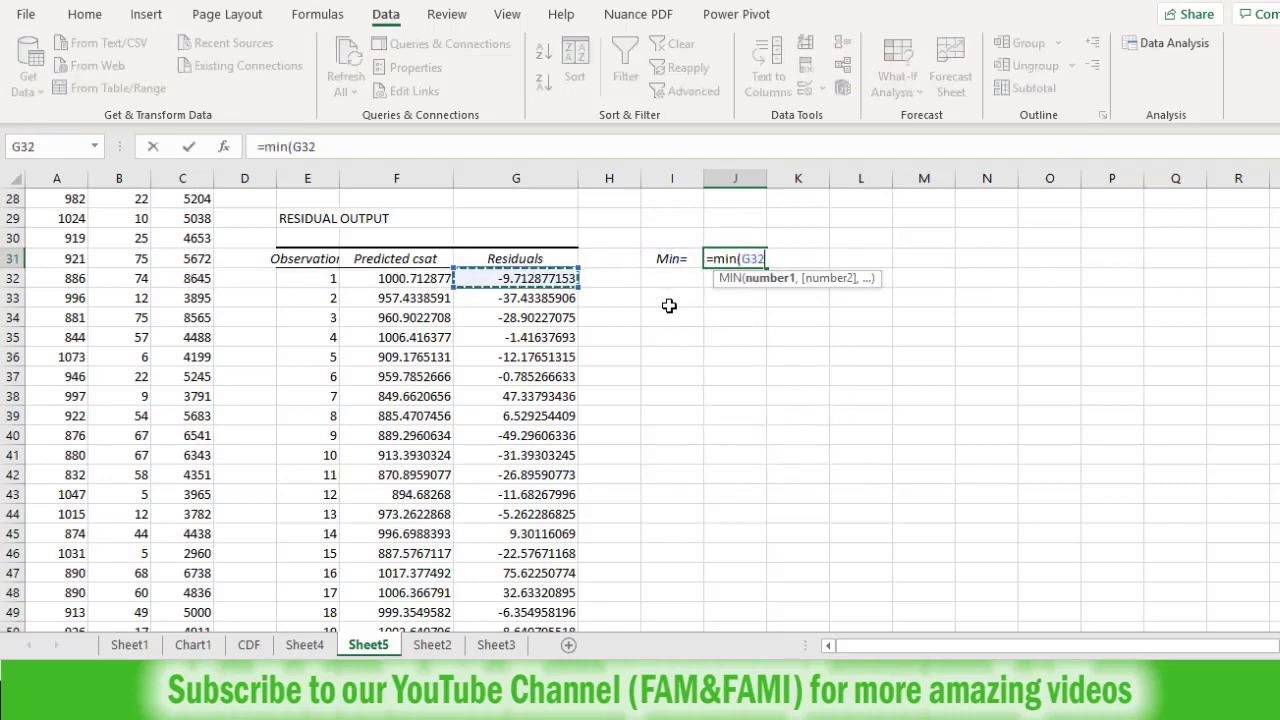
{"action": "key", "text": "shift+Down"}
{"action": "key", "text": "shift+Down"}
{"action": "key", "text": "shift+Down"}
{"action": "key", "text": "ctrl+shift+Down"}
{"action": "key", "text": "Return"}
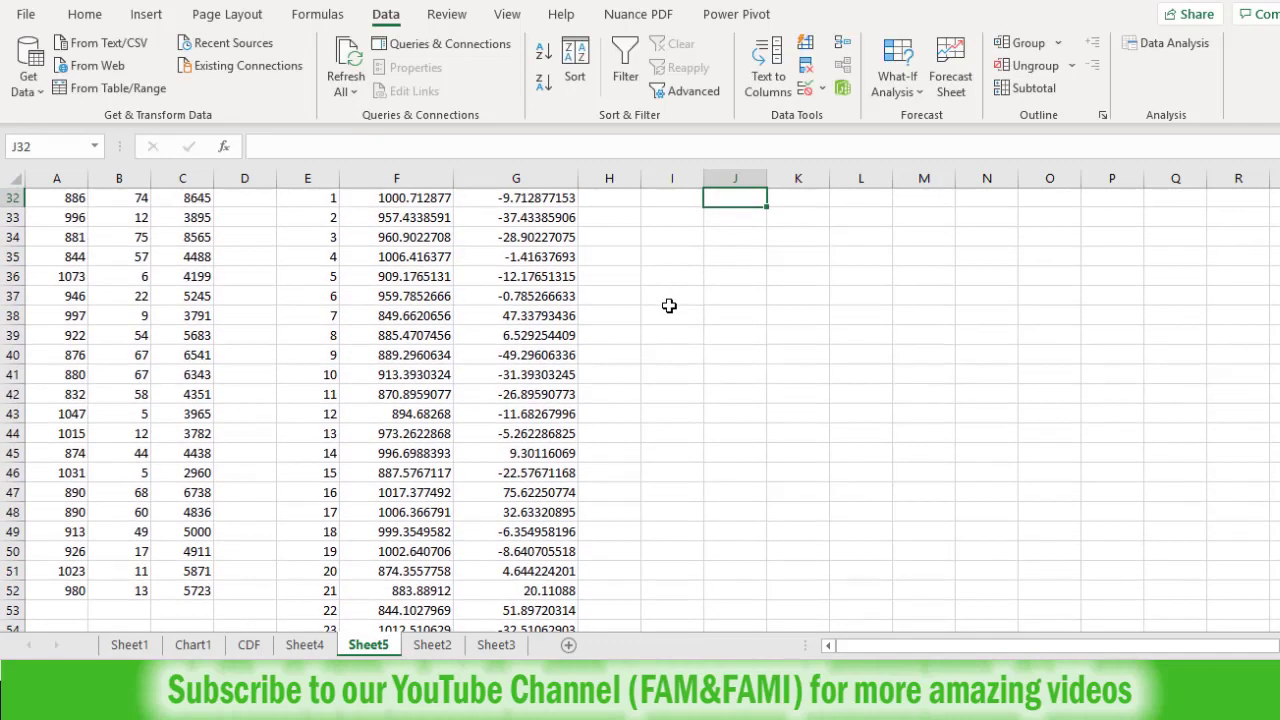
{"action": "key", "text": "Up"}
{"action": "key", "text": "Up"}
{"action": "key", "text": "Down"}
{"action": "key", "text": "Down"}
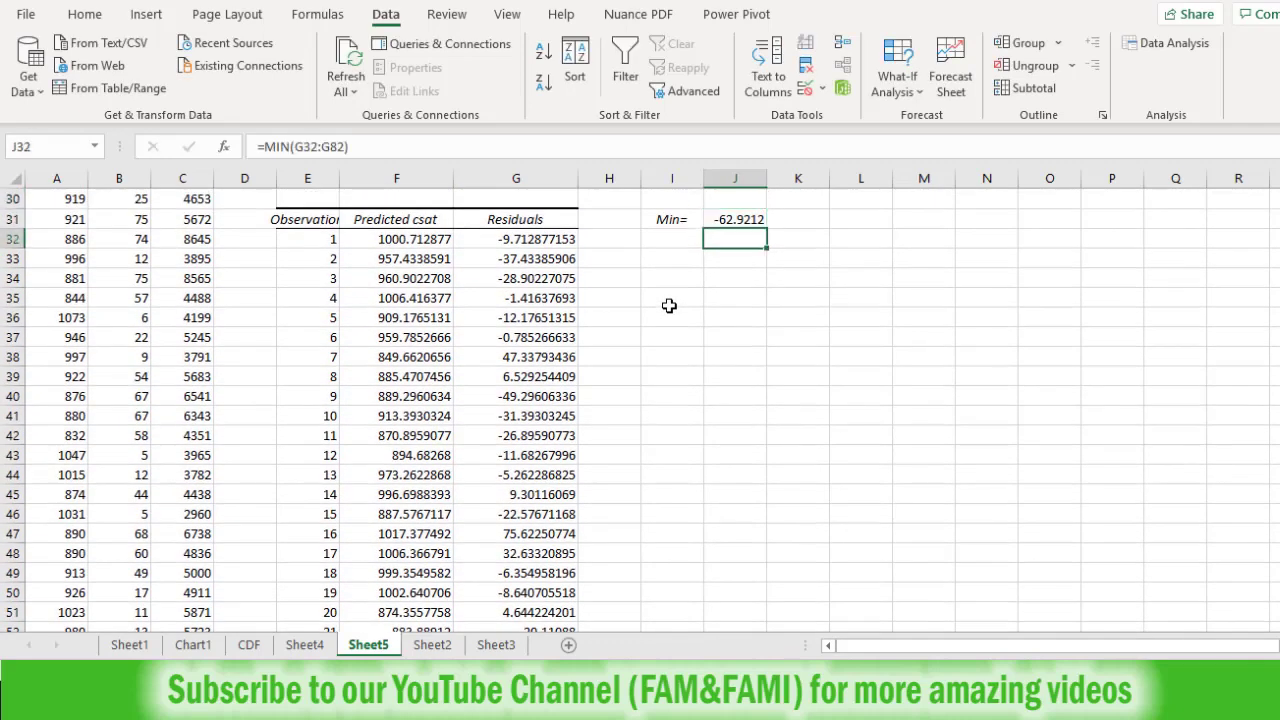
Enter the label "Max=" in cell I32 below the minimum label
{"action": "key", "text": "Left"}
{"action": "type", "text": "Max"}
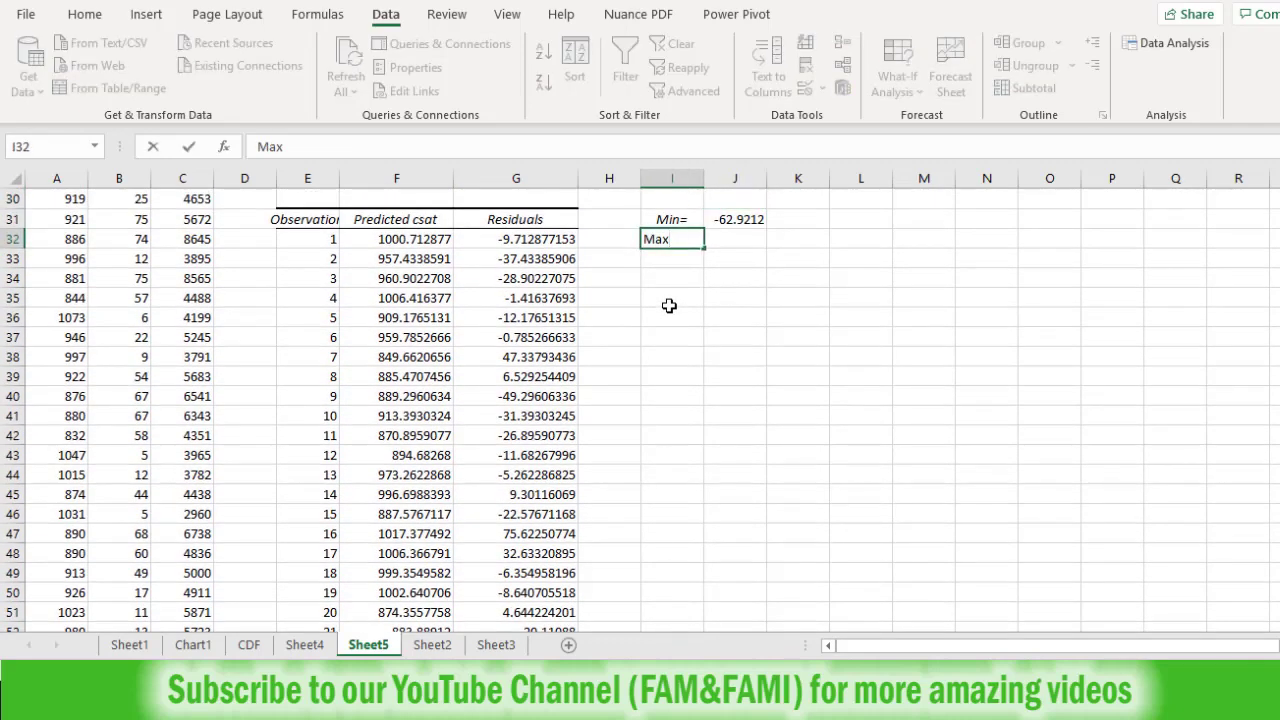
{"action": "key", "text": "Tab"}
Calculate the largest residual in cell J32 with the MAX function over G32:G82
{"action": "type", "text": "="}
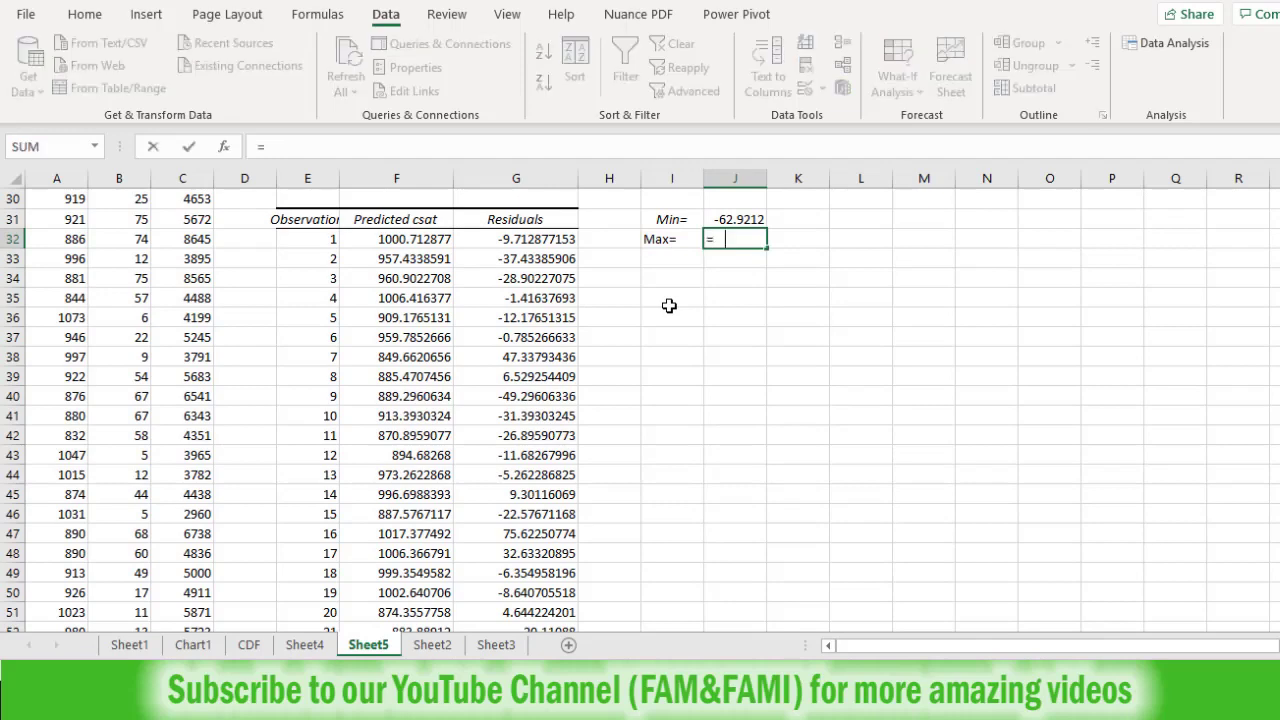
{"action": "type", "text": "Max)("}
{"action": "key", "text": "BackSpace"}
{"action": "type", "text": "("}
{"action": "key", "text": "Left"}
{"action": "key", "text": "Left"}
{"action": "key", "text": "Left"}
{"action": "key", "text": "ctrl+shift+Down"}
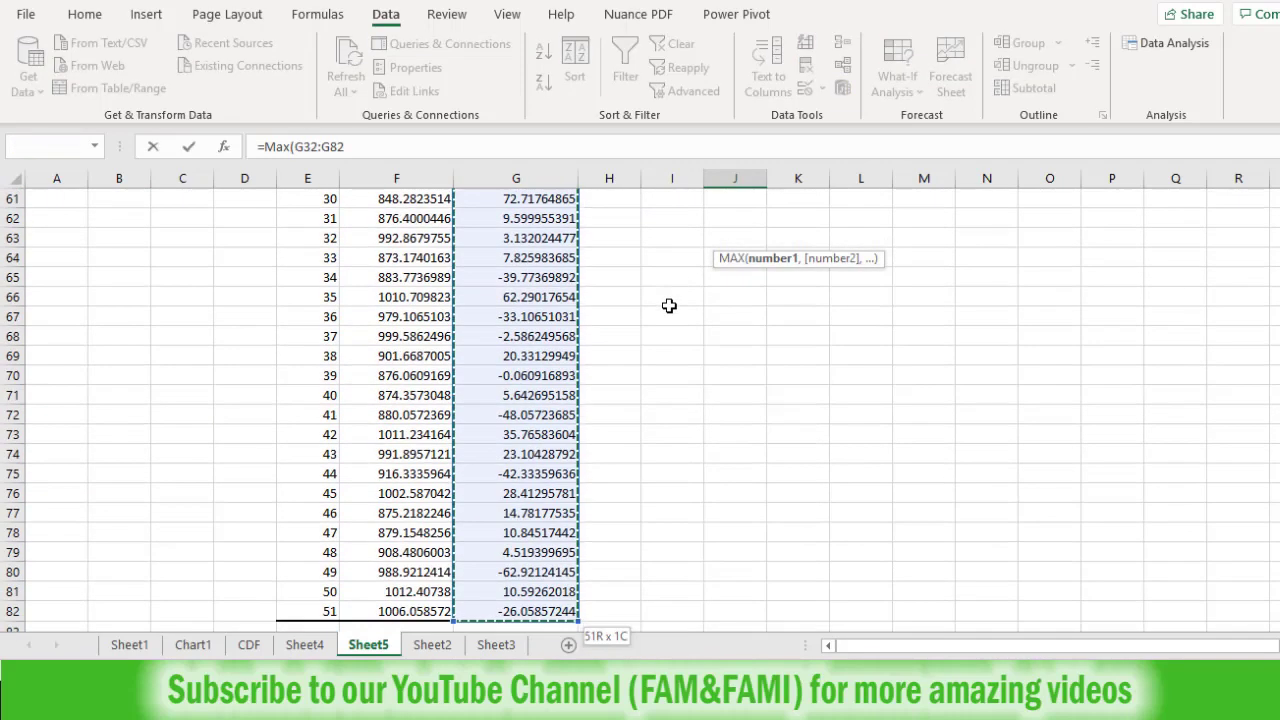
{"action": "key", "text": "ctrl+Return"}
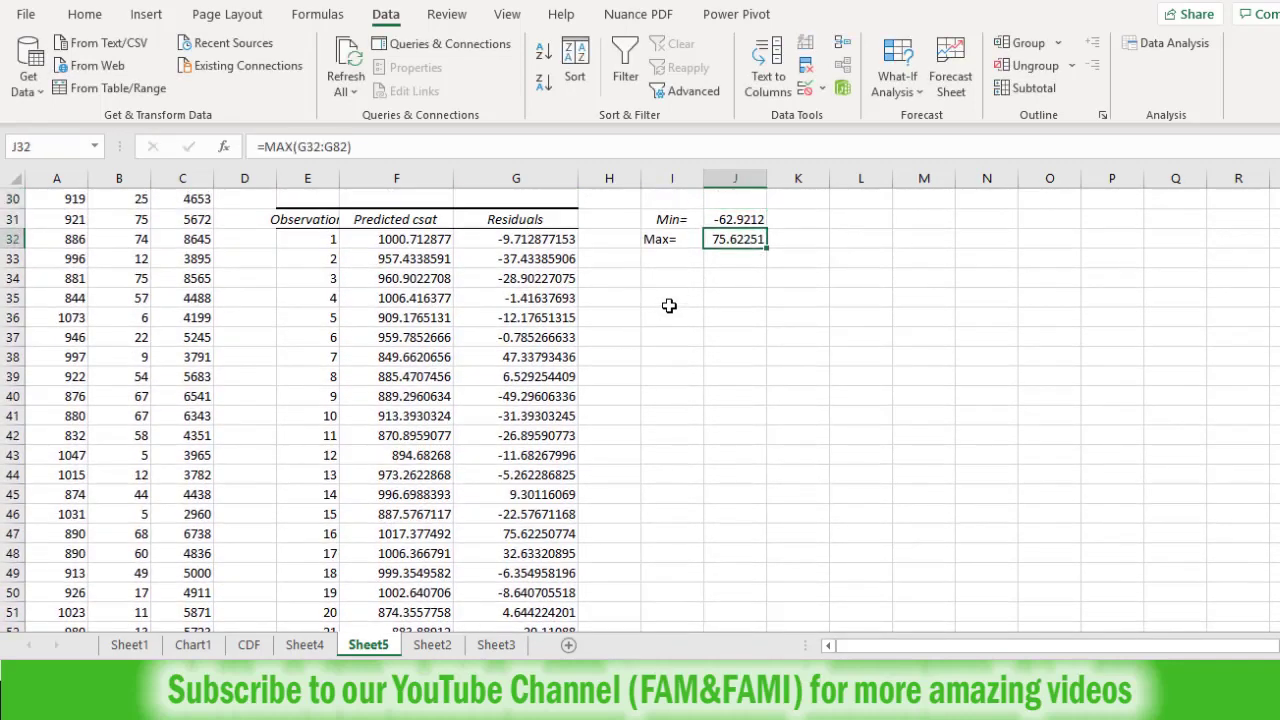
Enter the label "Range=" in cell I33 below the maximum label
{"action": "key", "text": "Left"}
{"action": "key", "text": "Down"}
{"action": "type", "text": "Ra"}
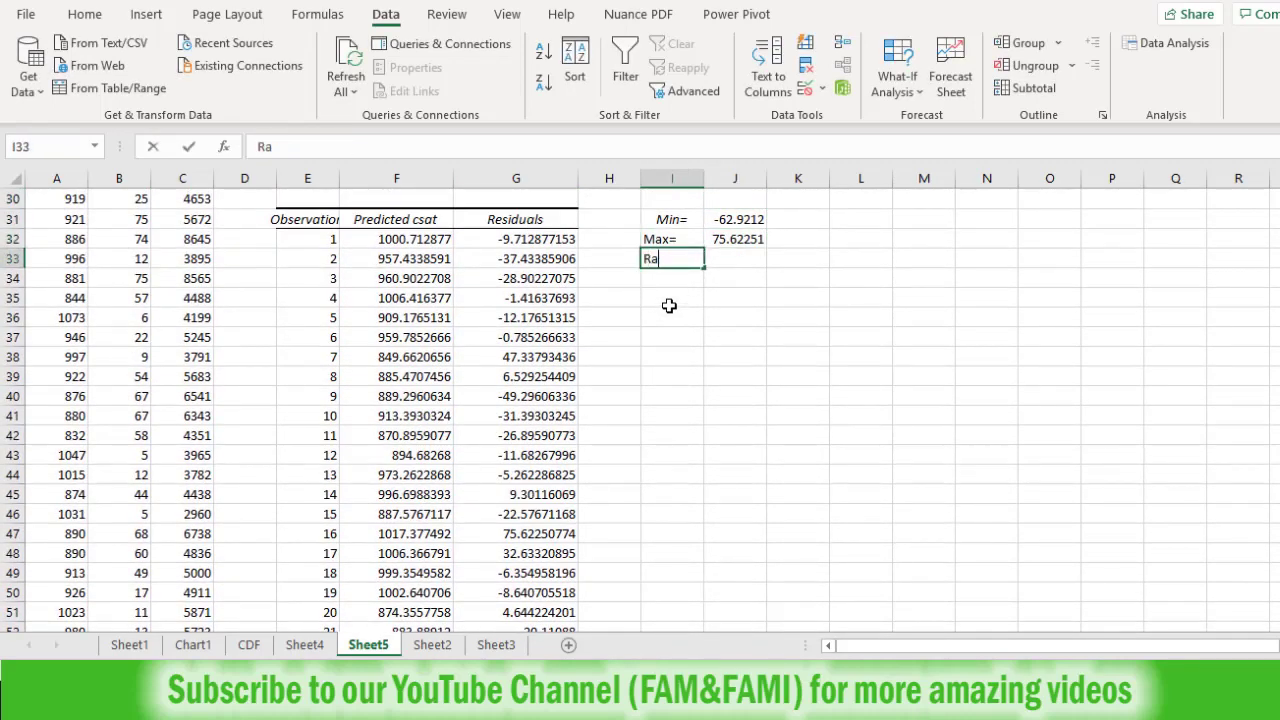
{"action": "type", "text": "nge="}
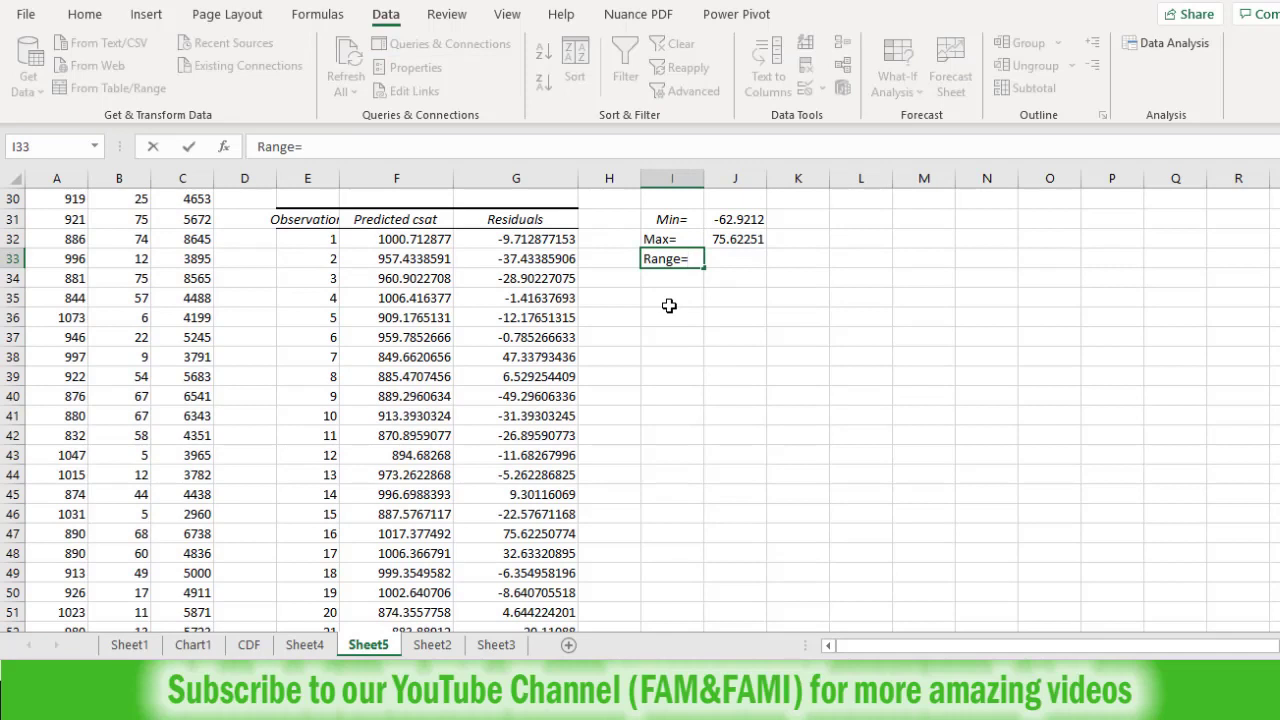
{"action": "key", "text": "Tab"}
Calculate the range of the residuals in cell J33 with the formula =J32-J31
{"action": "type", "text": "="}
{"action": "key", "text": "Up"}
{"action": "type", "text": "-"}
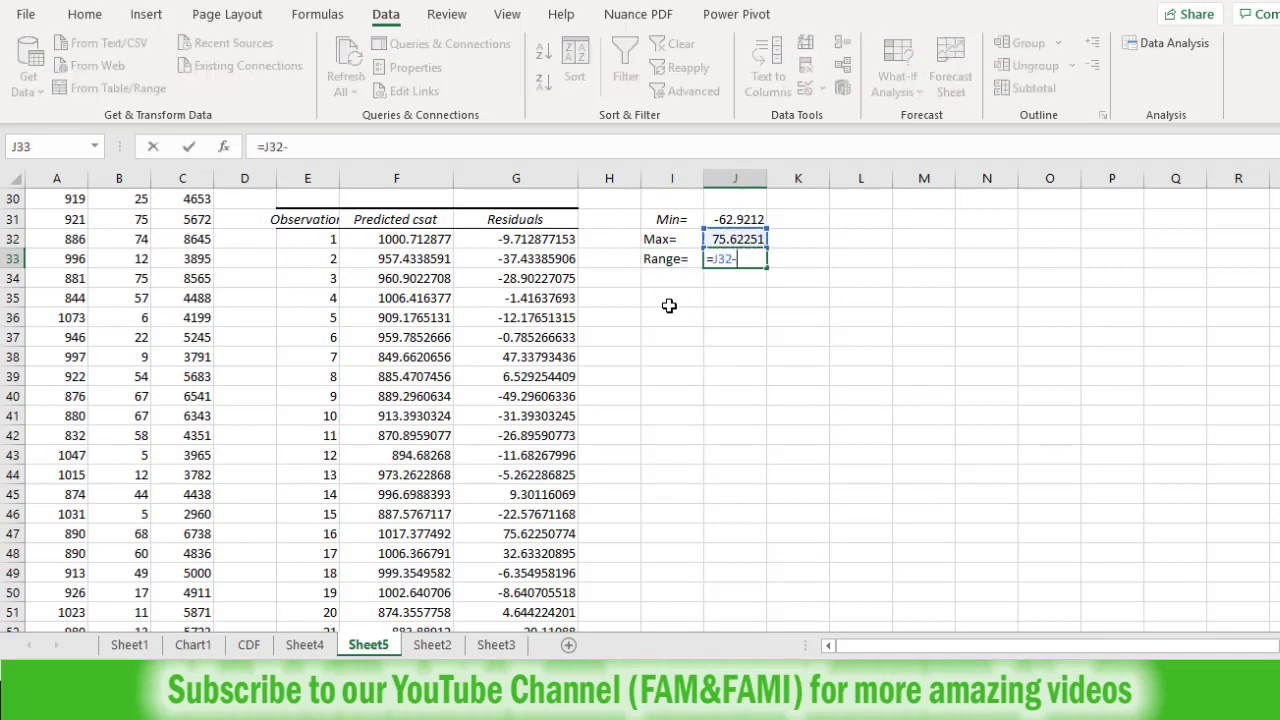
{"action": "key", "text": "Up"}
{"action": "key", "text": "Up"}
{"action": "key", "text": "Return"}
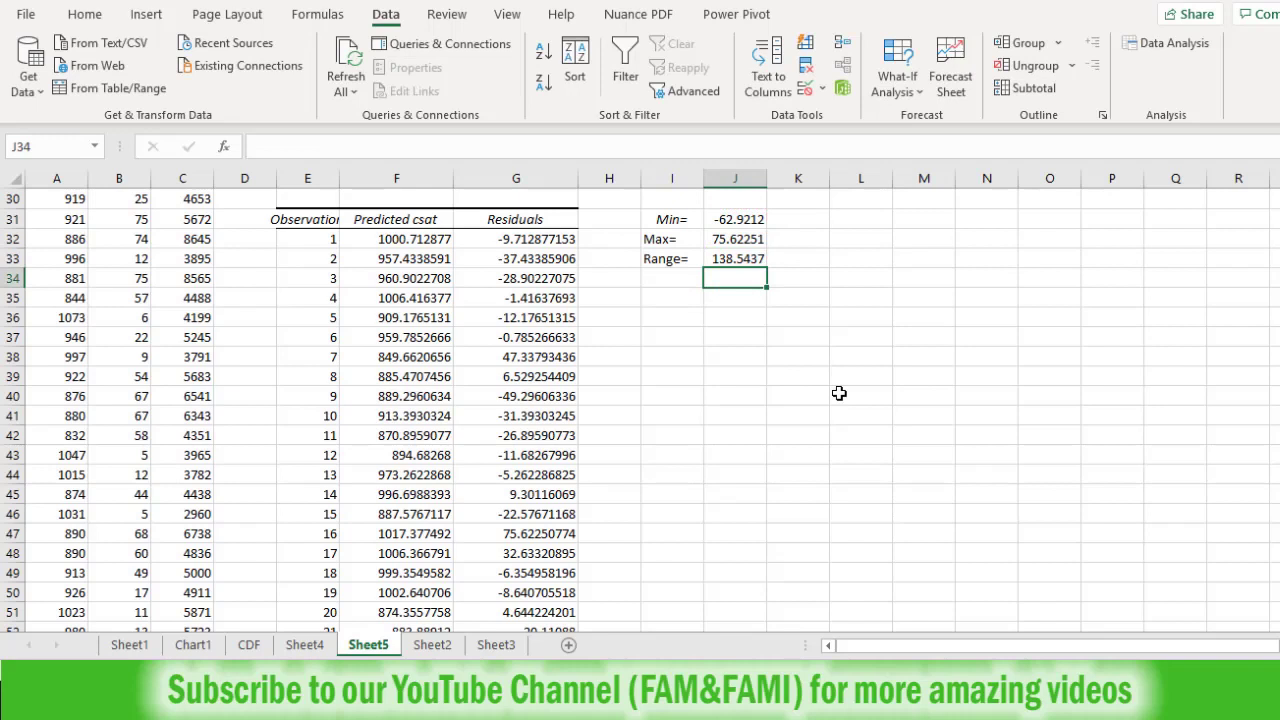
Enter the label "no of bins" in cell I34 and set the number of bins in J34 to 10
{"action": "key", "text": "Left"}
{"action": "type", "text": "no of bins"}
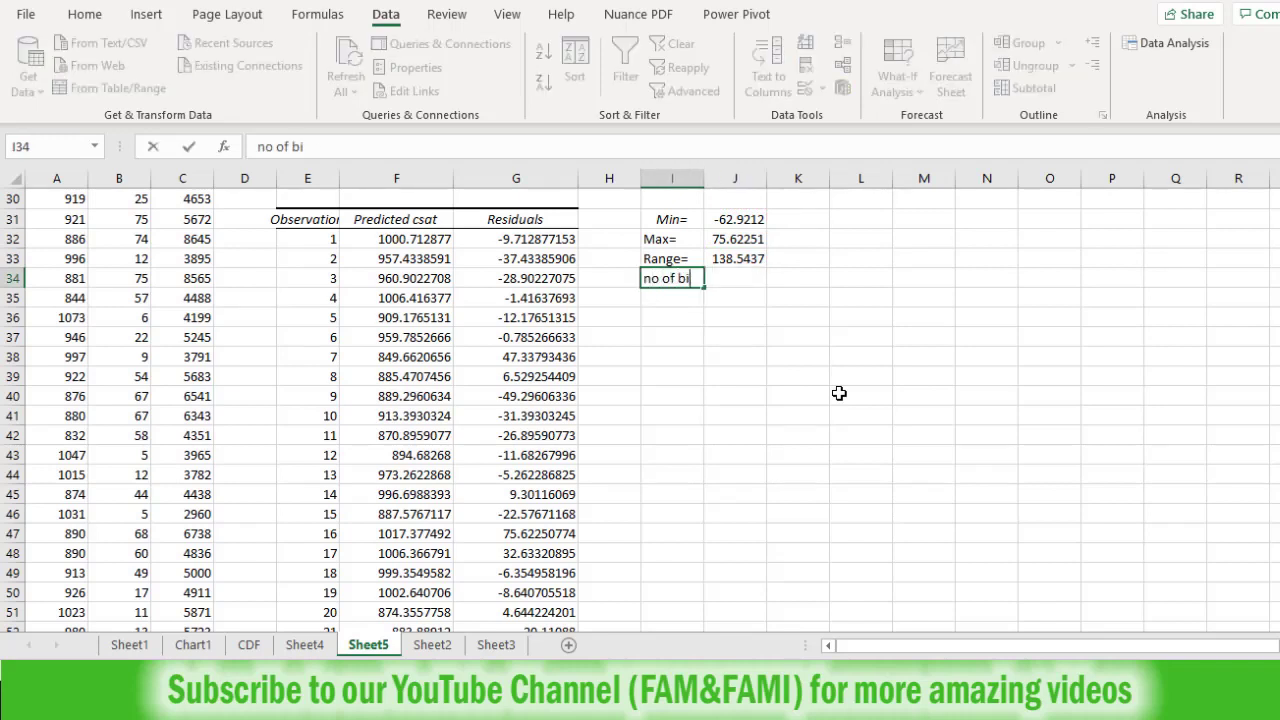
{"action": "key", "text": "BackSpace"}
{"action": "key", "text": "Tab"}
{"action": "type", "text": "10"}
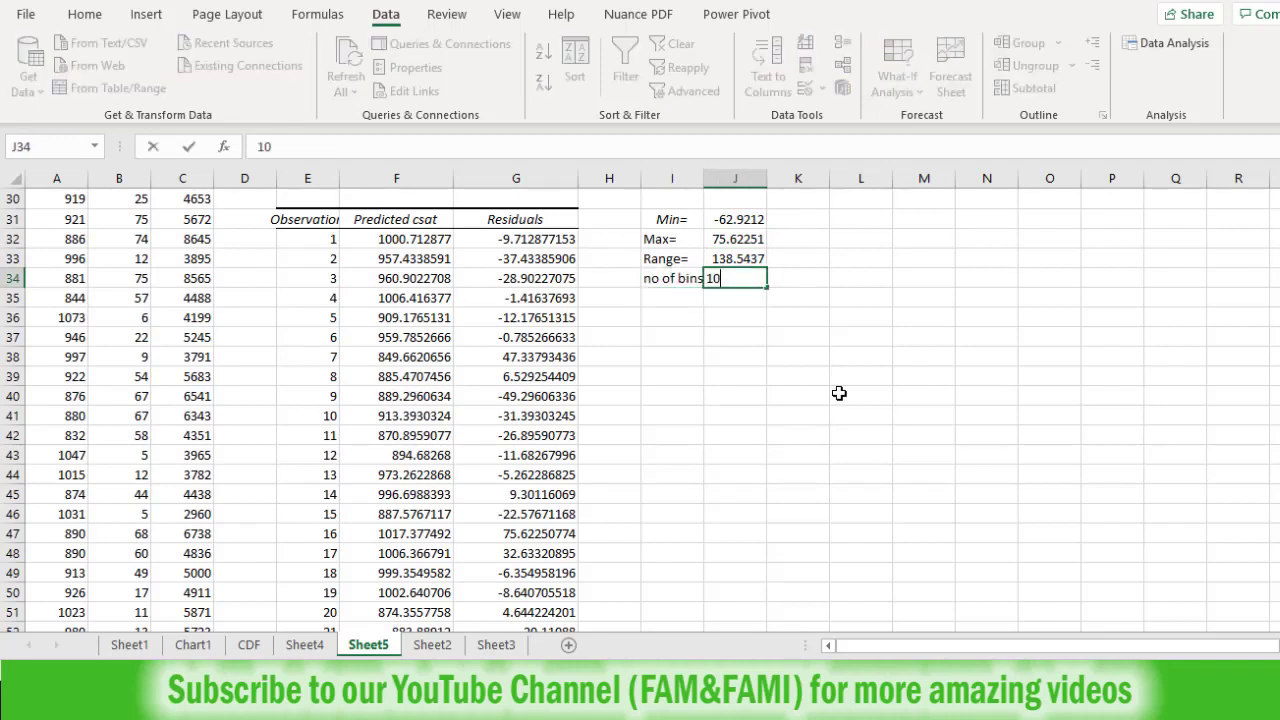
{"action": "key", "text": "Return"}
Enter the label "class interval=" in cell I35
{"action": "type", "text": "class i"}
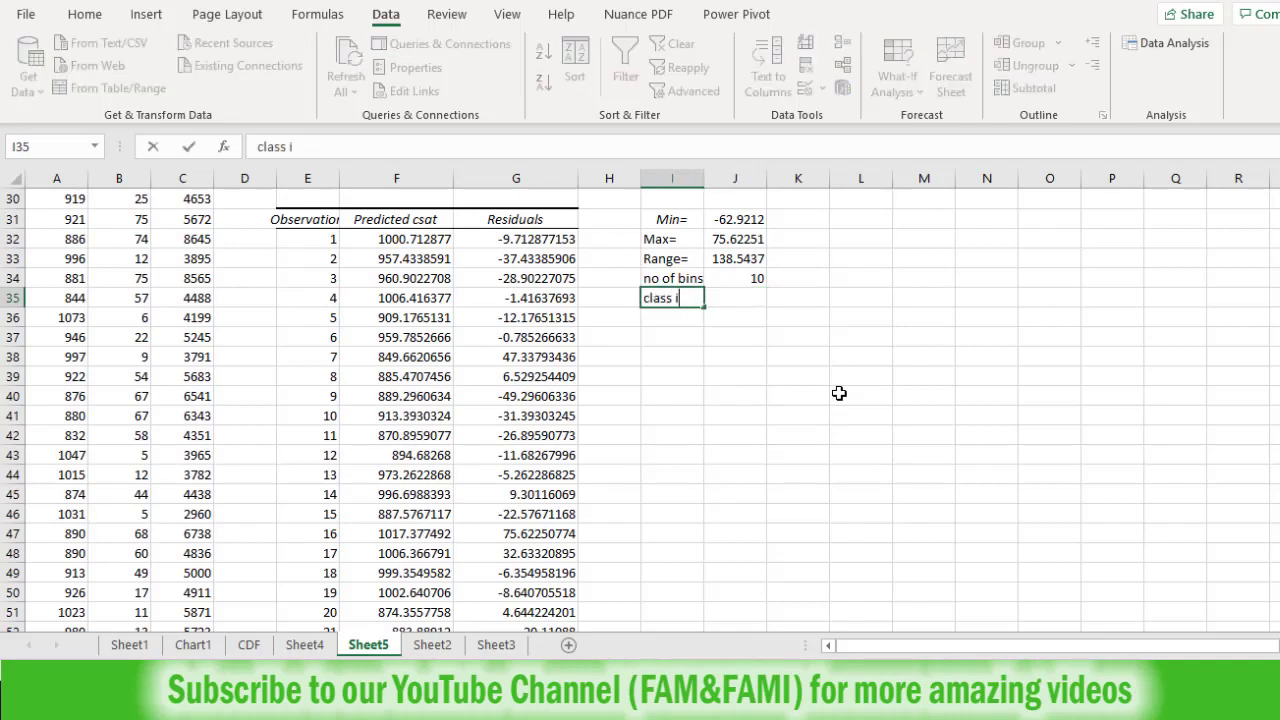
{"action": "type", "text": "nterval"}
{"action": "key", "text": "Return"}
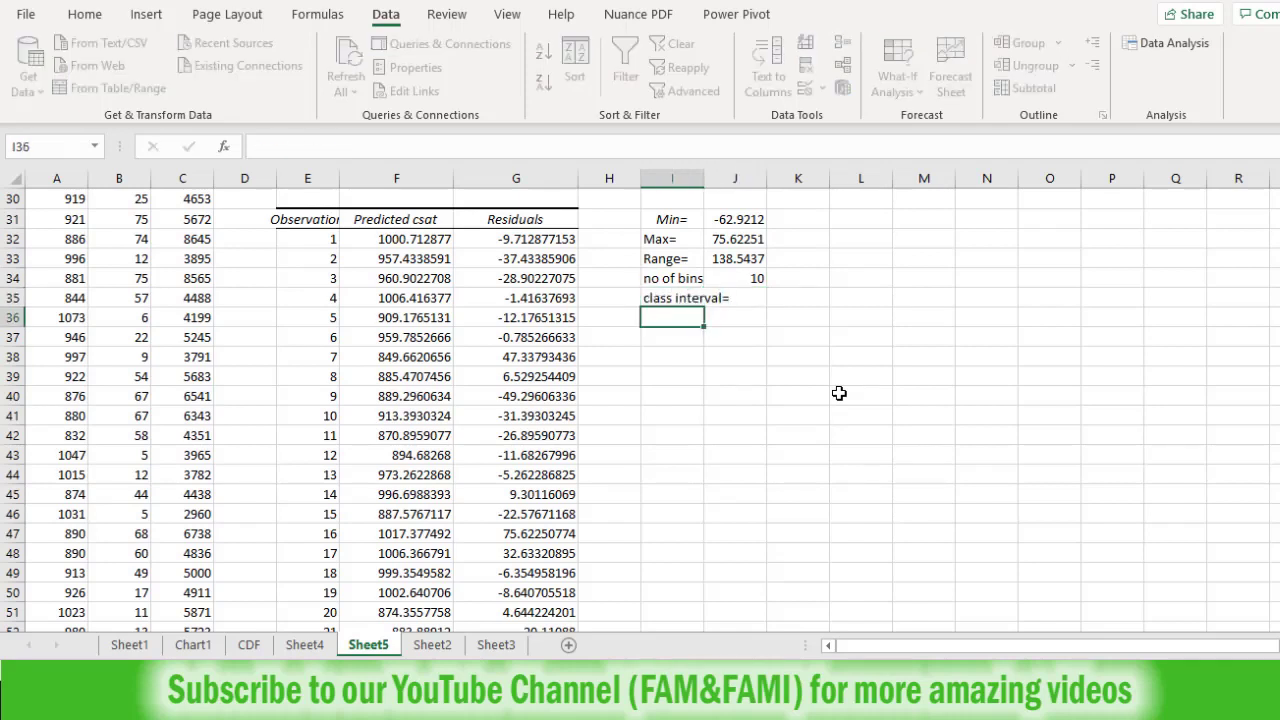
Calculate the class interval in cell J35 by dividing the range by the number of bins, =J33/J34
{"action": "key", "text": "Up"}
{"action": "key", "text": "Right"}
{"action": "type", "text": "="}
{"action": "key", "text": "Up"}
{"action": "key", "text": "Up"}
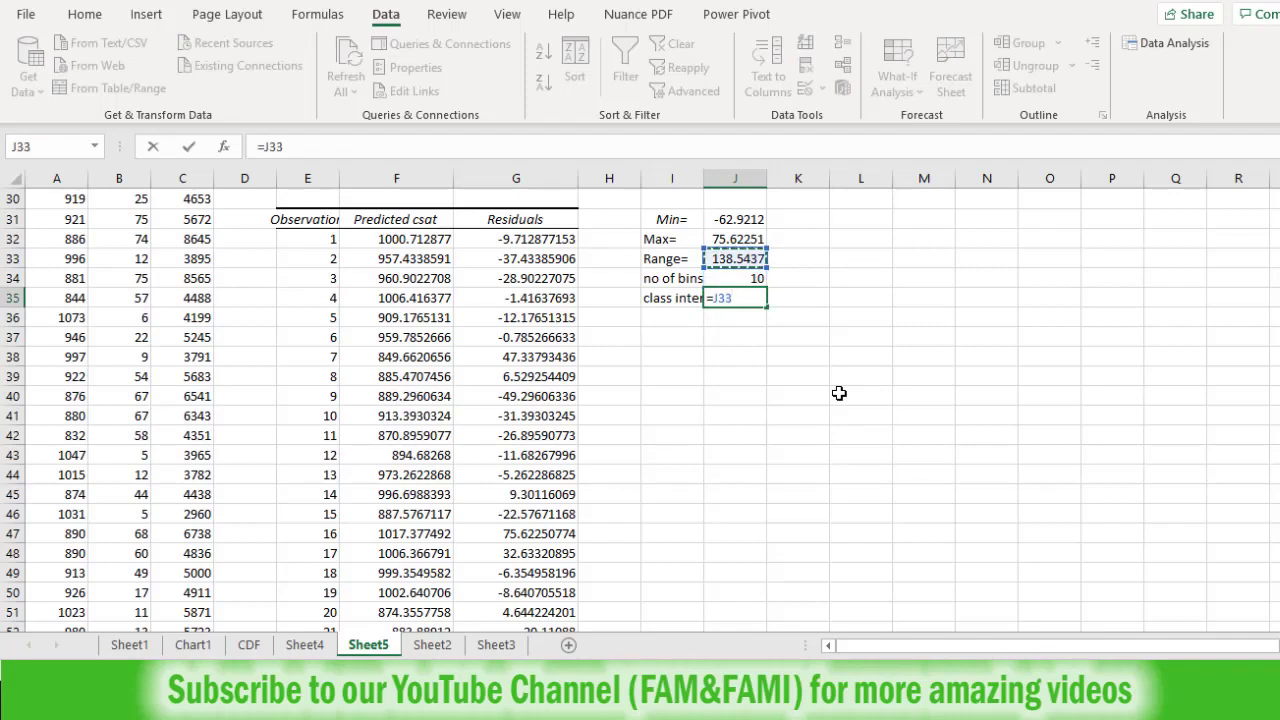
{"action": "type", "text": "/"}
{"action": "key", "text": "Down"}
{"action": "key", "text": "Return"}
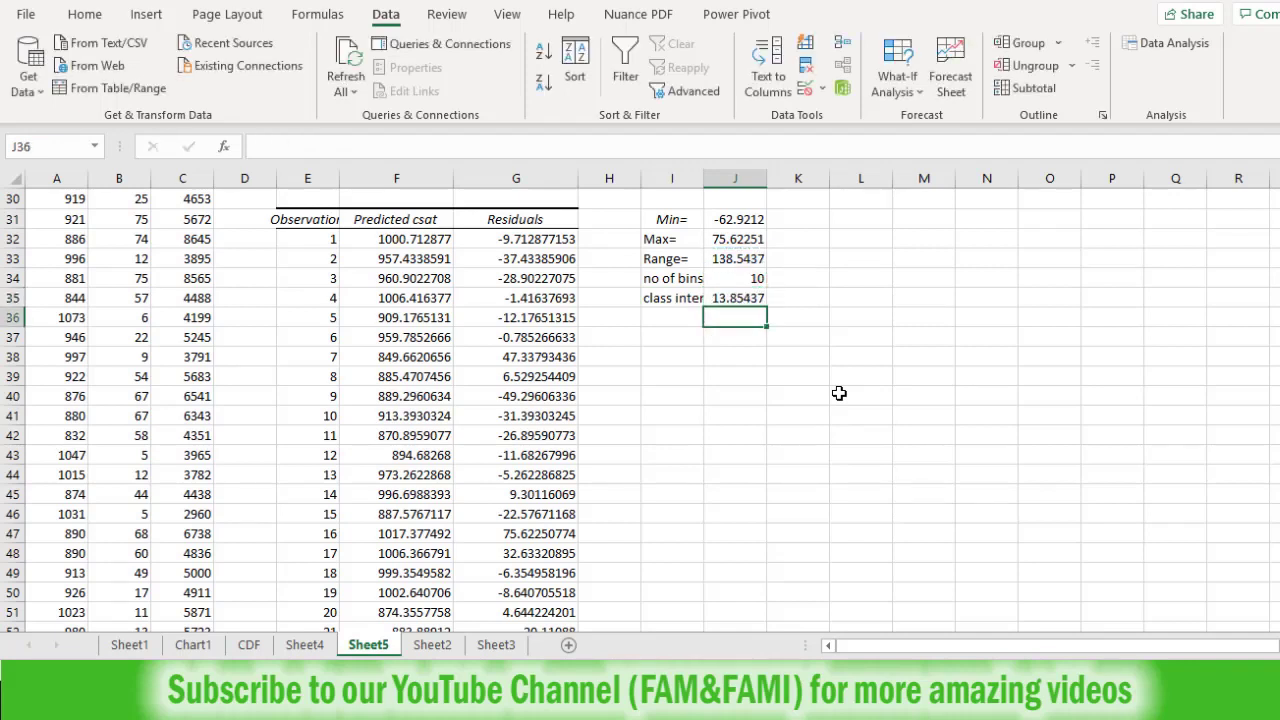
Enter the heading "Bins" in cell L31, two columns beside the summary values
{"action": "key", "text": "Right"}
{"action": "key", "text": "Right"}
{"action": "key", "text": "Up"}
{"action": "key", "text": "Up"}
{"action": "key", "text": "Up"}
{"action": "key", "text": "Up"}
{"action": "key", "text": "Left"}
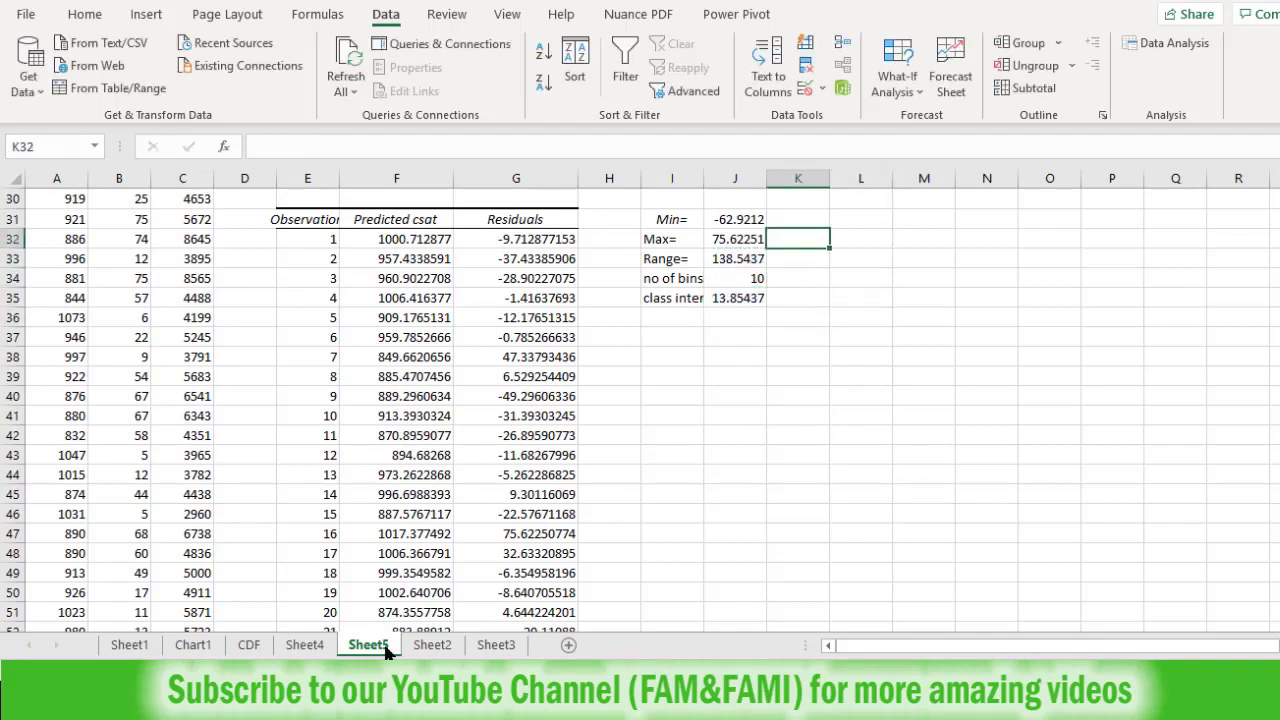
{"action": "key", "text": "Left"}
{"action": "key", "text": "Up"}
{"action": "key", "text": "Down"}
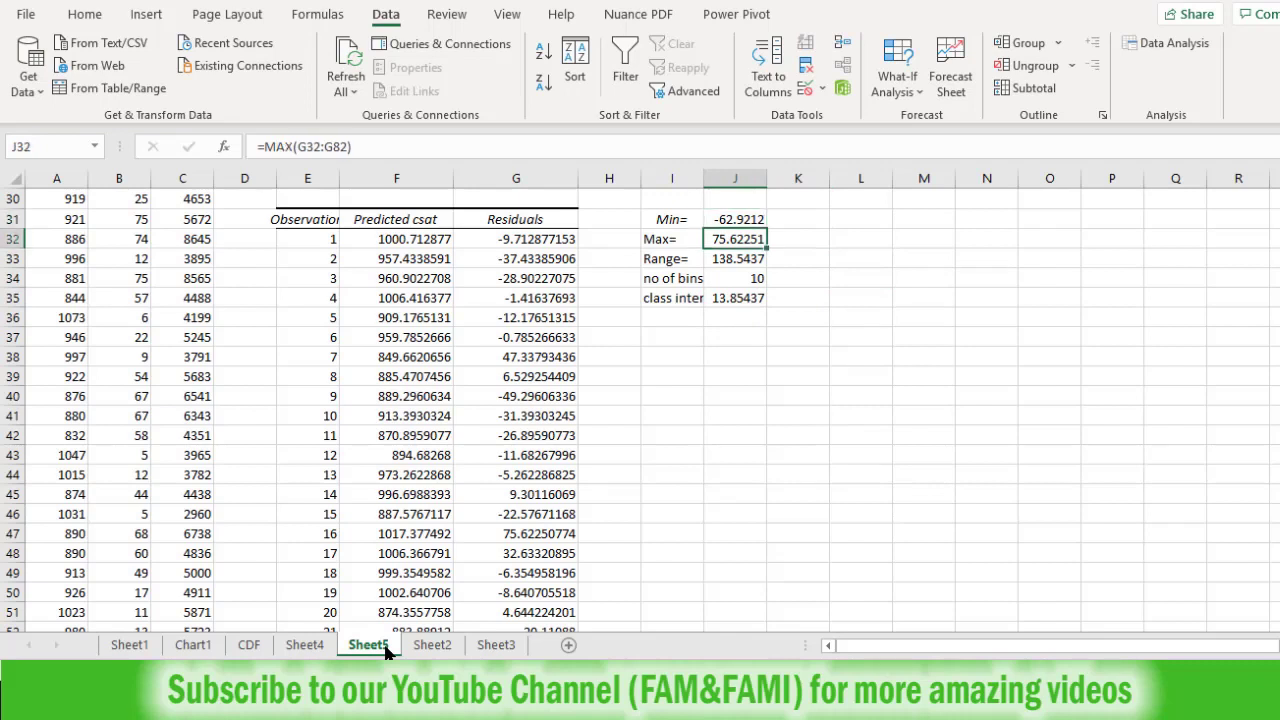
{"action": "key", "text": "Right"}
{"action": "key", "text": "Right"}
{"action": "key", "text": "Up"}
{"action": "type", "text": "Bins"}
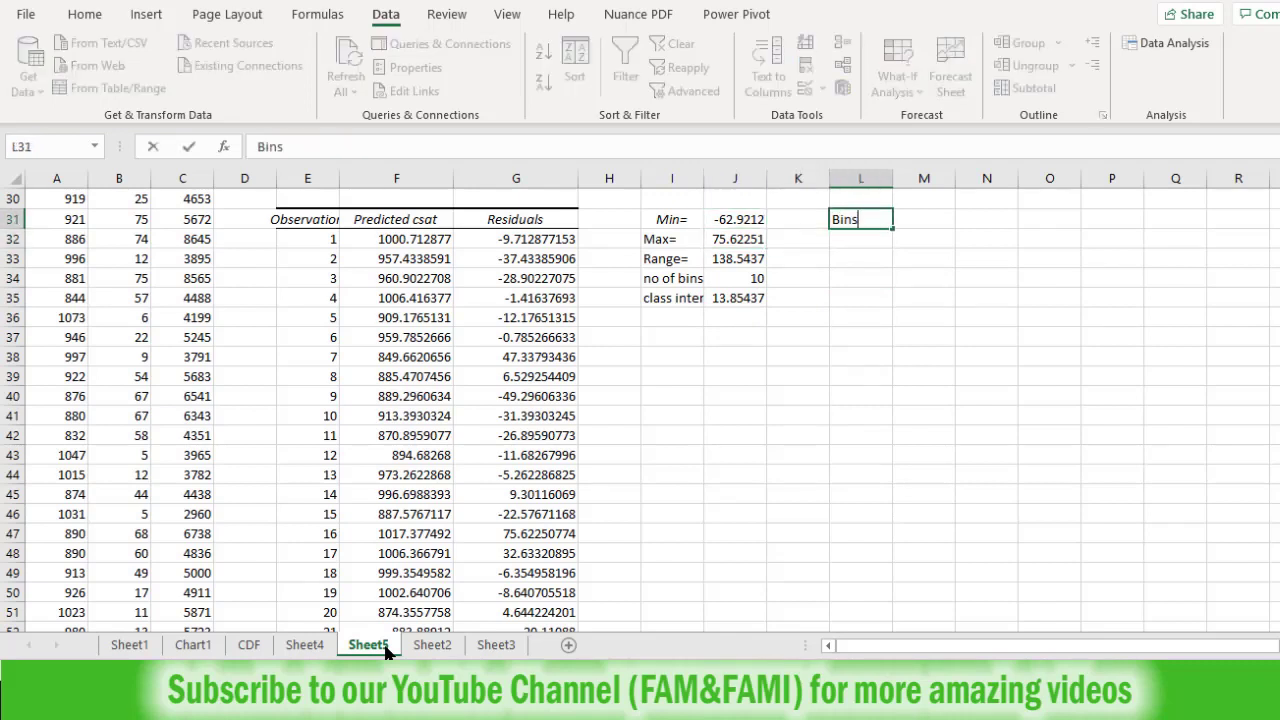
{"action": "key", "text": "Return"}
Link the first bin value in cell L32 to the minimum residual with =J31
{"action": "type", "text": "="}
{"action": "key", "text": "Left"}
{"action": "key", "text": "Left"}
{"action": "key", "text": "Up"}
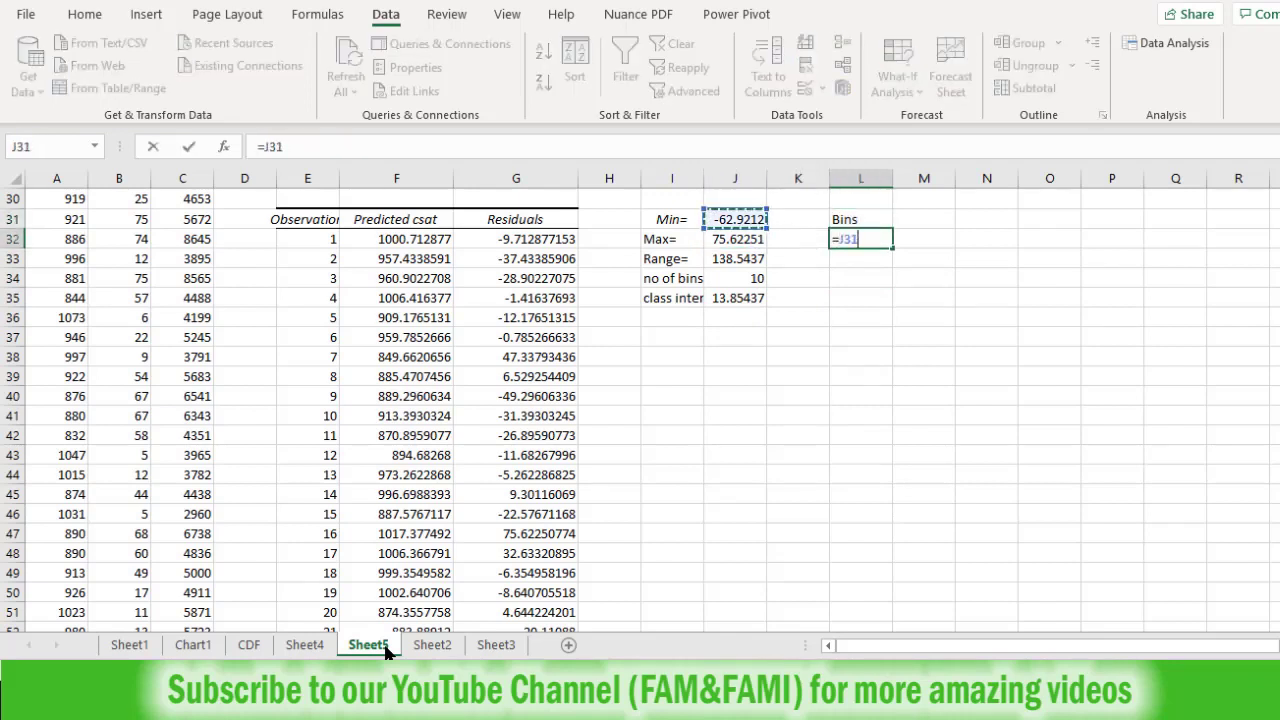
{"action": "key", "text": "Return"}
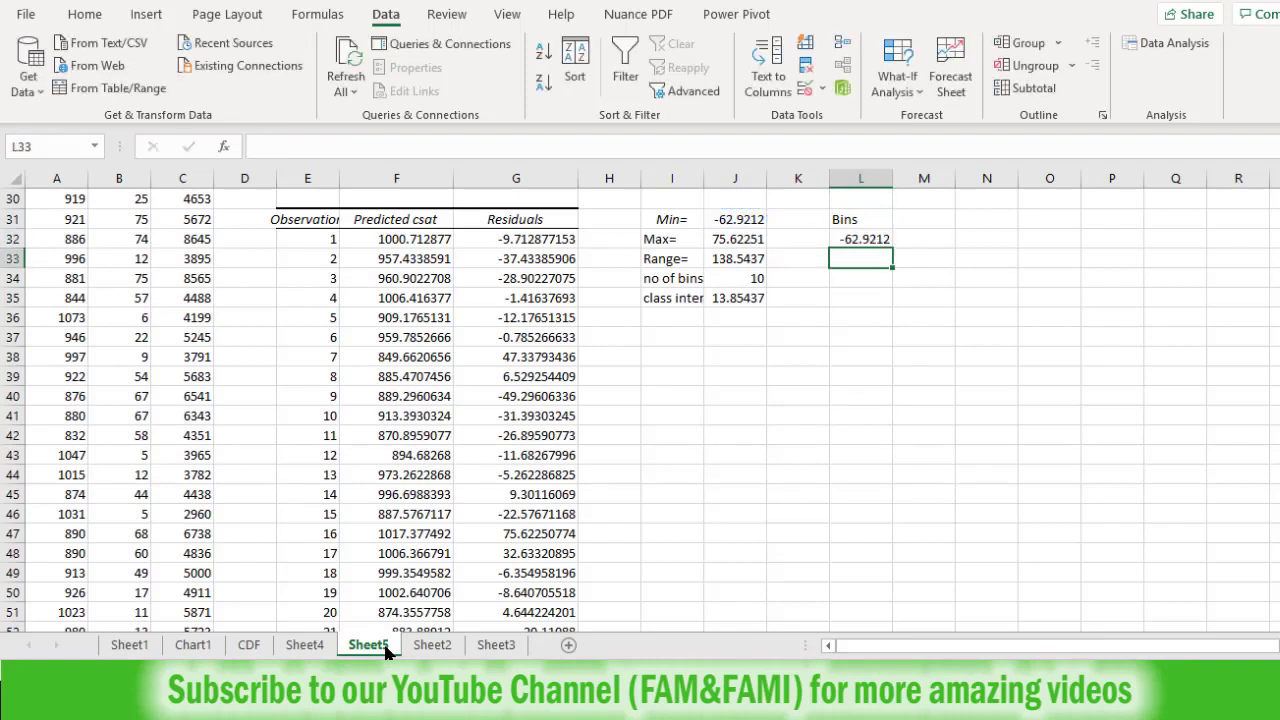
Calculate the second bin in cell L33 as the previous bin plus the fixed class interval, =L32+$J$35
{"action": "type", "text": "="}
{"action": "key", "text": "Up"}
{"action": "type", "text": "+"}
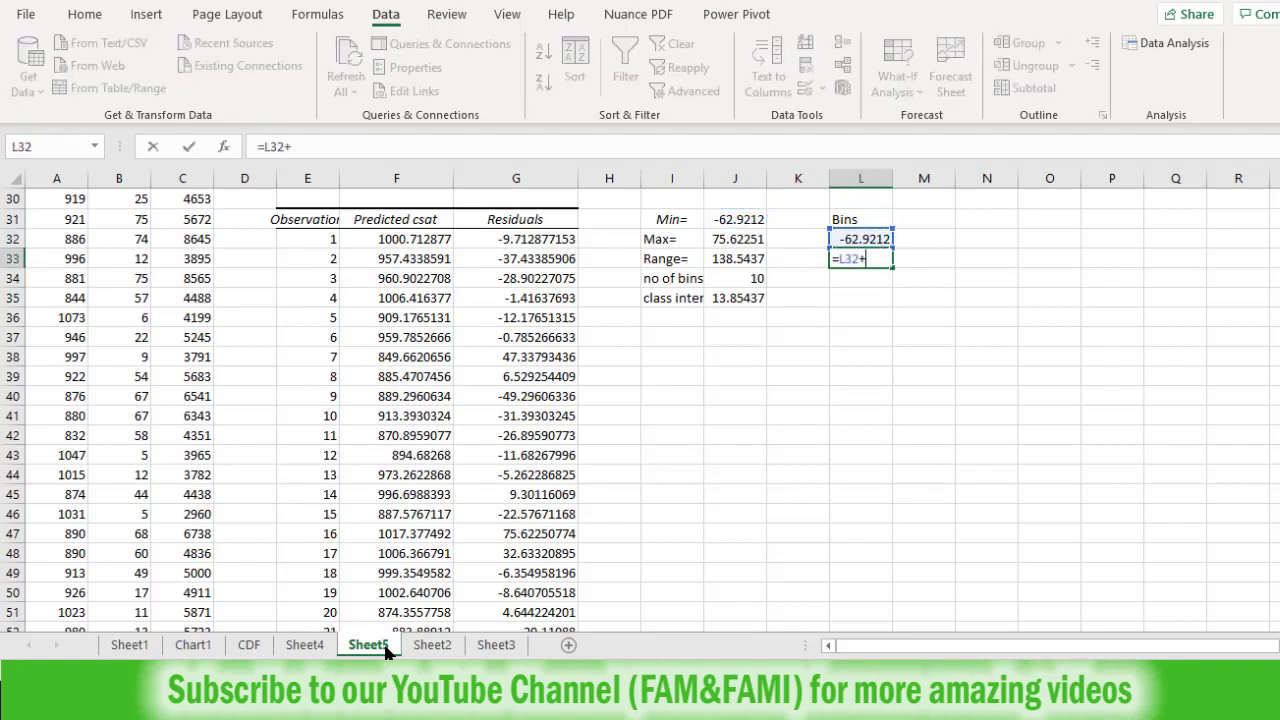
{"action": "key", "text": "Left"}
{"action": "key", "text": "Left"}
{"action": "key", "text": "Down"}
{"action": "key", "text": "Down"}
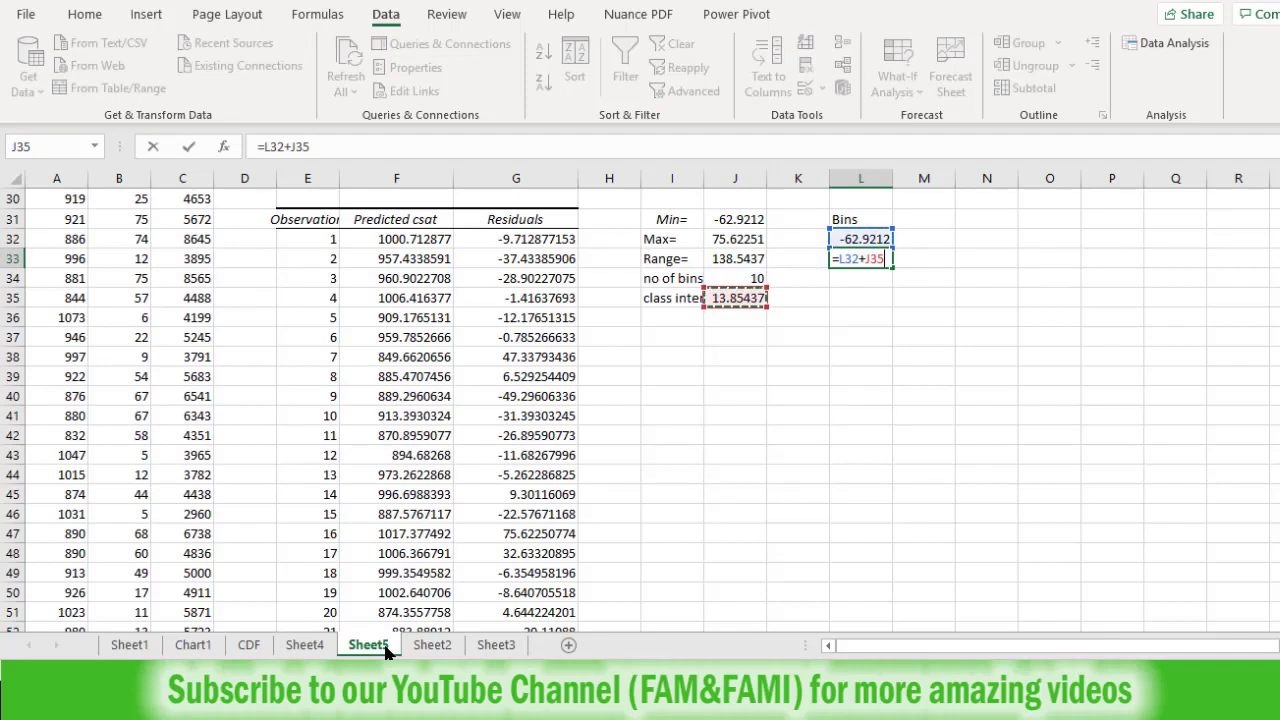
{"action": "key", "text": "F4"}
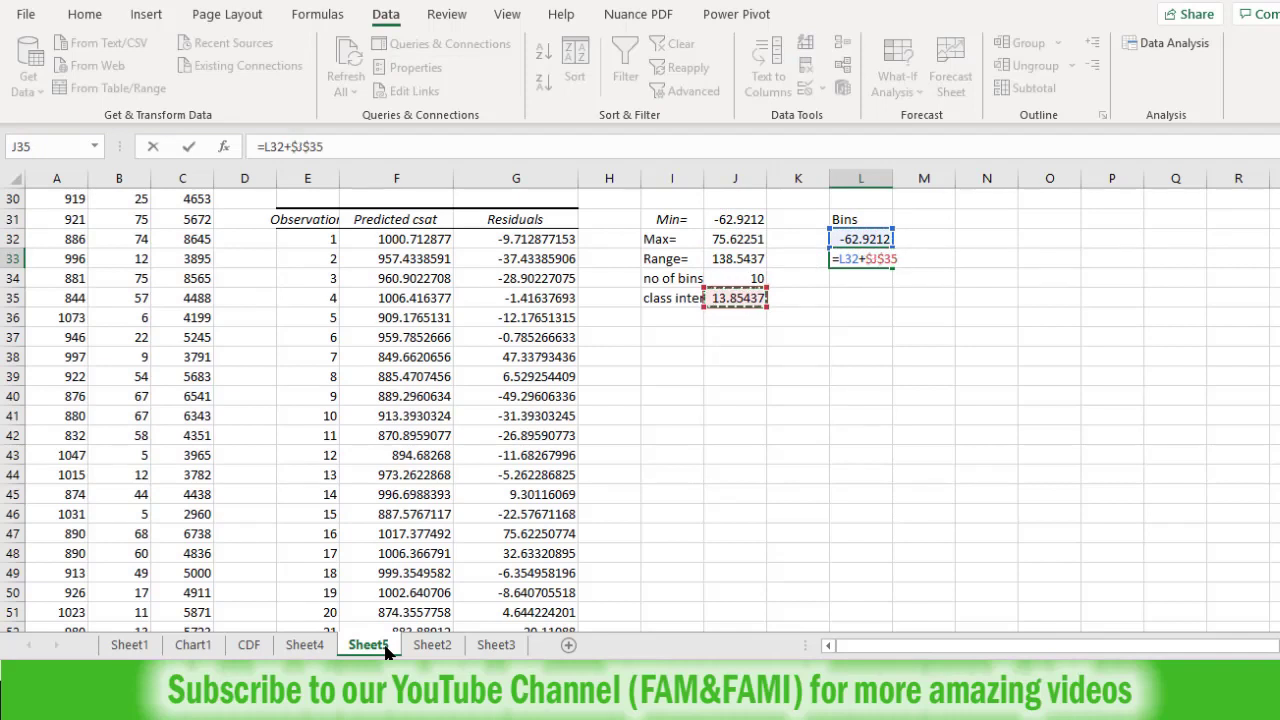
{"action": "key", "text": "Return"}
Fill the bin formula from L33 down to L42
{"action": "left_click", "coordinate": [876, 262]}
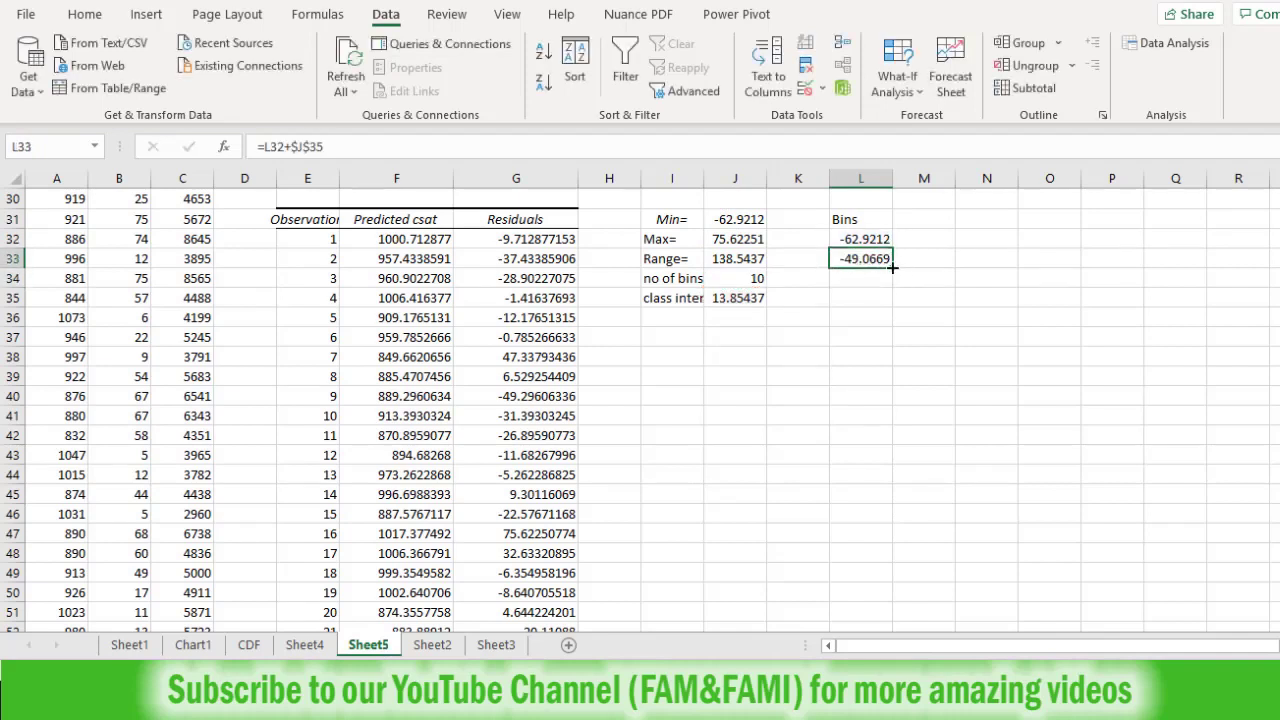
{"action": "left_click_drag", "start_coordinate": [892, 267], "coordinate": [890, 446]}
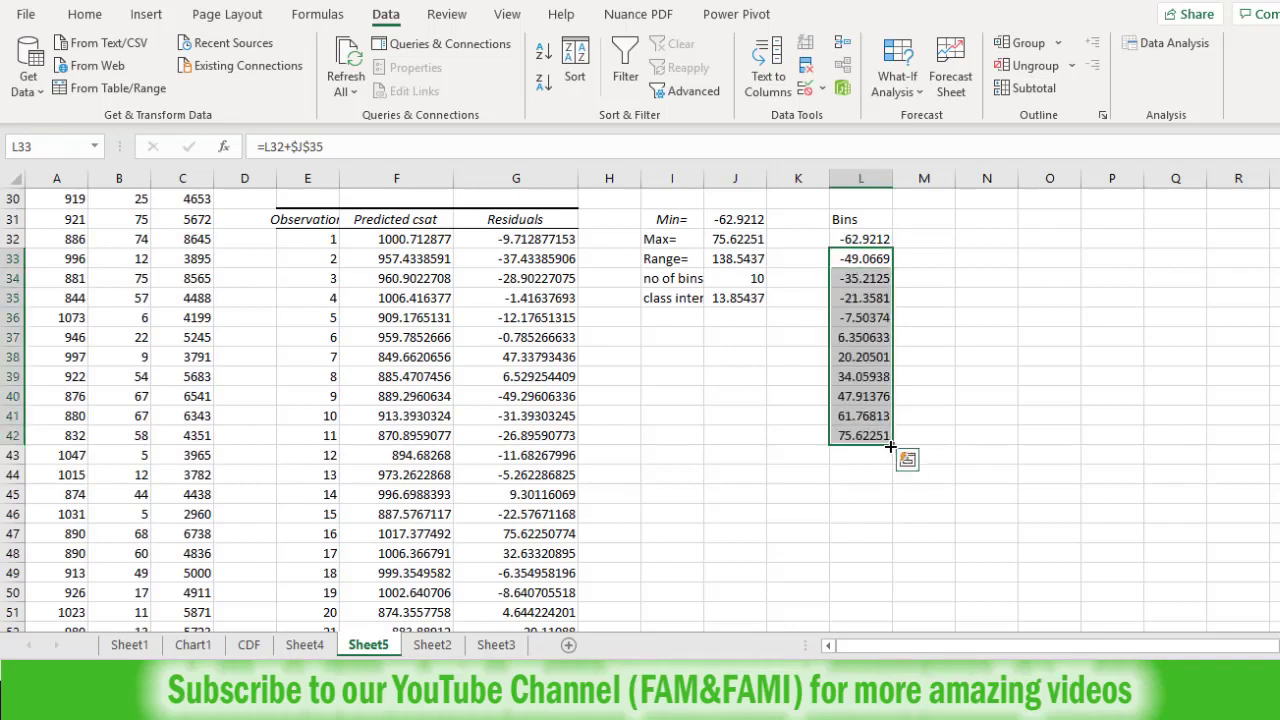
{"action": "left_click", "coordinate": [884, 438]}
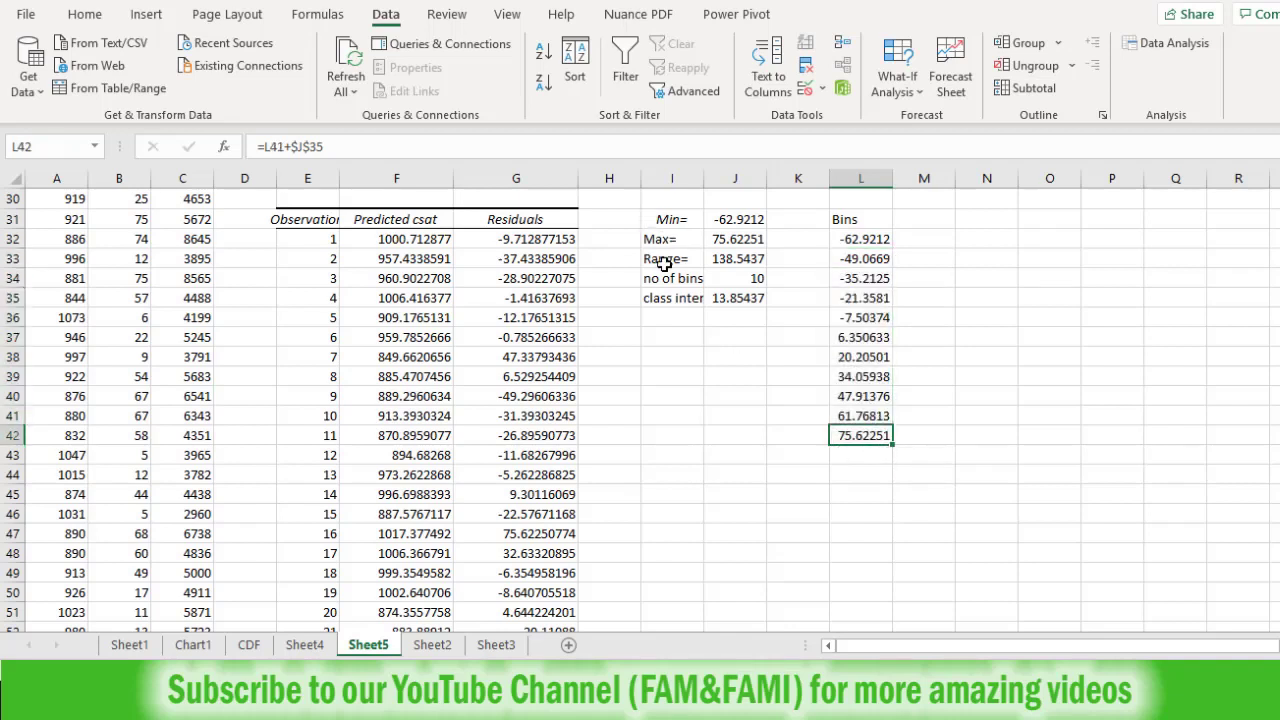
Enter the heading "Frequency" in cell M31 beside the Bins heading
{"action": "left_click", "coordinate": [933, 218]}
{"action": "type", "text": "Freq"}
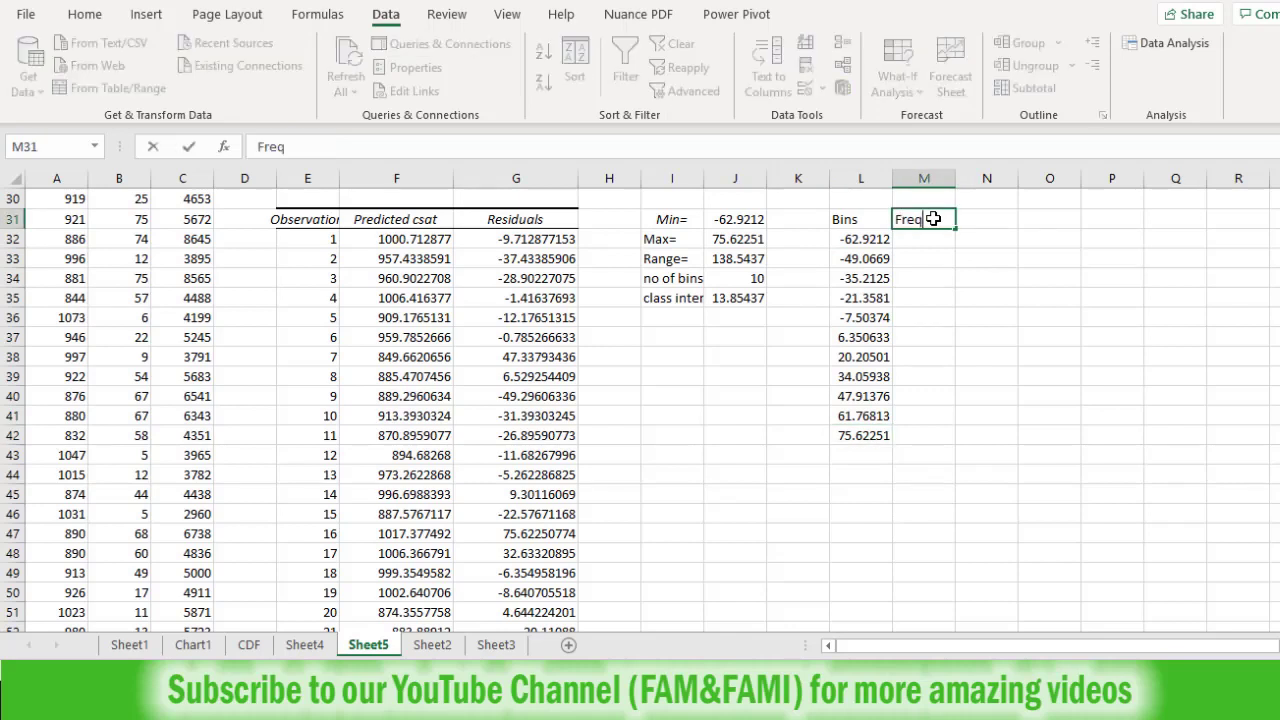
{"action": "type", "text": "uency"}
{"action": "key", "text": "Return"}
Begin a FREQUENCY formula across M32:M42 using the residuals $G$32:$G$82 as the absolute data array
{"action": "key", "text": "shift+Down"}
{"action": "key", "text": "shift+Down"}
{"action": "key", "text": "shift+Down"}
{"action": "key", "text": "shift+Down"}
{"action": "key", "text": "shift+Down"}
{"action": "key", "text": "shift+Down"}
{"action": "key", "text": "shift+Down"}
{"action": "key", "text": "shift+Down"}
{"action": "key", "text": "shift+Down"}
{"action": "key", "text": "shift+Down"}
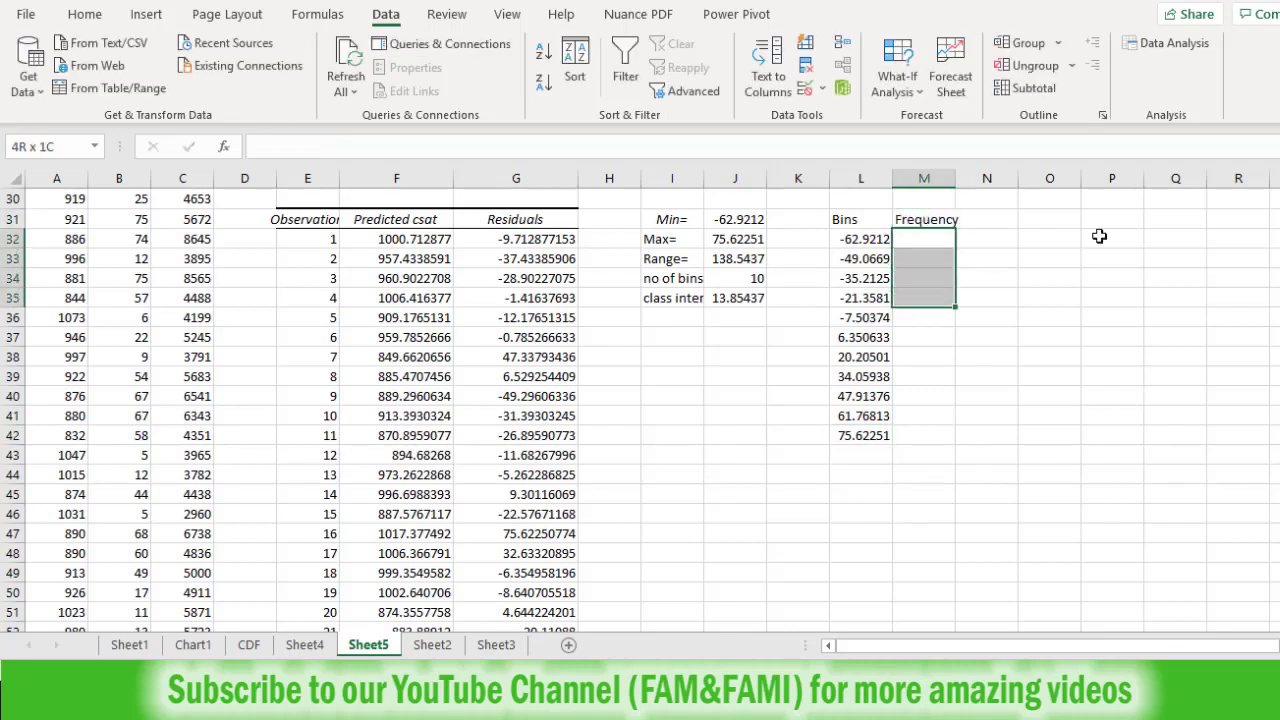
{"action": "type", "text": "="}
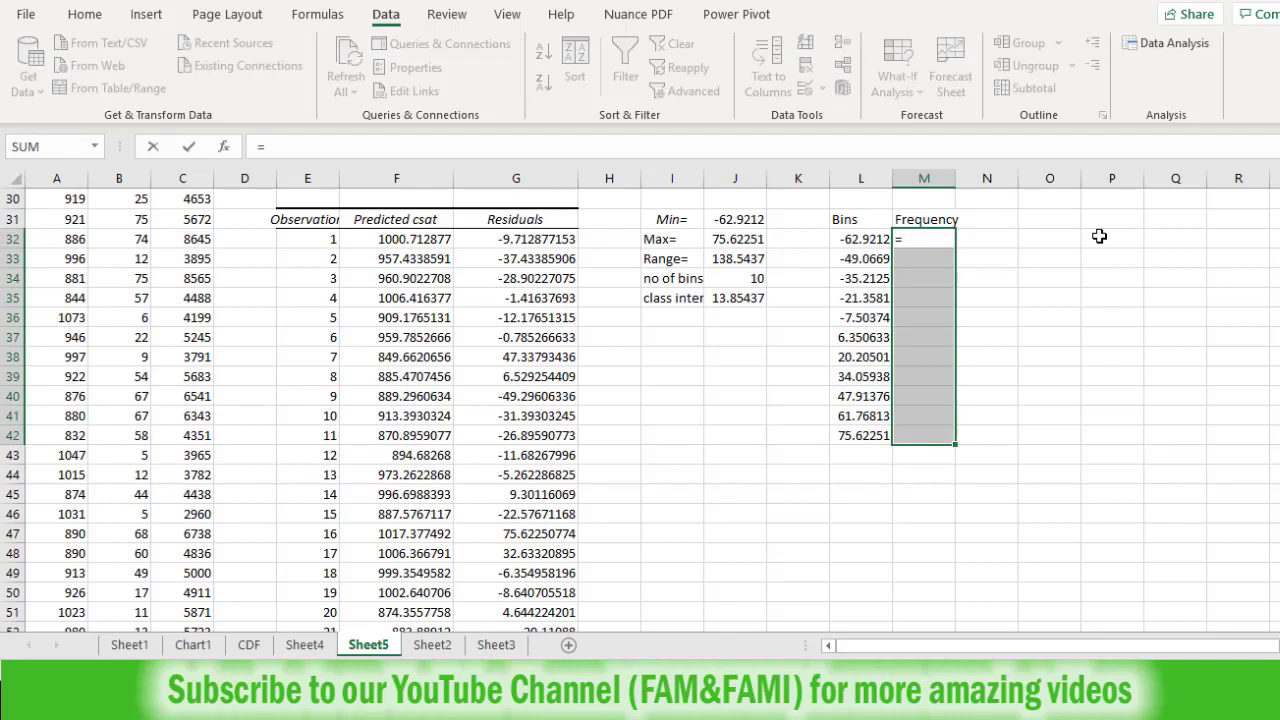
{"action": "type", "text": "FREQUENCY("}
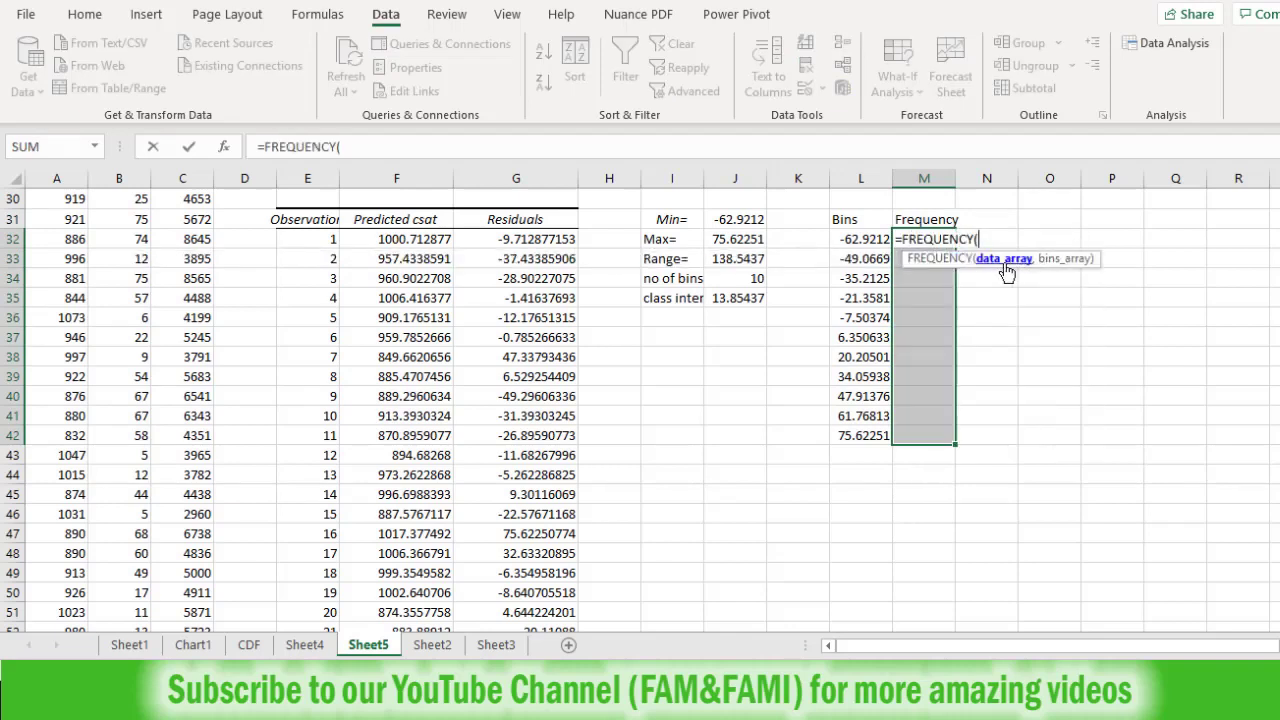
{"action": "key", "text": "Left"}
{"action": "key", "text": "Left"}
{"action": "key", "text": "Left"}
{"action": "key", "text": "Left"}
{"action": "key", "text": "Left"}
{"action": "key", "text": "Left"}
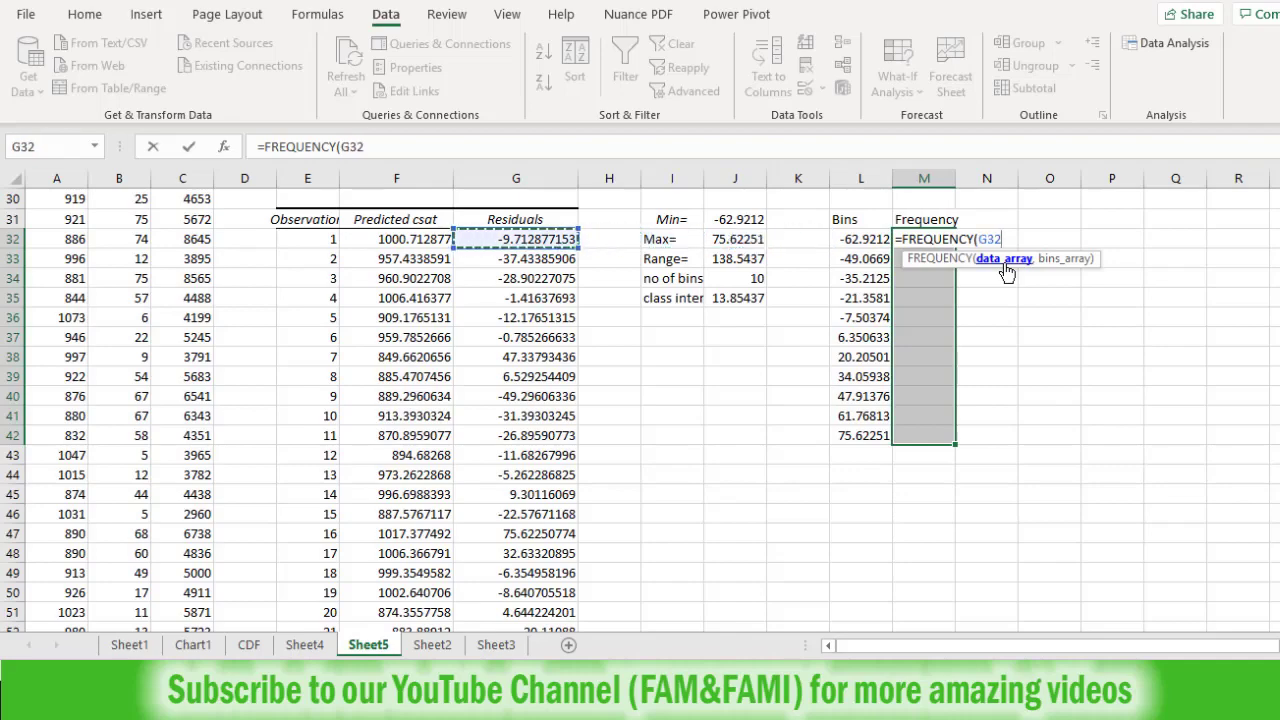
{"action": "key", "text": "ctrl+shift+Down"}
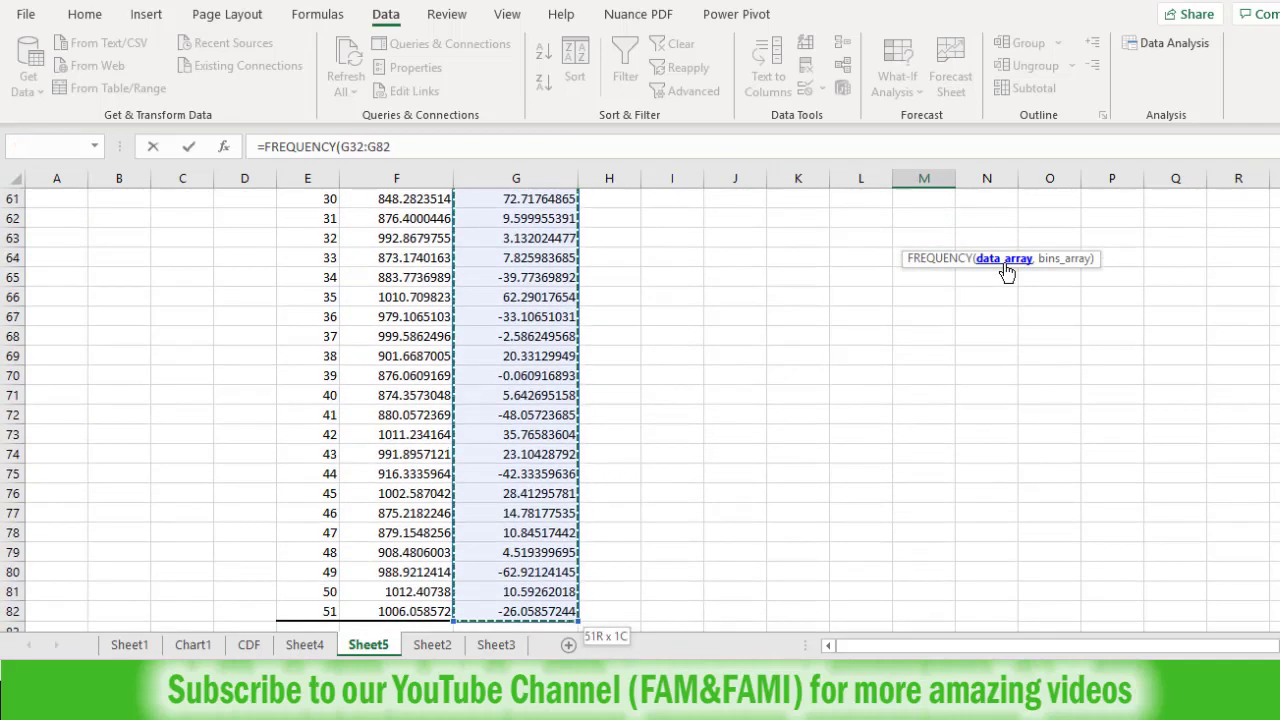
{"action": "key", "text": "F4"}
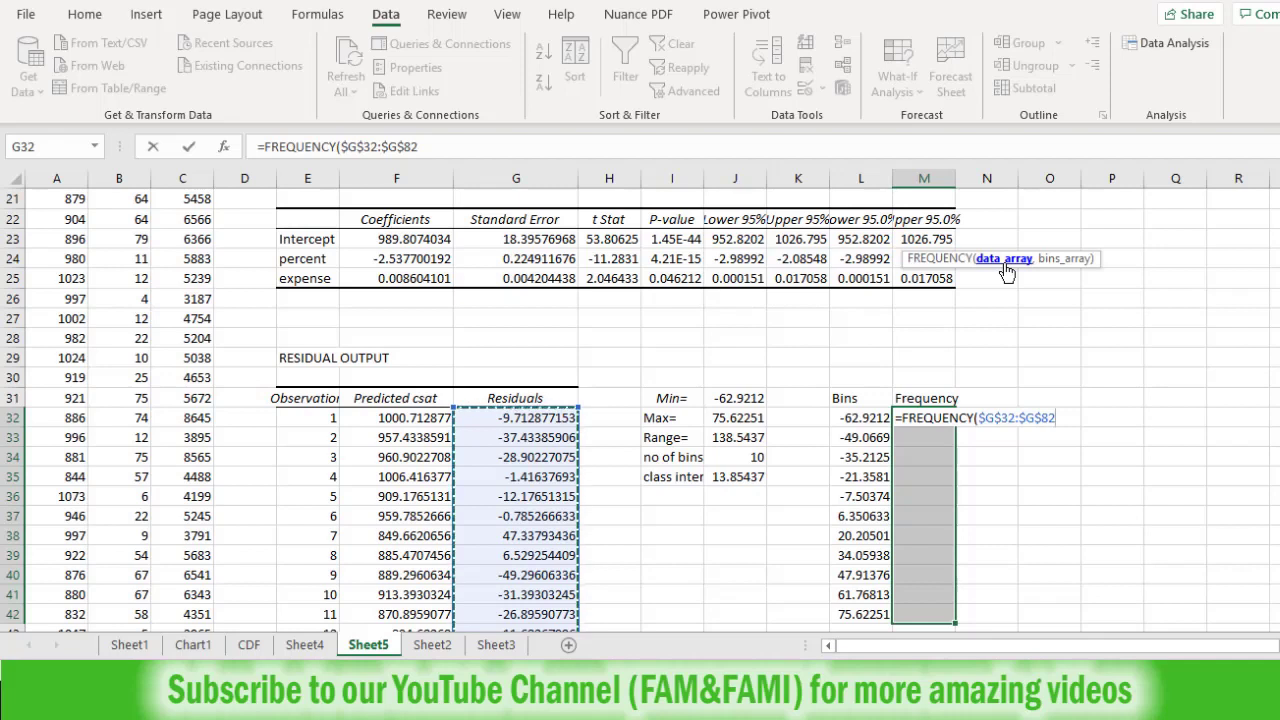
Complete the FREQUENCY formula with L32:L42 as the bins array and enter it as an array formula
{"action": "type", "text": ","}
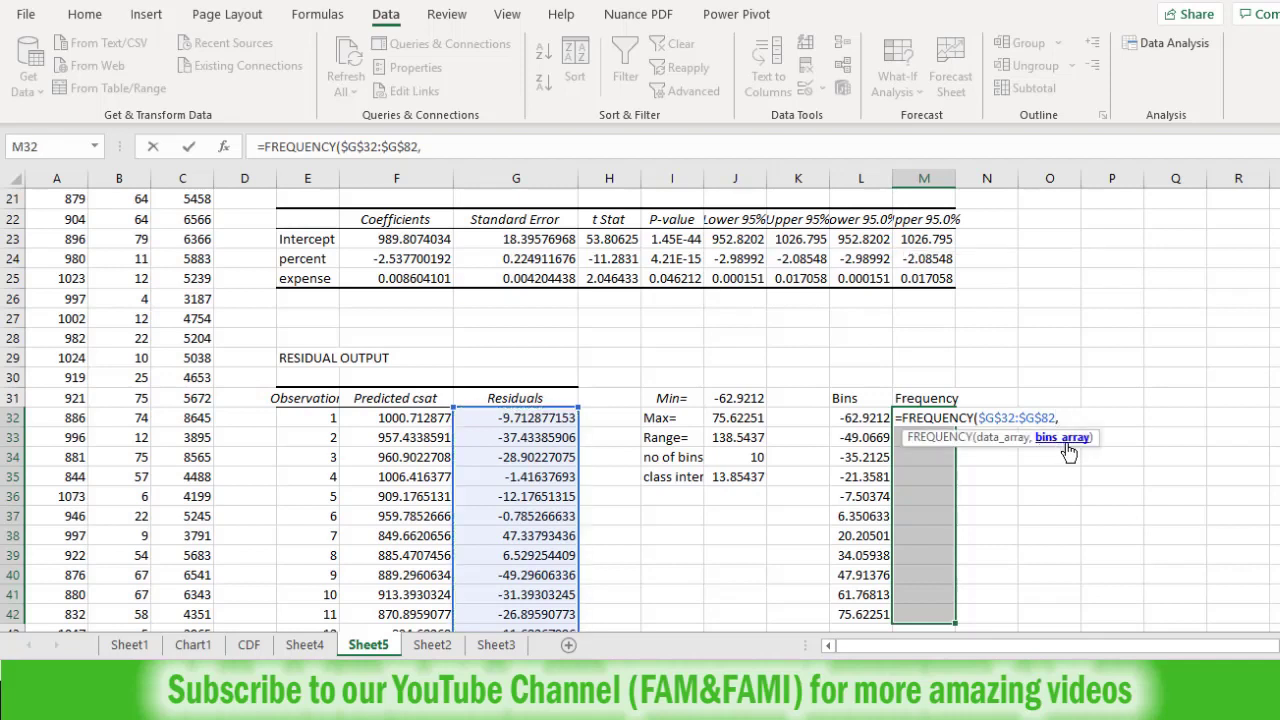
{"action": "key", "text": "Left"}
{"action": "key", "text": "shift+Down"}
{"action": "key", "text": "shift+Down"}
{"action": "key", "text": "shift+Down"}
{"action": "key", "text": "shift+Down"}
{"action": "key", "text": "shift+Down"}
{"action": "key", "text": "shift+Down"}
{"action": "key", "text": "shift+Down"}
{"action": "key", "text": "shift+Down"}
{"action": "key", "text": "shift+Down"}
{"action": "key", "text": "shift+Down"}
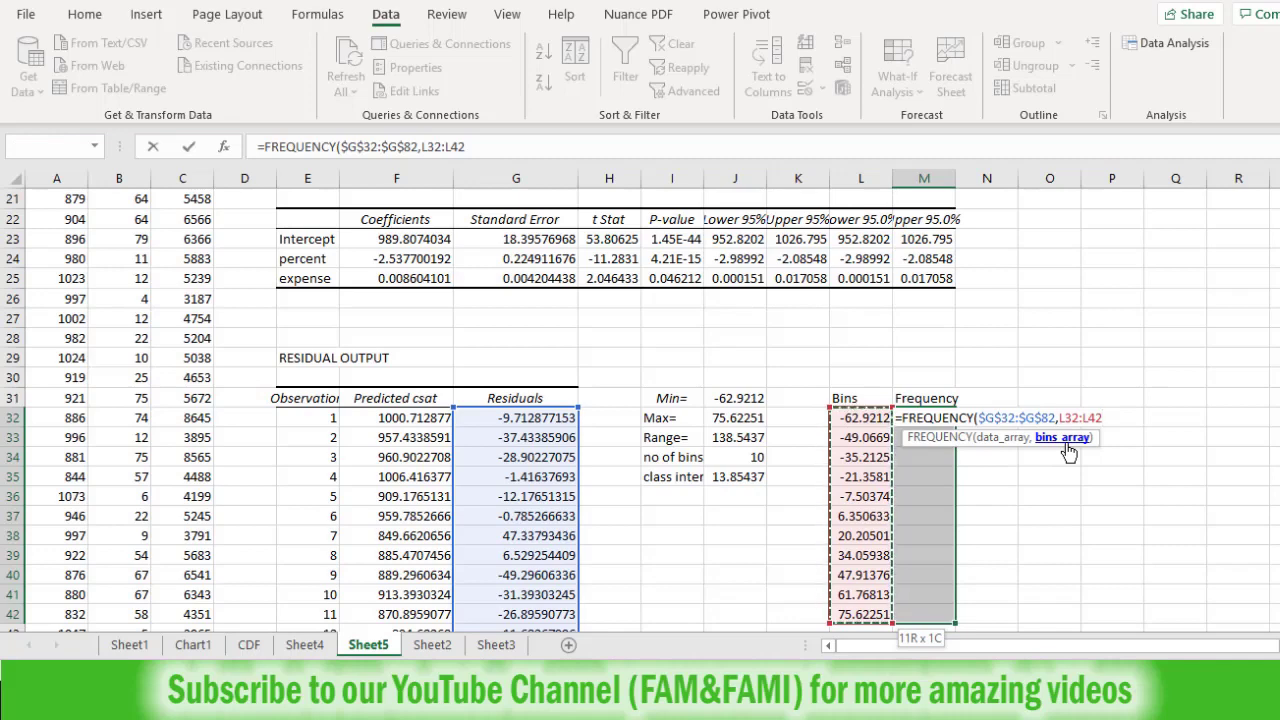
{"action": "type", "text": ")"}
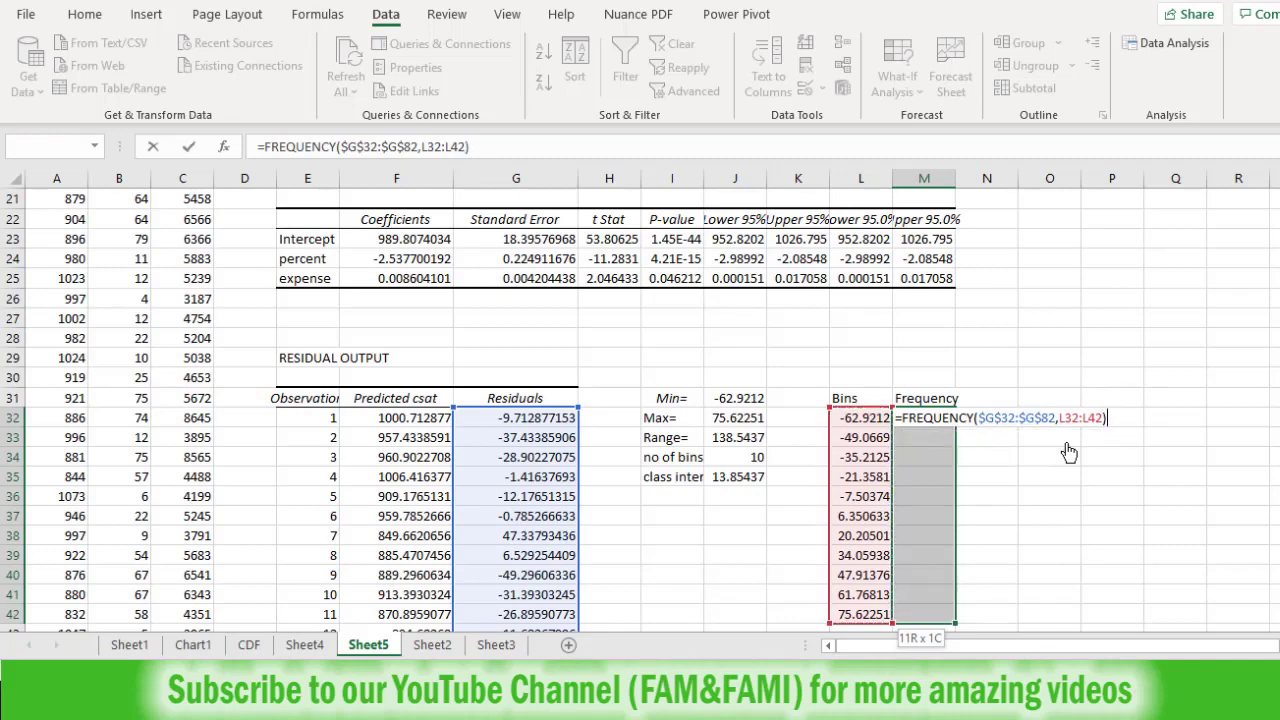
{"action": "key", "text": "ctrl+shift+Return"}
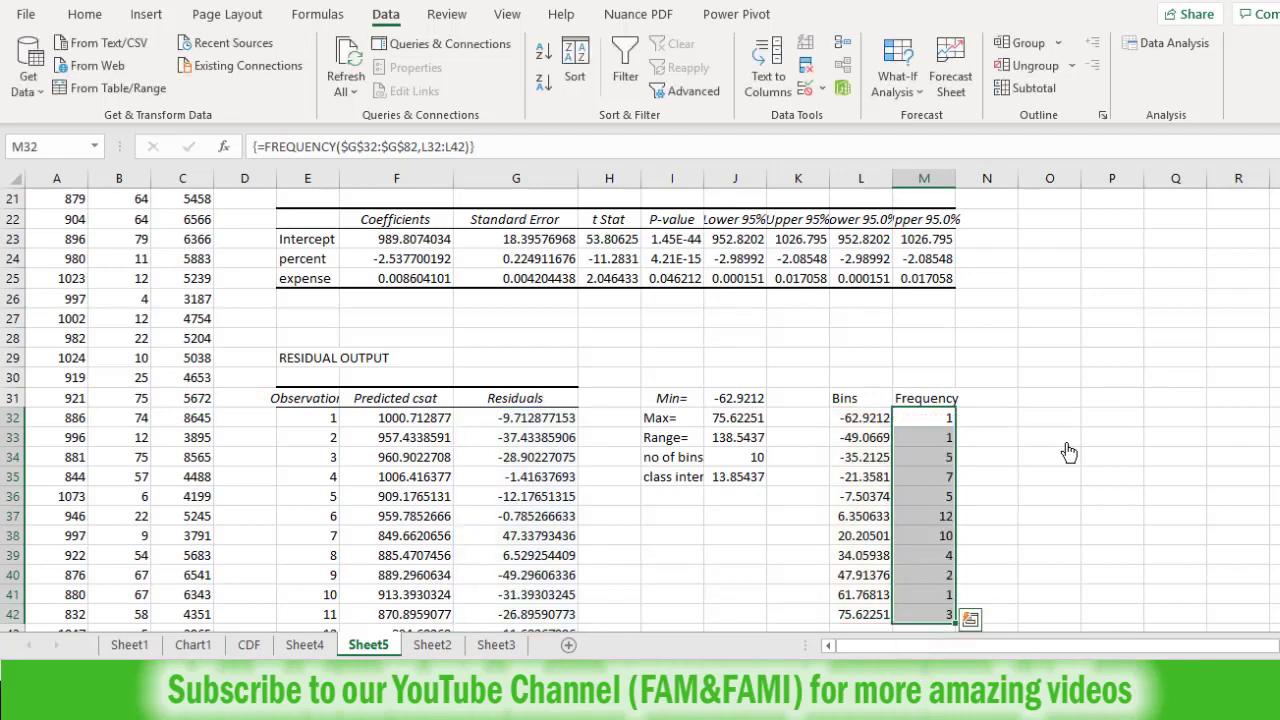
Insert a scatter chart with smooth lines and markers from the Bins and Frequency data in L31:M42
{"action": "left_click_drag", "start_coordinate": [845, 398], "coordinate": [908, 414]}
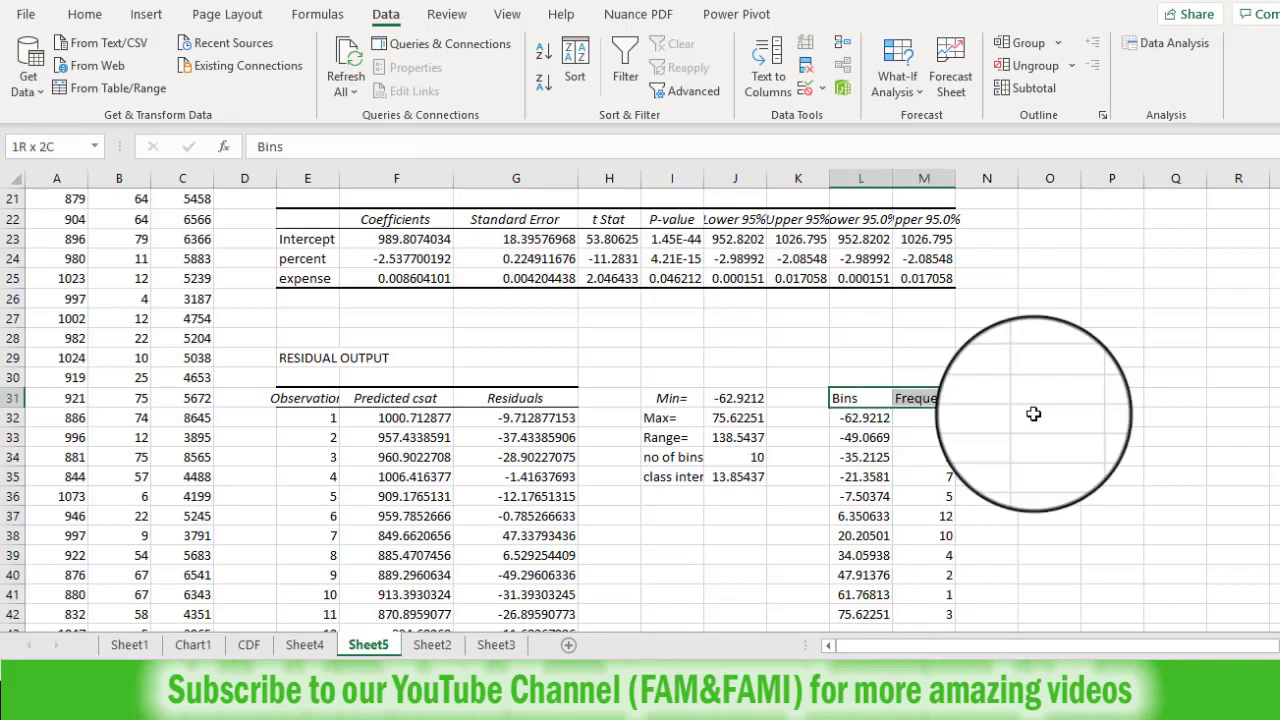
{"action": "key", "text": "ctrl+shift+Down"}
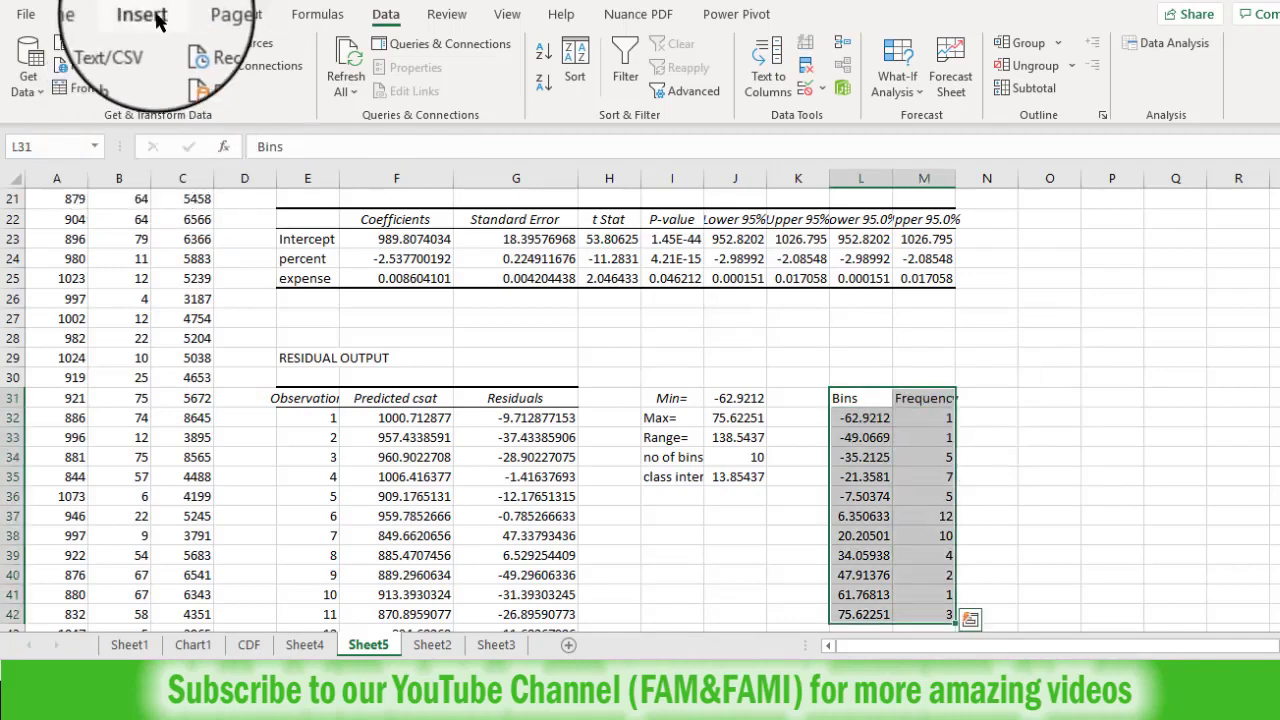
{"action": "left_click", "coordinate": [146, 14]}
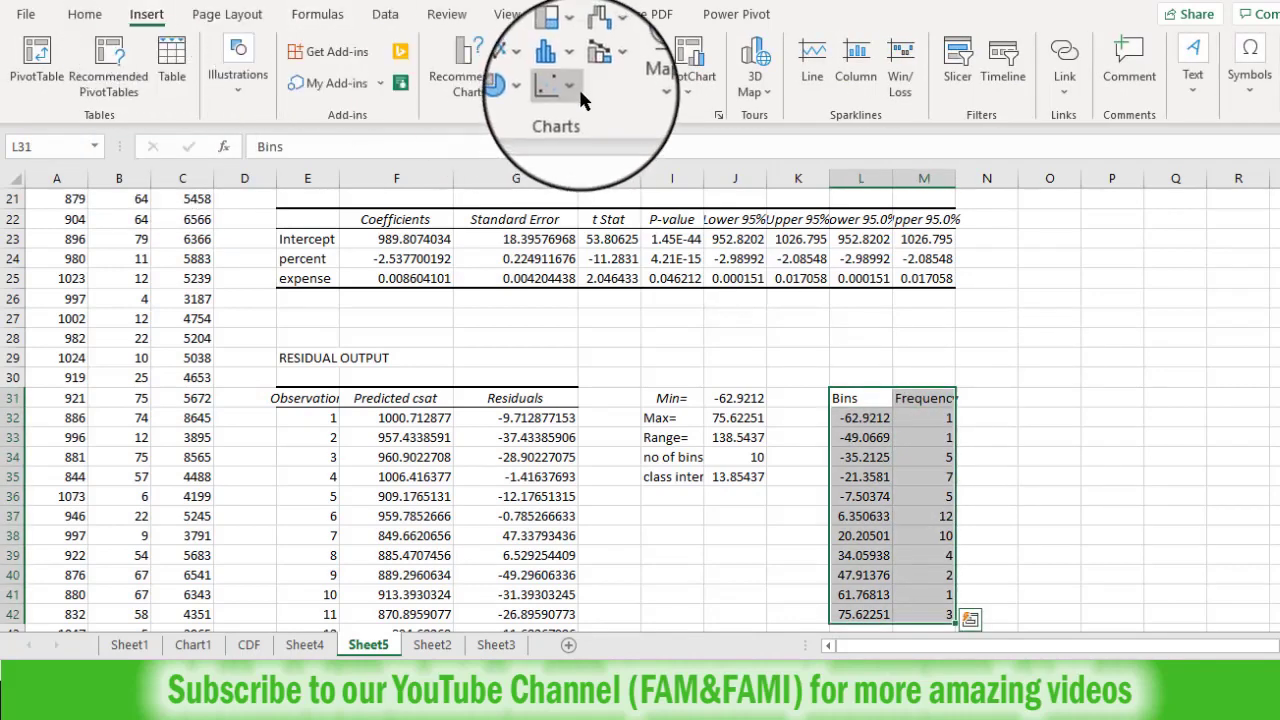
{"action": "left_click", "coordinate": [558, 66]}
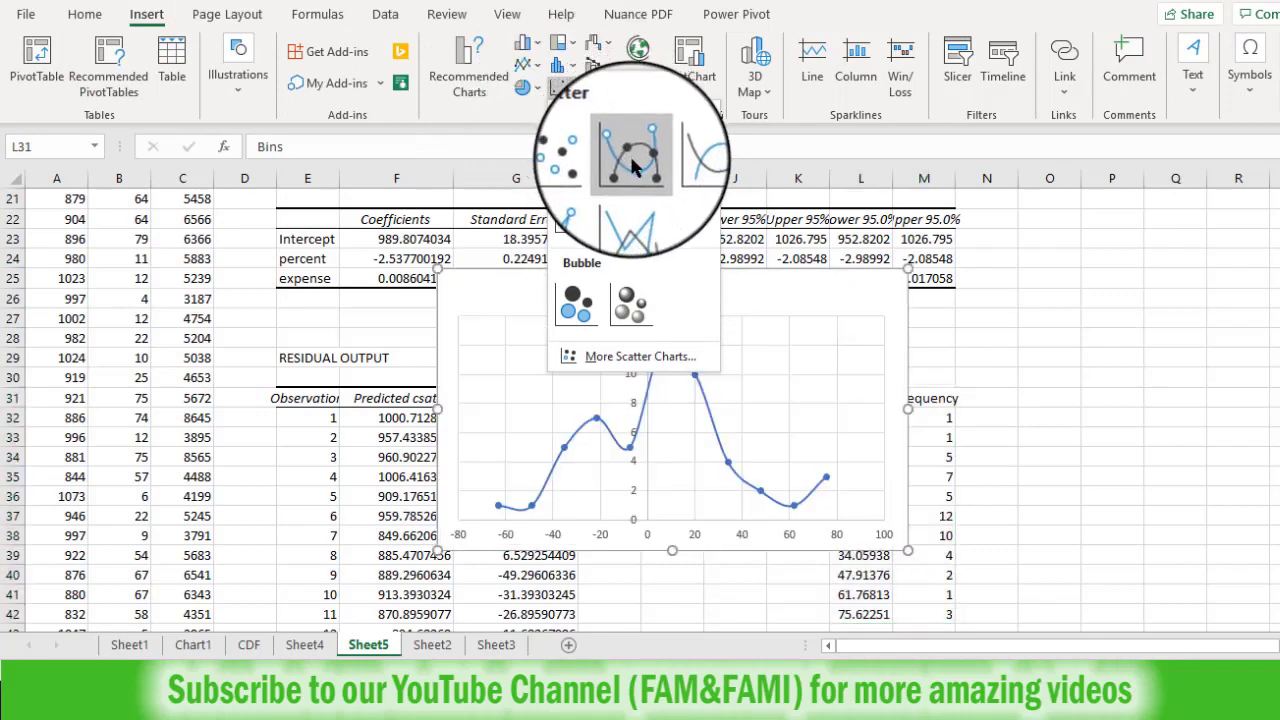
{"action": "left_click", "coordinate": [629, 155]}
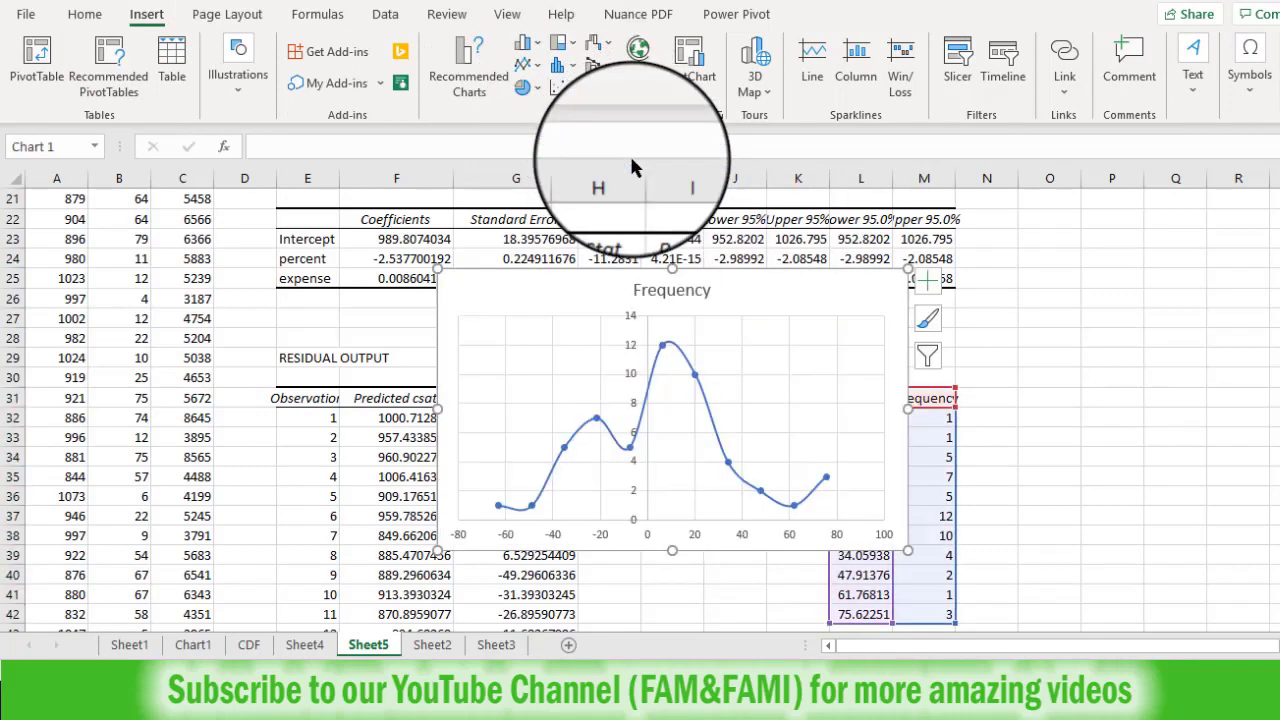
Change the Frequency series' chart type to Clustered Column
{"action": "right_click", "coordinate": [697, 381]}
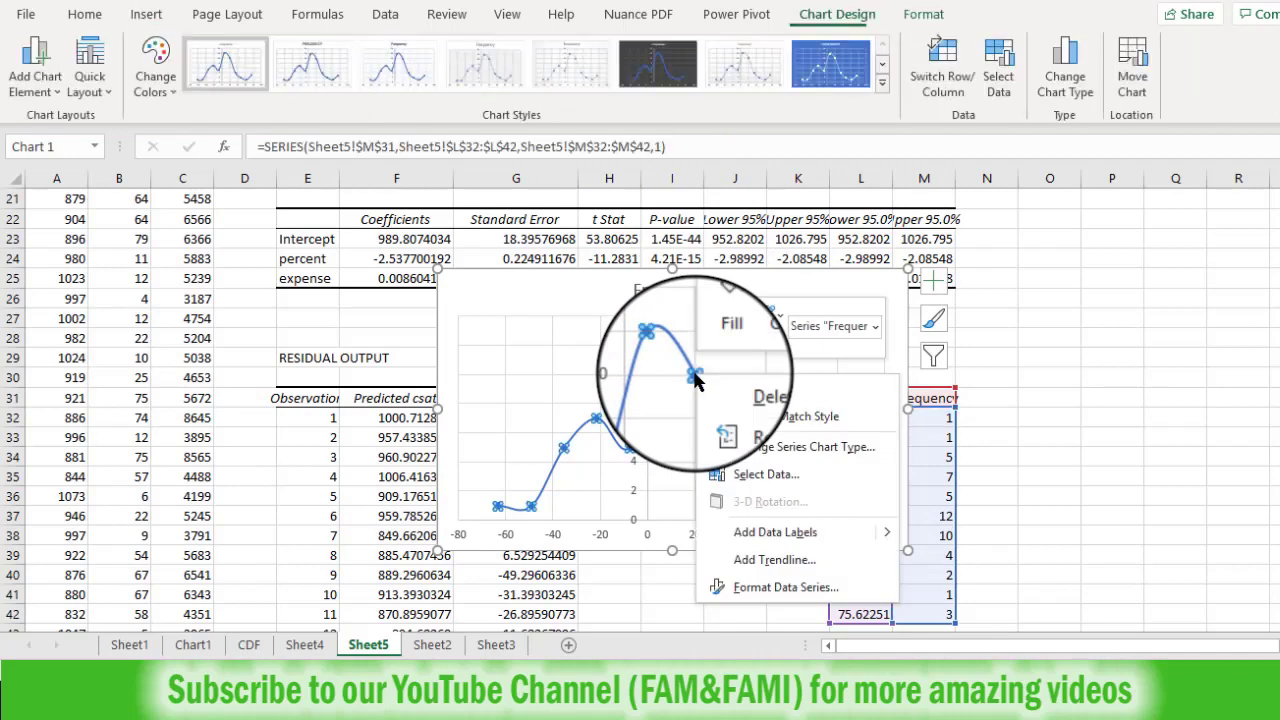
{"action": "left_click", "coordinate": [766, 450]}
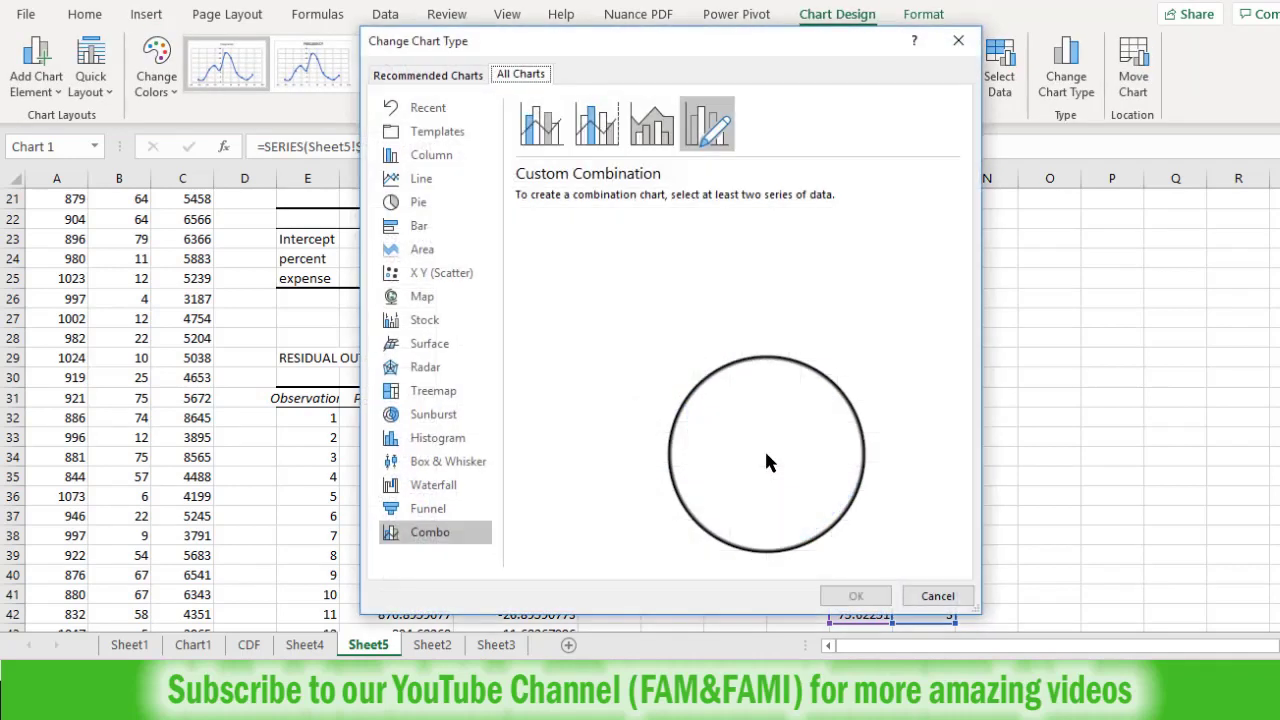
{"action": "left_click", "coordinate": [431, 158]}
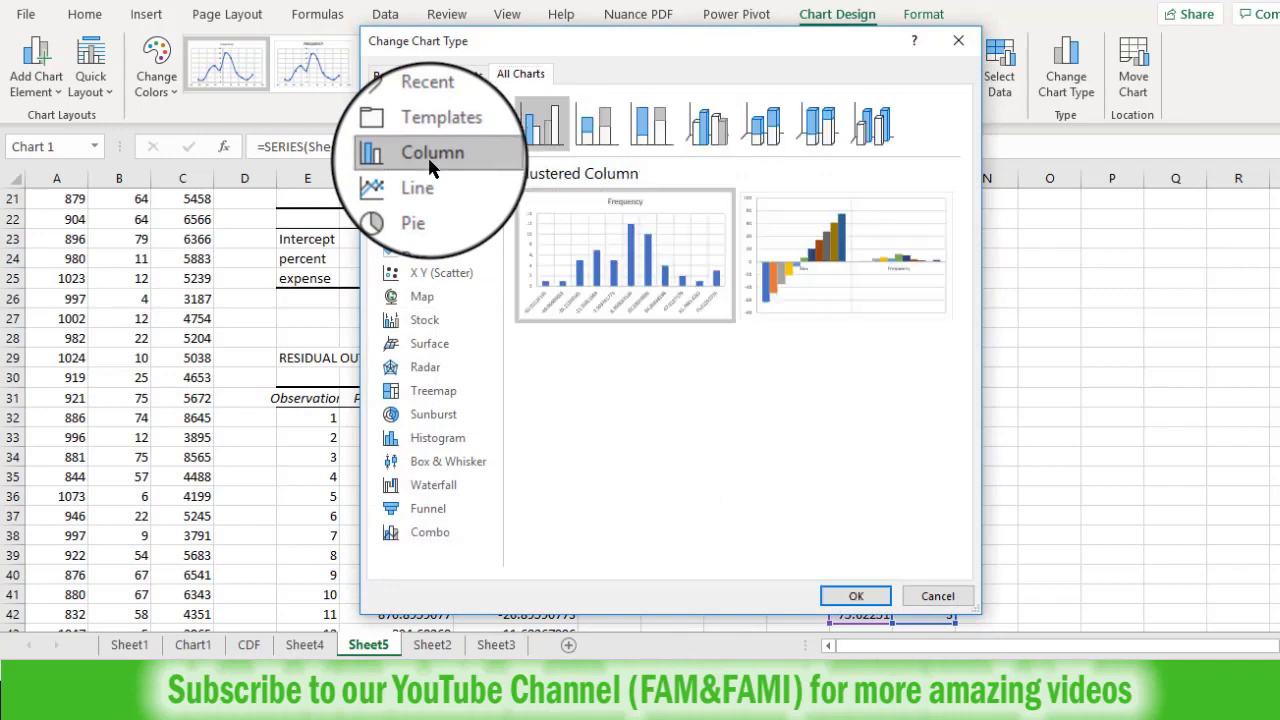
{"action": "left_click", "coordinate": [845, 596]}
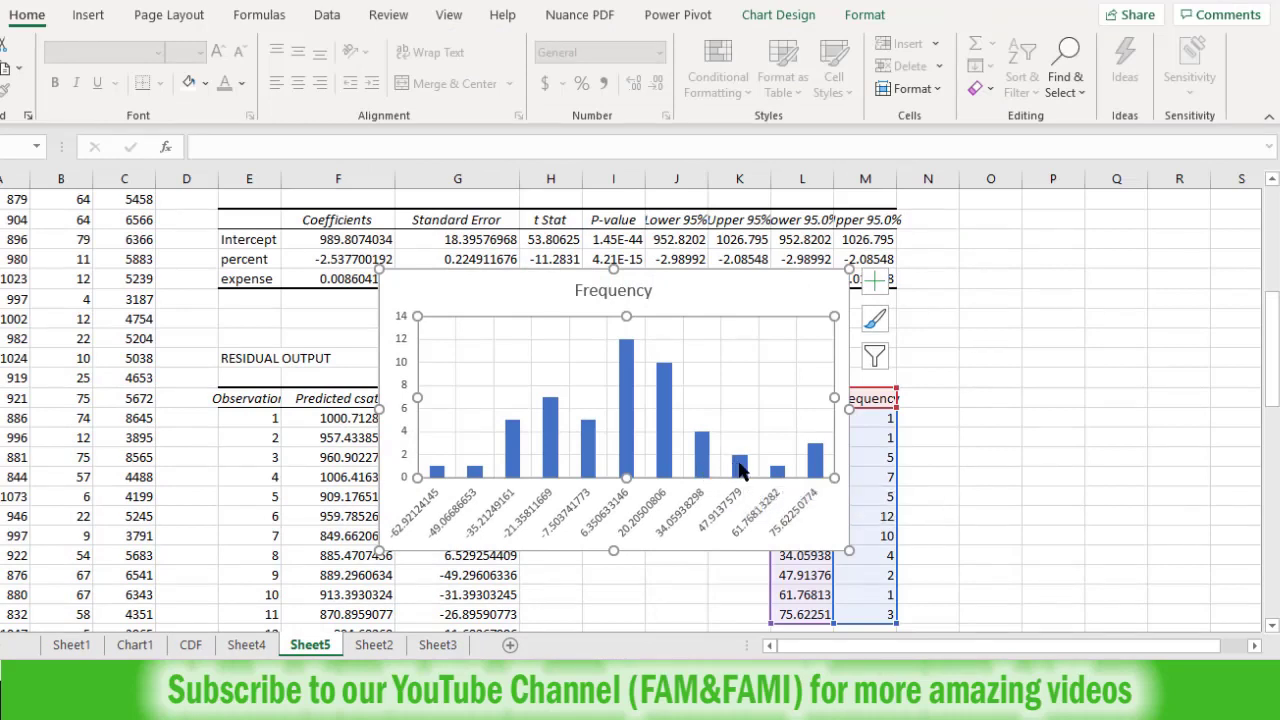
Set the gap width of the Frequency columns to 0%
{"action": "right_click", "coordinate": [740, 470]}
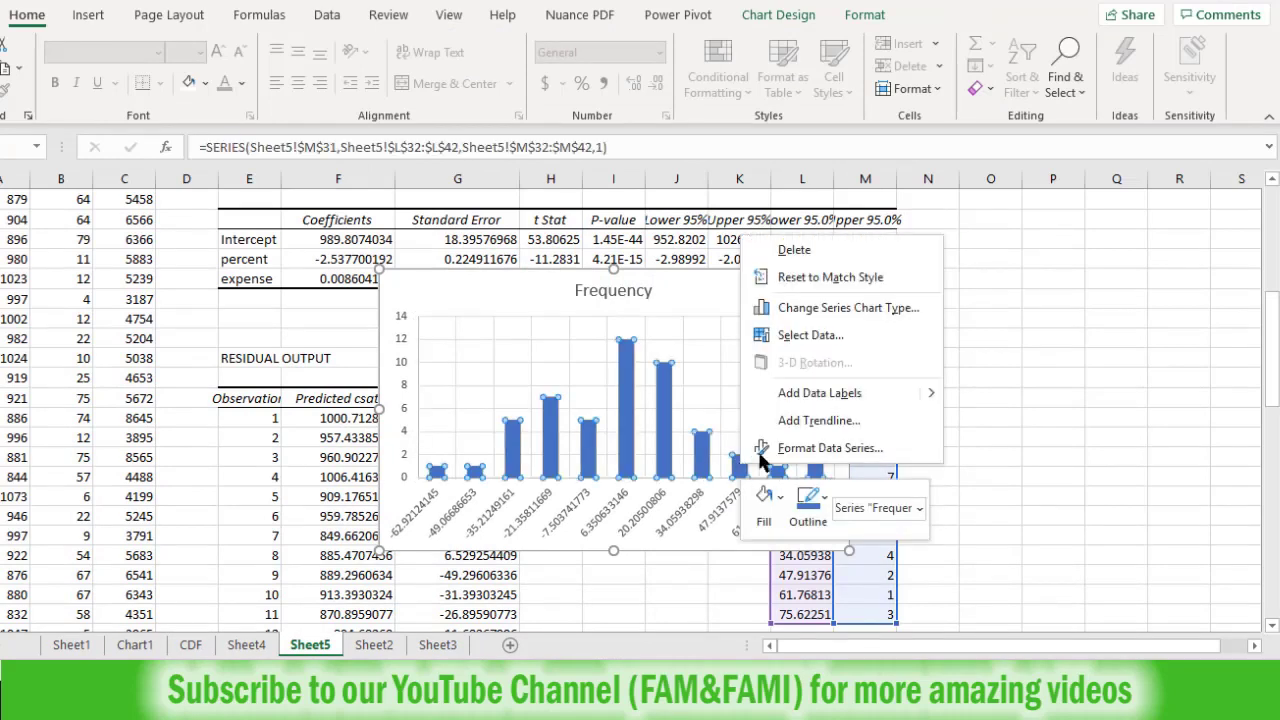
{"action": "left_click", "coordinate": [830, 448]}
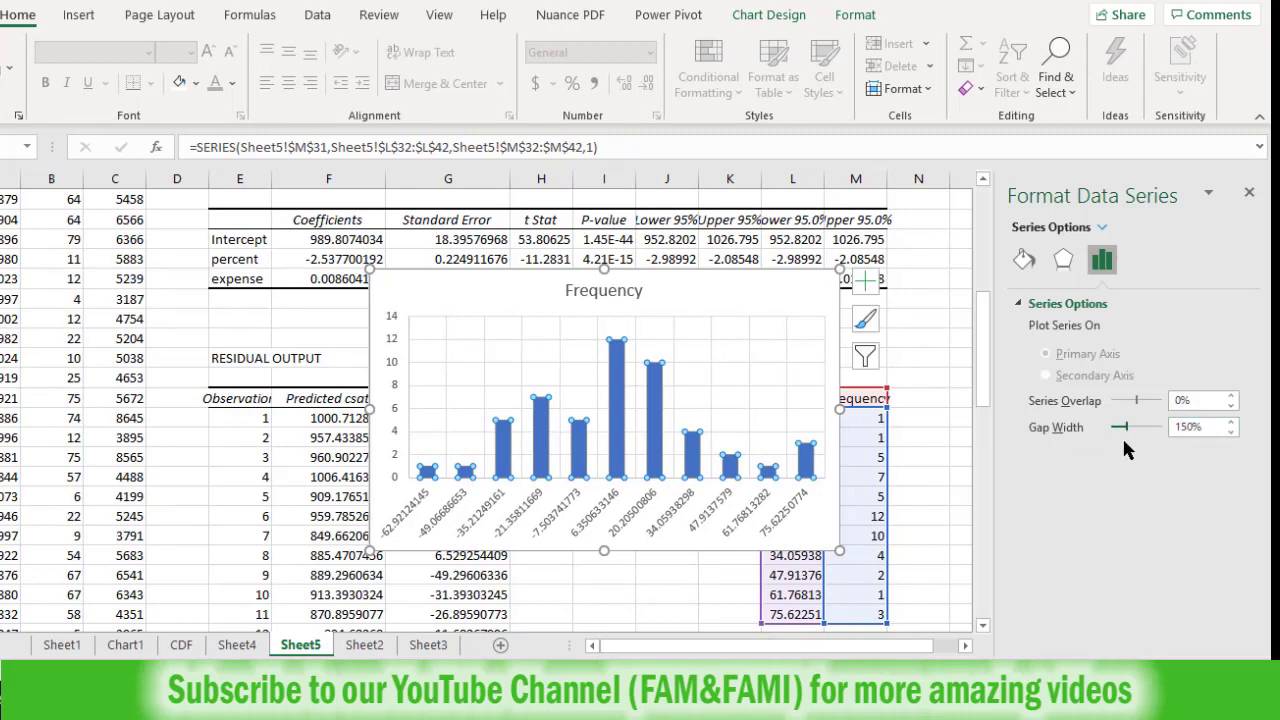
{"action": "left_click_drag", "start_coordinate": [1122, 430], "coordinate": [1110, 432]}
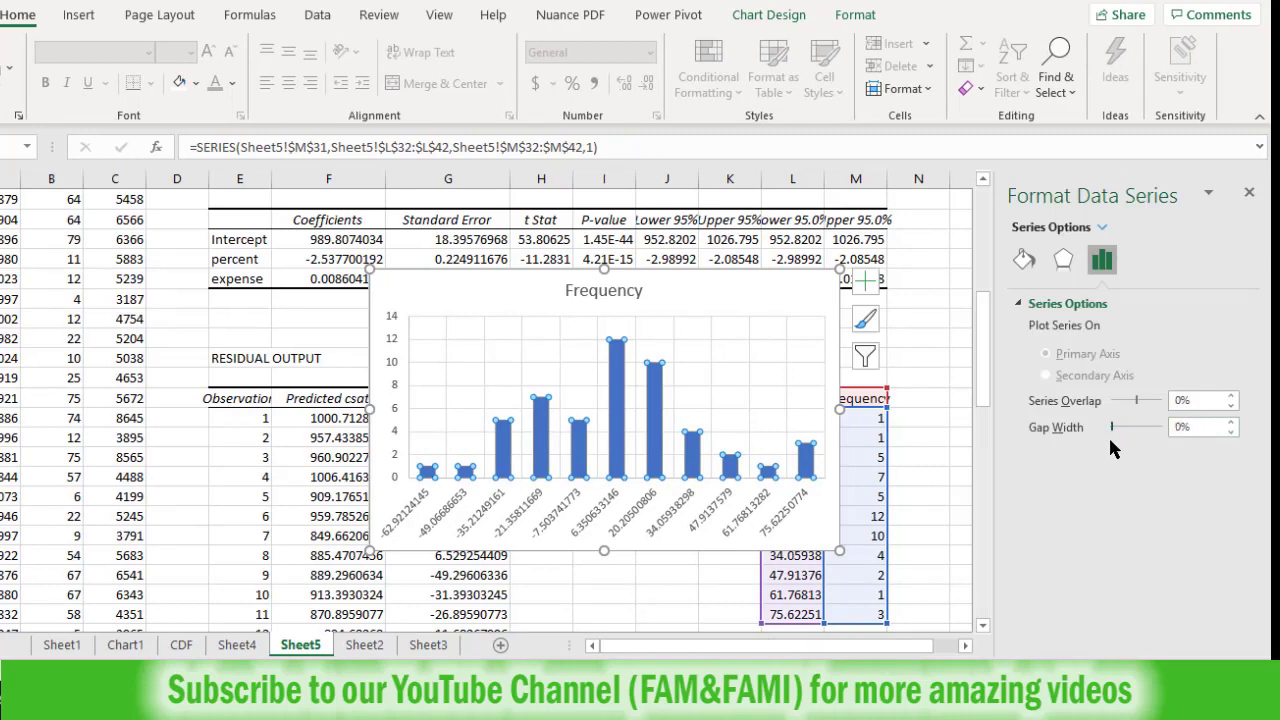
Give the Frequency columns a solid white border
{"action": "left_click", "coordinate": [1025, 262]}
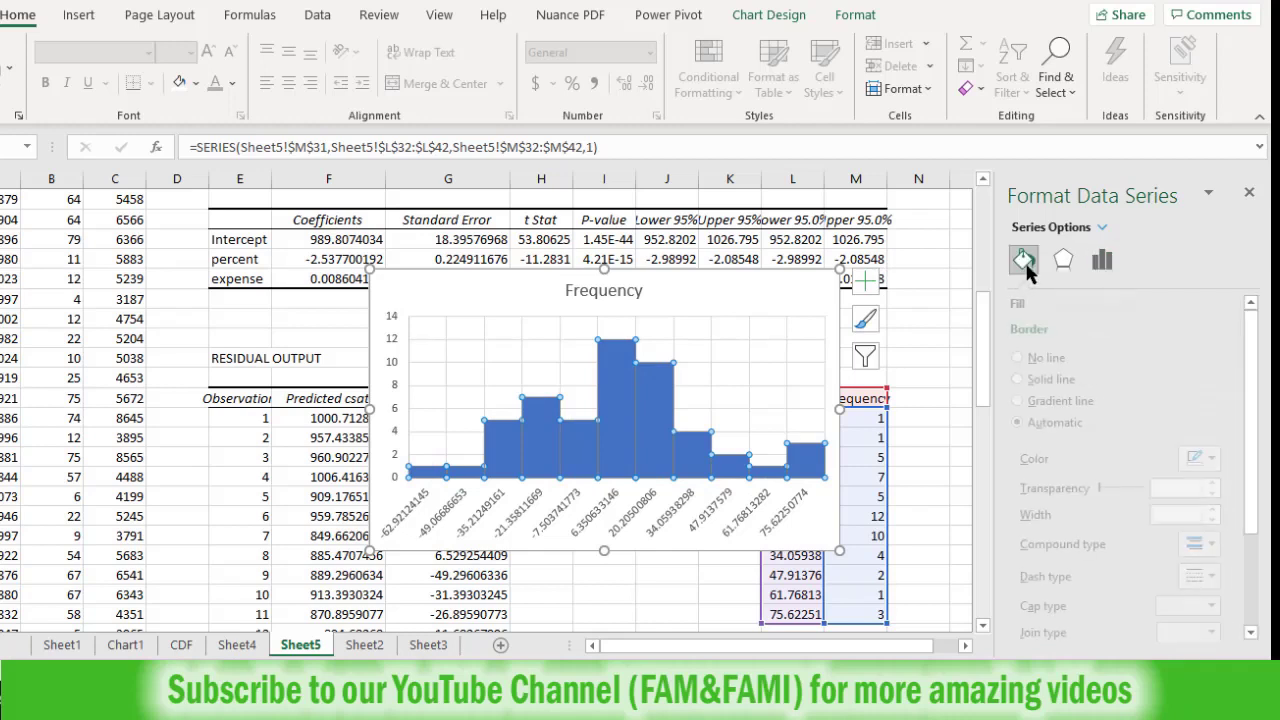
{"action": "left_click", "coordinate": [1036, 331]}
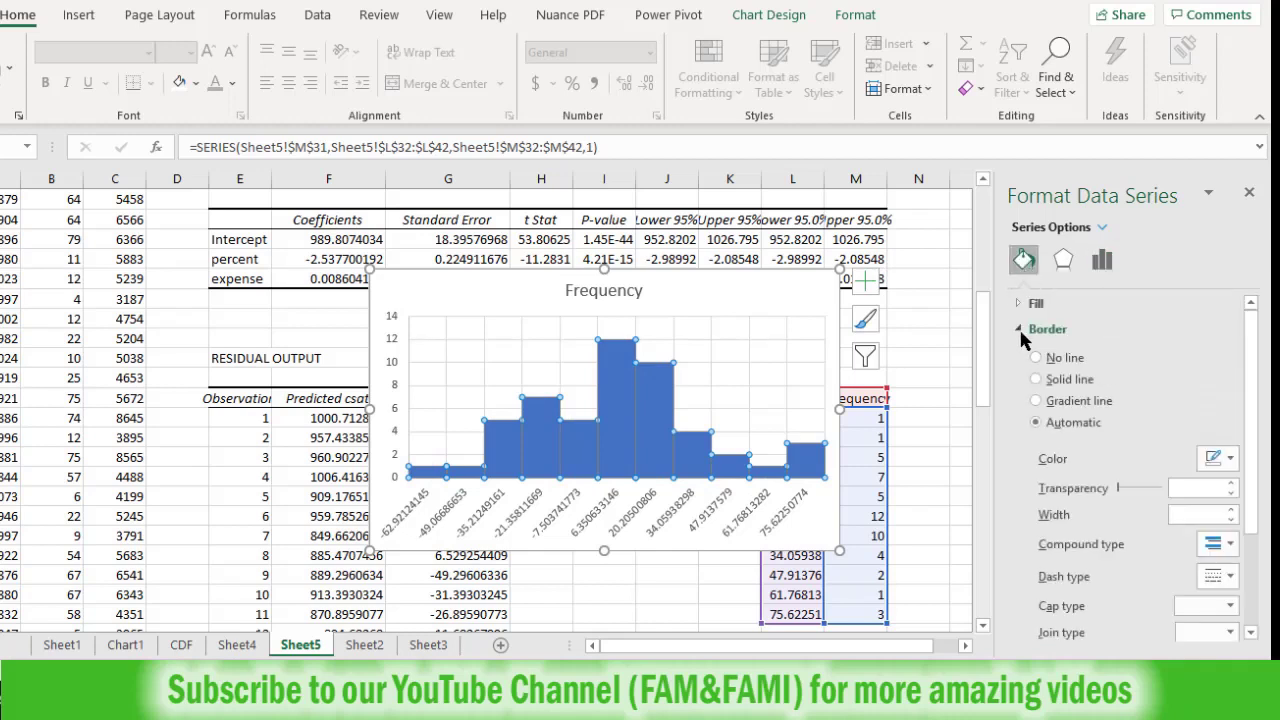
{"action": "left_click", "coordinate": [1063, 389]}
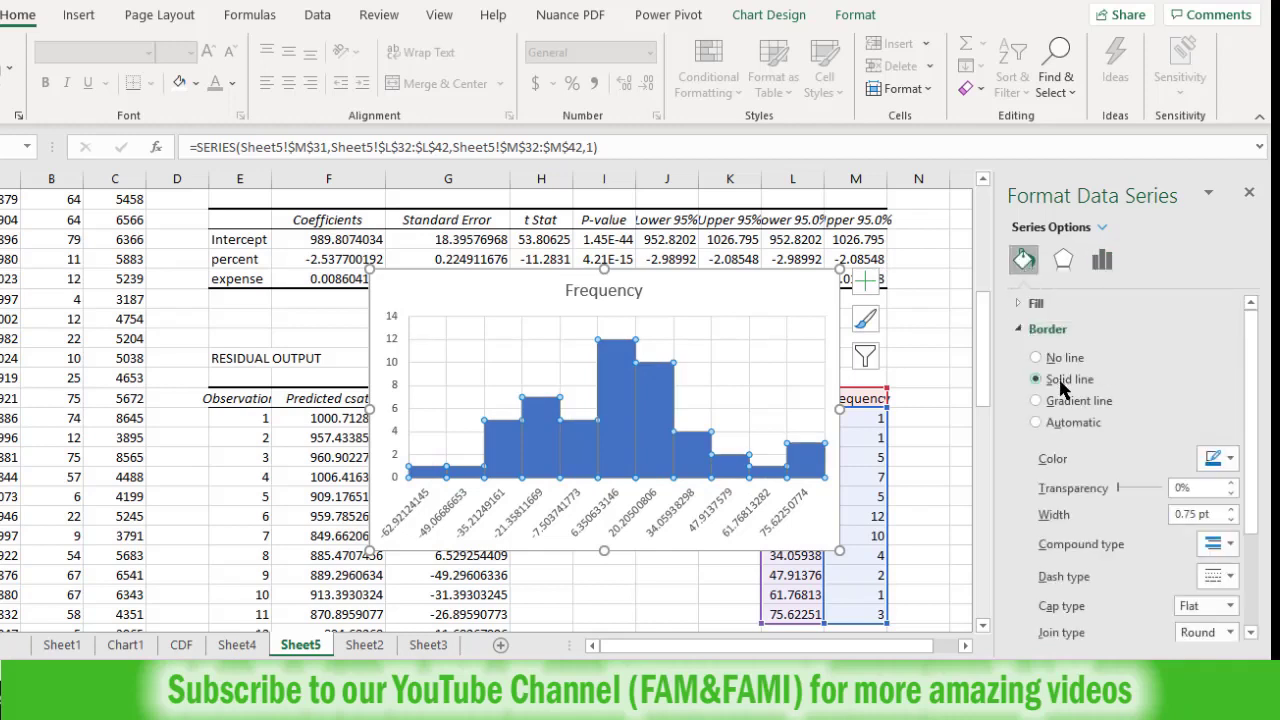
{"action": "left_click", "coordinate": [1230, 458]}
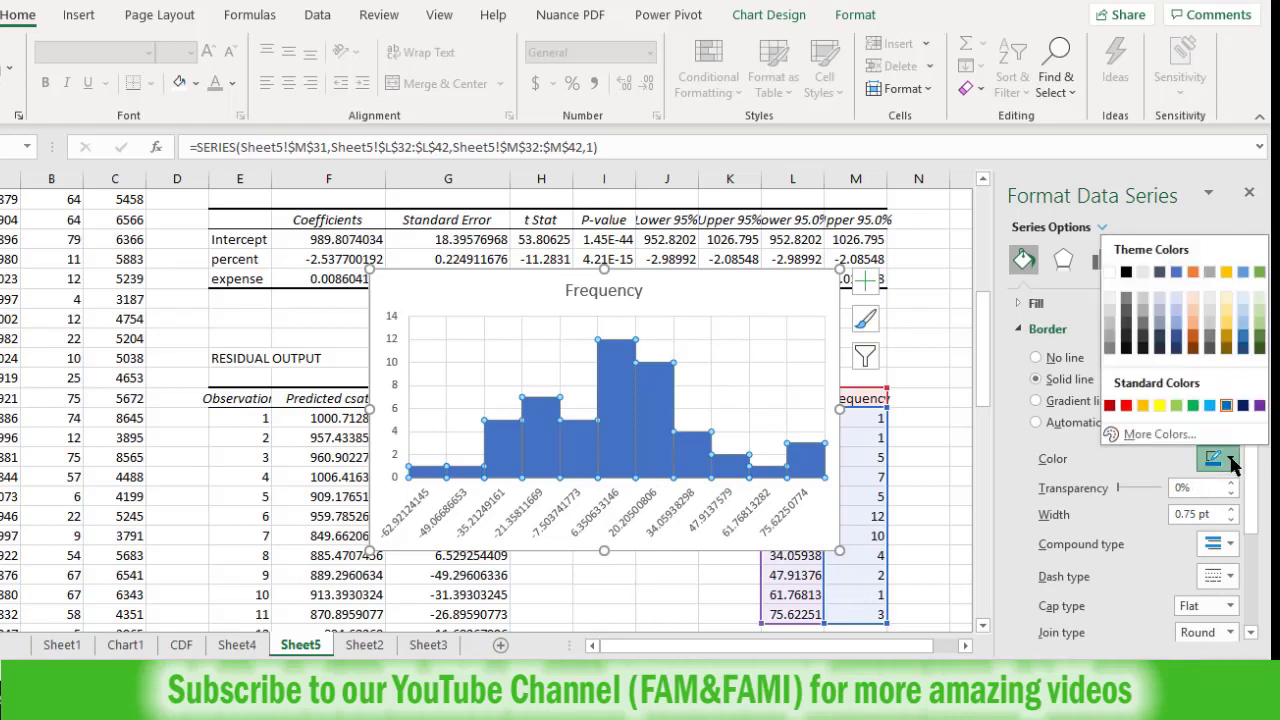
{"action": "left_click", "coordinate": [1110, 271]}
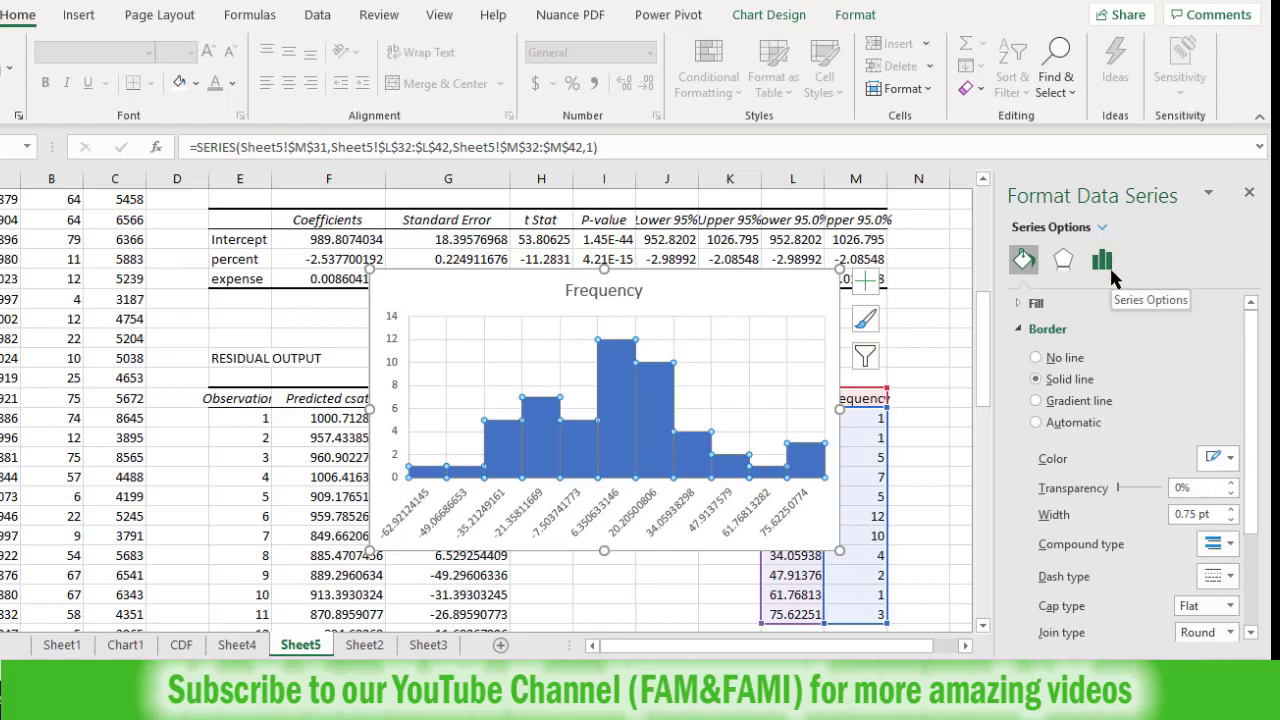
Increase the border width of the Frequency columns to 2 pt
{"action": "left_click", "coordinate": [1231, 509]}
{"action": "left_click", "coordinate": [1231, 509]}
{"action": "left_click", "coordinate": [1231, 509]}
{"action": "left_click", "coordinate": [1231, 509]}
{"action": "left_click", "coordinate": [1231, 509]}
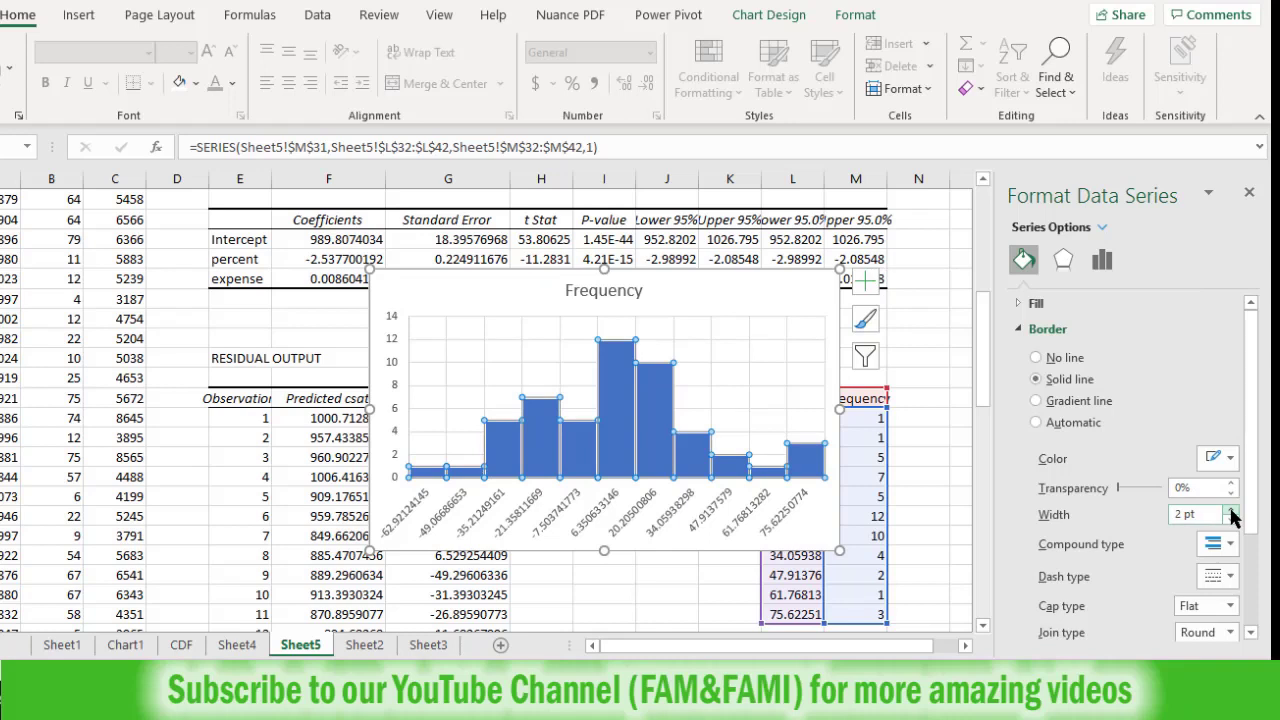
Move the Frequency chart to a new sheet of its own named Chart3
{"action": "left_click", "coordinate": [741, 293]}
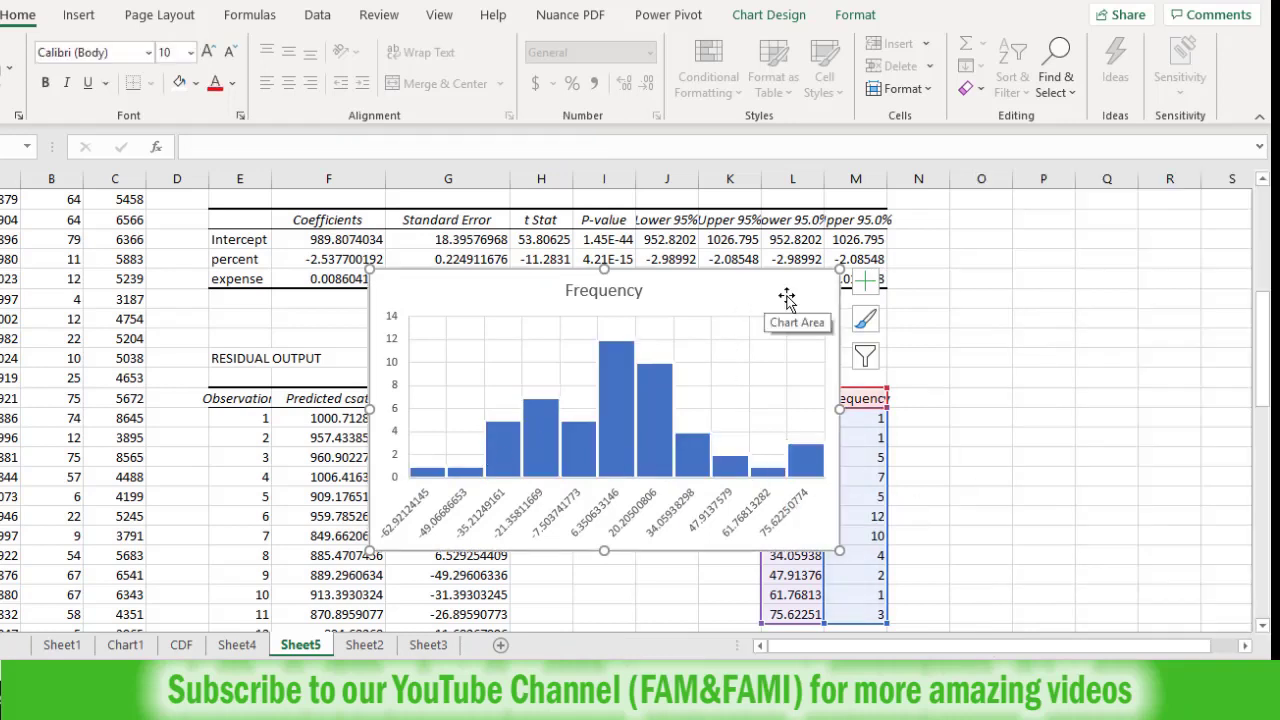
{"action": "right_click", "coordinate": [787, 298]}
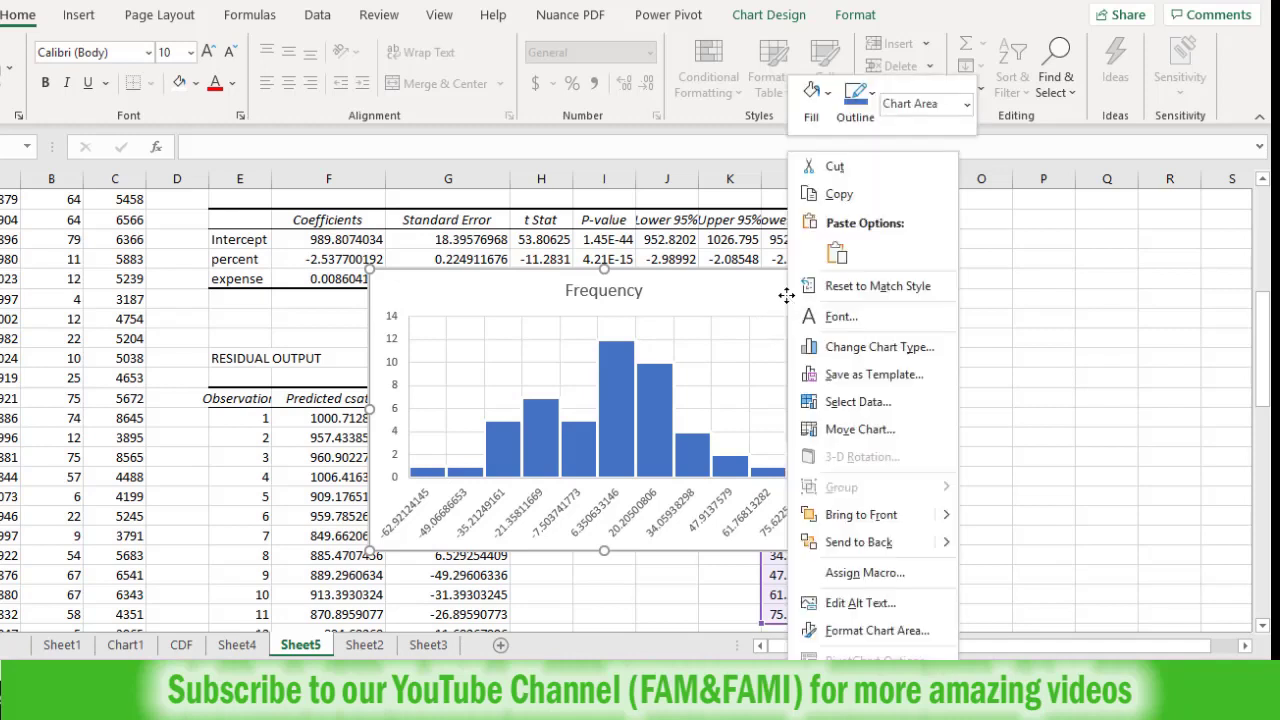
{"action": "left_click", "coordinate": [870, 428]}
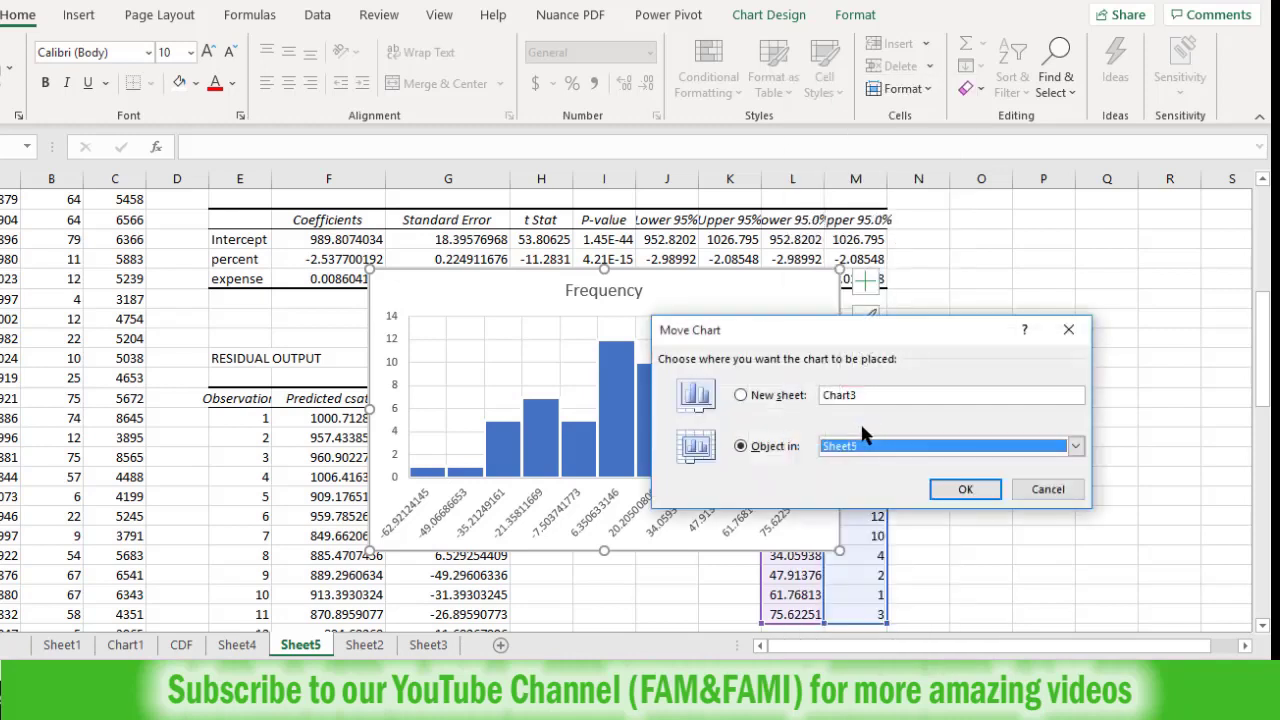
{"action": "left_click", "coordinate": [778, 398]}
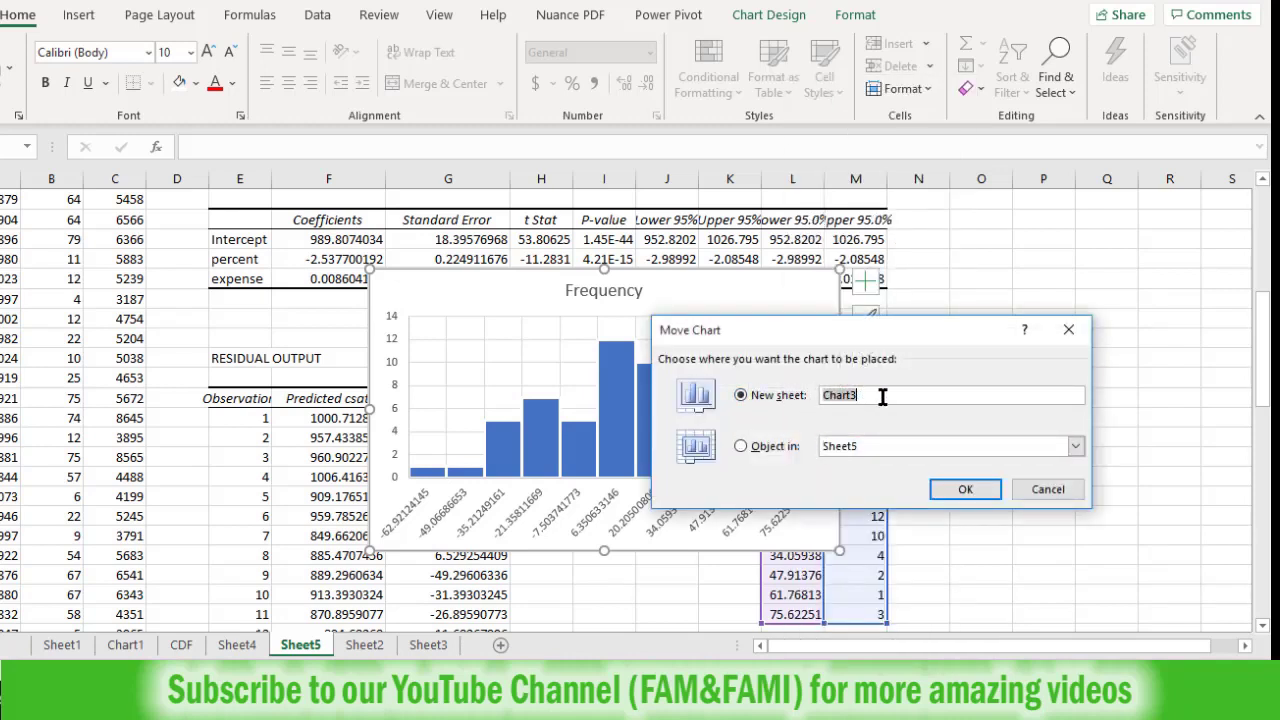
{"action": "left_click", "coordinate": [966, 490]}
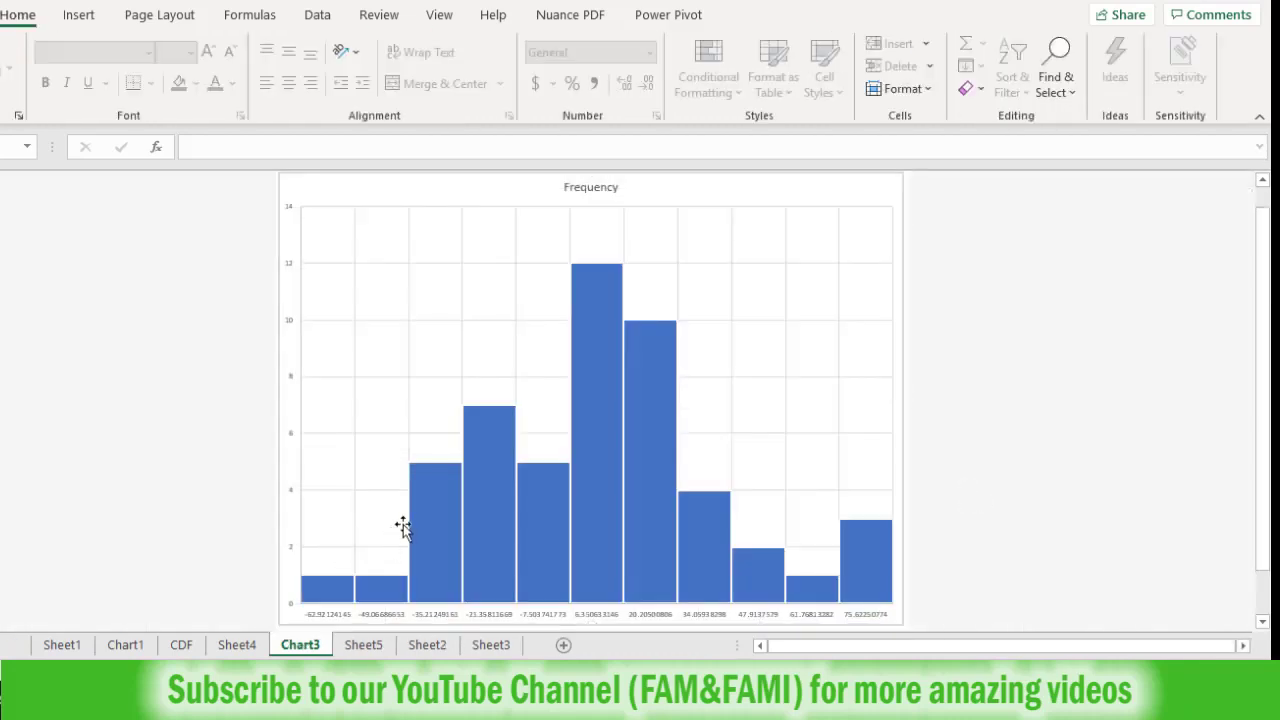
{"action": "left_click", "coordinate": [891, 563]}
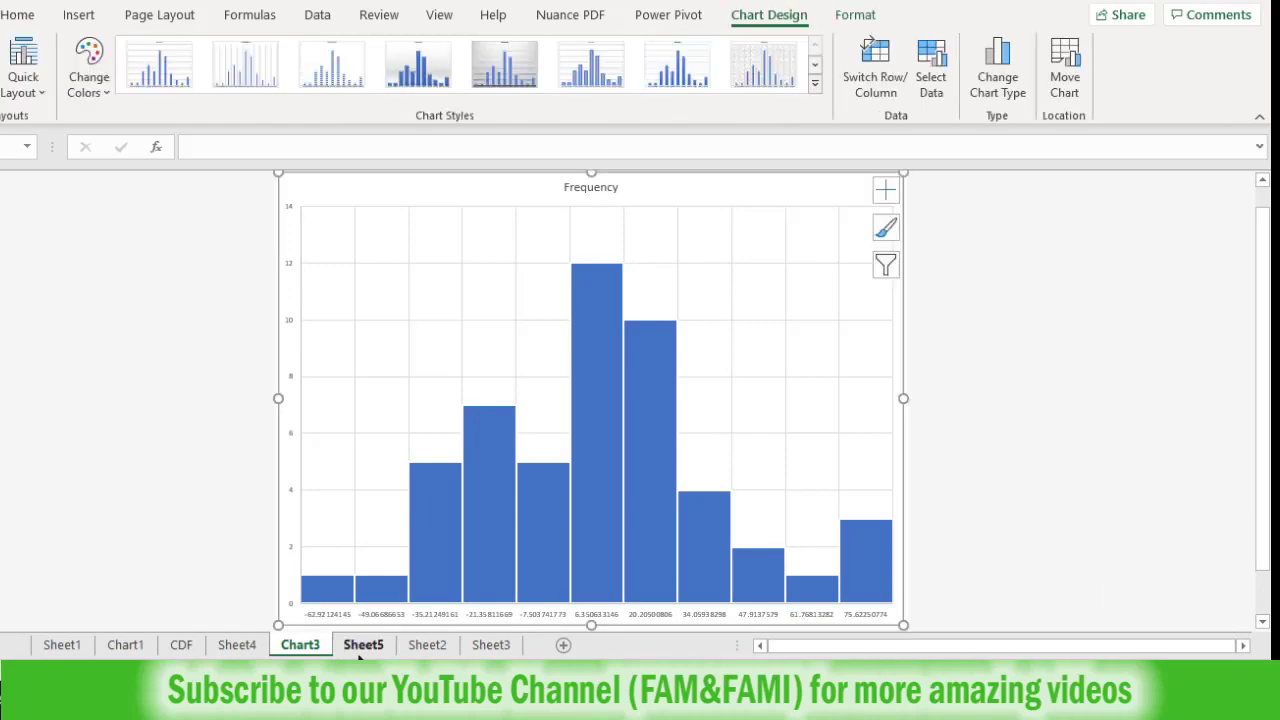
Return to Sheet5 and enter the labels "MEAN=" in O31 and "SD=" in O32
{"action": "left_click", "coordinate": [364, 646]}
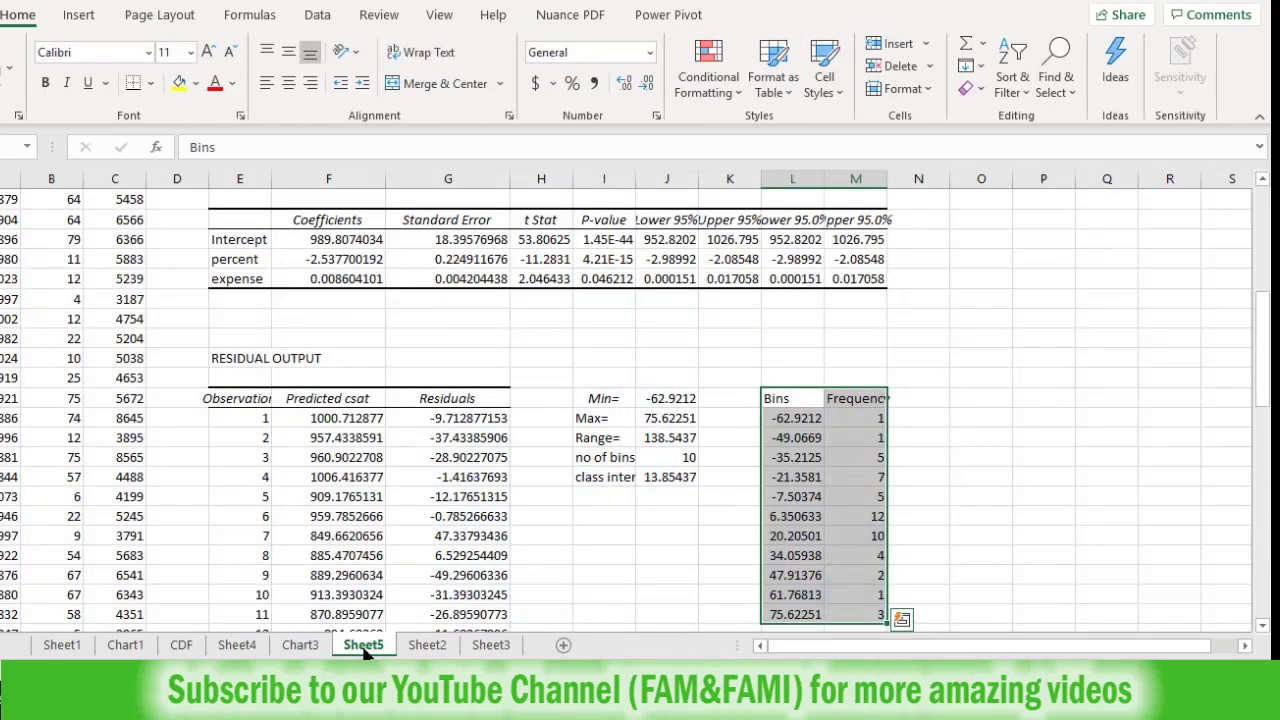
{"action": "left_click", "coordinate": [604, 536]}
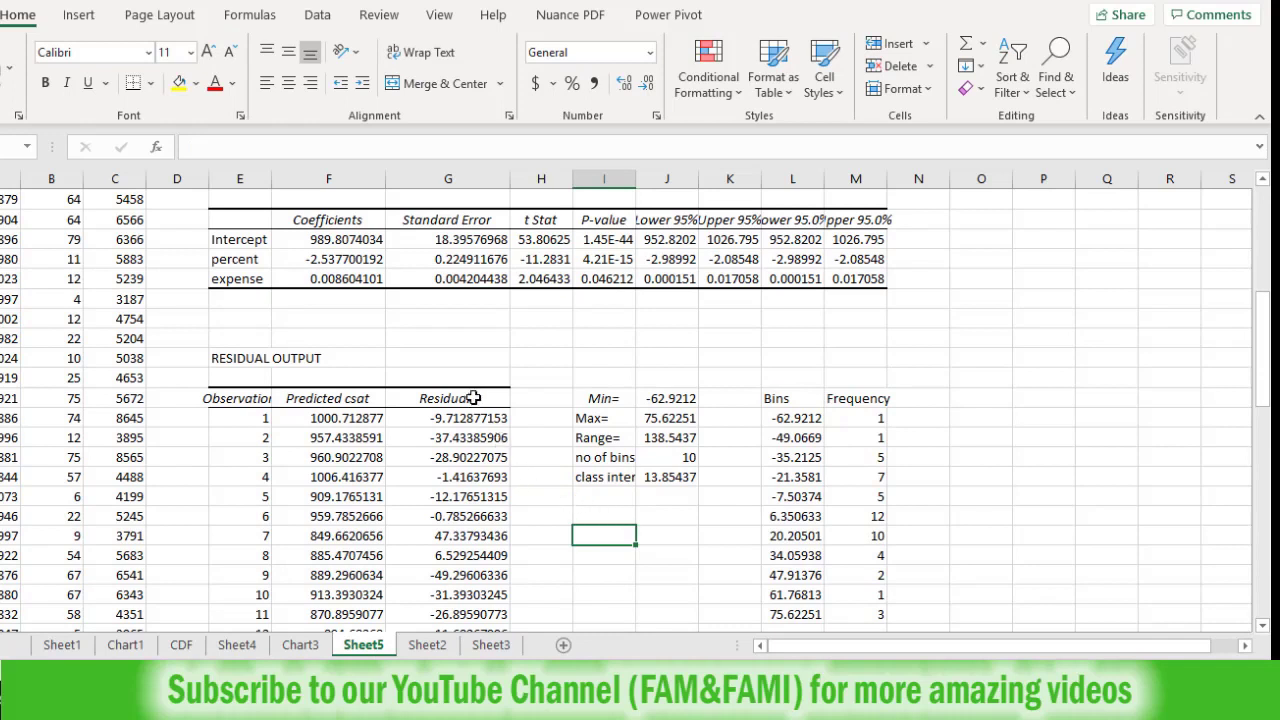
{"action": "left_click_drag", "start_coordinate": [474, 399], "coordinate": [490, 518]}
{"action": "left_click", "coordinate": [998, 398]}
{"action": "type", "text": "MEAN"}
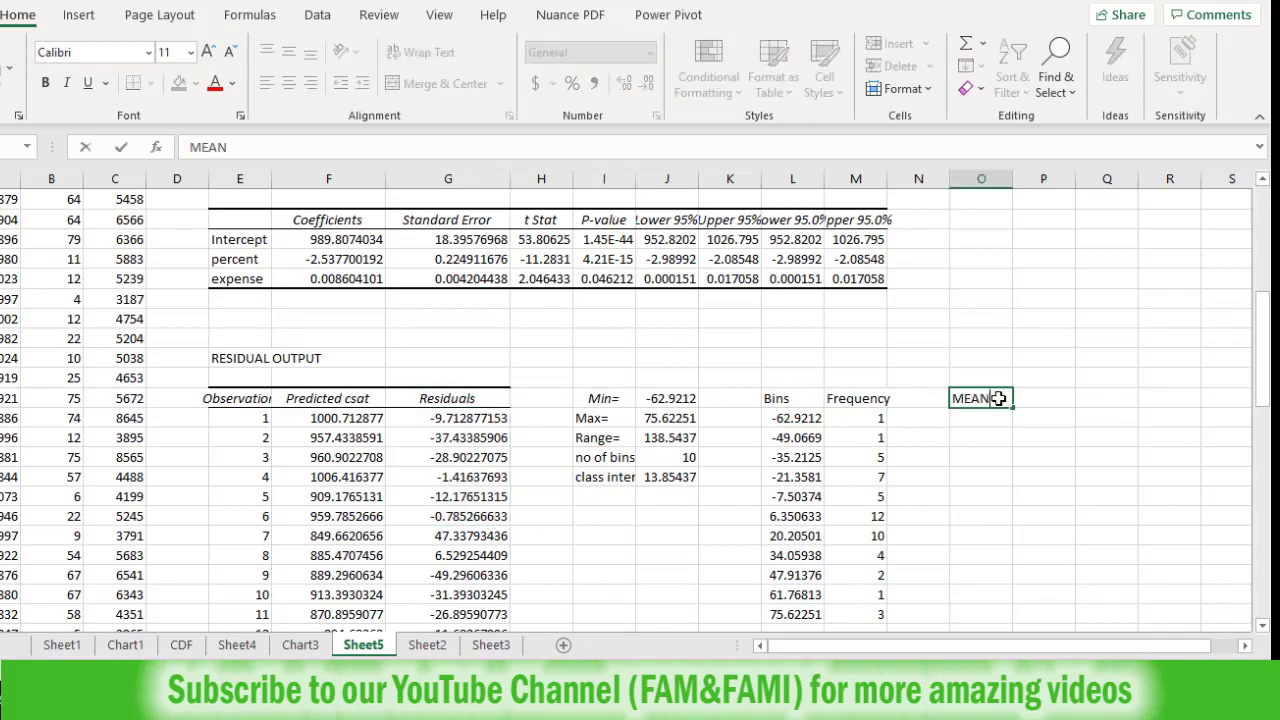
{"action": "type", "text": "="}
{"action": "key", "text": "Return"}
{"action": "type", "text": "SD"}
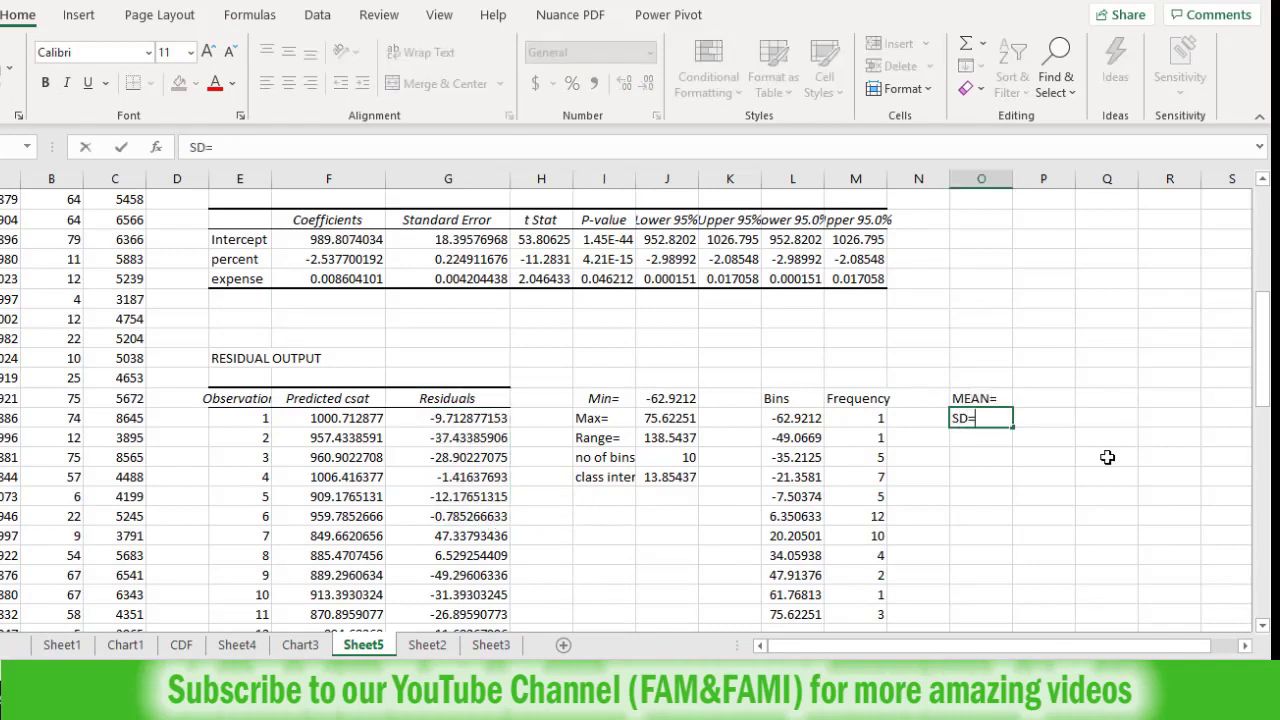
{"action": "key", "text": "Up"}
Calculate the mean of the residuals in P31 with =AVERAGE(G32:G82)
{"action": "key", "text": "Right"}
{"action": "type", "text": "=AVERAGE("}
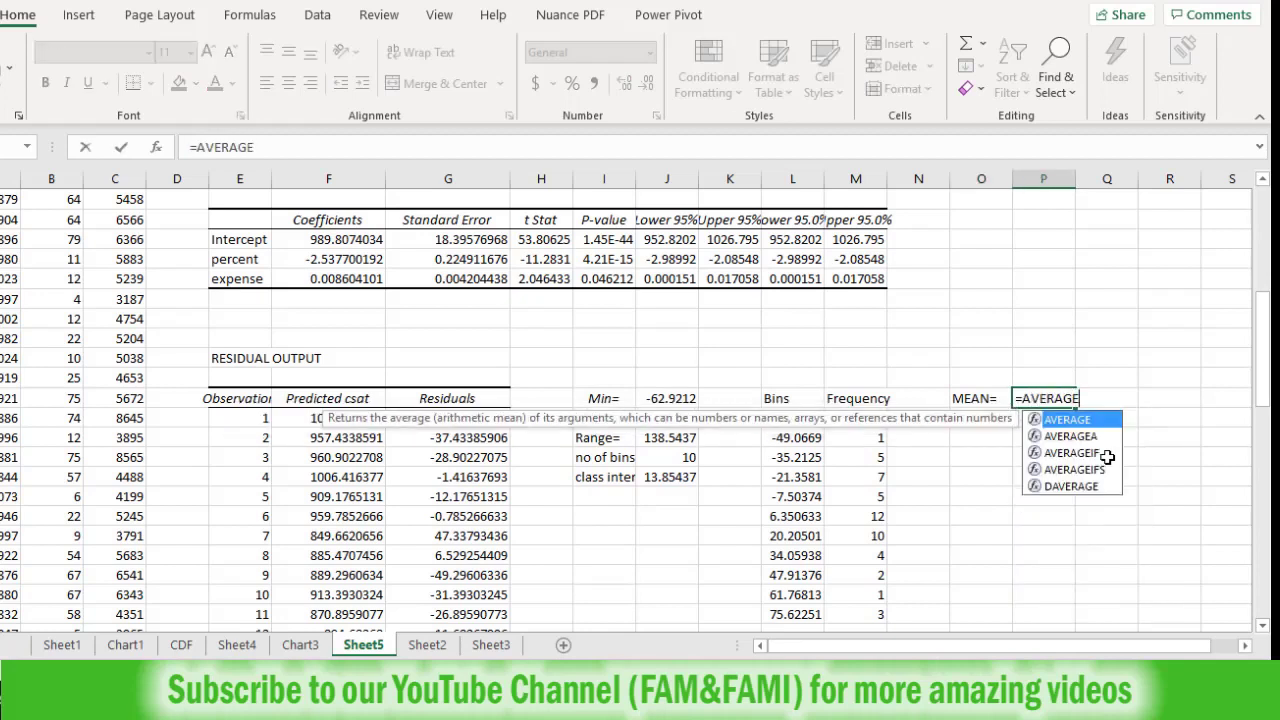
{"action": "key", "text": "Left"}
{"action": "key", "text": "Left"}
{"action": "key", "text": "Left"}
{"action": "key", "text": "Left"}
{"action": "key", "text": "Left"}
{"action": "key", "text": "Left"}
{"action": "key", "text": "Left"}
{"action": "key", "text": "Left"}
{"action": "key", "text": "Left"}
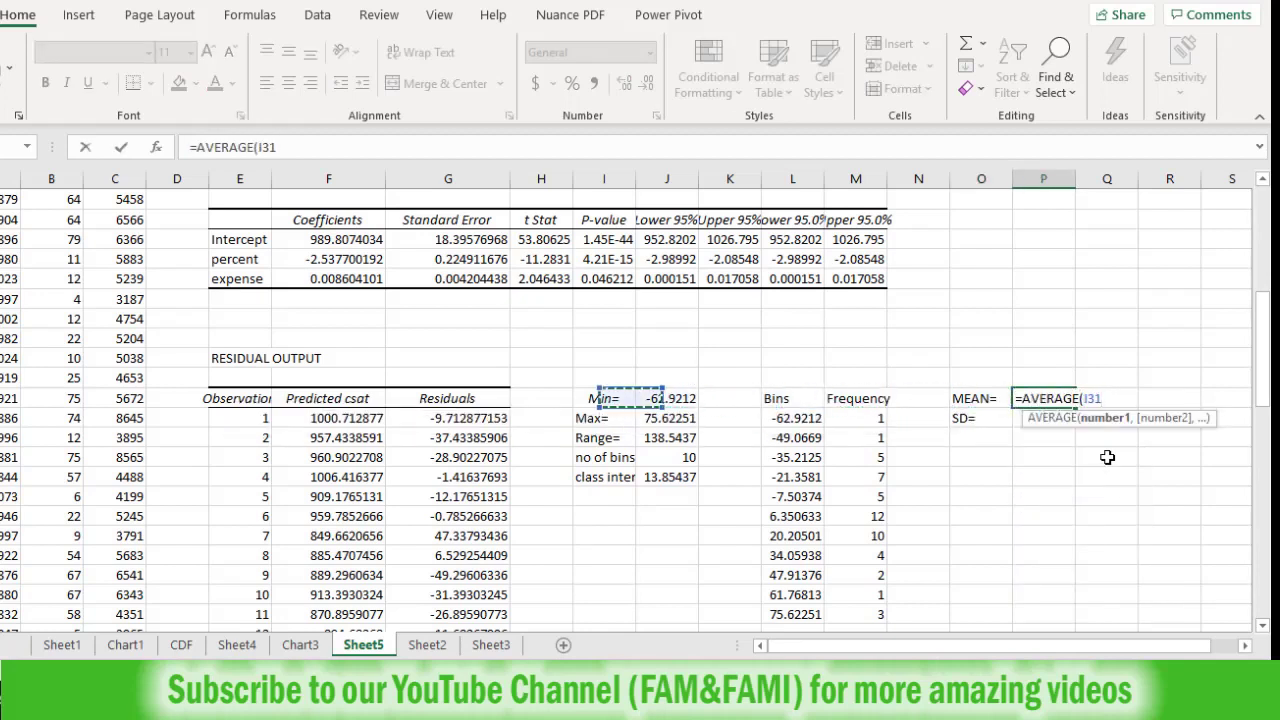
{"action": "key", "text": "Down"}
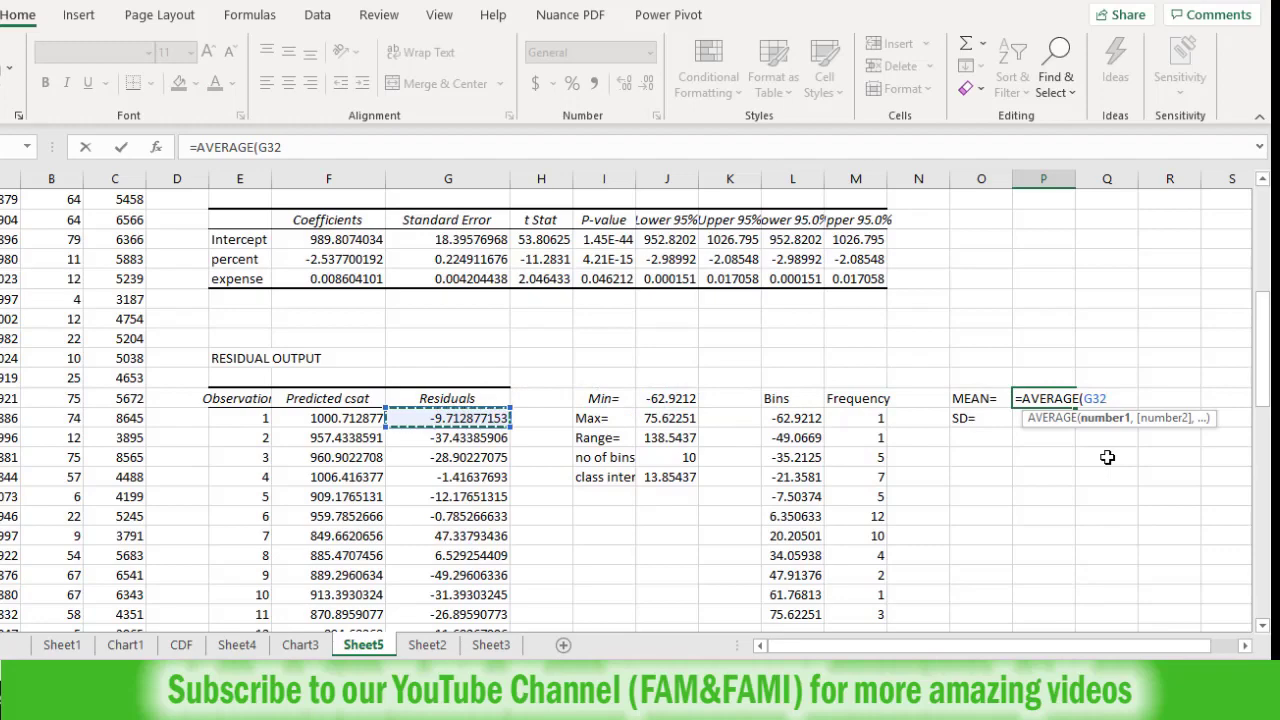
{"action": "key", "text": "ctrl+shift+Down"}
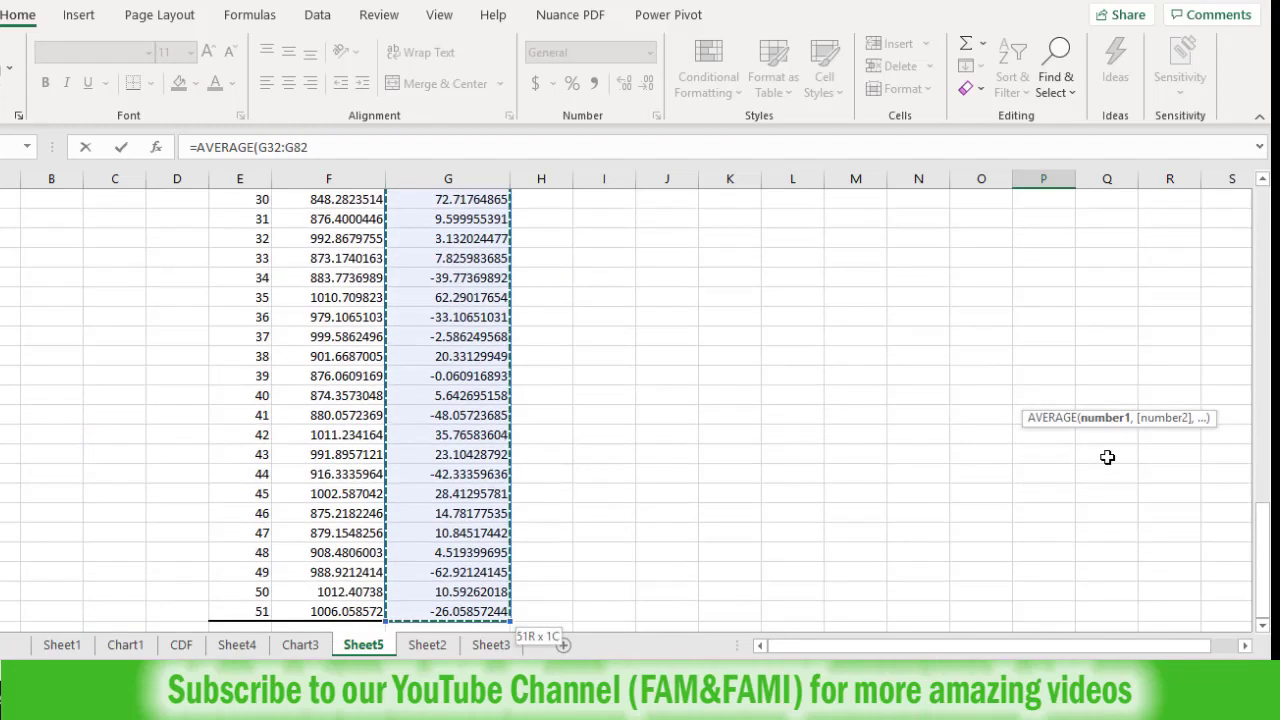
{"action": "key", "text": "ctrl+Return"}
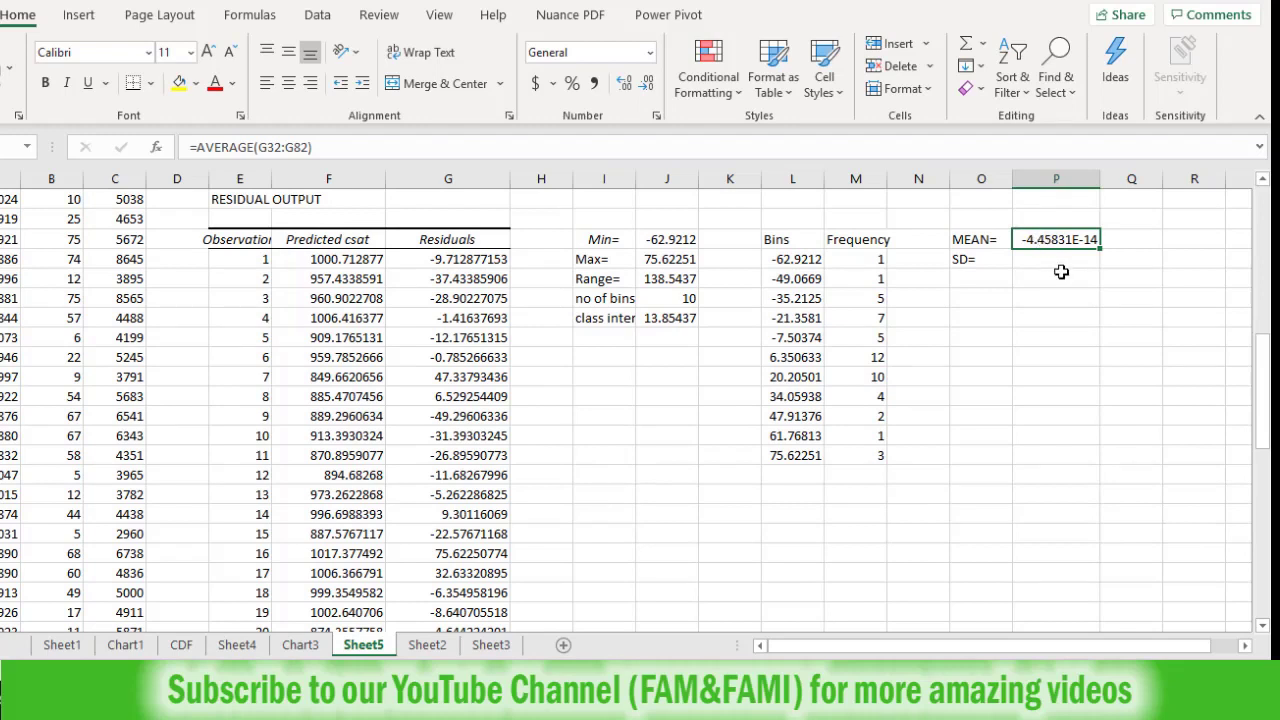
Calculate the residuals' standard deviation in P32 with =STDEV.P(G32:G82)
{"action": "left_click", "coordinate": [1061, 267]}
{"action": "type", "text": "=STDE"}
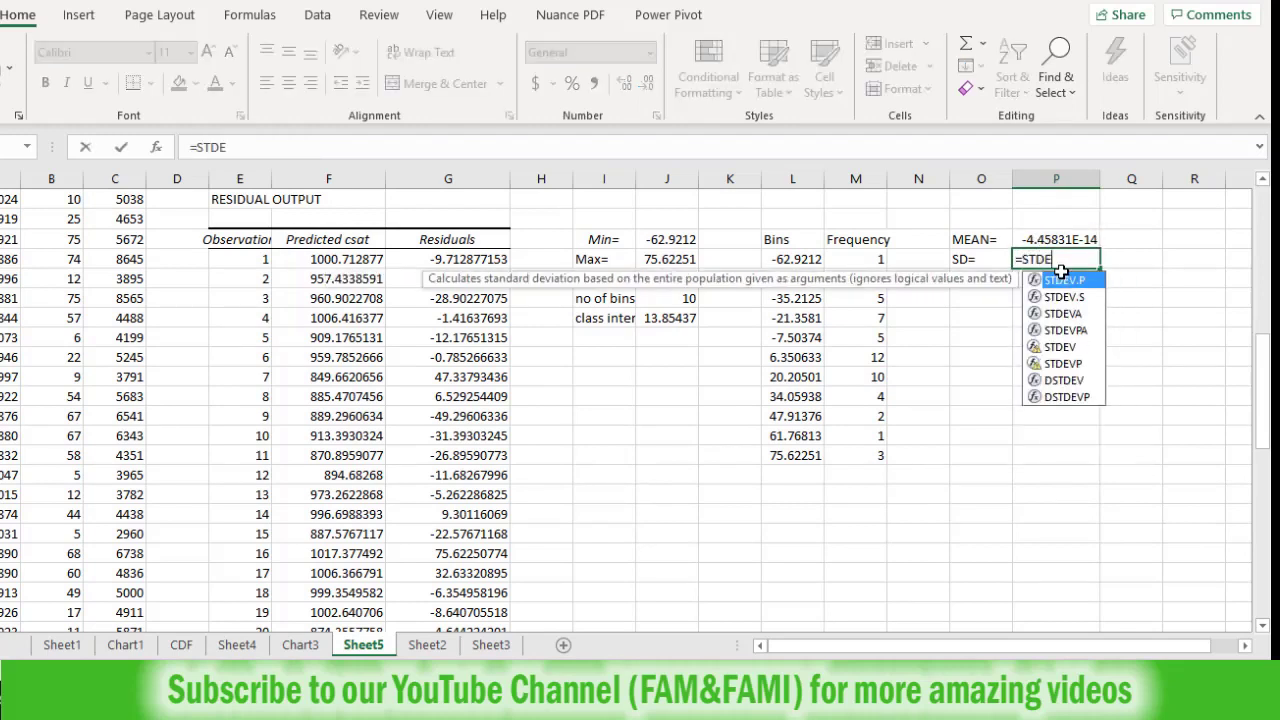
{"action": "type", "text": "V.P("}
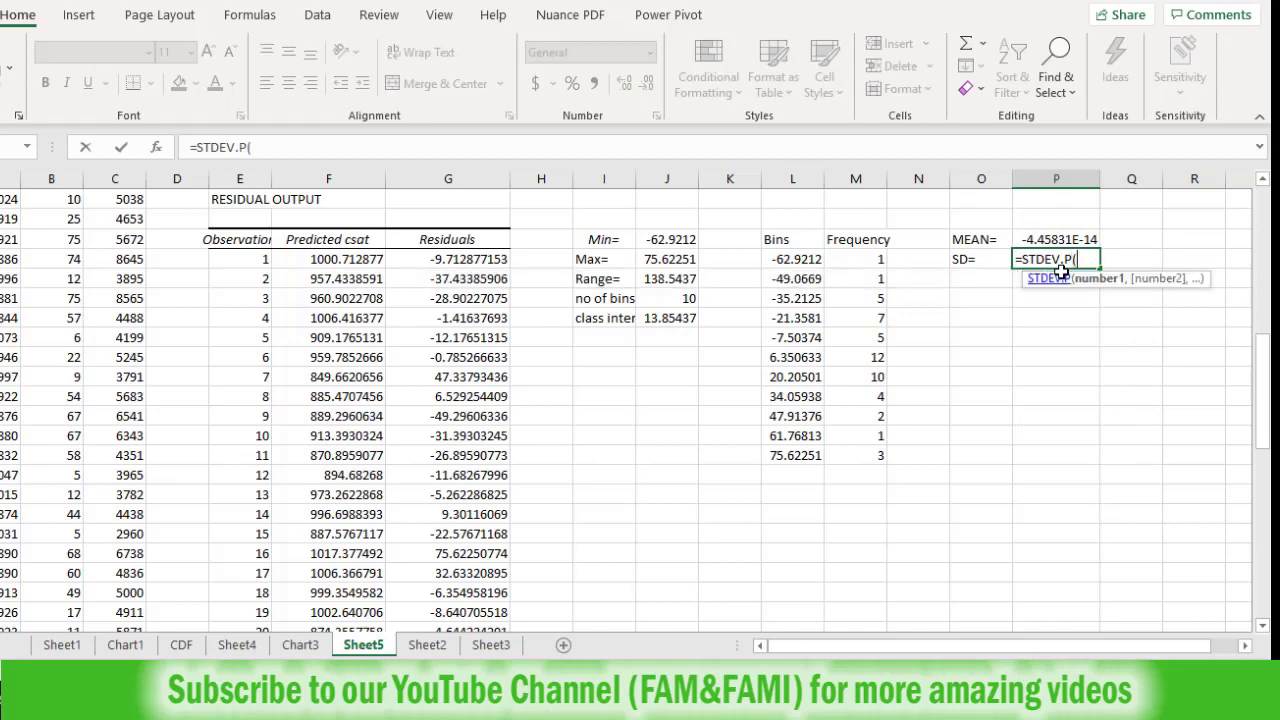
{"action": "key", "text": "Left"}
{"action": "key", "text": "Left"}
{"action": "key", "text": "Left"}
{"action": "key", "text": "Left"}
{"action": "key", "text": "Left"}
{"action": "key", "text": "Left"}
{"action": "key", "text": "Left"}
{"action": "key", "text": "Left"}
{"action": "key", "text": "Left"}
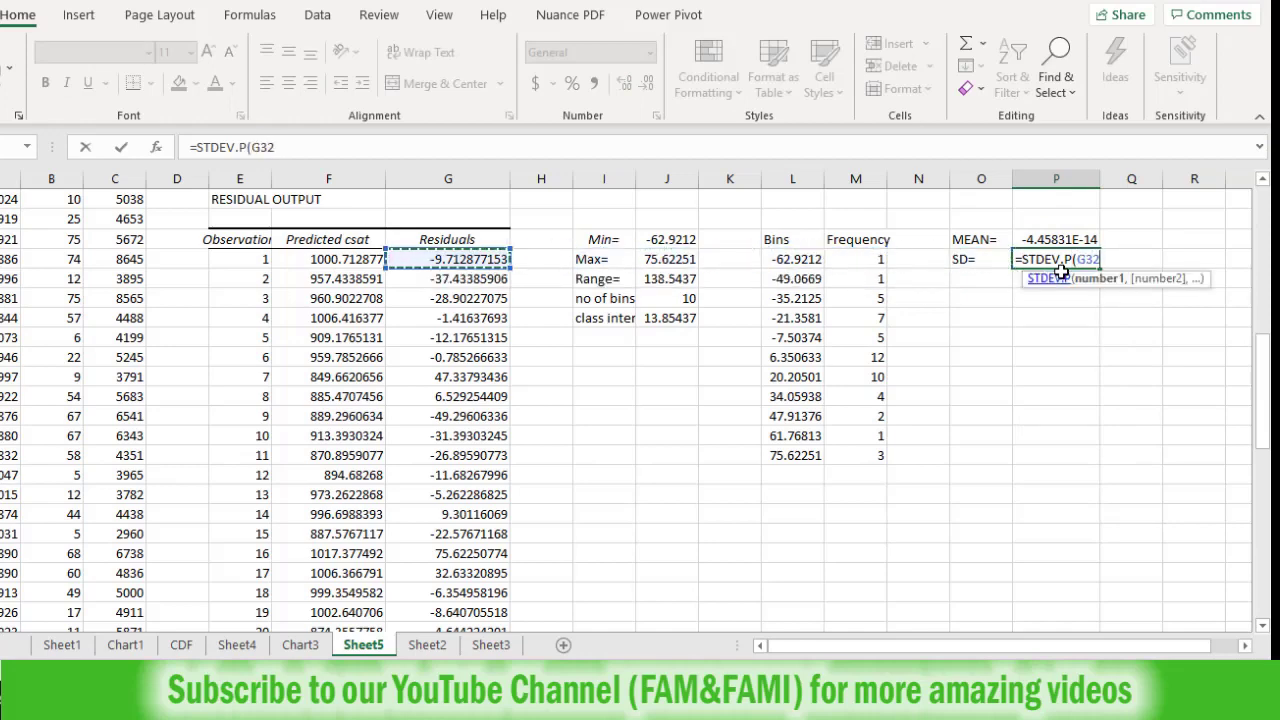
{"action": "key", "text": "ctrl+shift+Down"}
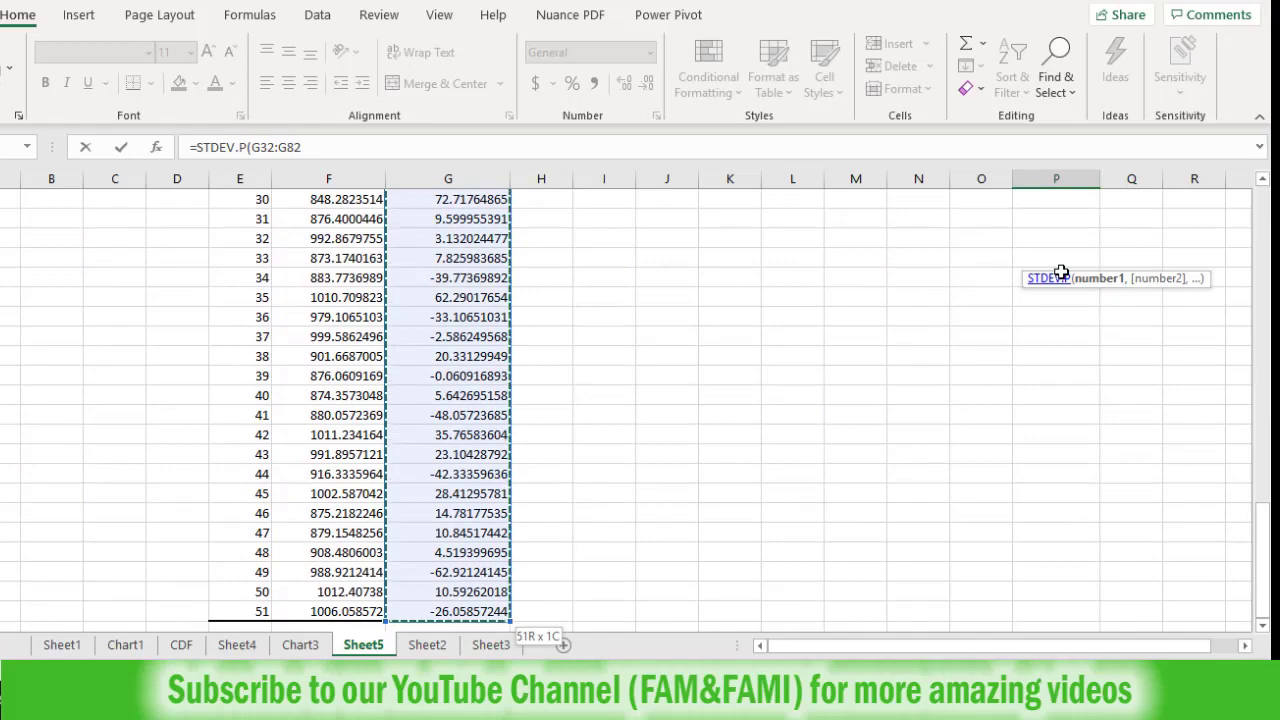
{"action": "key", "text": "Escape"}
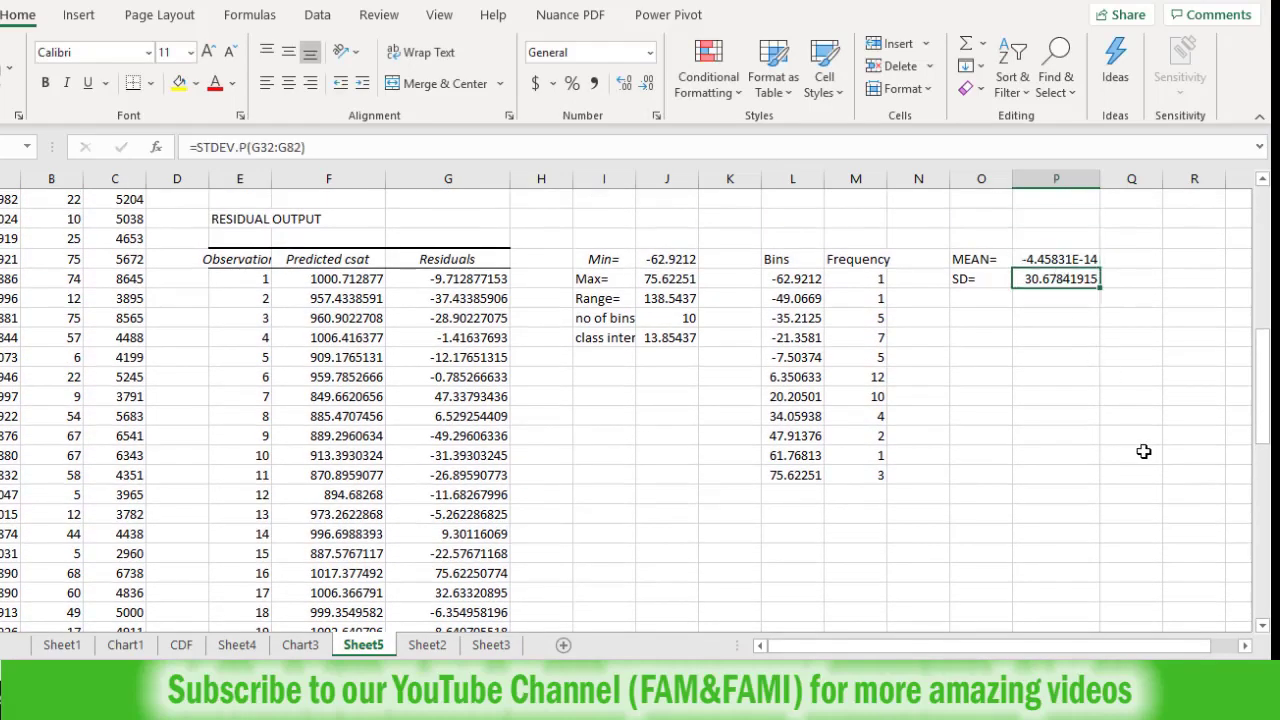
{"action": "key", "text": "Return"}
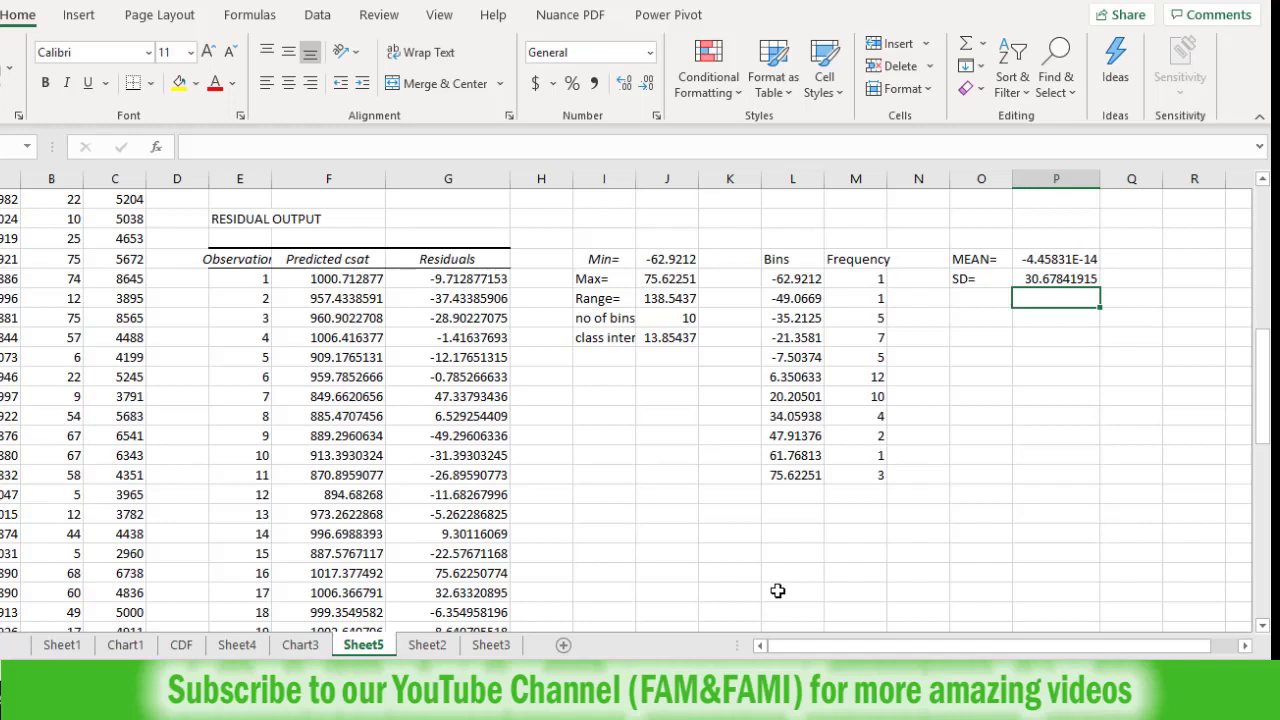
Enter the labels "MEAN-3SD" in O33 and "MEAN+3SD" in O34, and widen column O to fit them
{"action": "key", "text": "Left"}
{"action": "type", "text": "MEAN"}
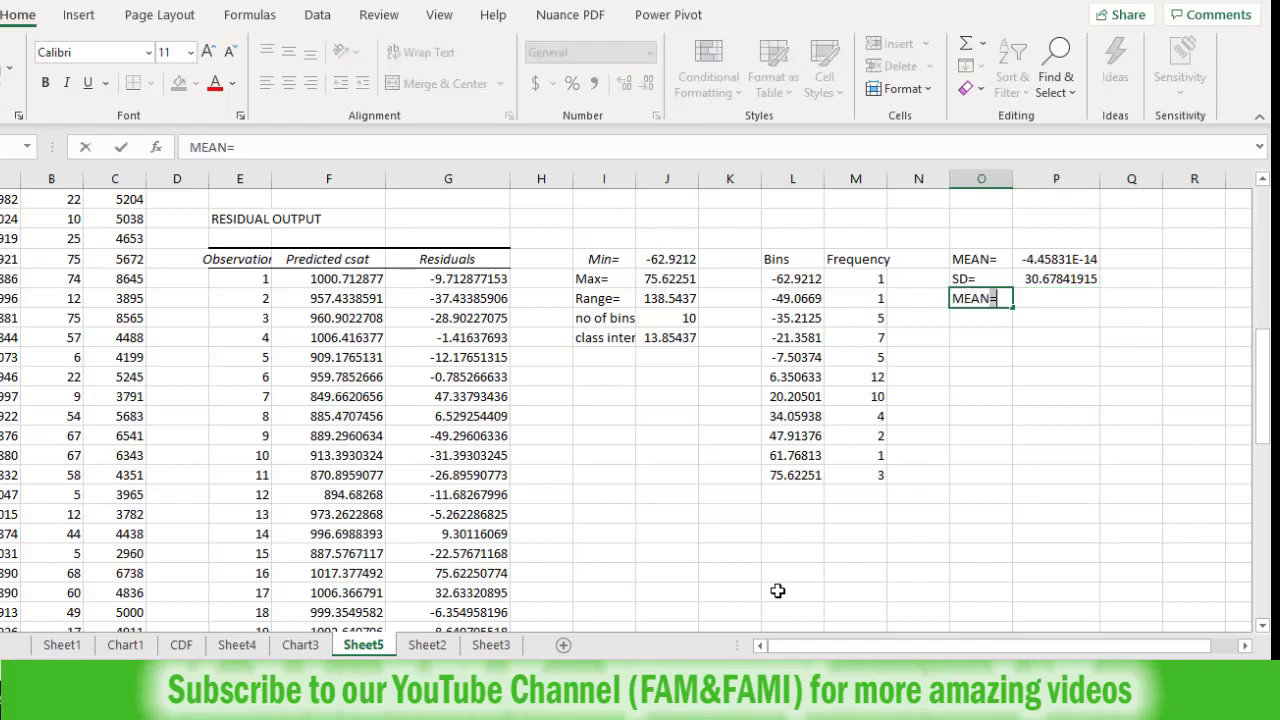
{"action": "type", "text": "-3SD"}
{"action": "key", "text": "Return"}
{"action": "type", "text": "MEAN+"}
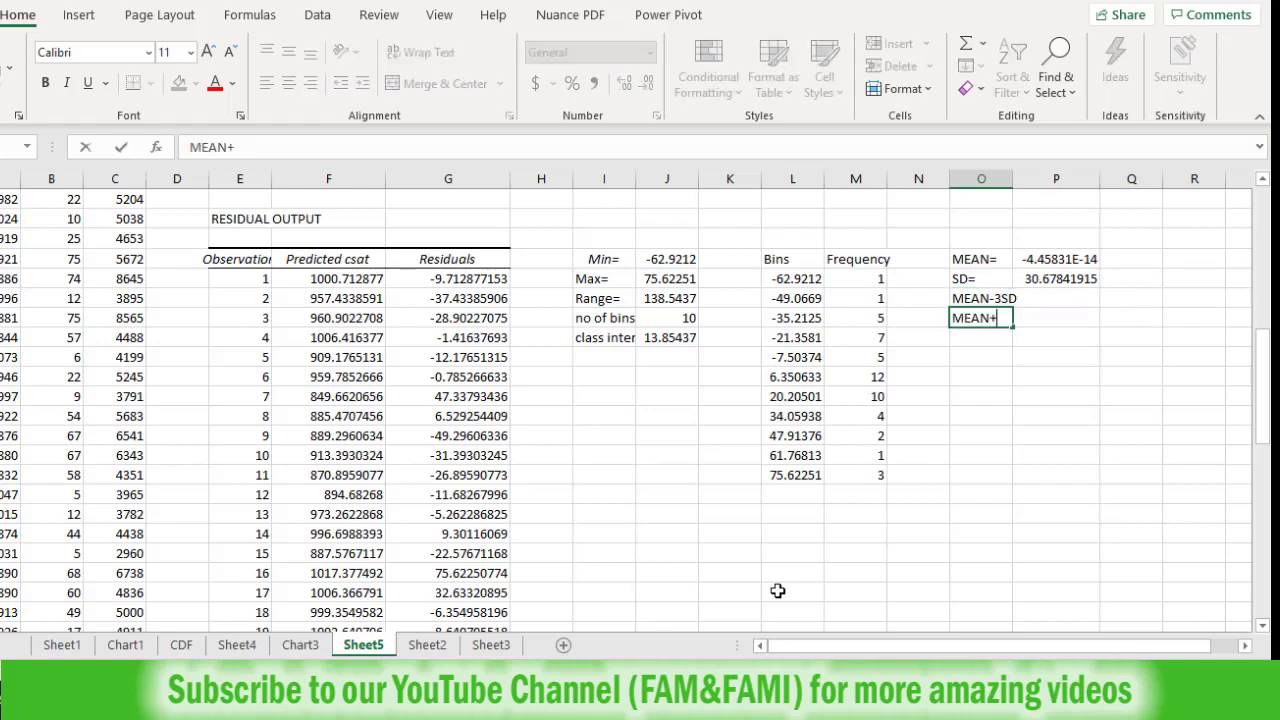
{"action": "type", "text": "3SD"}
{"action": "left_click_drag", "start_coordinate": [1012, 178], "coordinate": [1034, 177]}
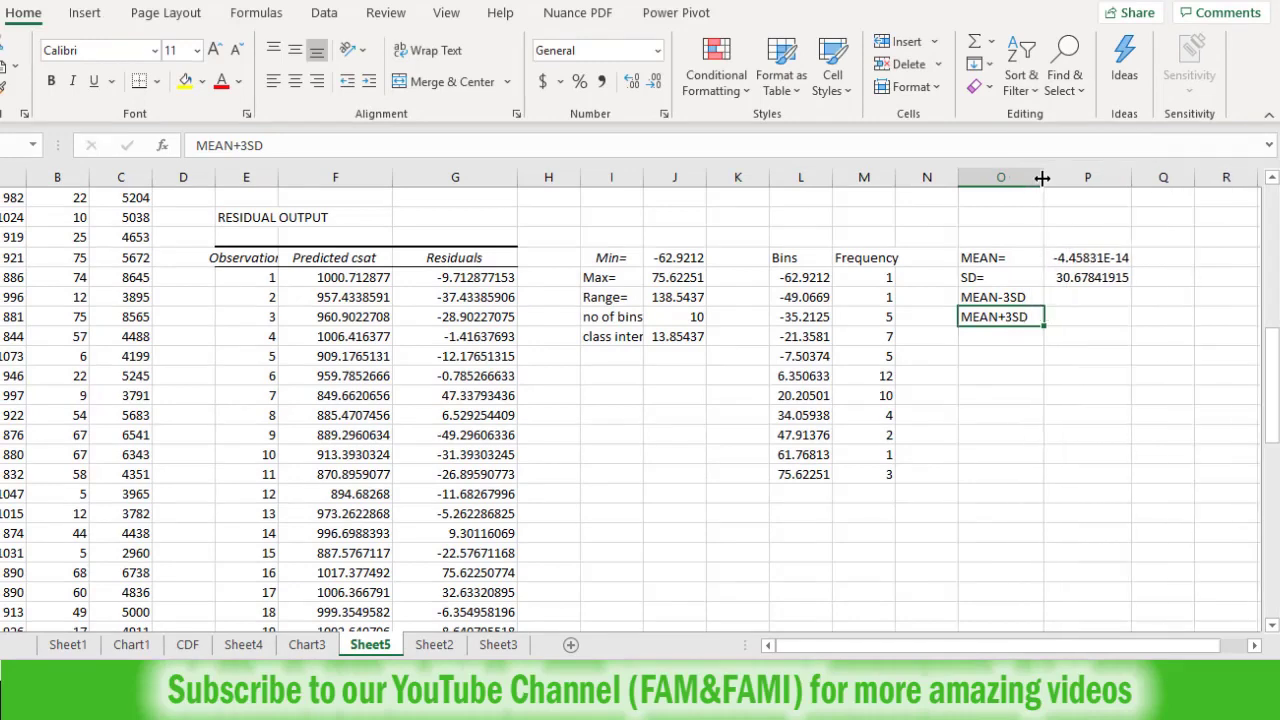
Calculate the mean minus three standard deviations in P33 with =P31-3*P32
{"action": "key", "text": "Up"}
{"action": "key", "text": "Right"}
{"action": "type", "text": "="}
{"action": "key", "text": "Up"}
{"action": "key", "text": "Up"}
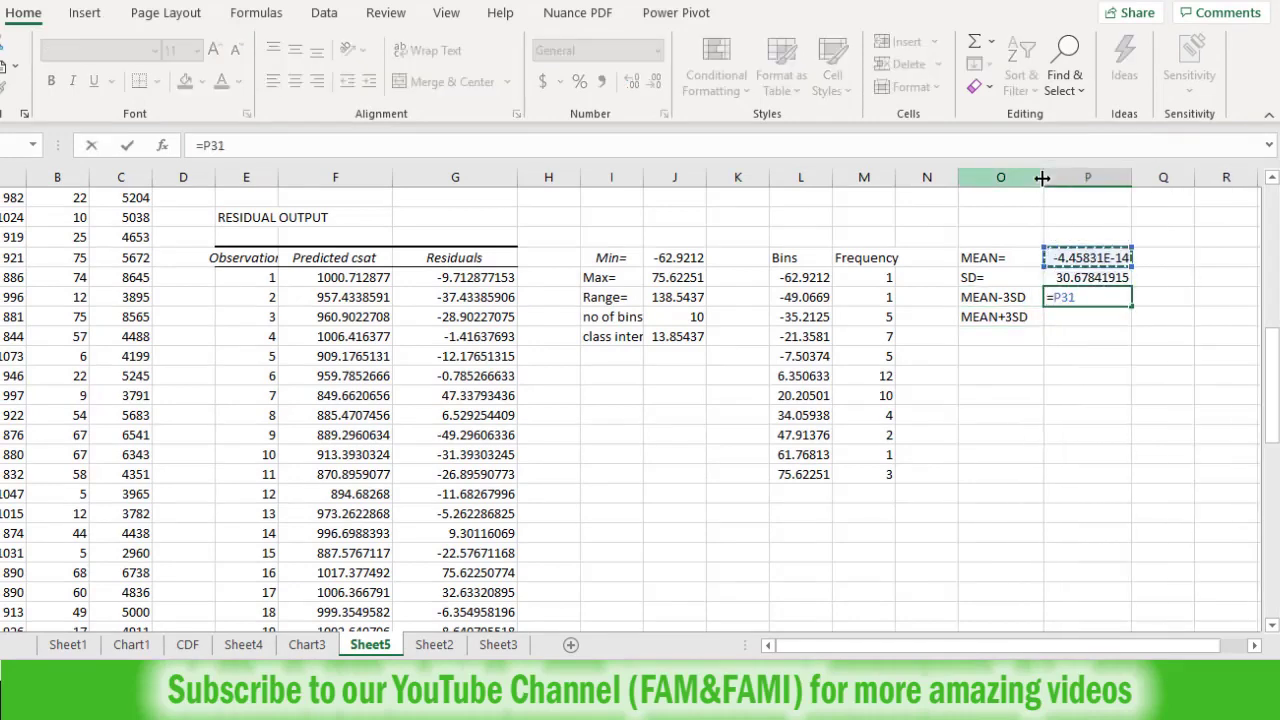
{"action": "type", "text": "-3"}
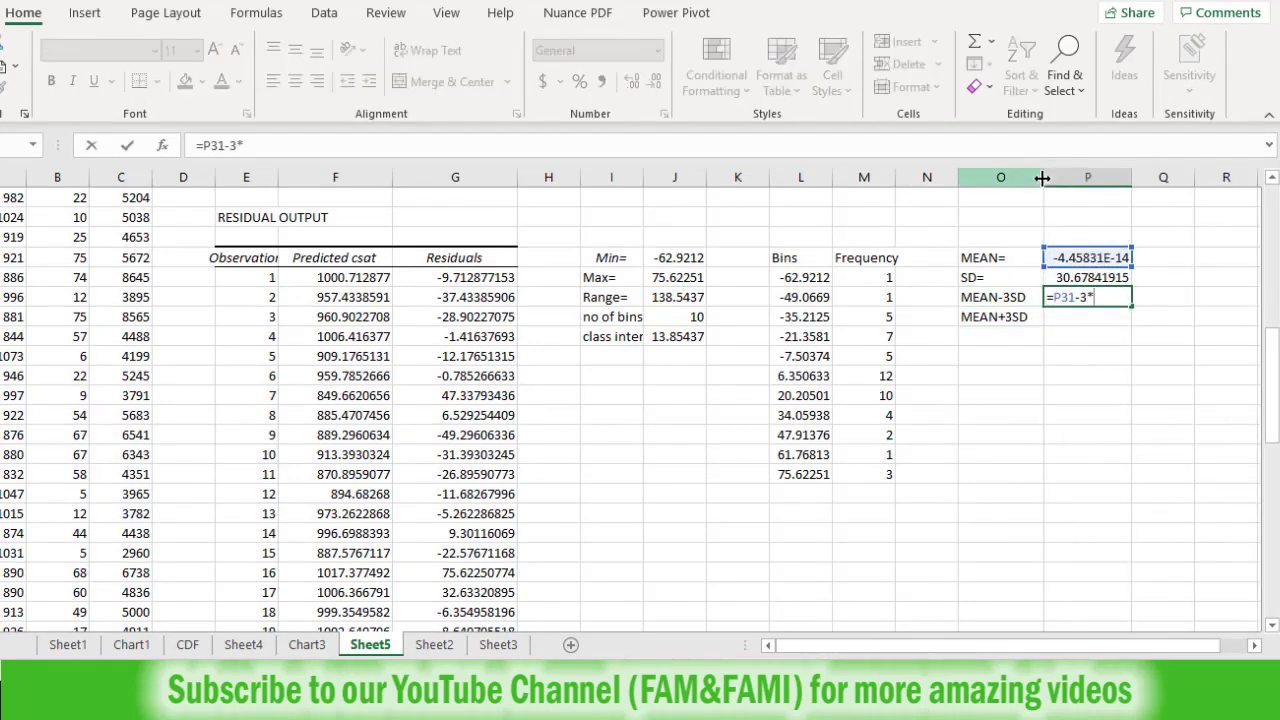
{"action": "type", "text": "*"}
{"action": "key", "text": "Up"}
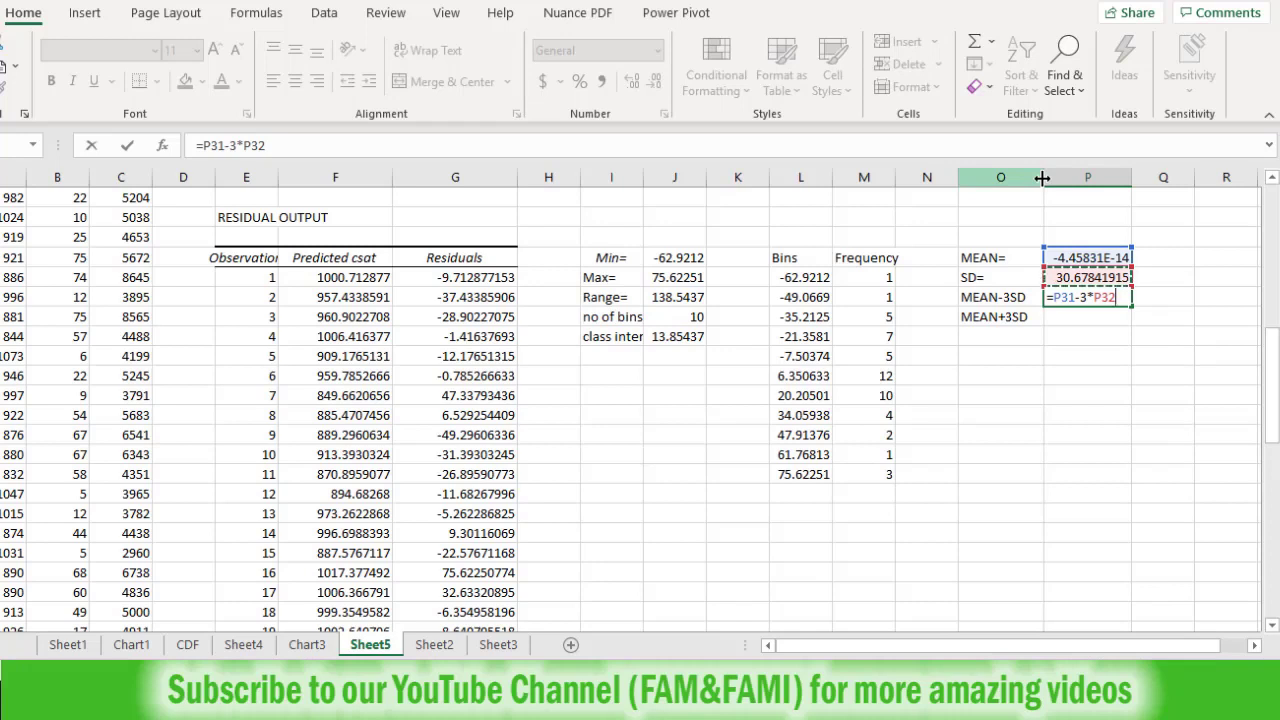
{"action": "key", "text": "Return"}
Calculate the mean plus three standard deviations in P34 with =P31+3*P32
{"action": "type", "text": "="}
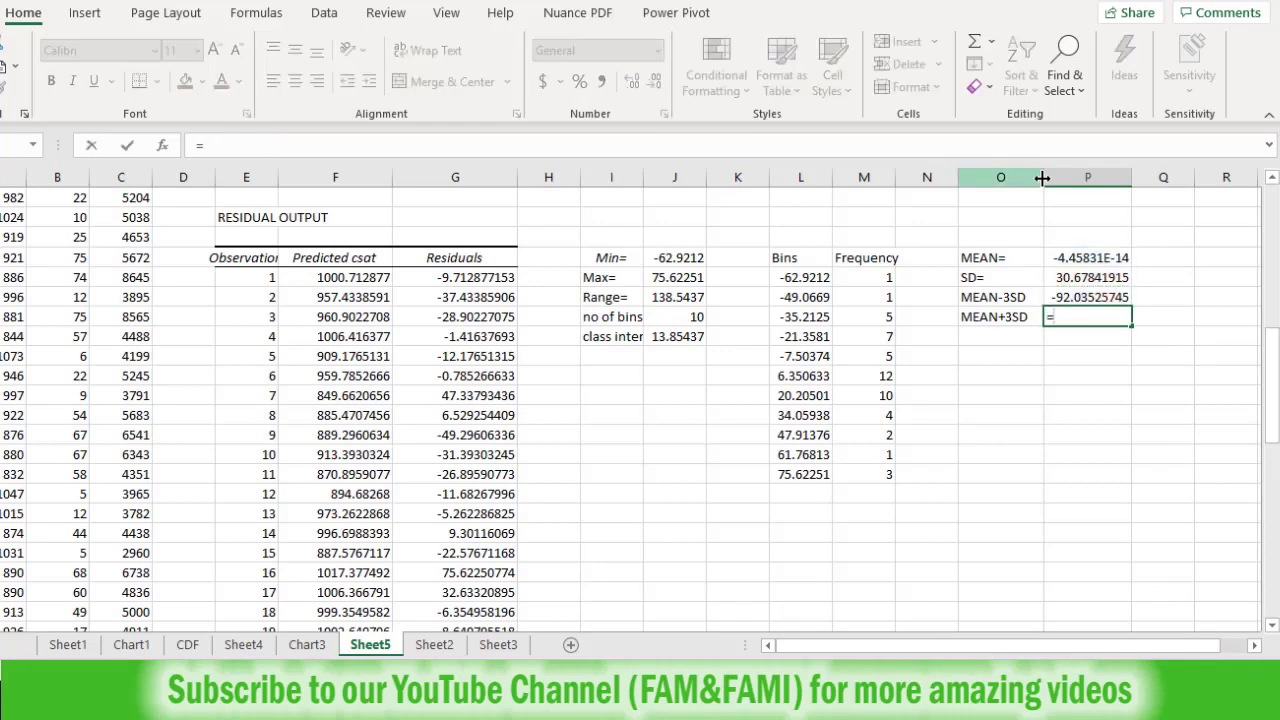
{"action": "key", "text": "Up"}
{"action": "key", "text": "Up"}
{"action": "key", "text": "Up"}
{"action": "type", "text": "+"}
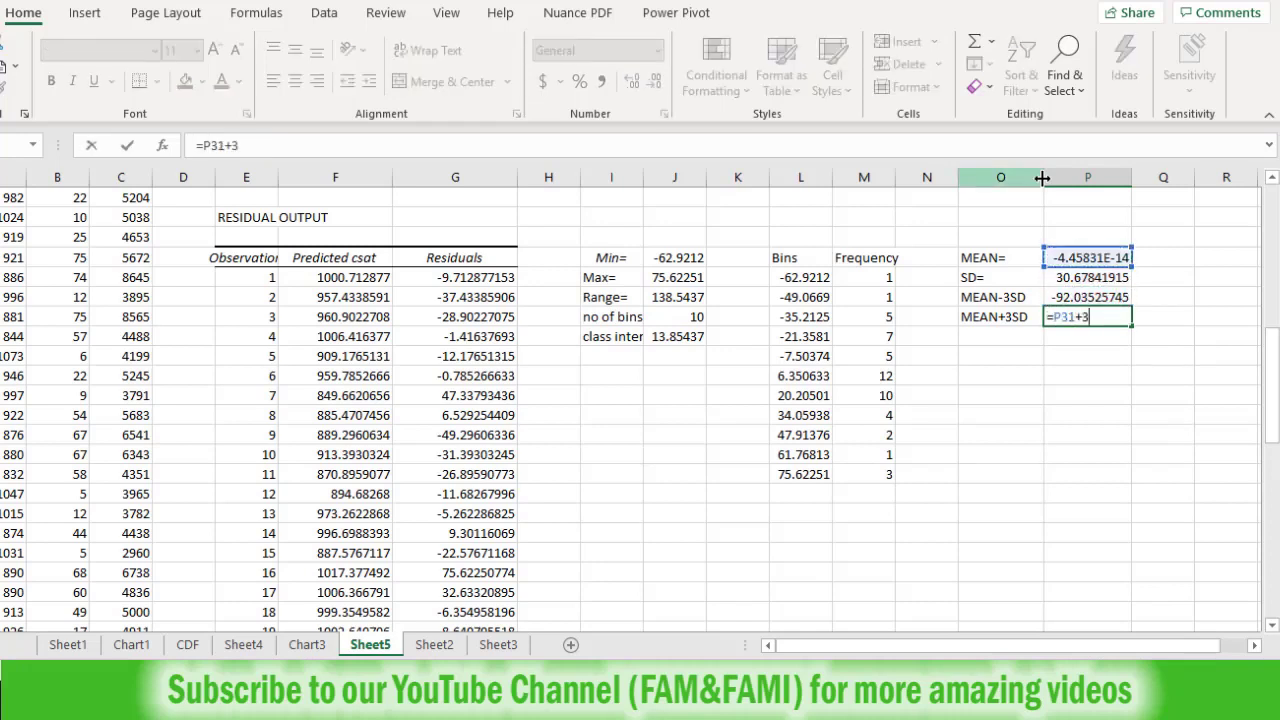
{"action": "type", "text": "3*"}
{"action": "key", "text": "Up"}
{"action": "key", "text": "Up"}
{"action": "key", "text": "Return"}
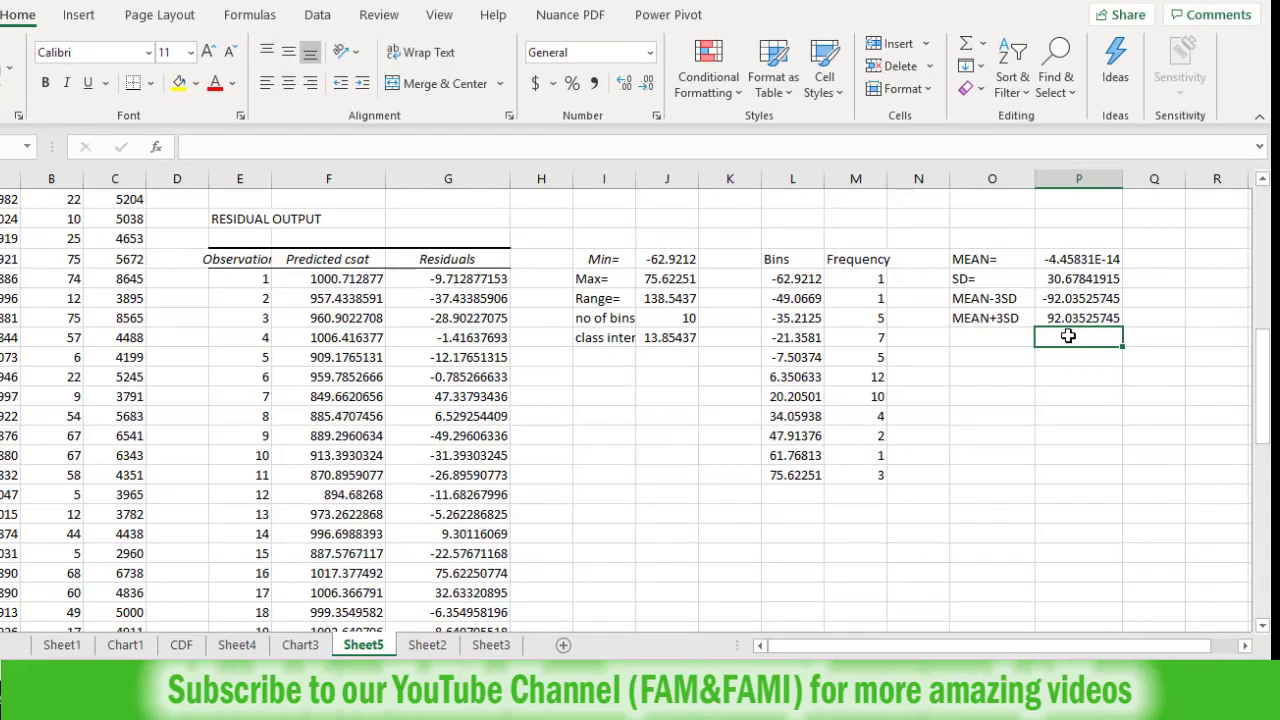
Enter the label "NO OF BINS=" in O35 and the value 100 in P35
{"action": "left_click_drag", "start_coordinate": [1008, 300], "coordinate": [1076, 318]}
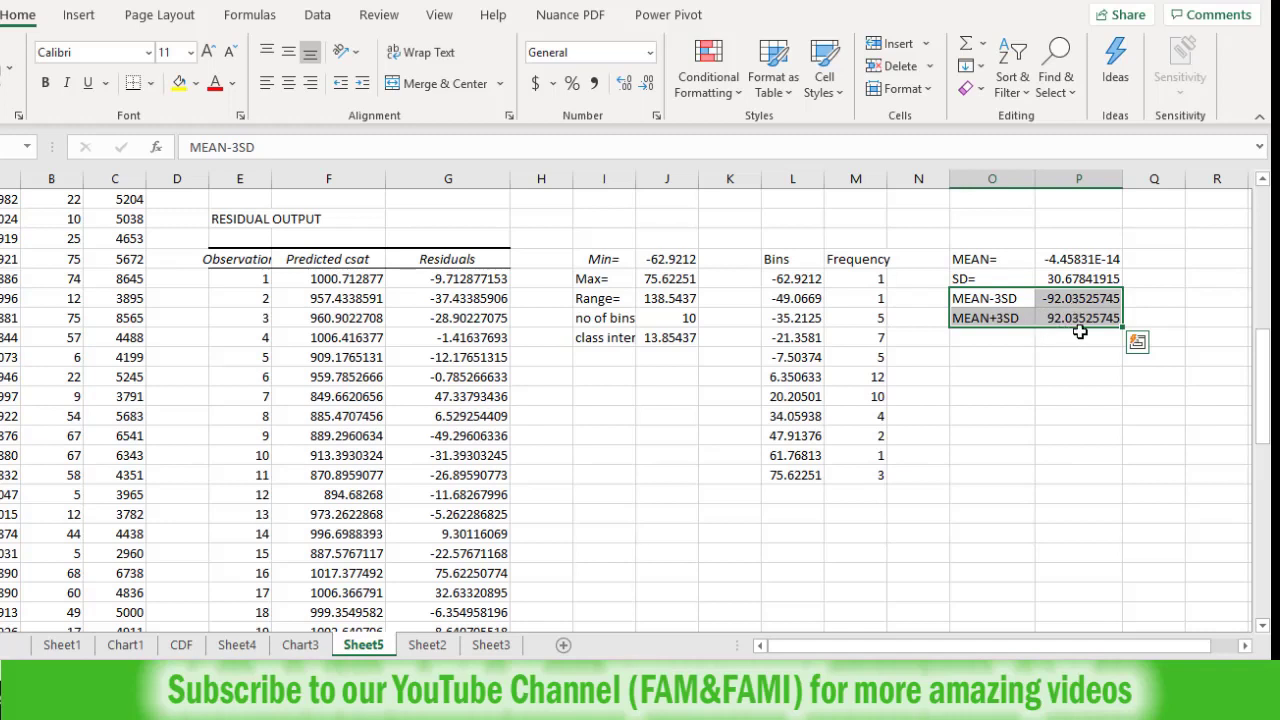
{"action": "left_click", "coordinate": [1077, 341]}
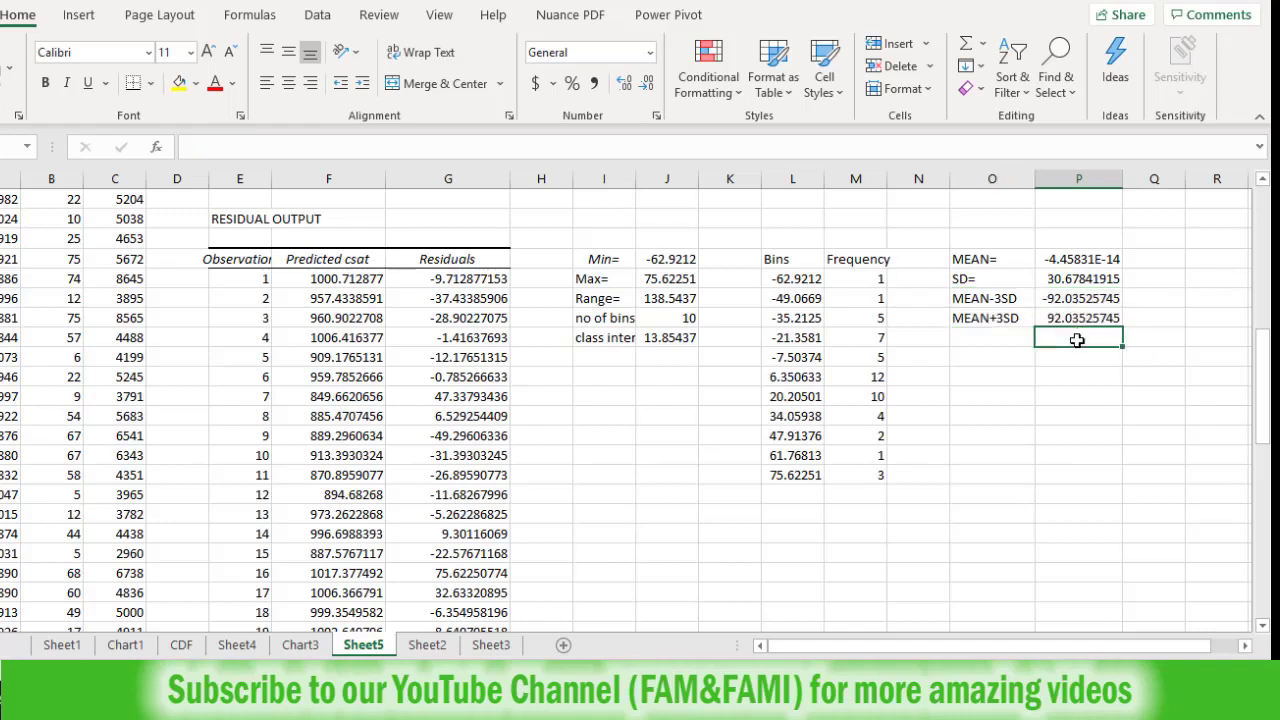
{"action": "key", "text": "Left"}
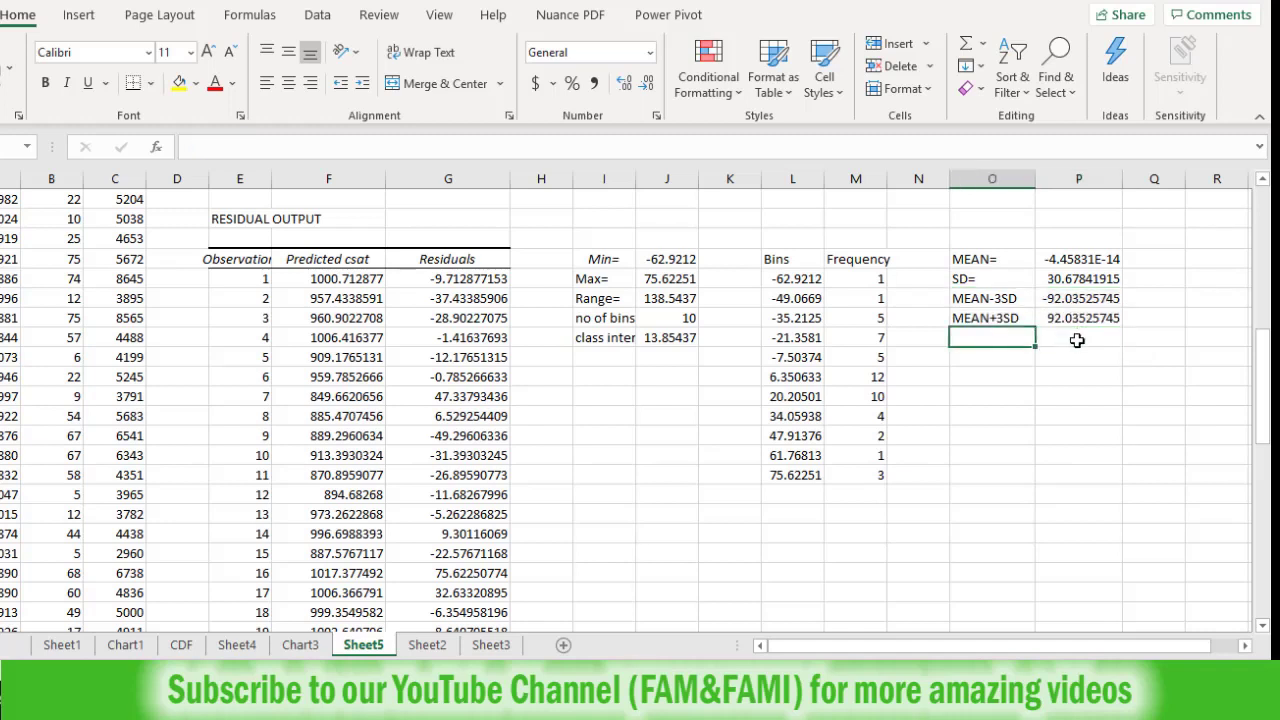
{"action": "type", "text": "NO OF BINS="}
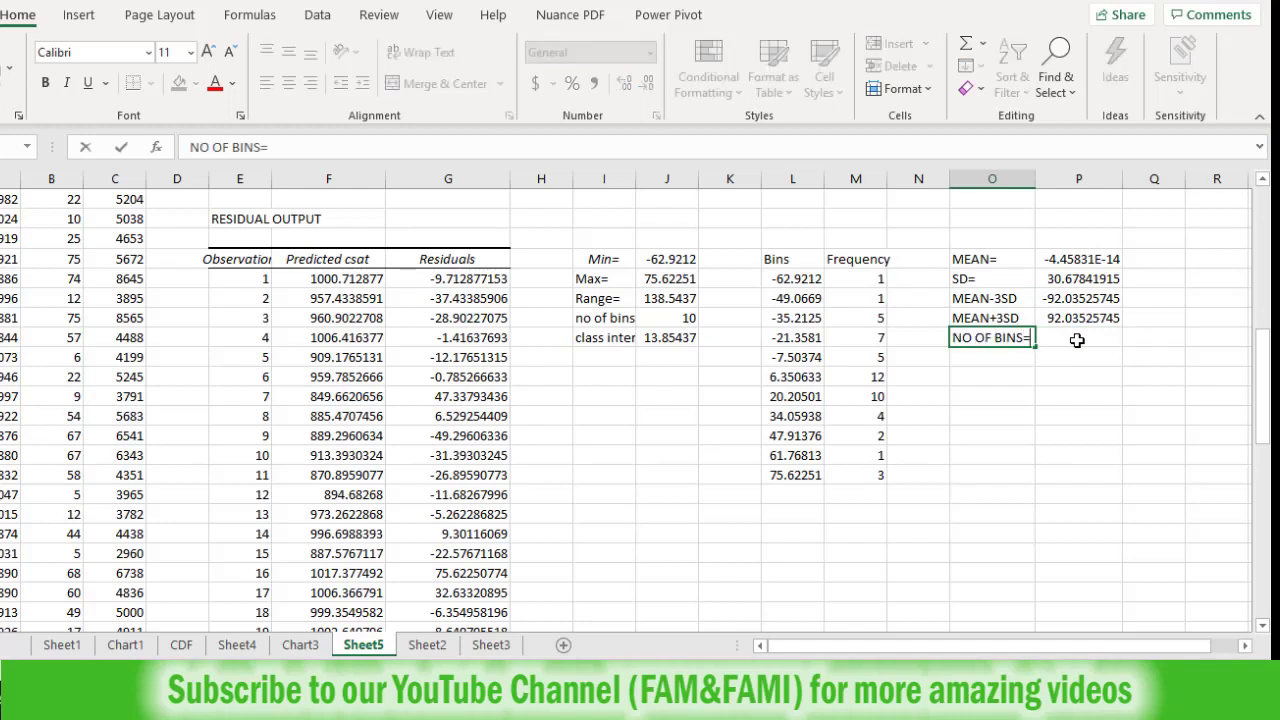
{"action": "key", "text": "Right"}
{"action": "type", "text": "100"}
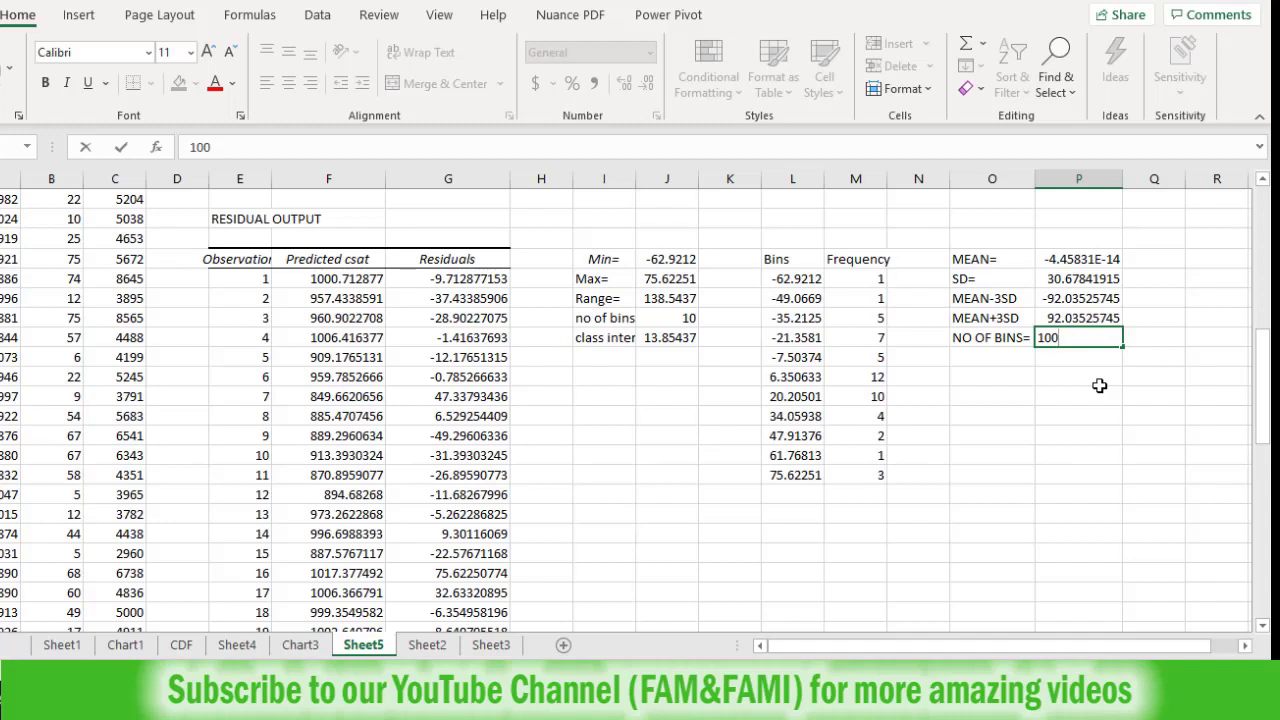
{"action": "key", "text": "Return"}
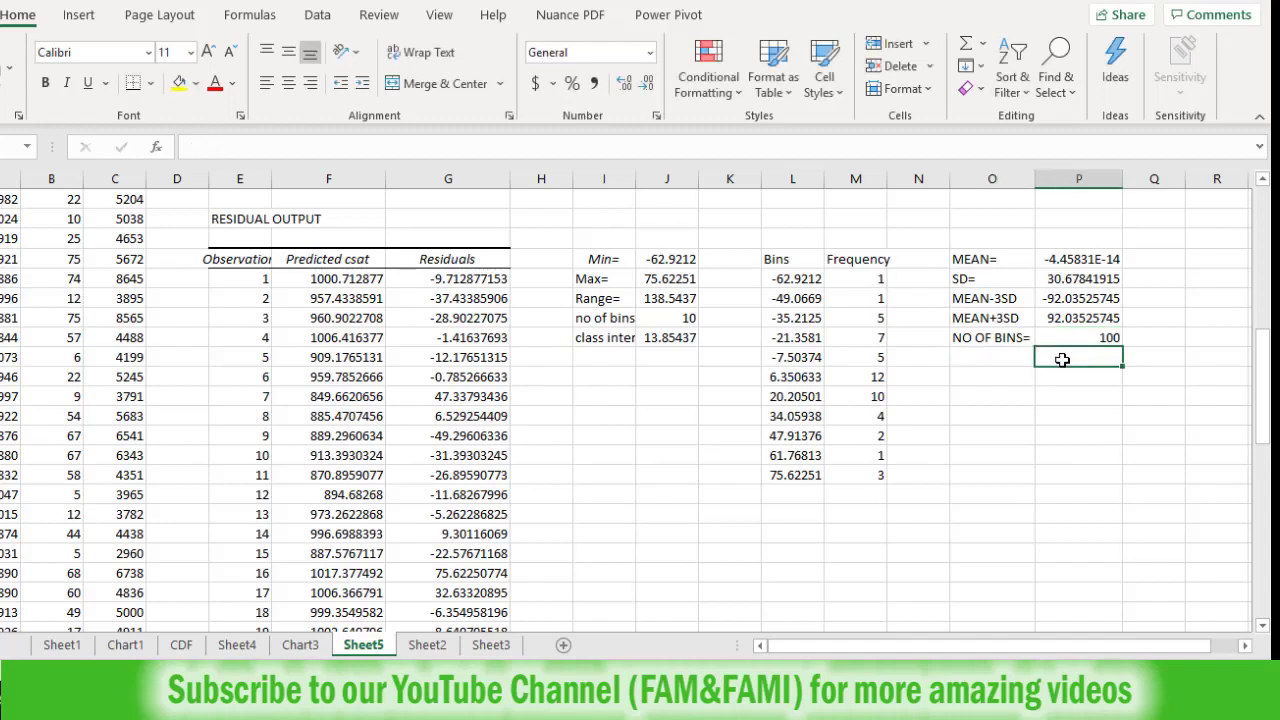
Enter the label "STEP SIZE=" in O36, below the number of bins label
{"action": "left_click", "coordinate": [1000, 358]}
{"action": "type", "text": "STE"}
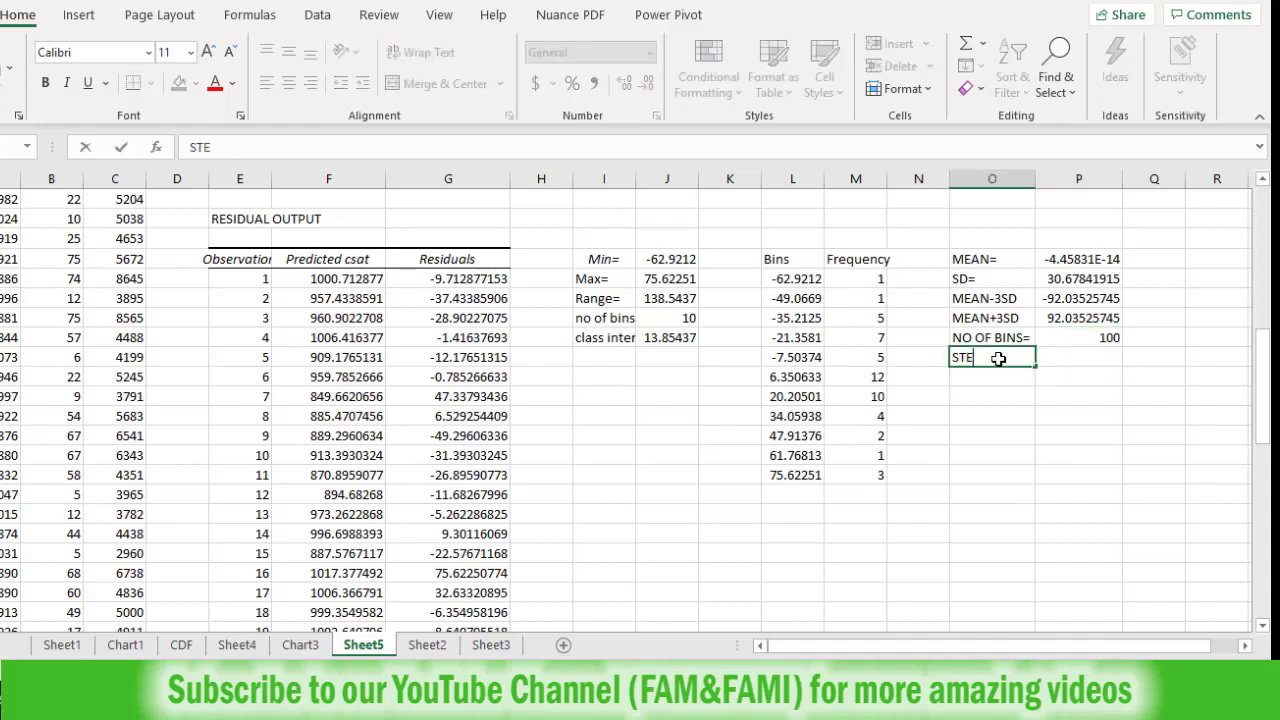
{"action": "type", "text": "P SIZE="}
{"action": "key", "text": "Tab"}
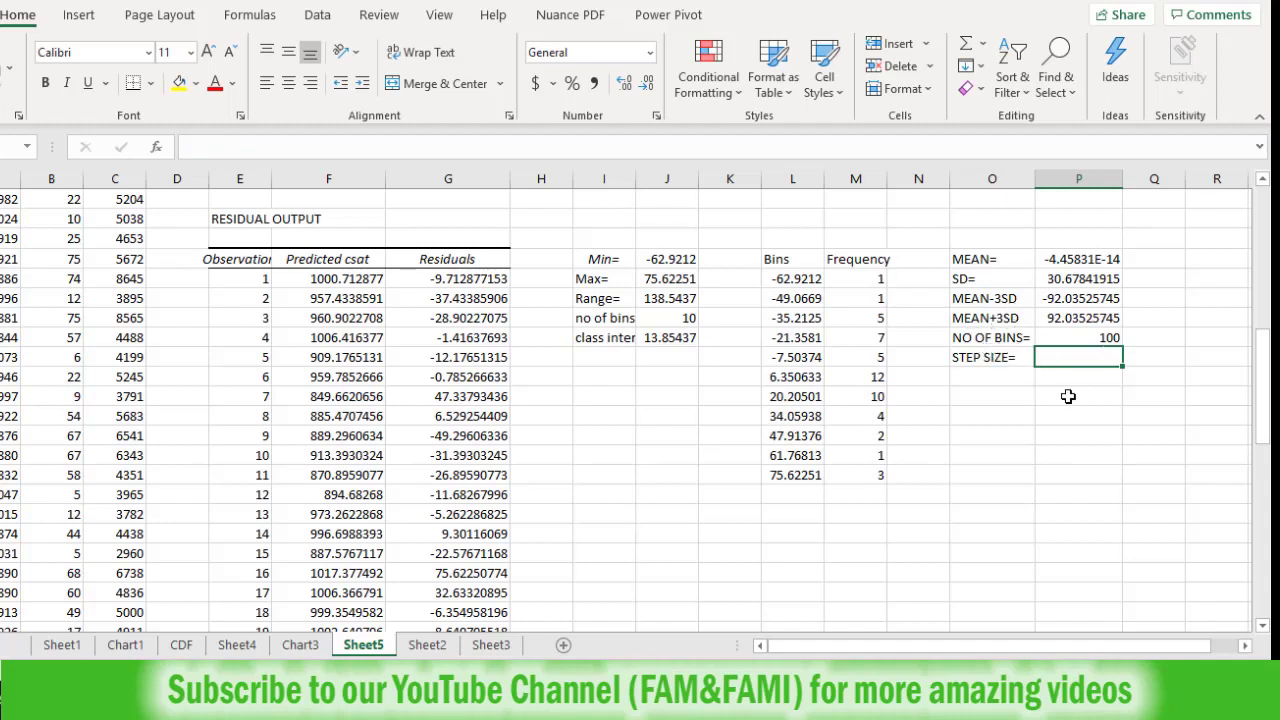
Calculate the step size in P36 with =(P34-P33)/P35
{"action": "type", "text": "=("}
{"action": "key", "text": "Up"}
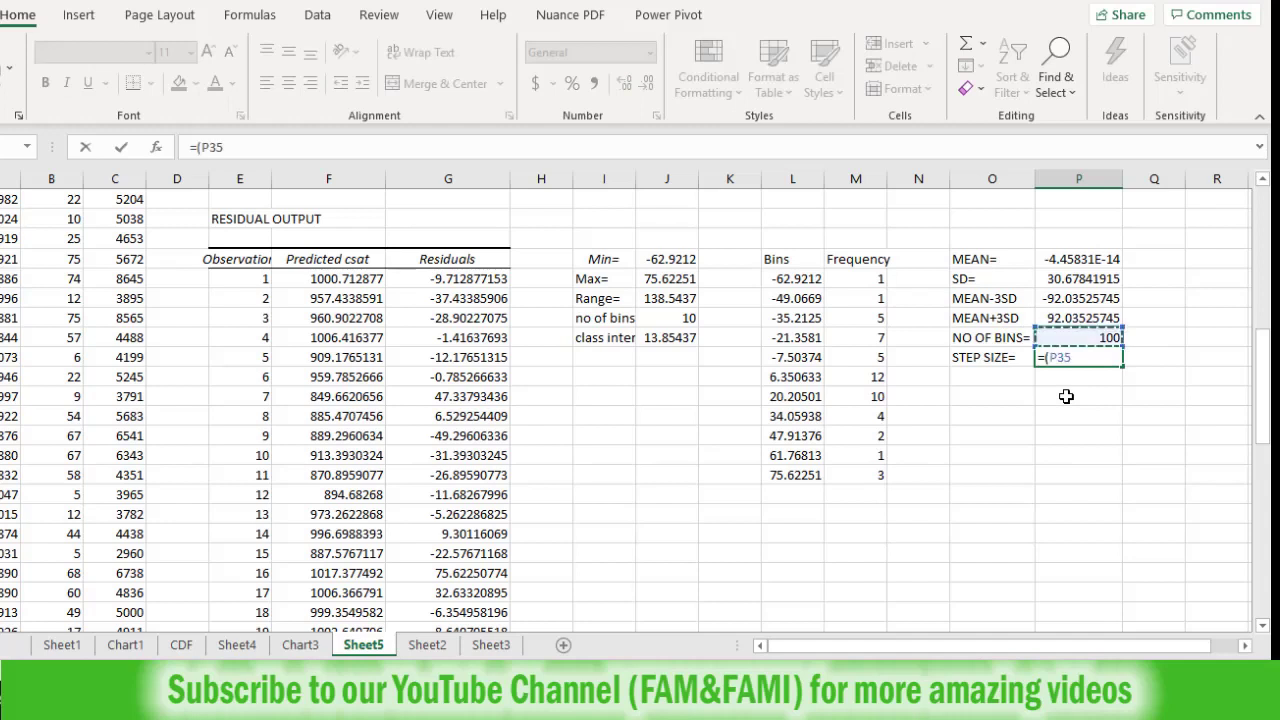
{"action": "key", "text": "Up"}
{"action": "key", "text": "Up"}
{"action": "key", "text": "Down"}
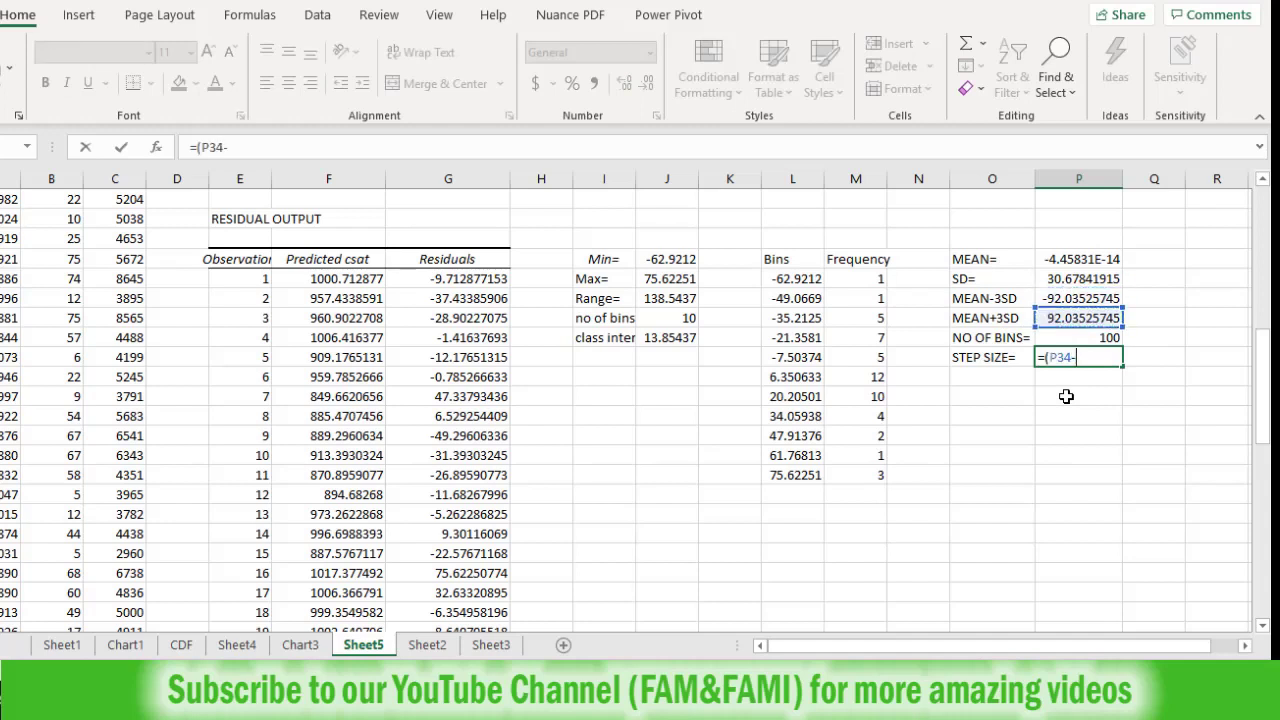
{"action": "type", "text": "-"}
{"action": "key", "text": "Up"}
{"action": "key", "text": "Up"}
{"action": "key", "text": "Up"}
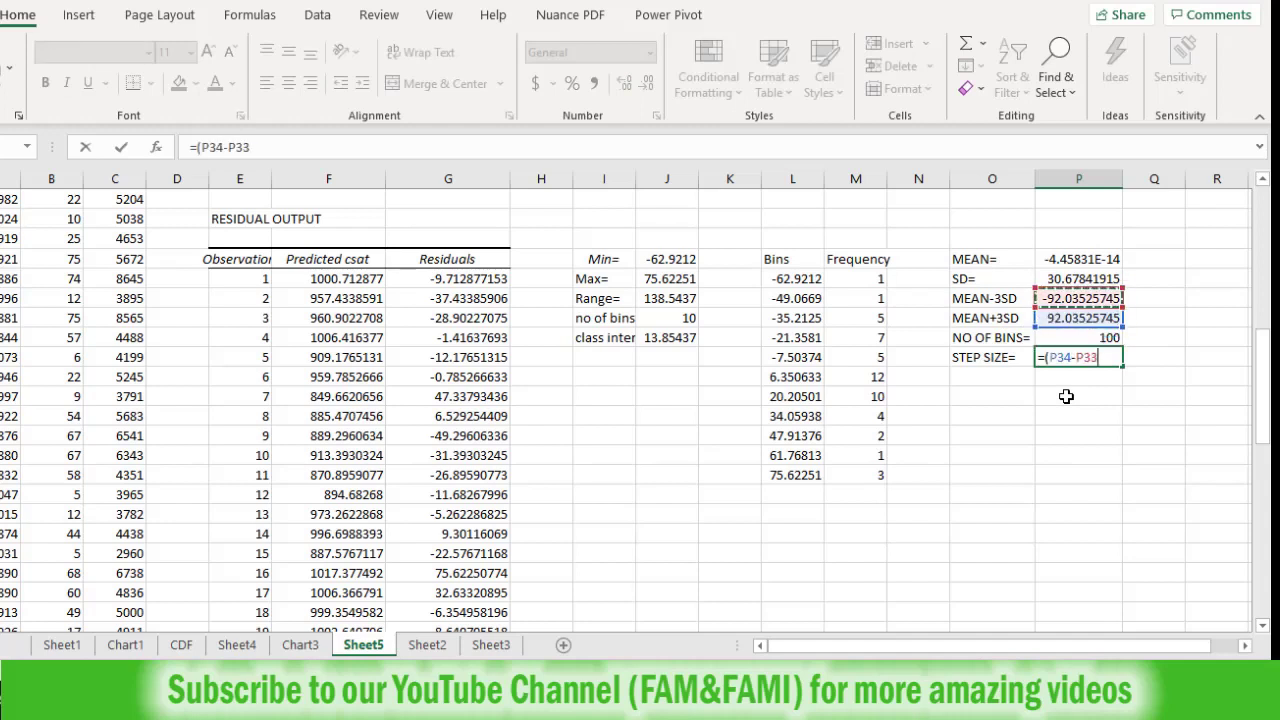
{"action": "type", "text": ")/"}
{"action": "key", "text": "Up"}
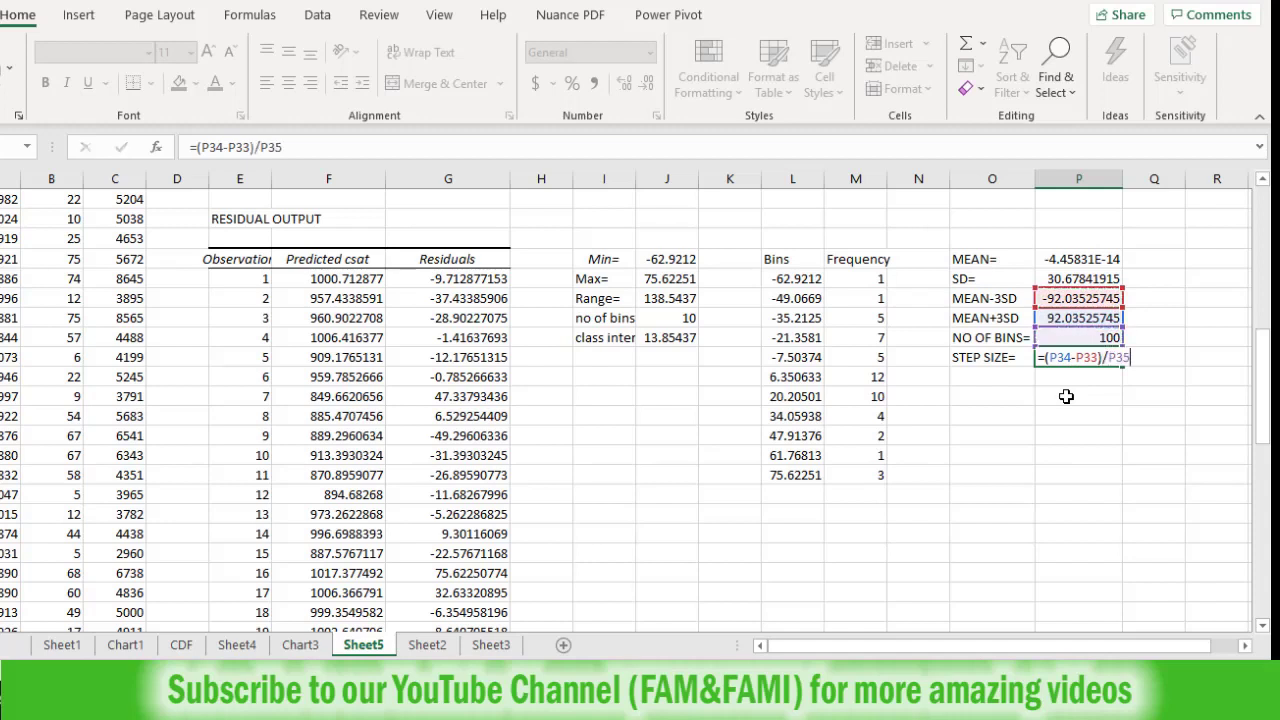
{"action": "key", "text": "Return"}
{"action": "key", "text": "Up"}
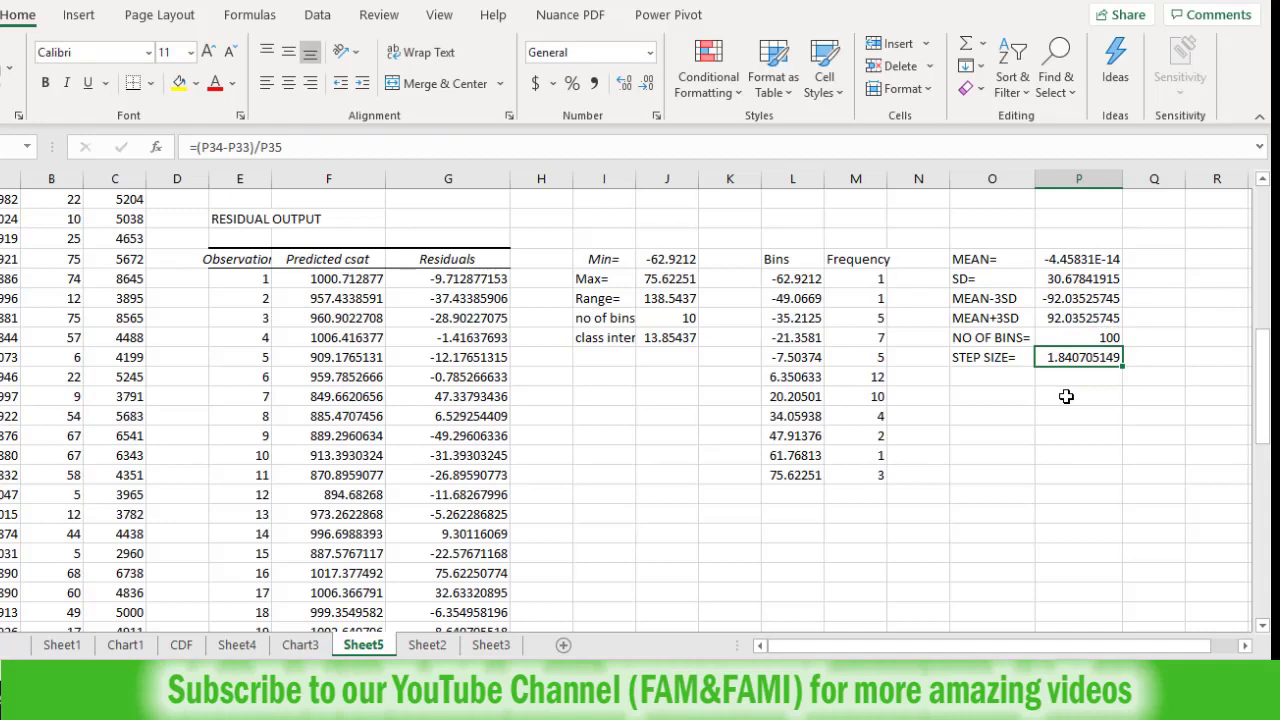
Try 200 as the number of bins in P35 and restore it to 100
{"action": "key", "text": "Up"}
{"action": "type", "text": "200"}
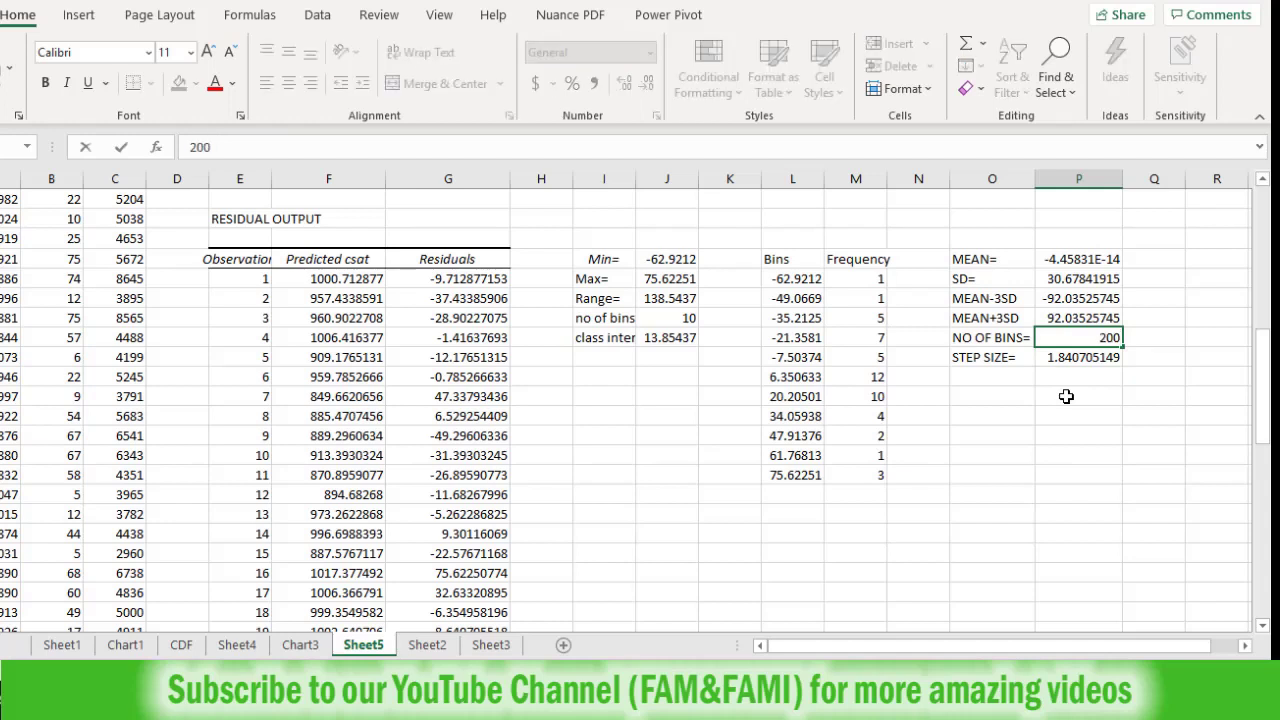
{"action": "key", "text": "Return"}
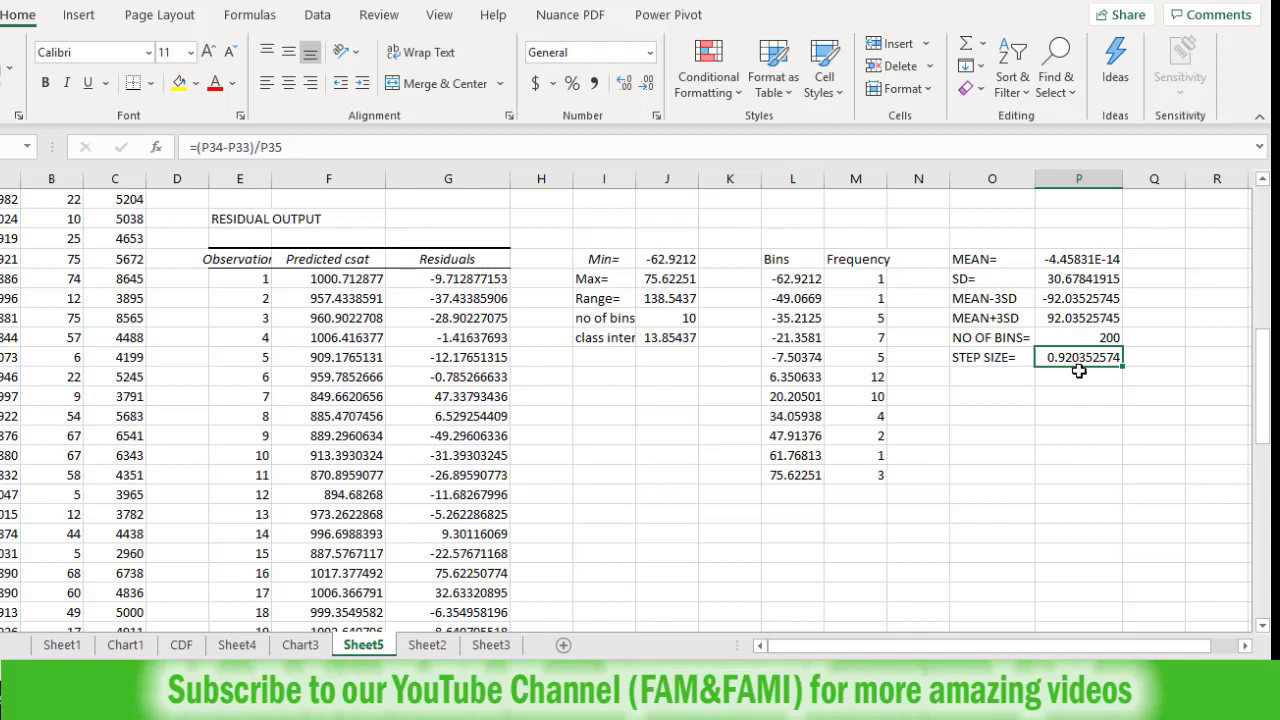
{"action": "key", "text": "Up"}
{"action": "type", "text": "100"}
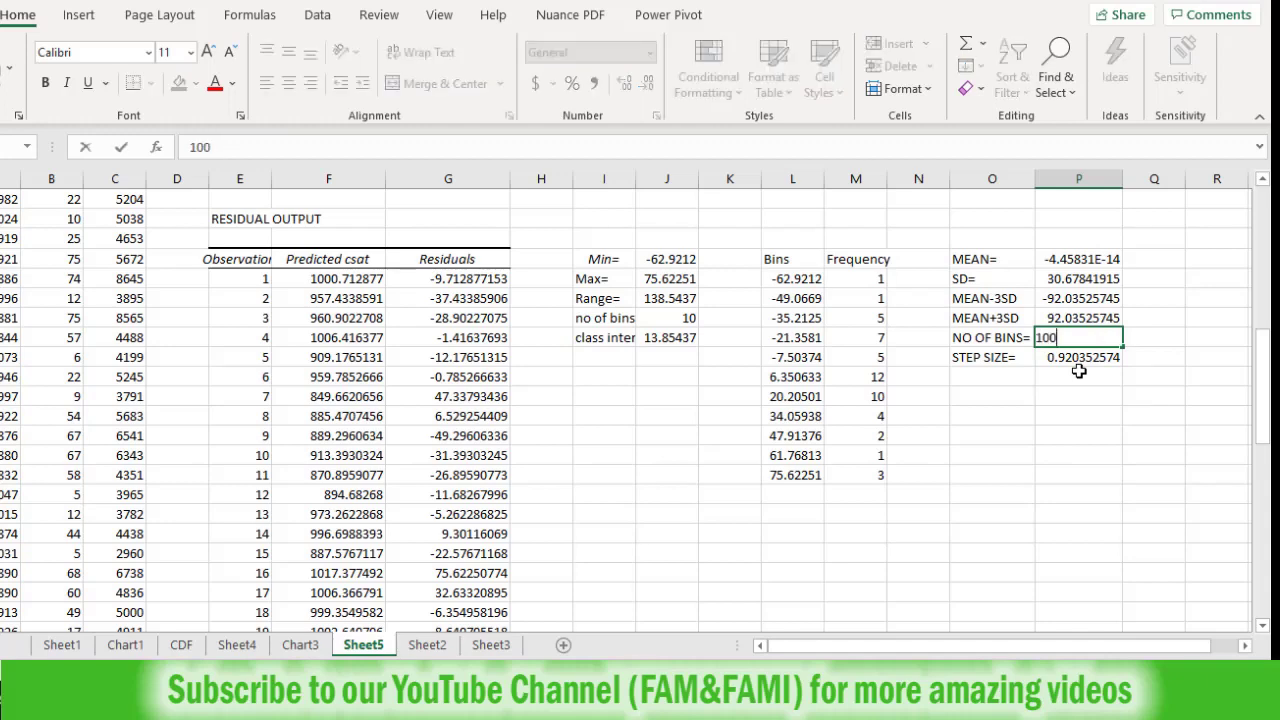
{"action": "key", "text": "Return"}
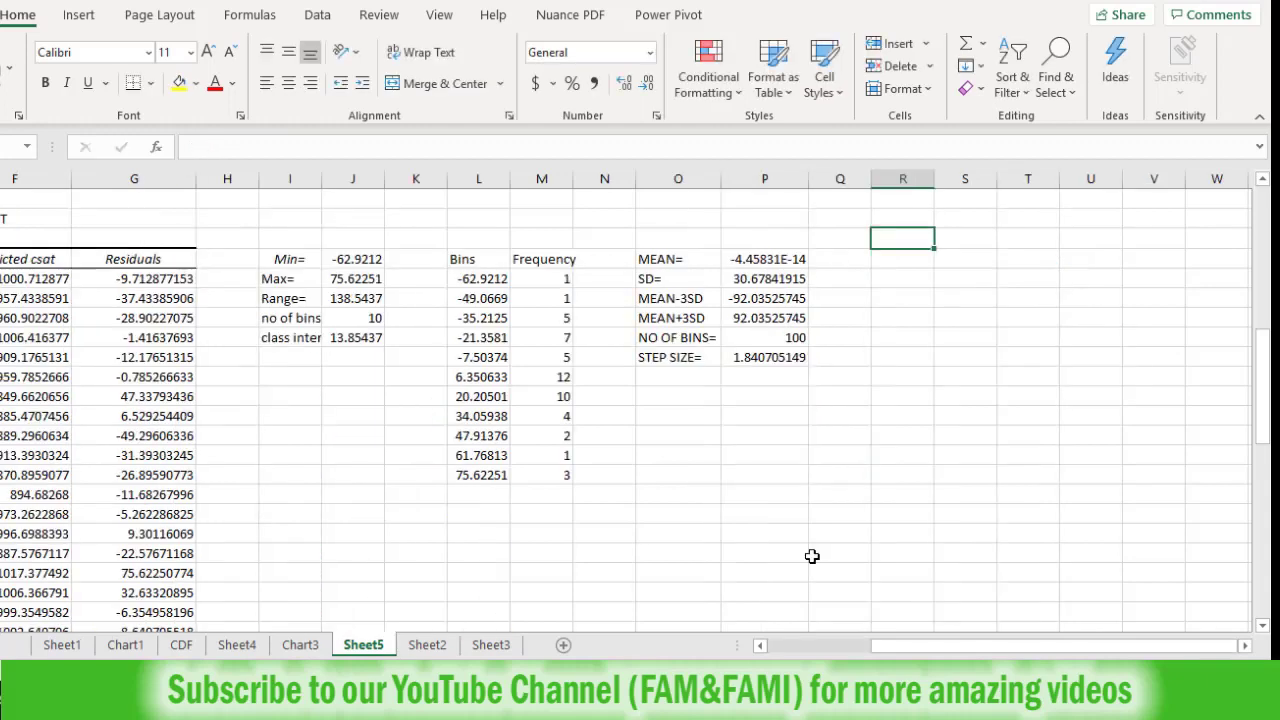
Enter the header "x" in R30 and start the x series in R31 with =P33
{"action": "type", "text": "x"}
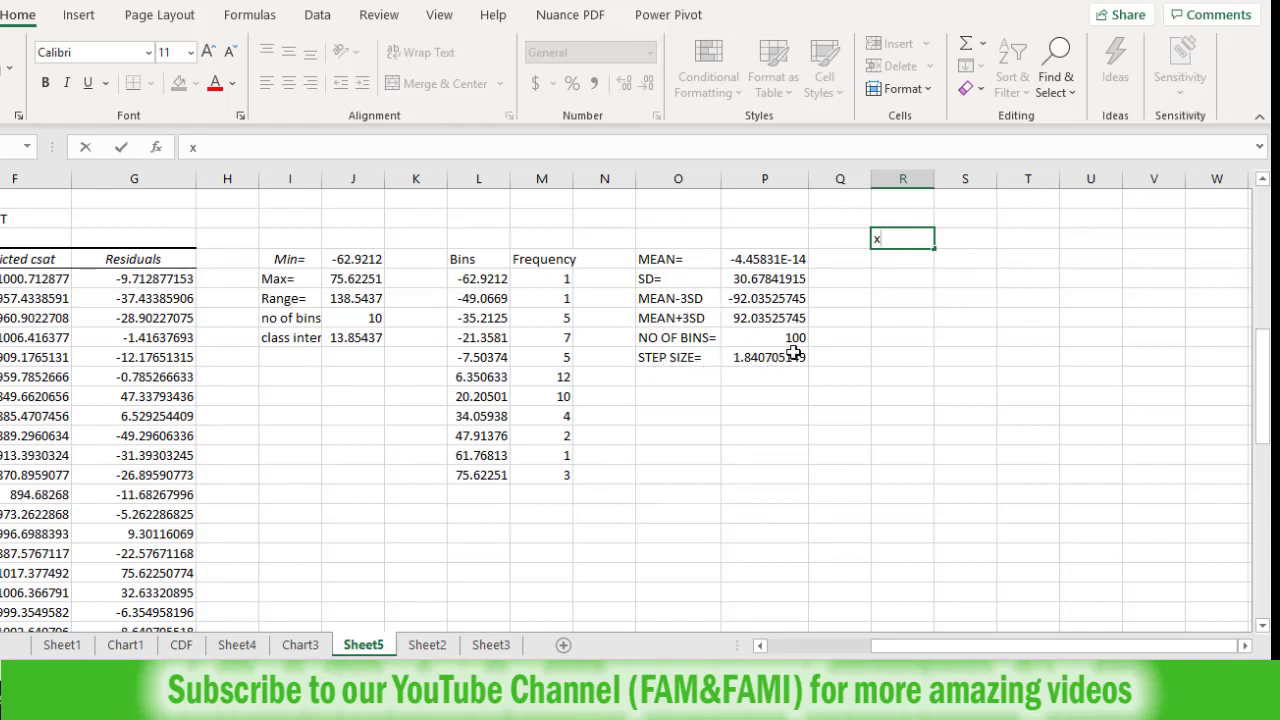
{"action": "key", "text": "Return"}
{"action": "type", "text": "=P32"}
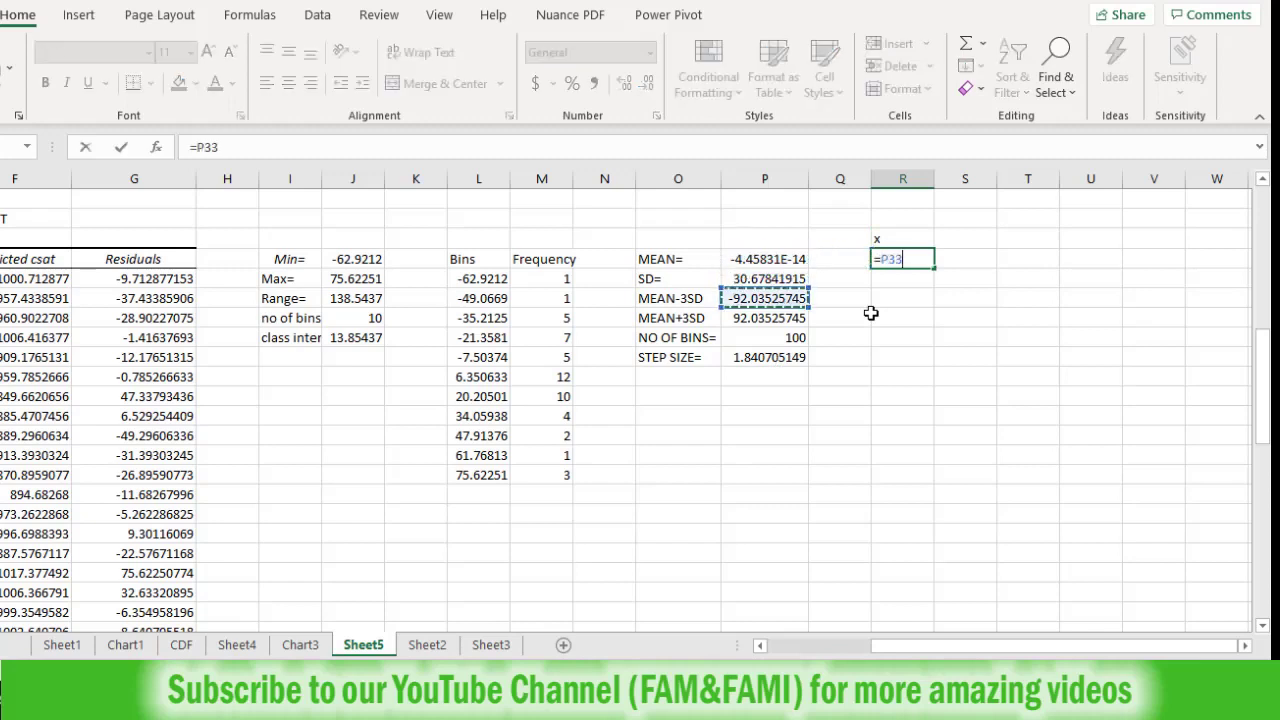
{"action": "key", "text": "Return"}
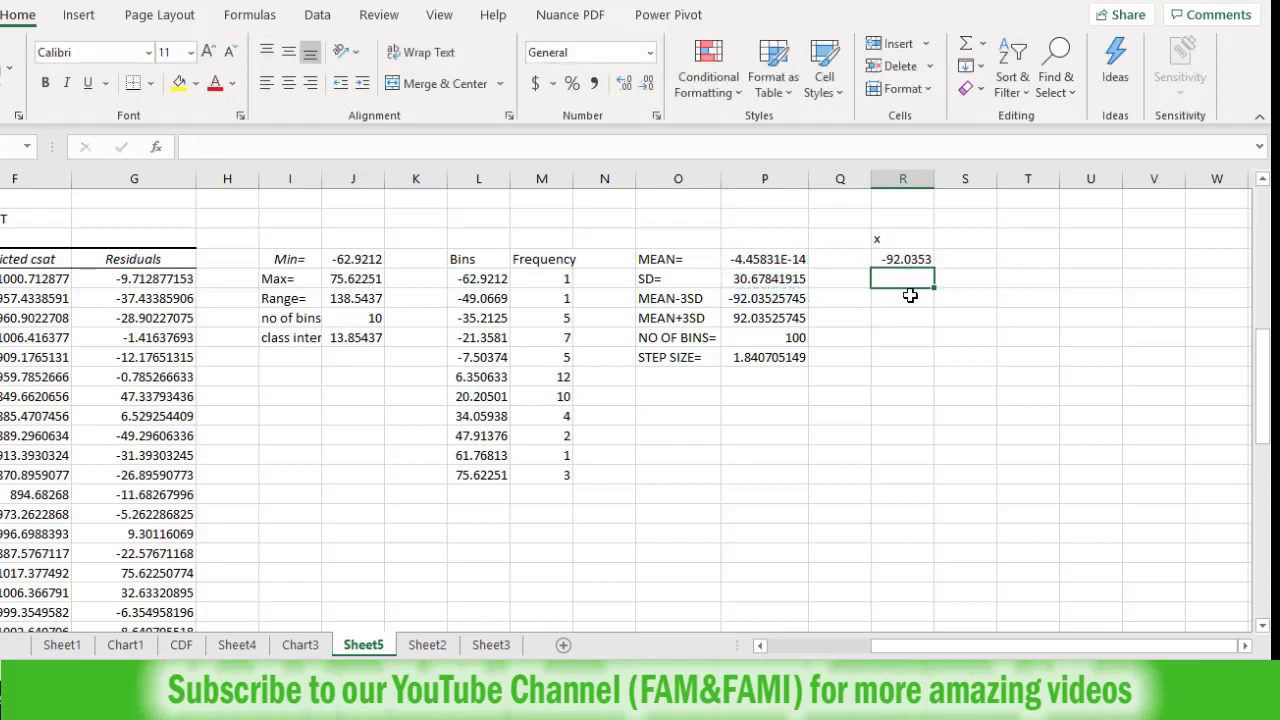
Continue the x series in R32 with =R31+$P$36 and fill the formula down to R131
{"action": "type", "text": "="}
{"action": "key", "text": "Up"}
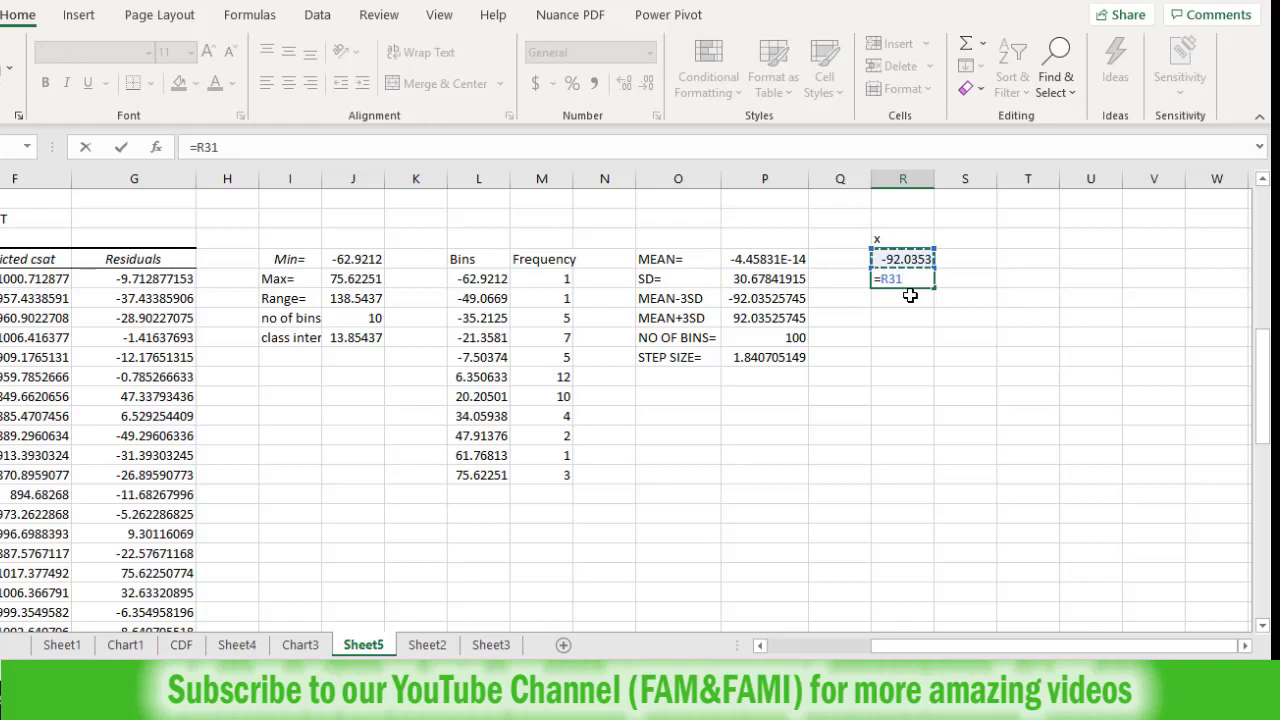
{"action": "type", "text": "+"}
{"action": "key", "text": "Left"}
{"action": "key", "text": "Left"}
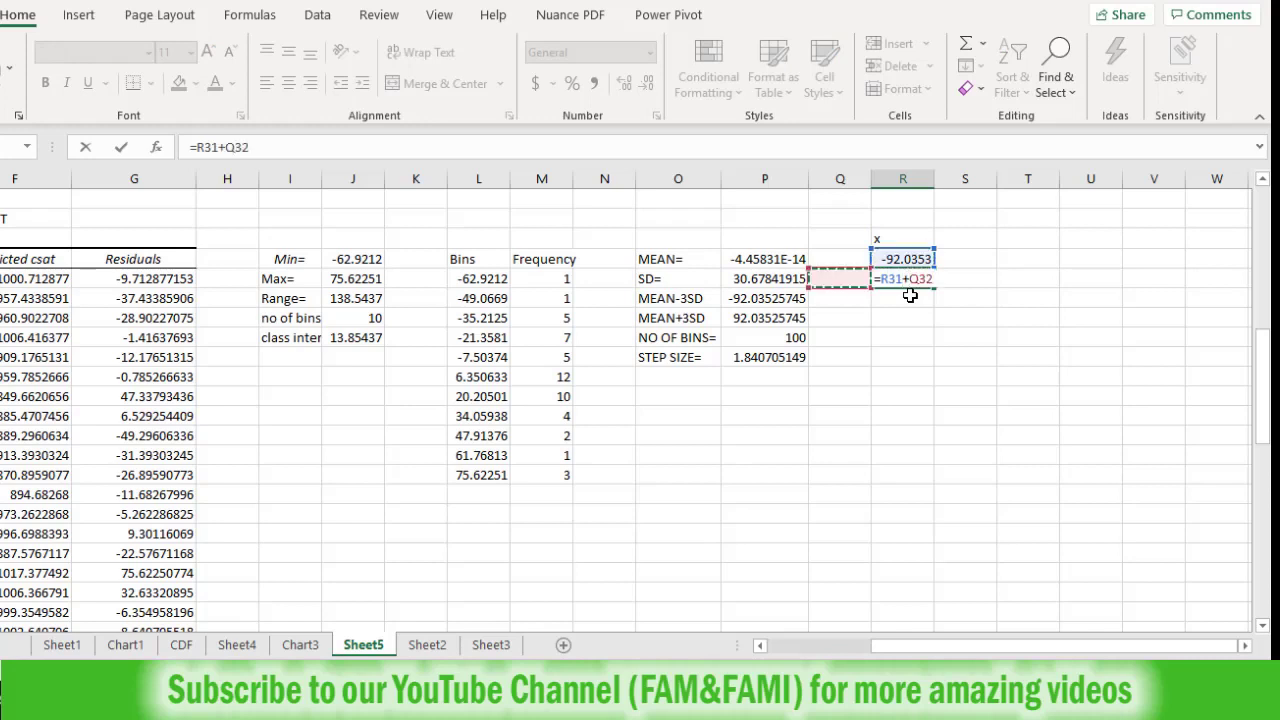
{"action": "key", "text": "Down"}
{"action": "key", "text": "Down"}
{"action": "key", "text": "Down"}
{"action": "key", "text": "Down"}
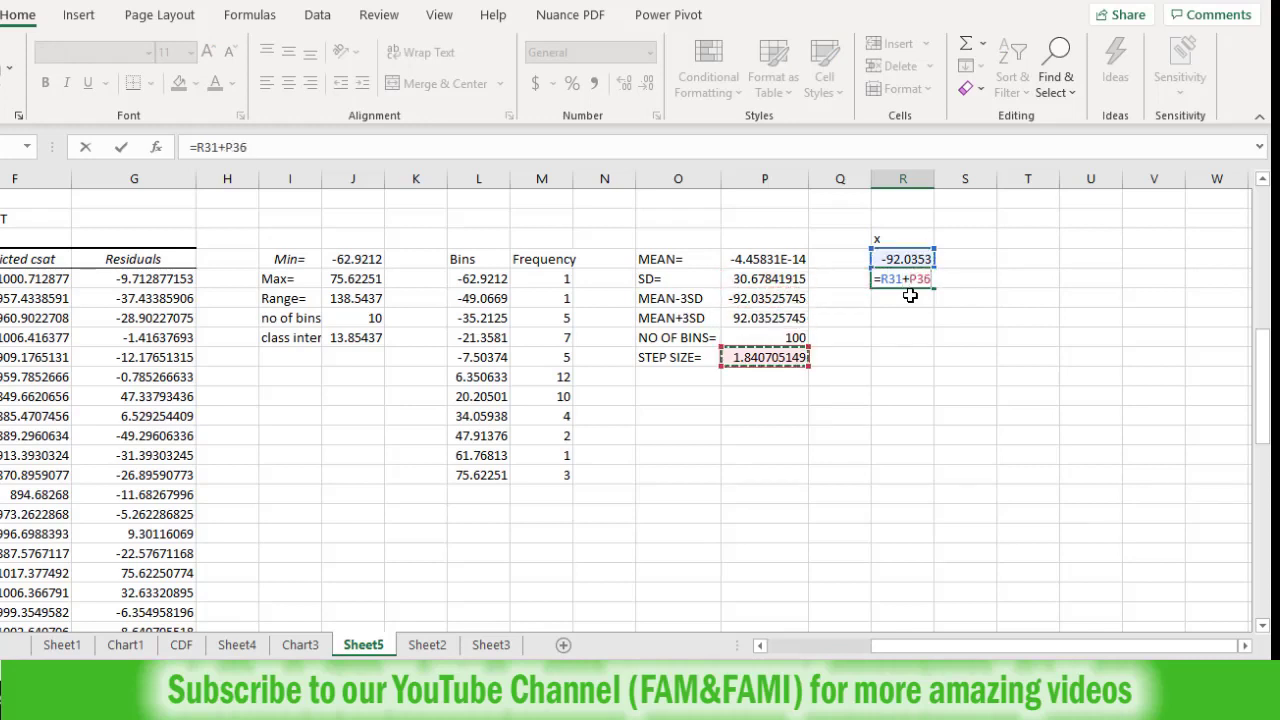
{"action": "key", "text": "F4"}
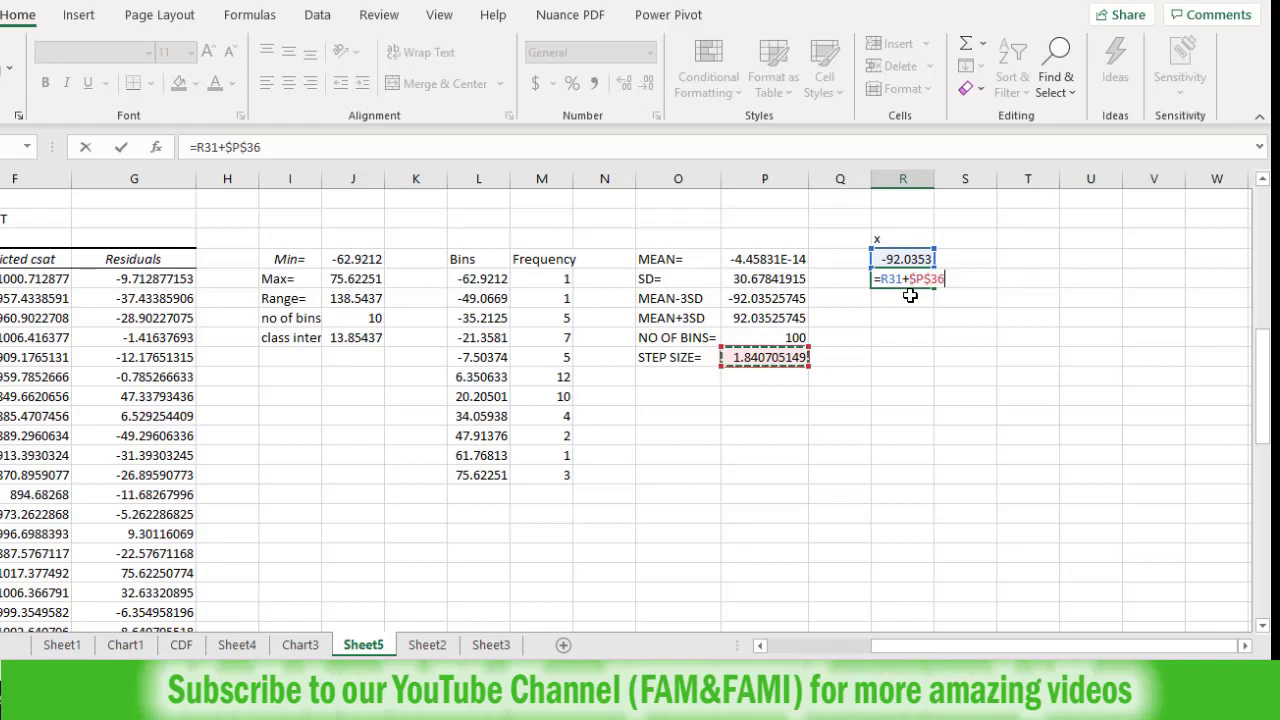
{"action": "key", "text": "ctrl+Return"}
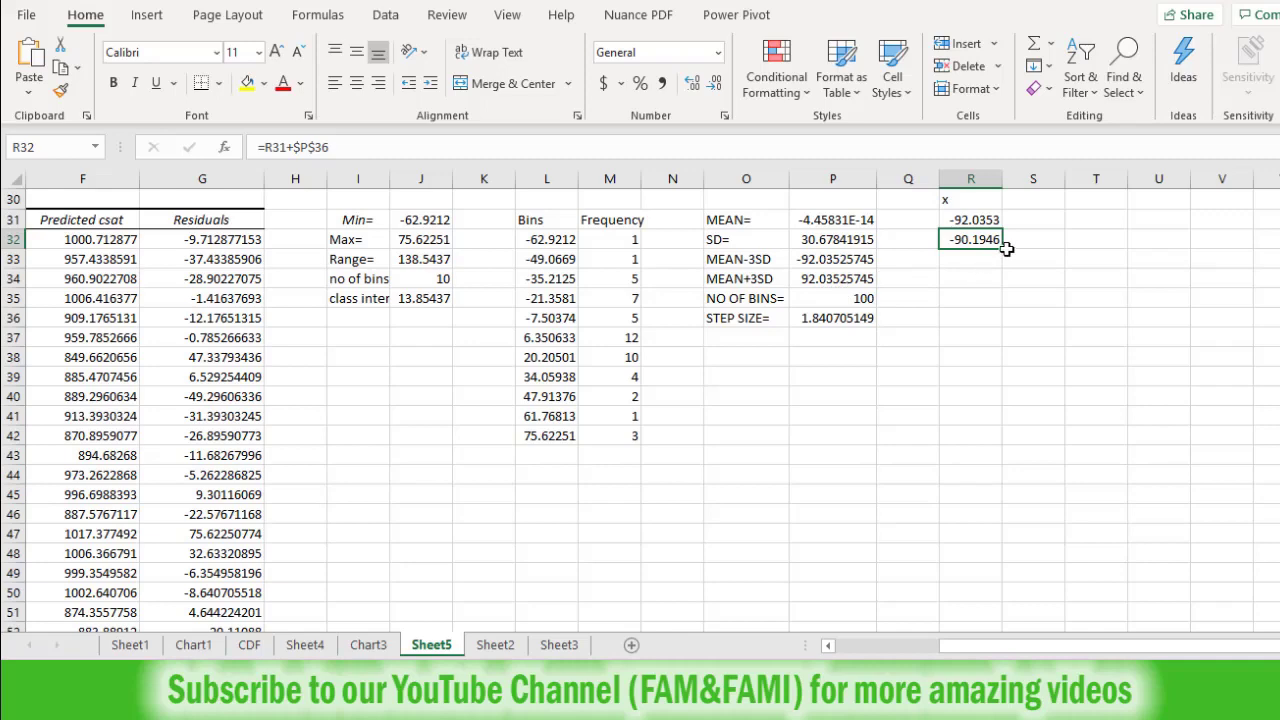
{"action": "left_click_drag", "start_coordinate": [1001, 250], "coordinate": [1000, 438]}
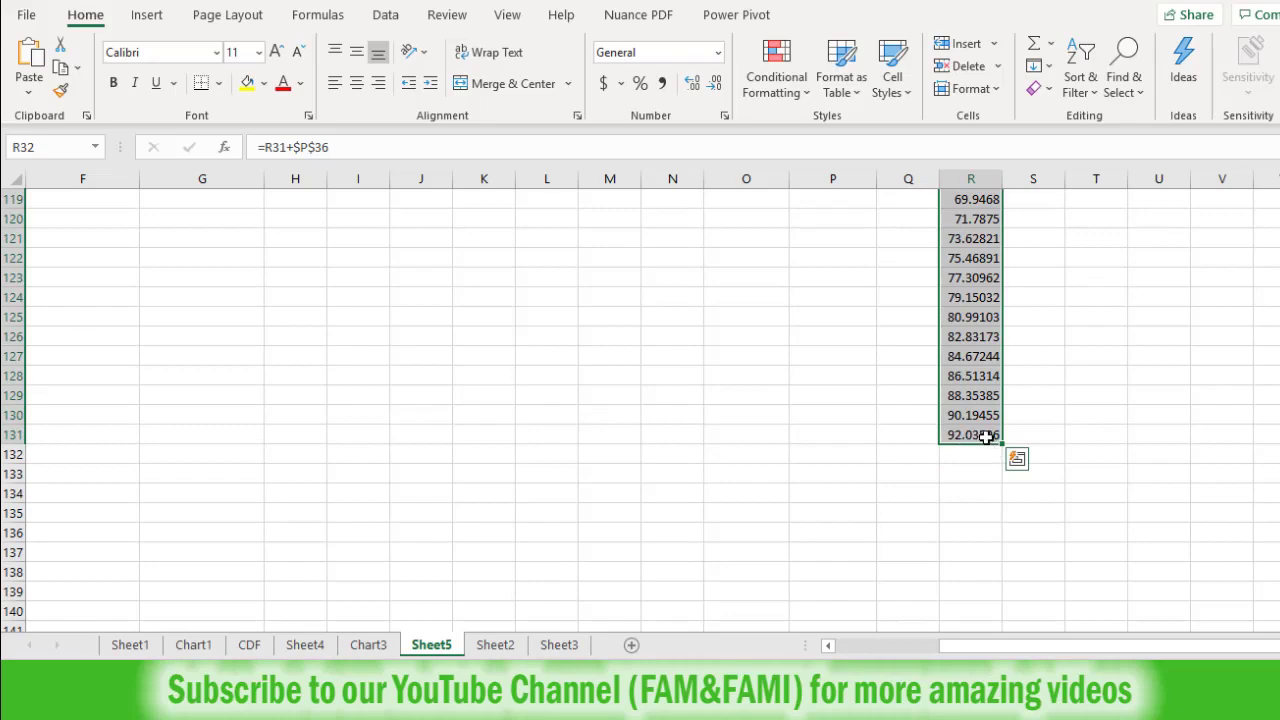
{"action": "key", "text": "ctrl+Up"}
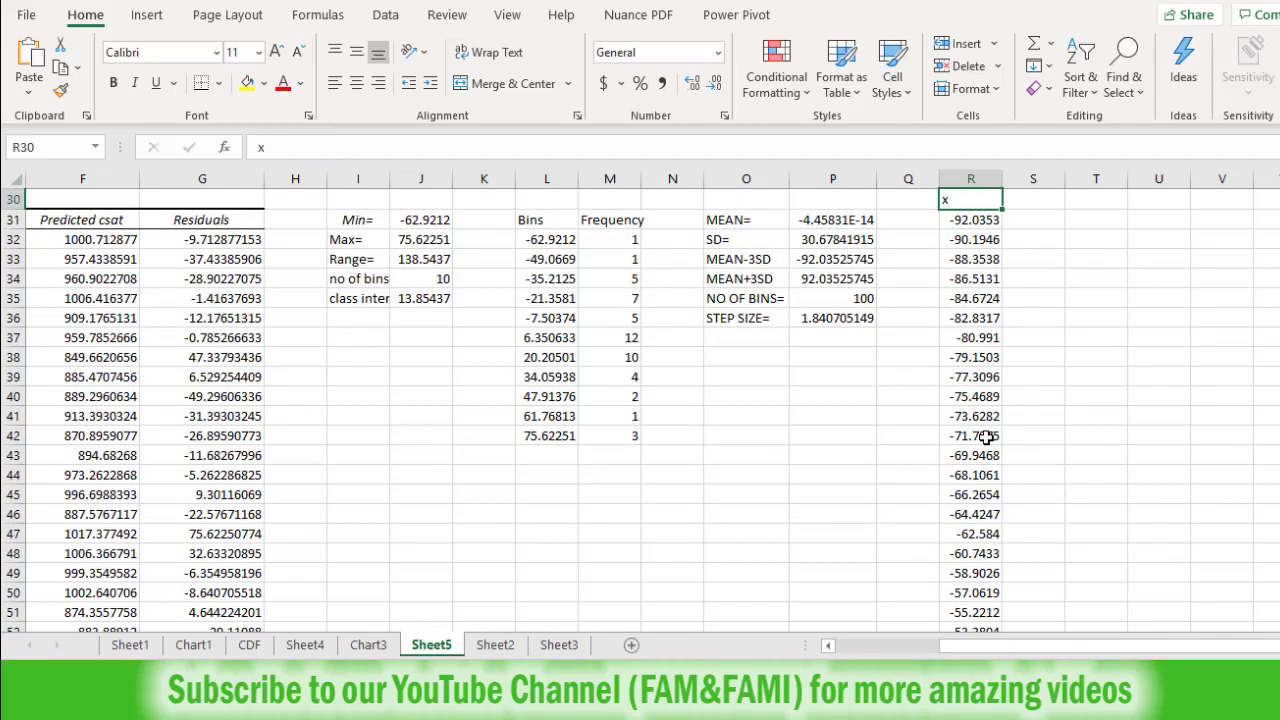
Enter the header "f(x)" in S30, beside the x header
{"action": "left_click", "coordinate": [1036, 202]}
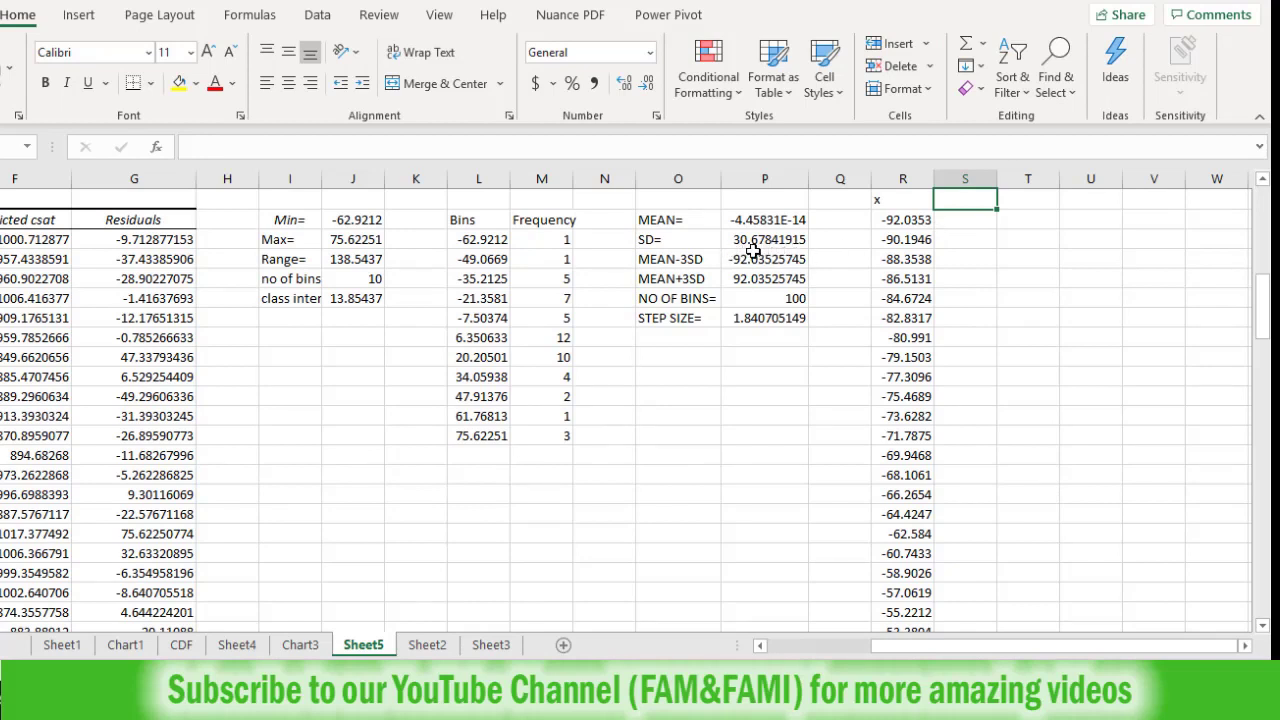
{"action": "type", "text": "f(x"}
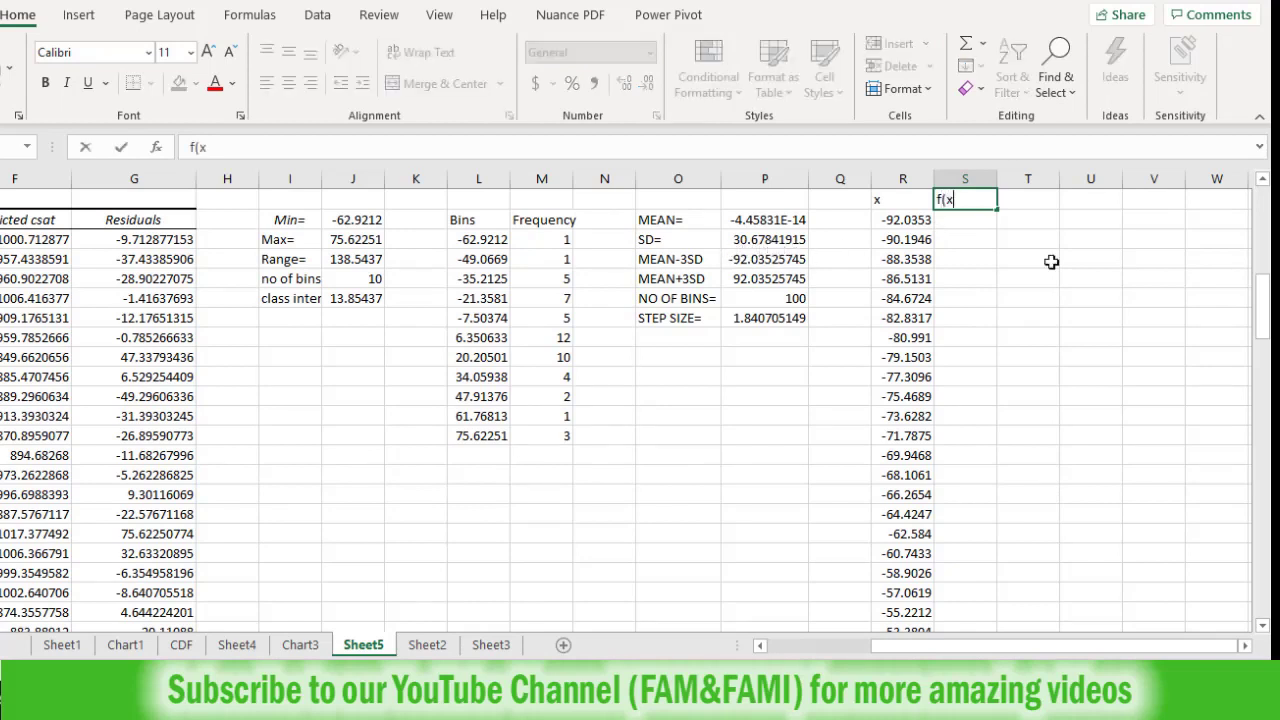
{"action": "type", "text": ")"}
{"action": "key", "text": "Return"}
Calculate the normal density for the first x value in S31 with =NORM.DIST(R31,0,$P$32,FALSE)
{"action": "type", "text": "=NORM"}
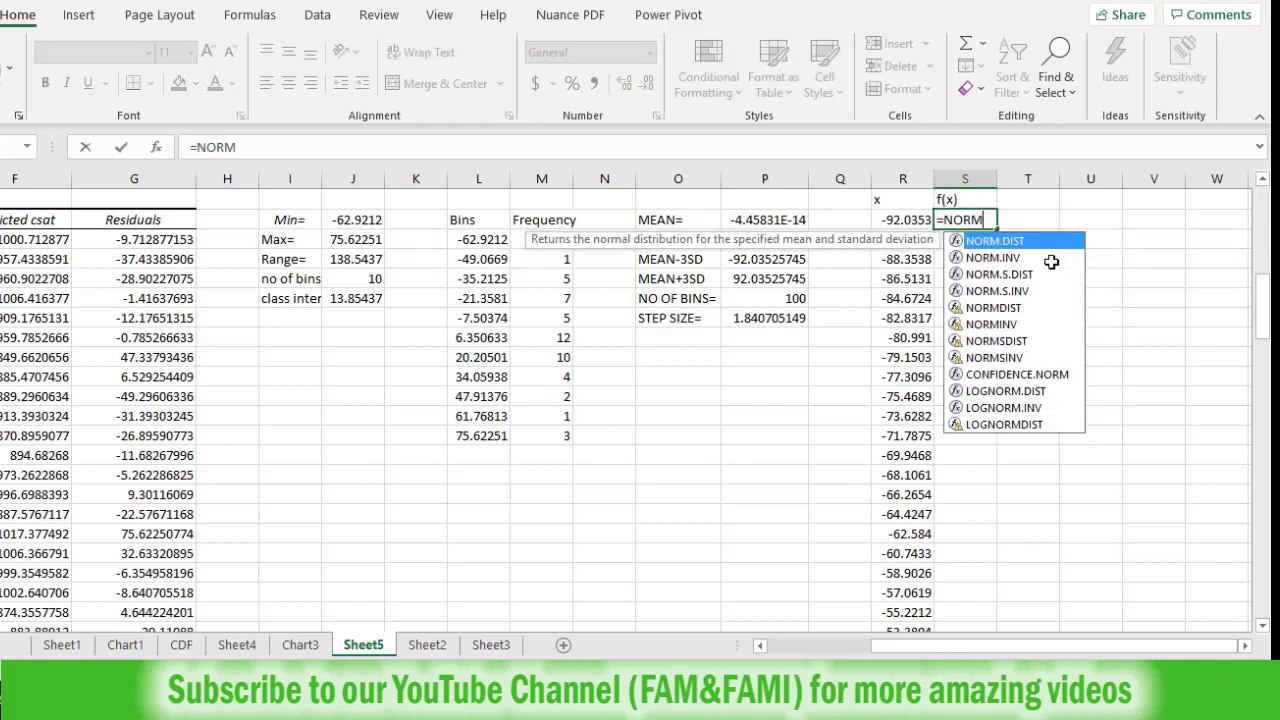
{"action": "type", "text": ".DIST("}
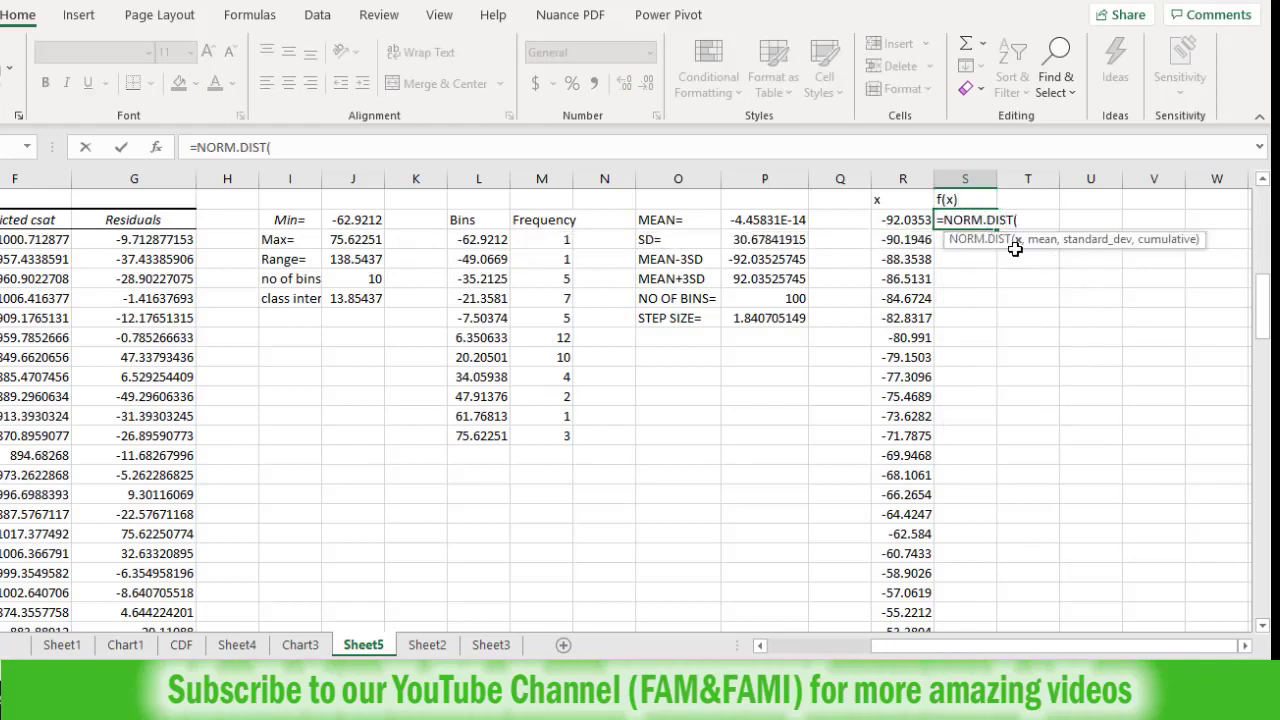
{"action": "key", "text": "Left"}
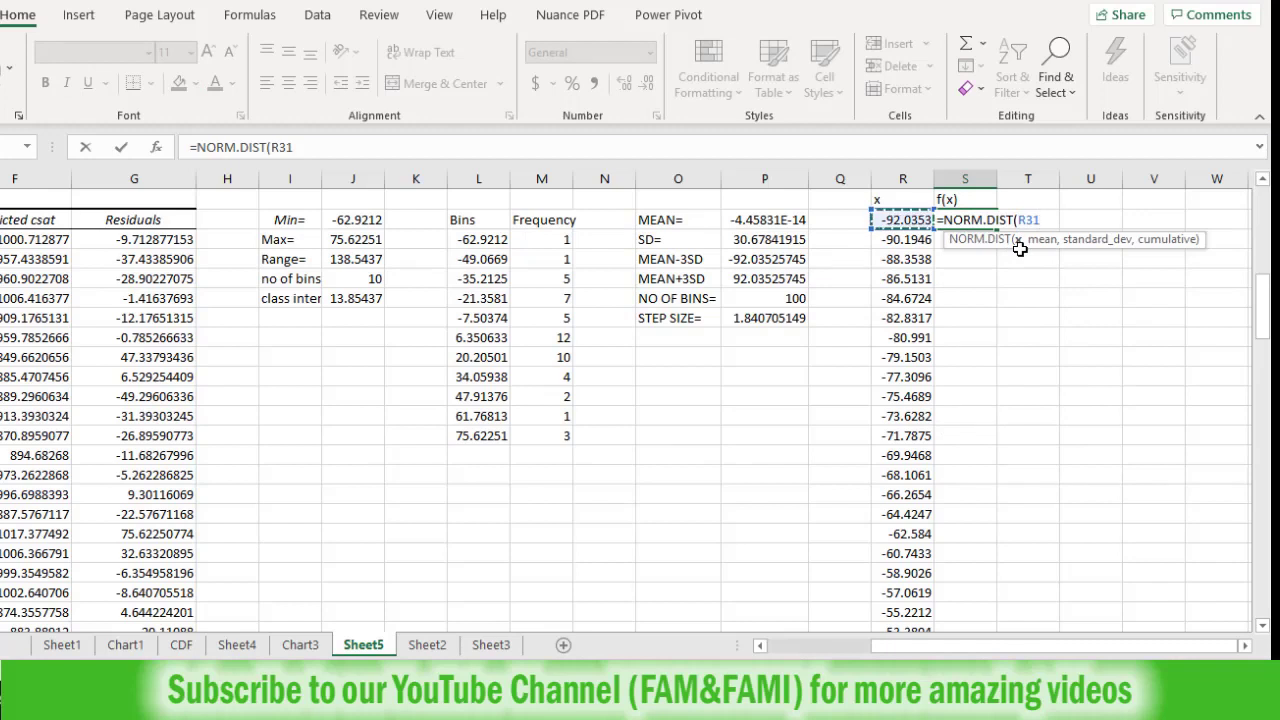
{"action": "type", "text": ","}
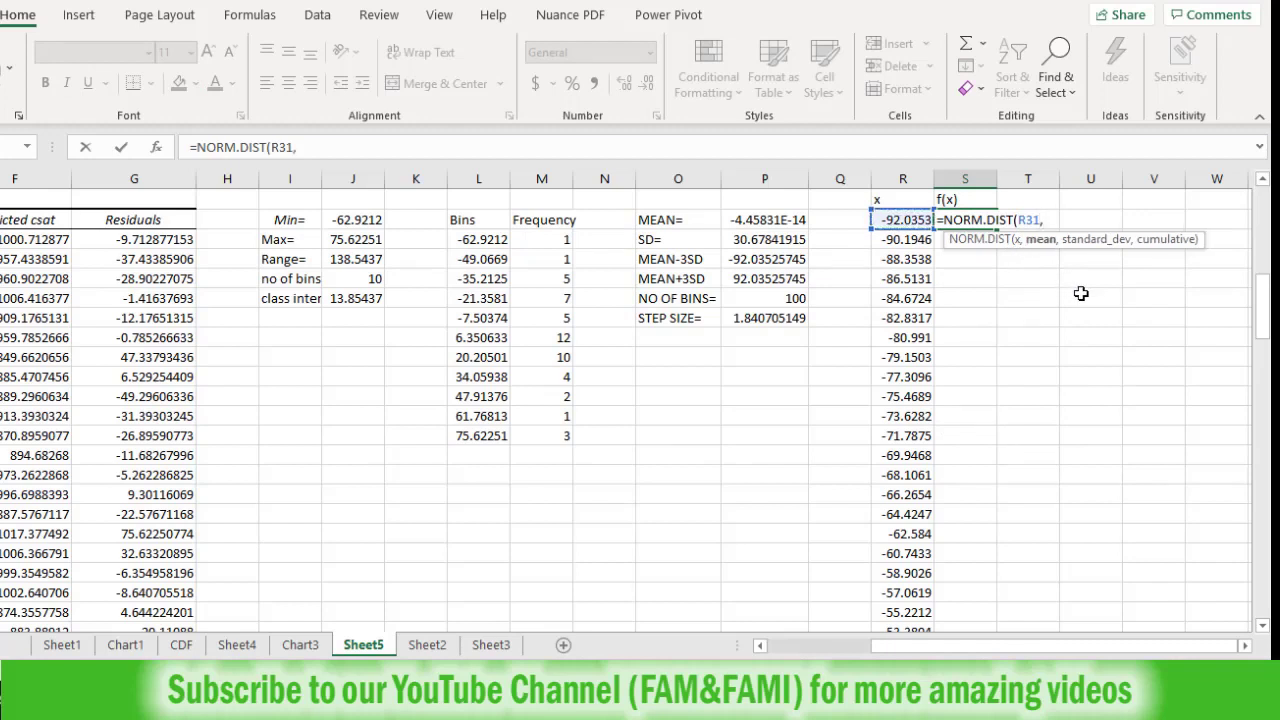
{"action": "type", "text": "0,"}
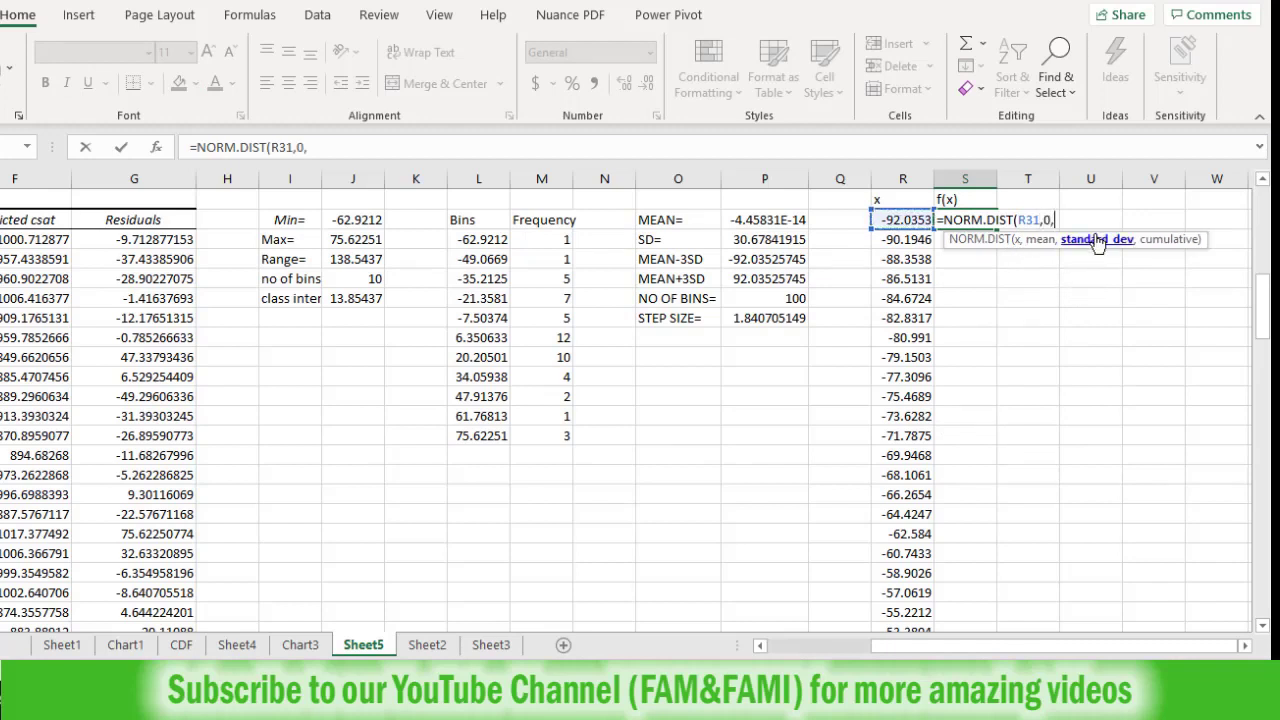
{"action": "left_click", "coordinate": [772, 240]}
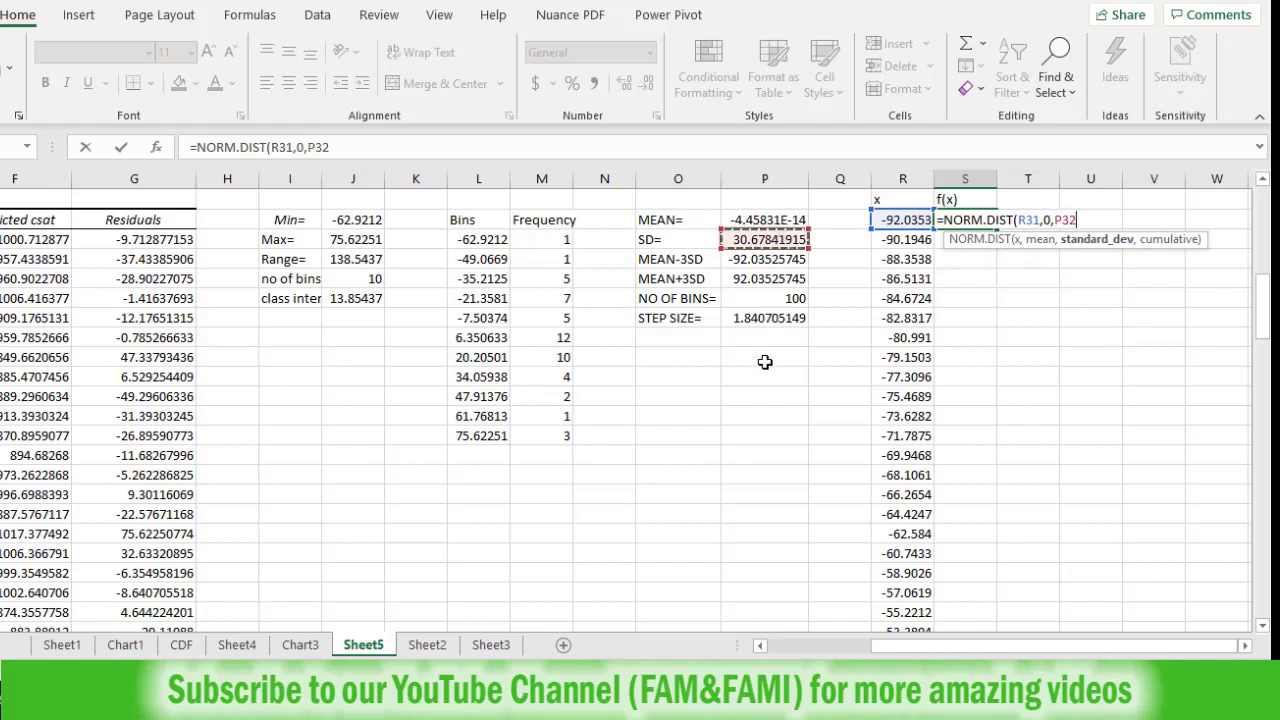
{"action": "key", "text": "F4"}
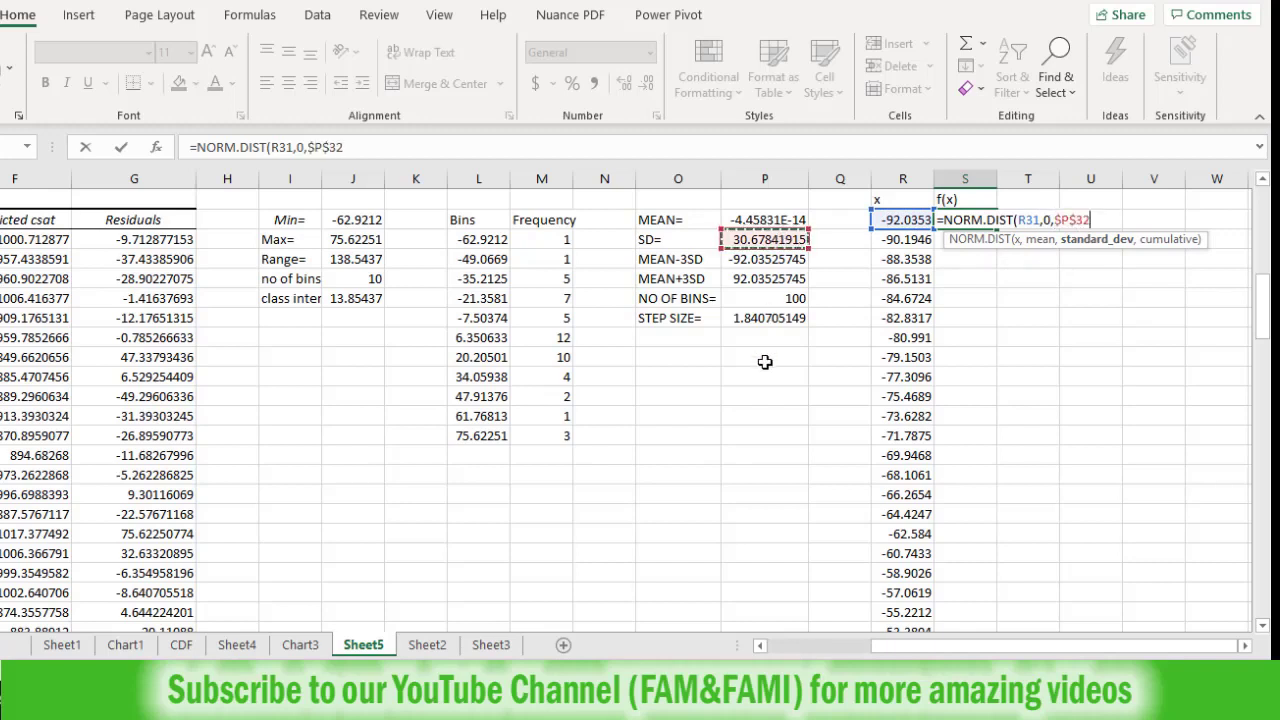
{"action": "type", "text": ",F"}
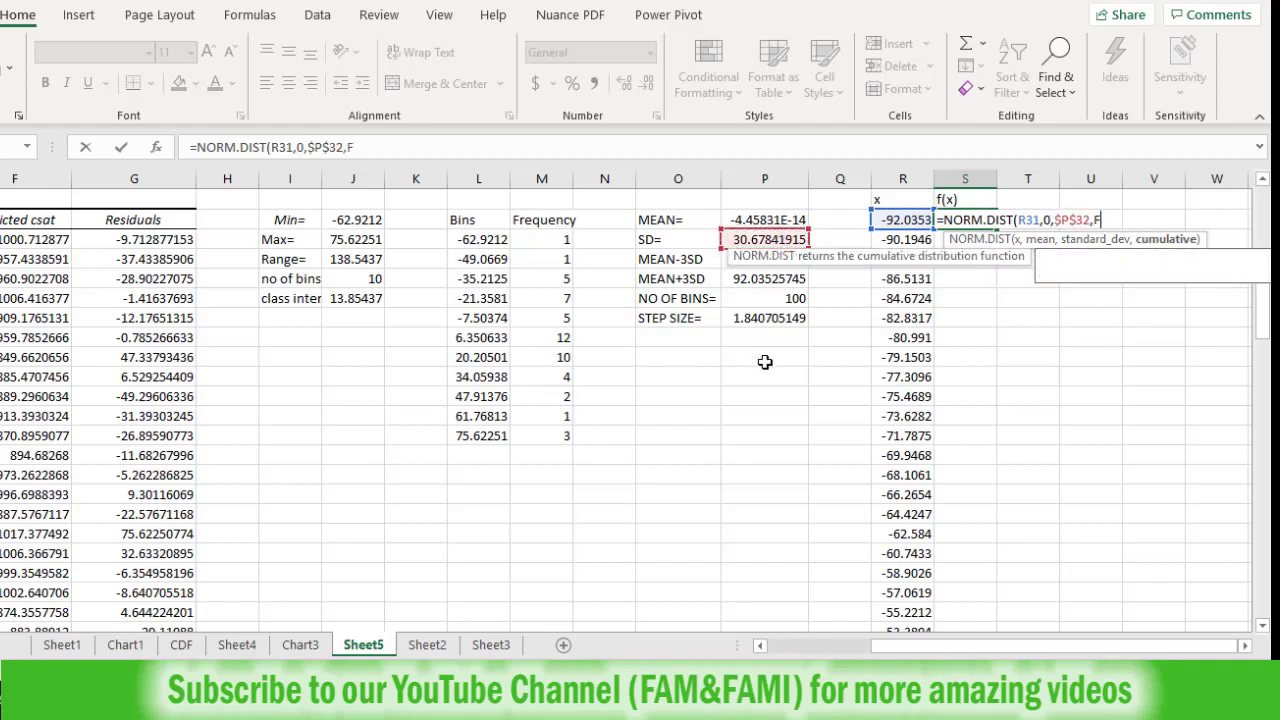
{"action": "type", "text": "ALSE)"}
{"action": "key", "text": "Return"}
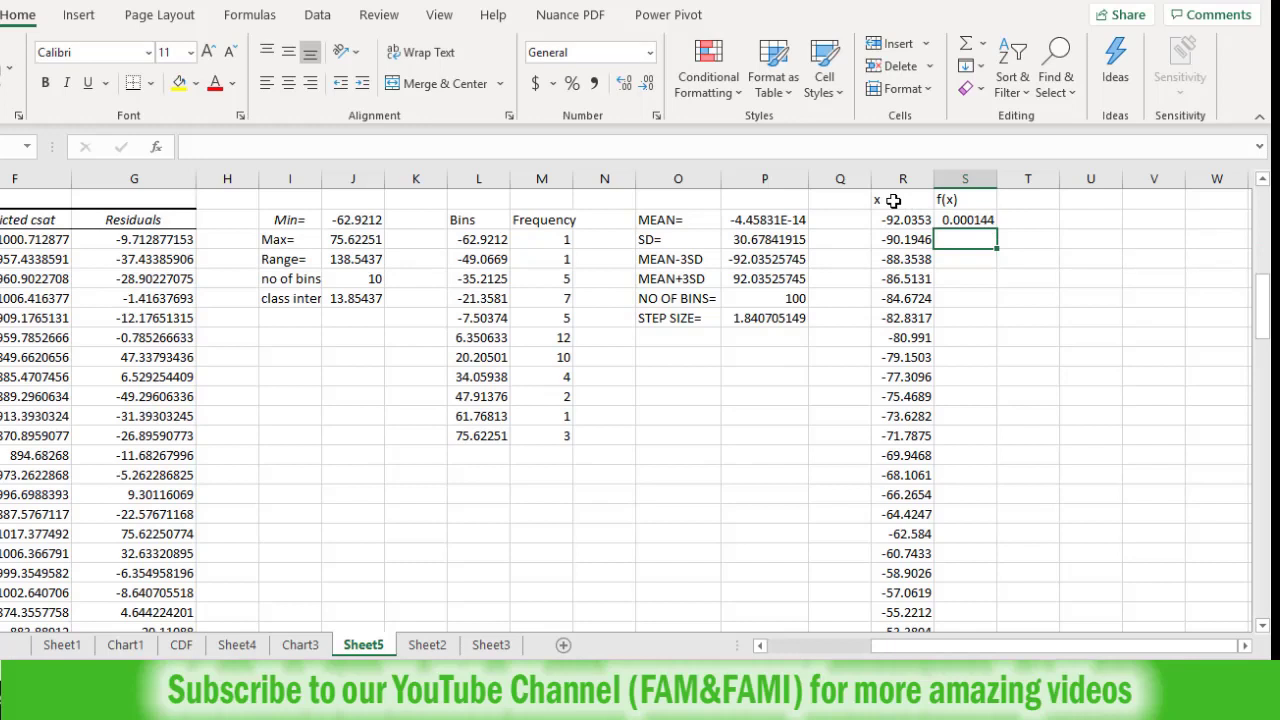
Extend the S31 formula to =NORM.DIST(R31,0,$P$32,FALSE)*51*$J$35 and fill it down alongside the x series
{"action": "left_click", "coordinate": [780, 240]}
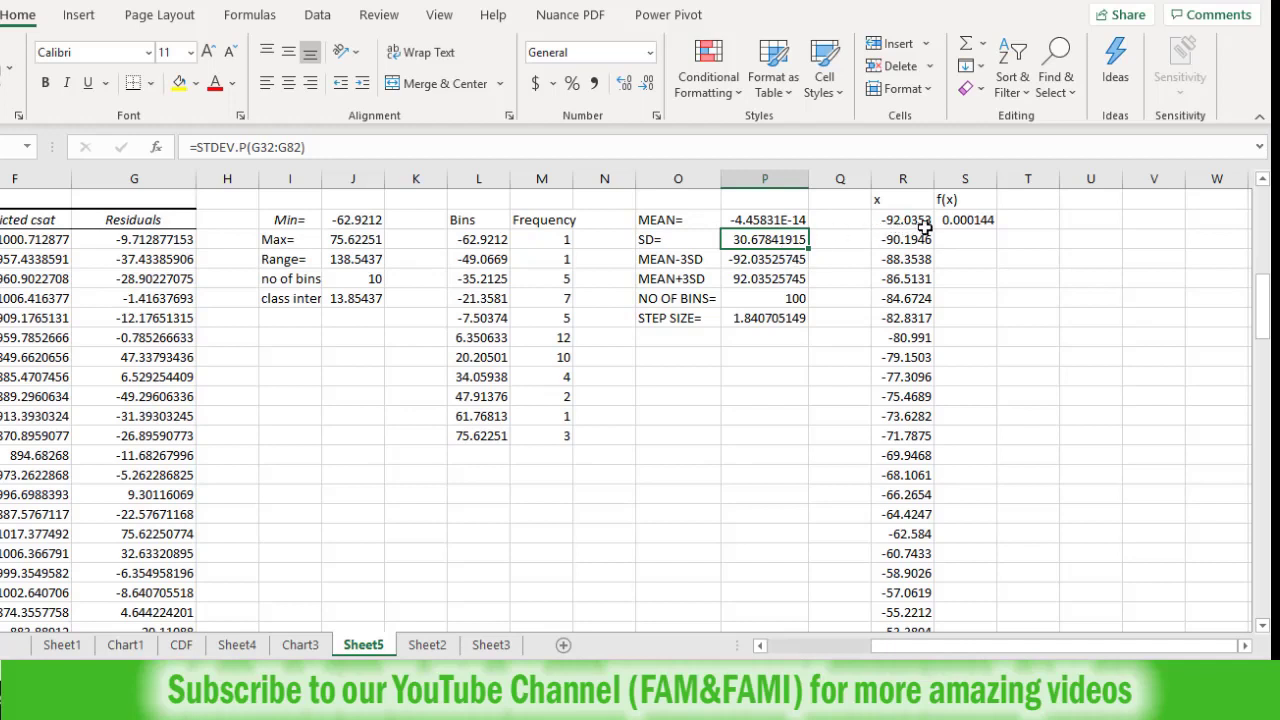
{"action": "left_click", "coordinate": [962, 222]}
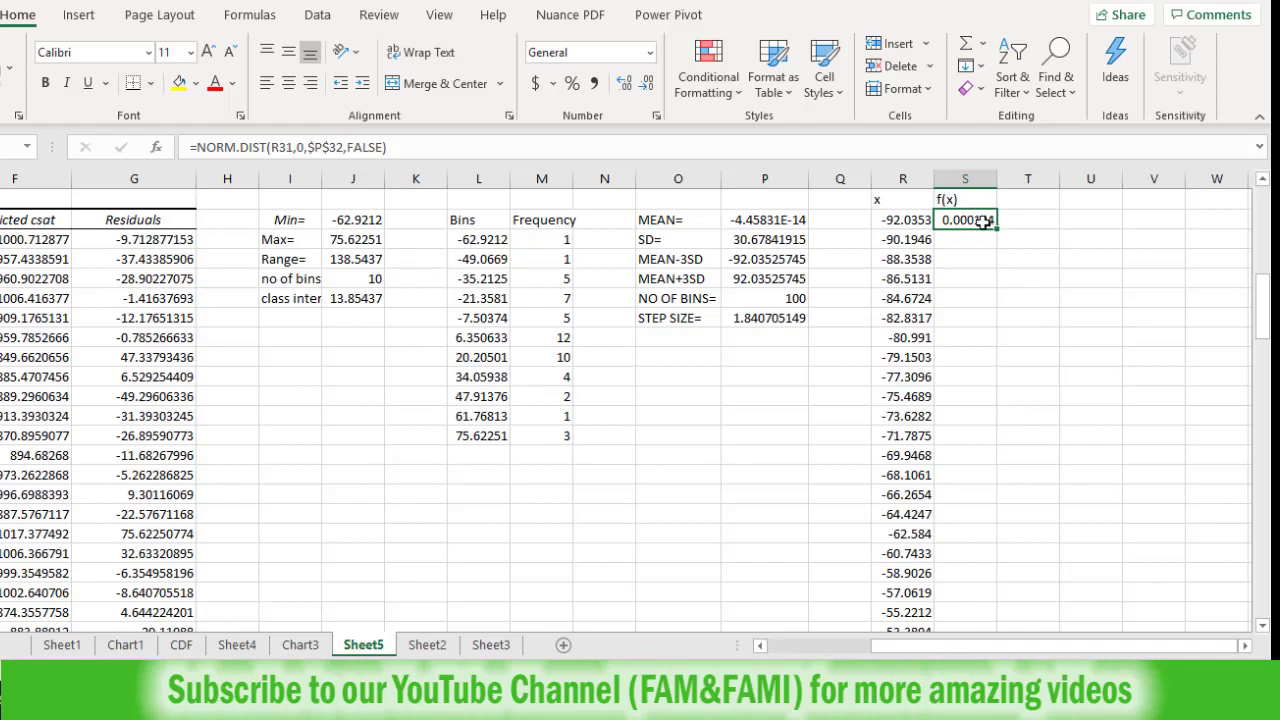
{"action": "double_click", "coordinate": [983, 221]}
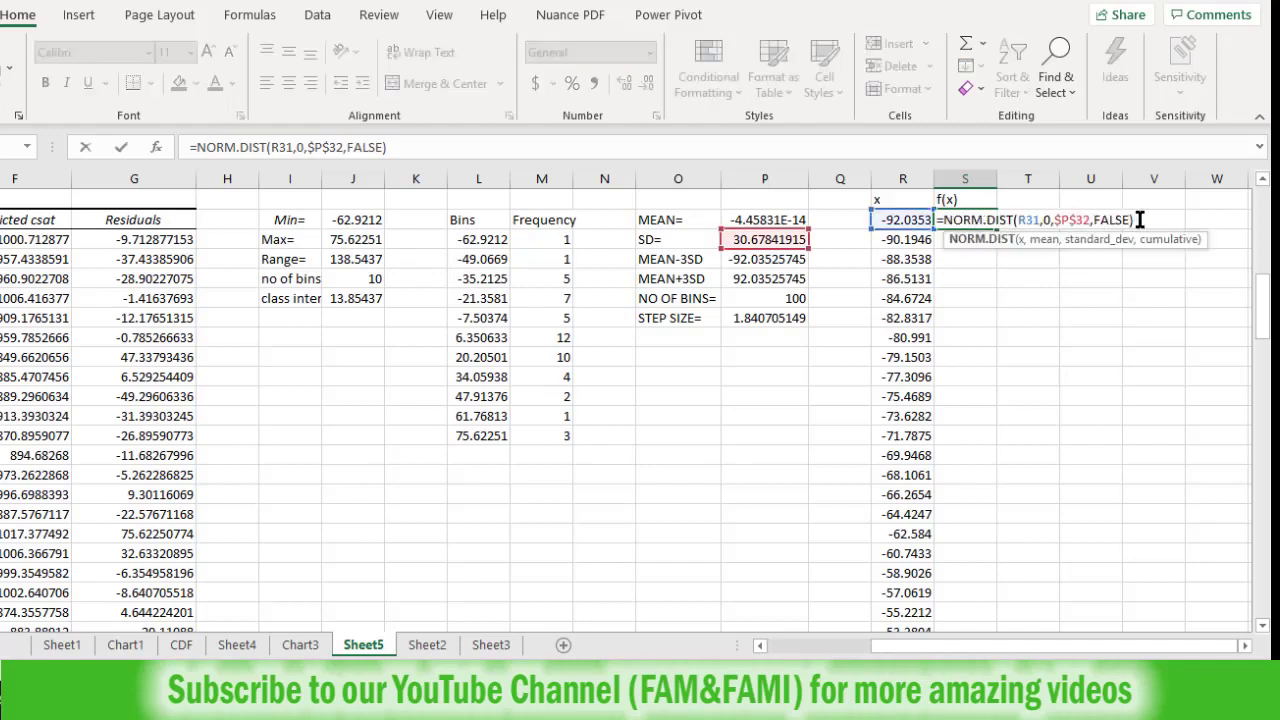
{"action": "type", "text": "*51*"}
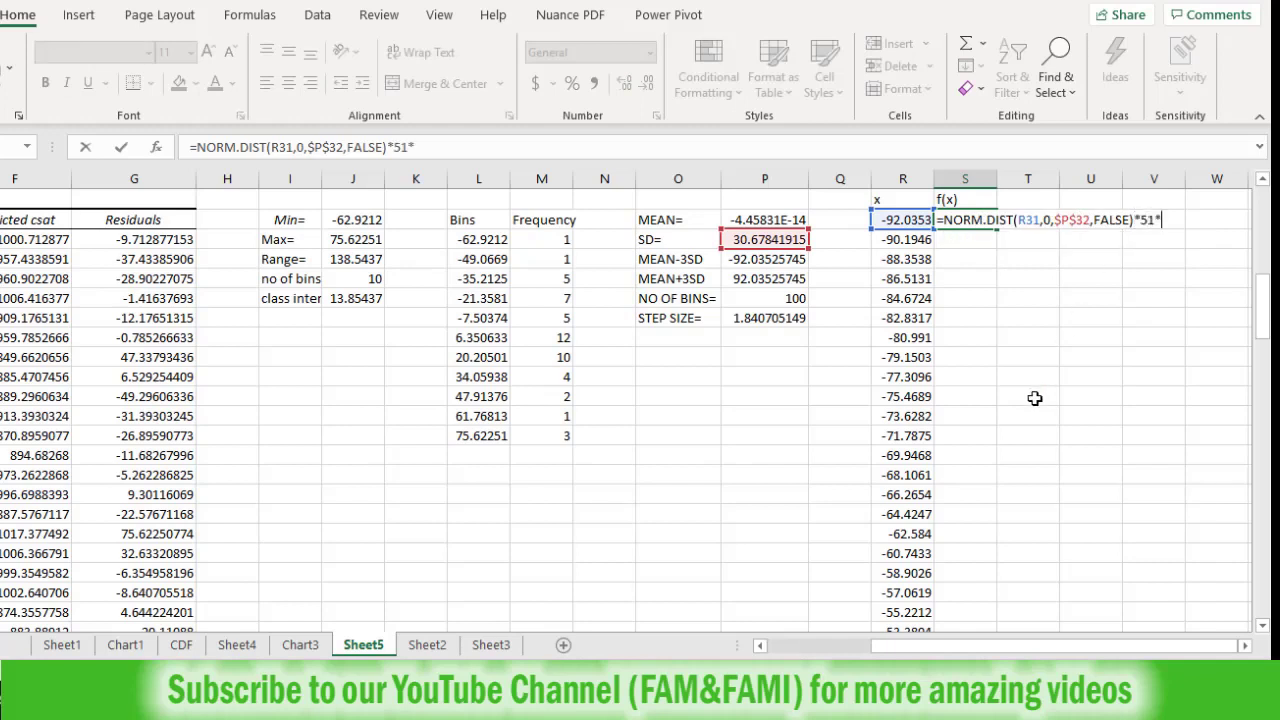
{"action": "left_click", "coordinate": [353, 298]}
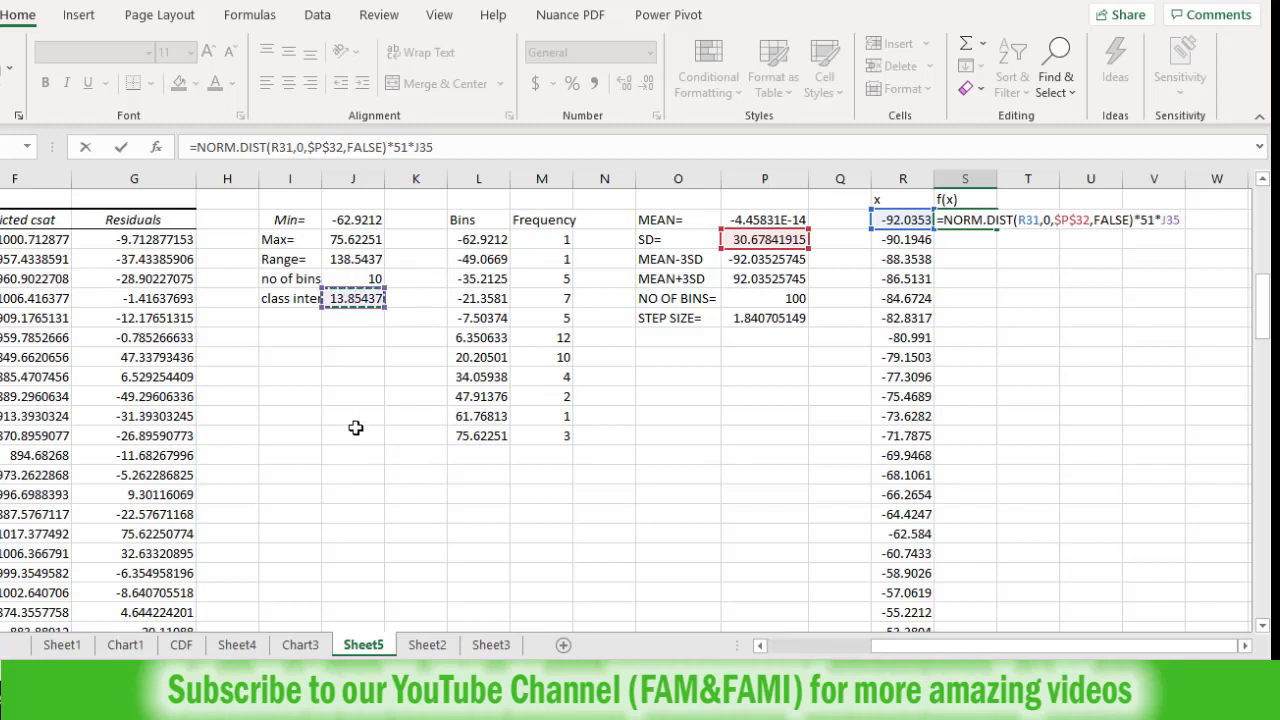
{"action": "key", "text": "F4"}
{"action": "left_click_drag", "start_coordinate": [1132, 220], "coordinate": [940, 228]}
{"action": "left_click_drag", "start_coordinate": [1140, 220], "coordinate": [1194, 221]}
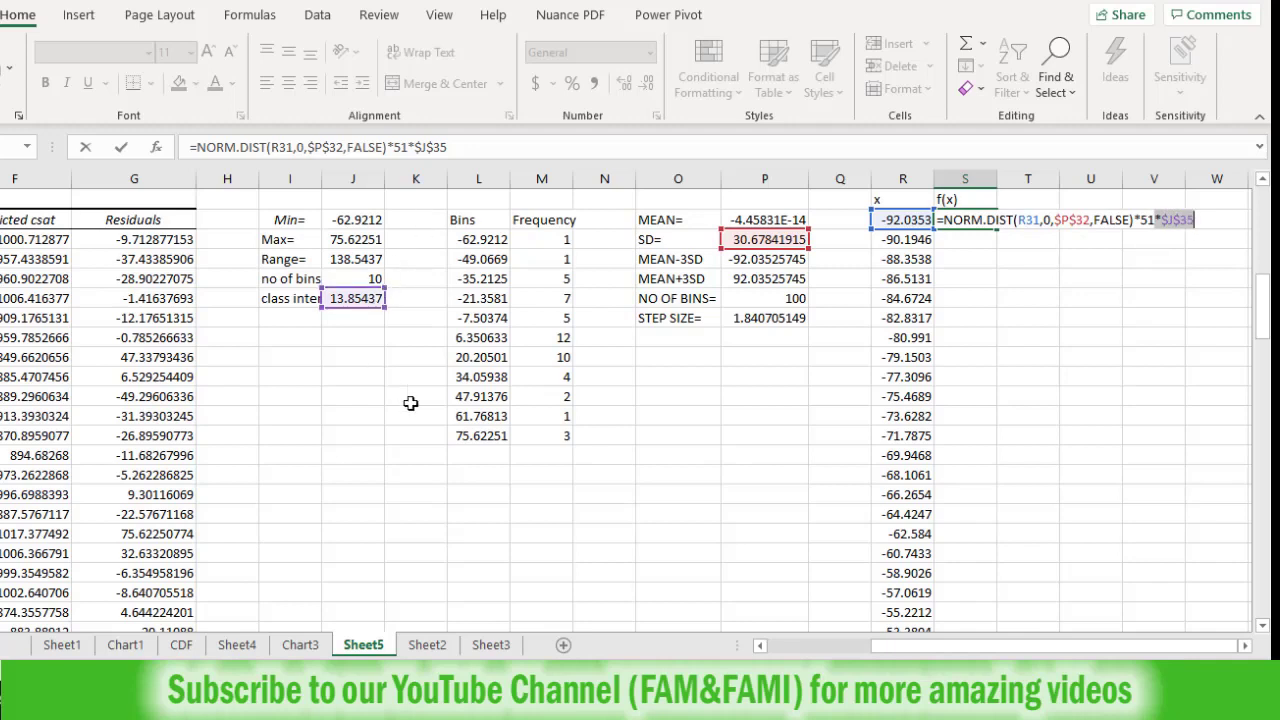
{"action": "key", "text": "ctrl+Return"}
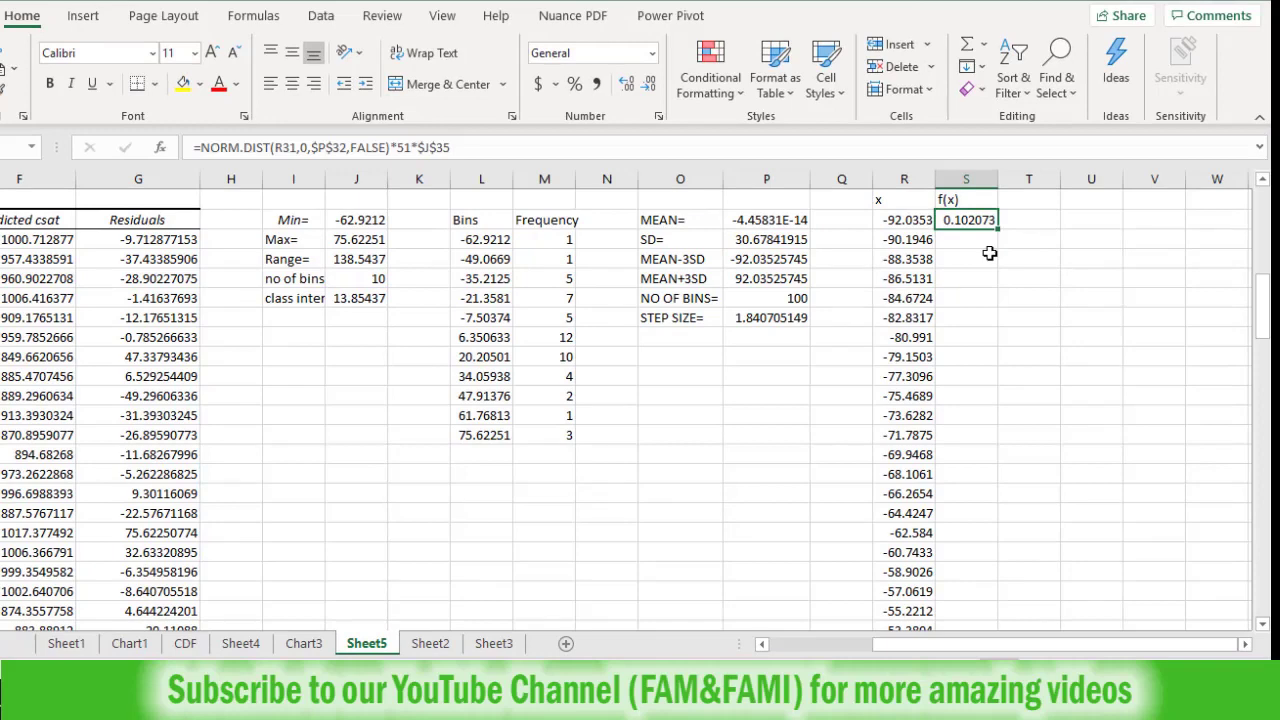
{"action": "double_click", "coordinate": [998, 228]}
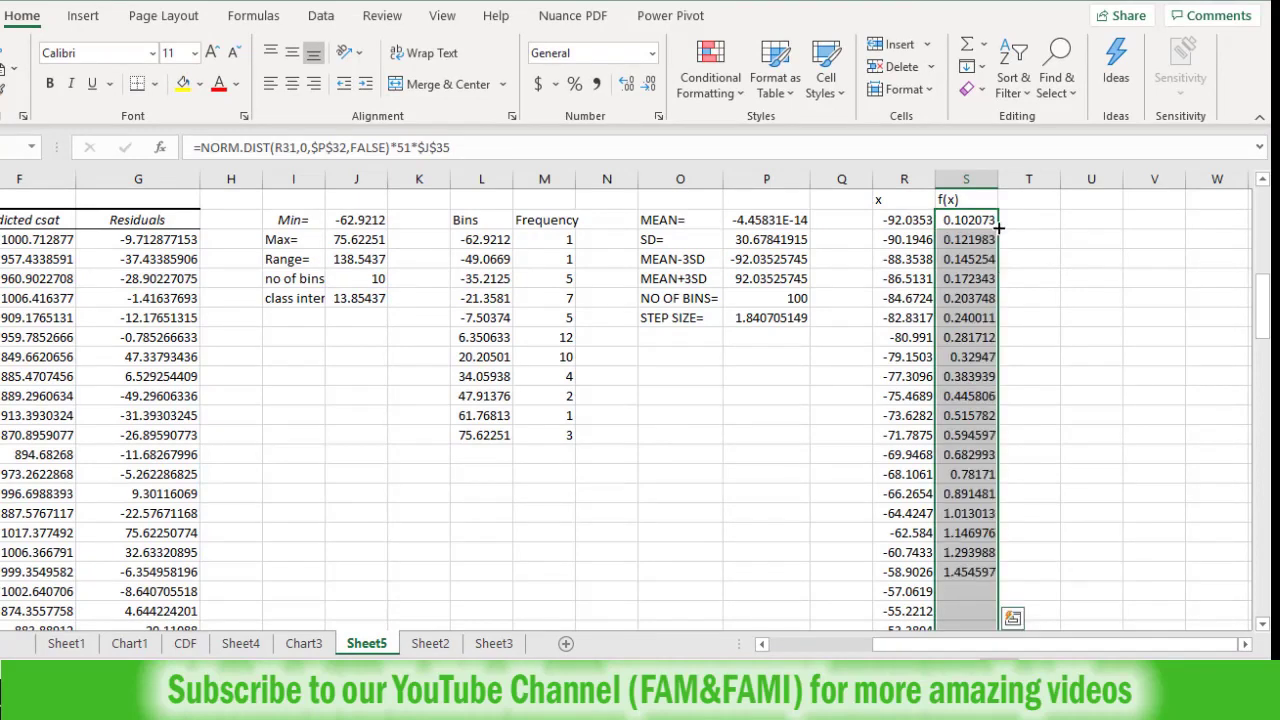
Plot the x and f(x) columns, headers included, as a Scatter with Smooth Lines chart placed beside the frequency table
{"action": "left_click", "coordinate": [903, 200]}
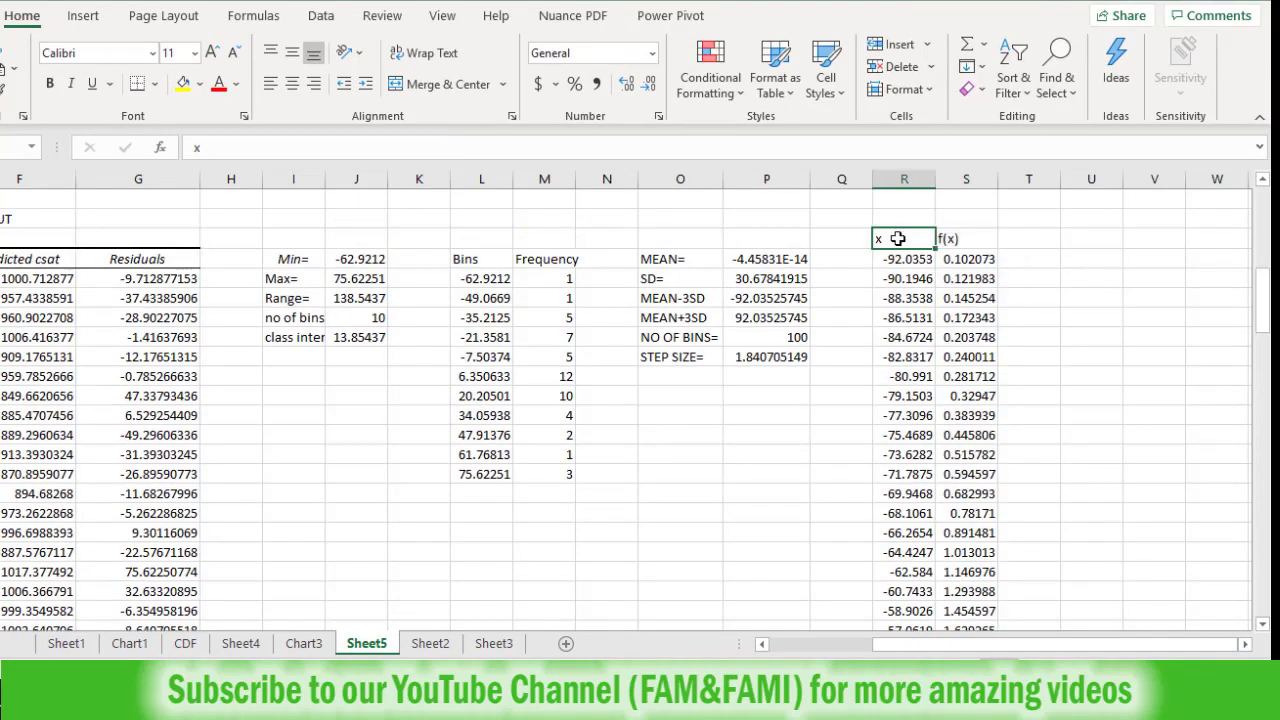
{"action": "key", "text": "ctrl+shift+Right"}
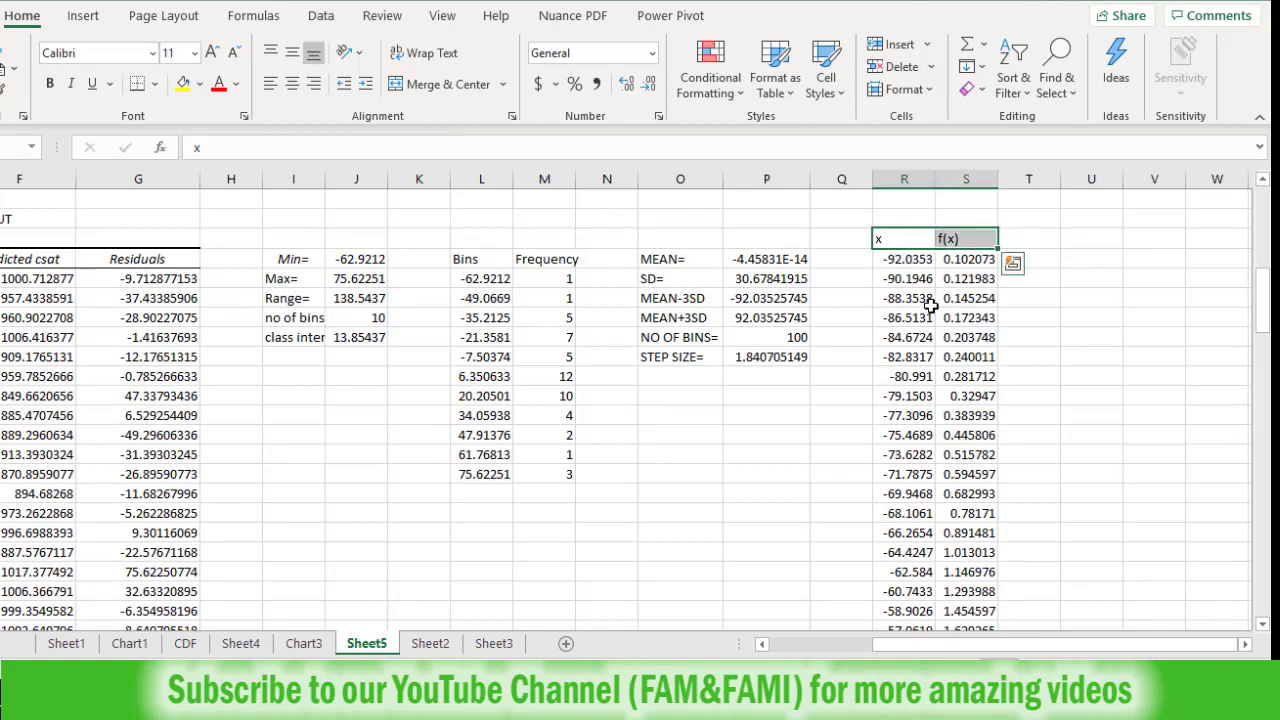
{"action": "key", "text": "ctrl+shift+Down"}
{"action": "left_click_drag", "start_coordinate": [1263, 545], "coordinate": [1263, 310]}
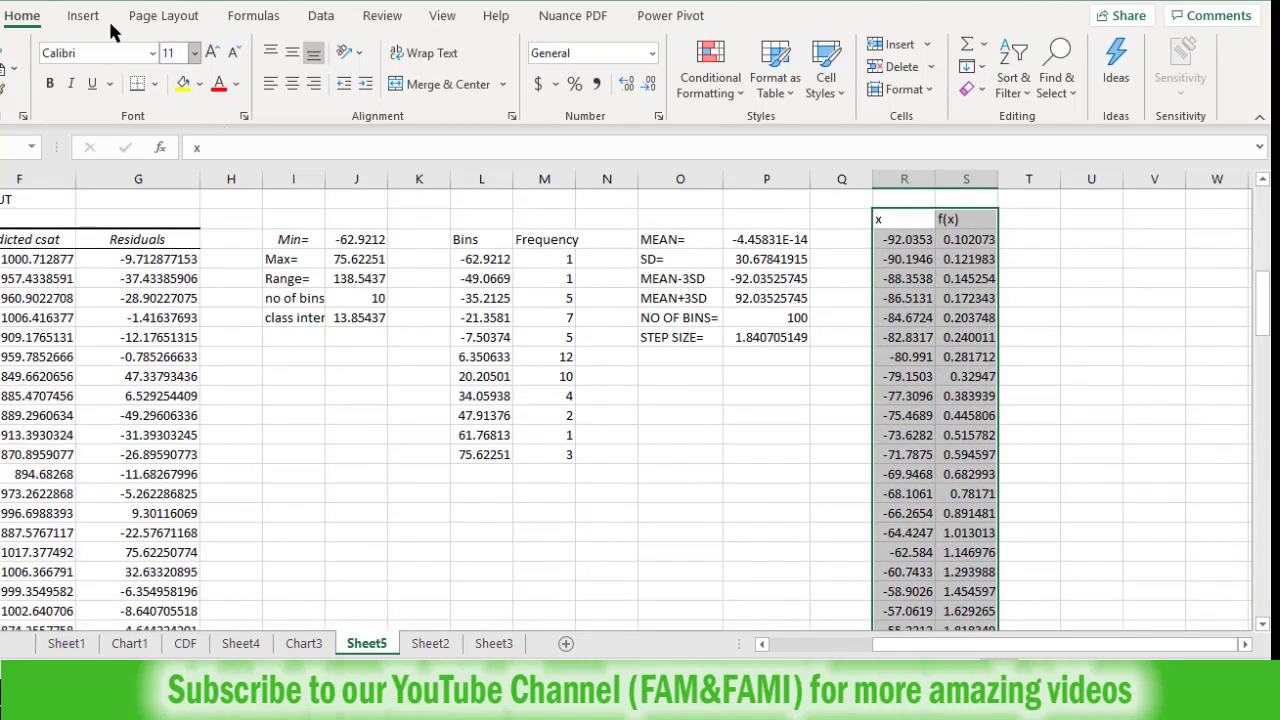
{"action": "left_click", "coordinate": [98, 22]}
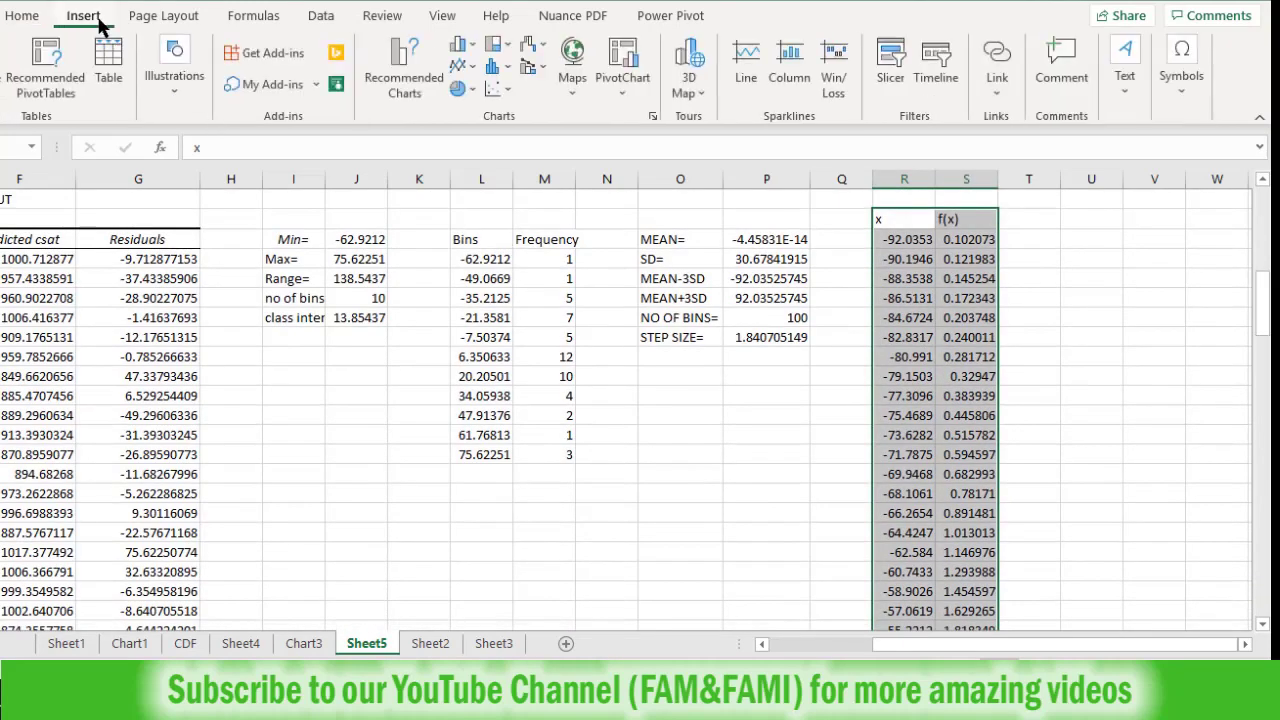
{"action": "left_click", "coordinate": [496, 88]}
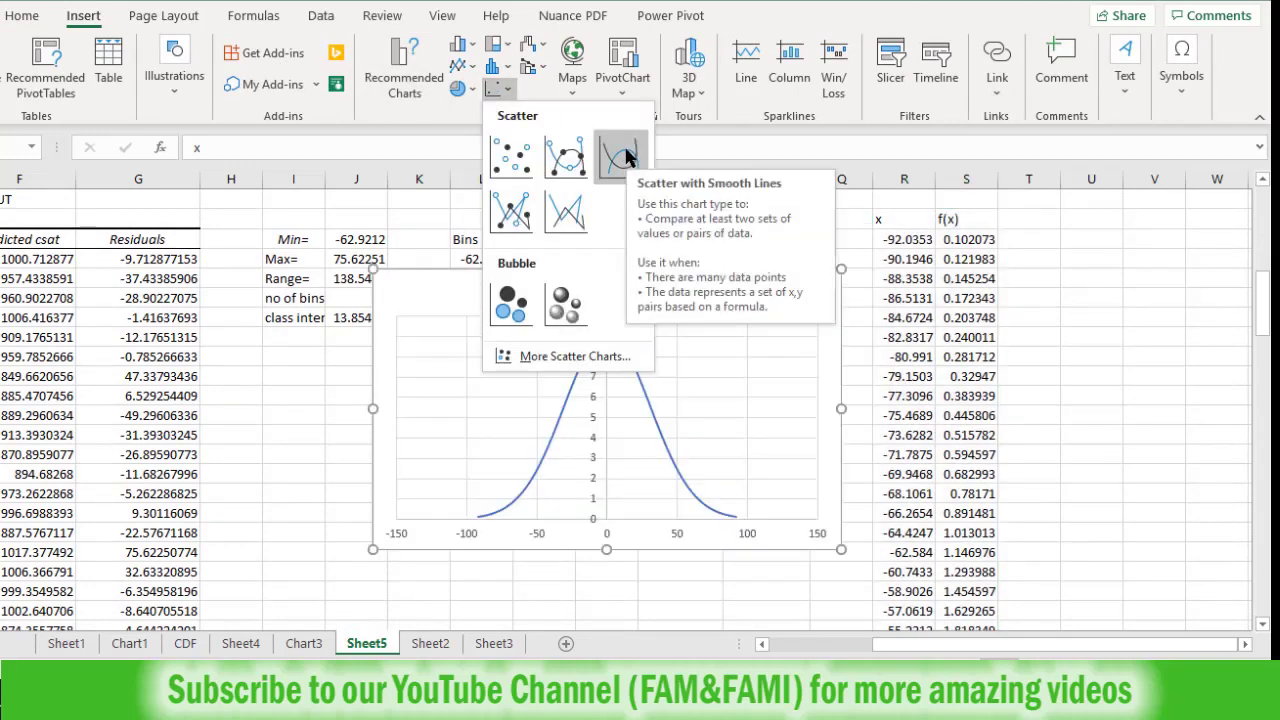
{"action": "left_click", "coordinate": [621, 156]}
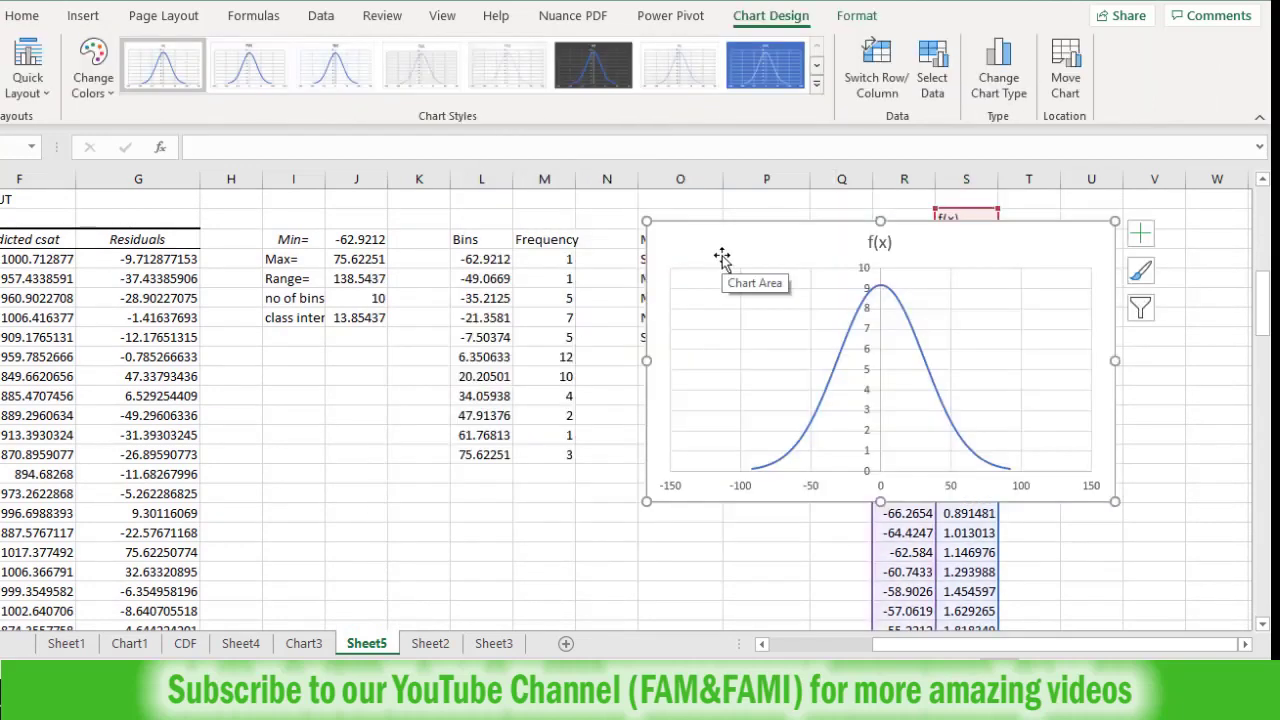
Start a new data series in the f(x) chart, taking its name from the Frequency header in M31
{"action": "left_click", "coordinate": [465, 244]}
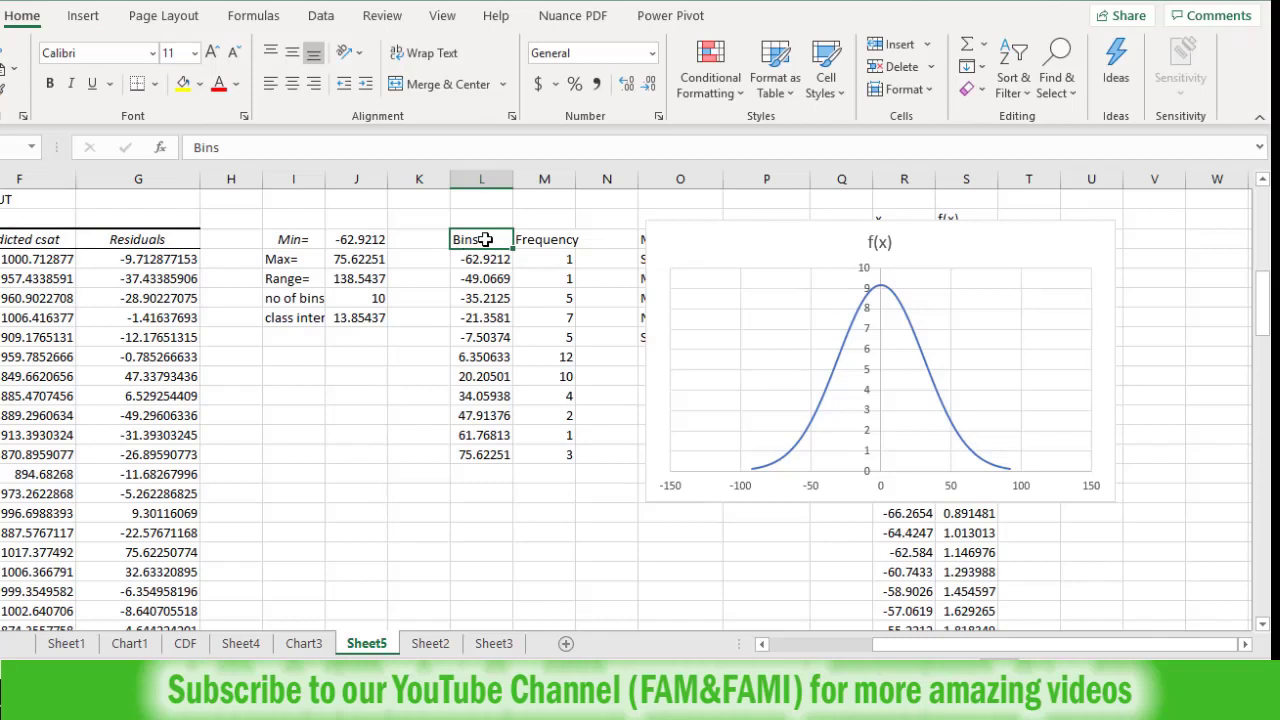
{"action": "left_click_drag", "start_coordinate": [486, 240], "coordinate": [556, 462]}
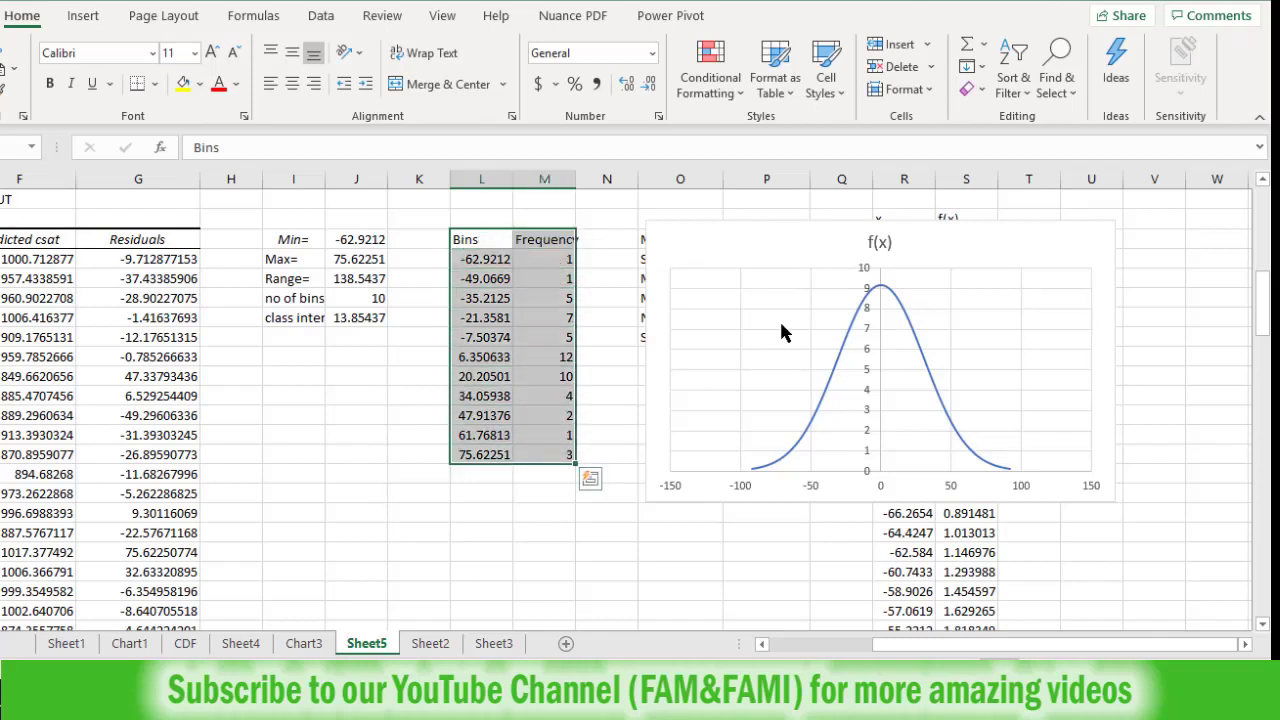
{"action": "left_click", "coordinate": [810, 250]}
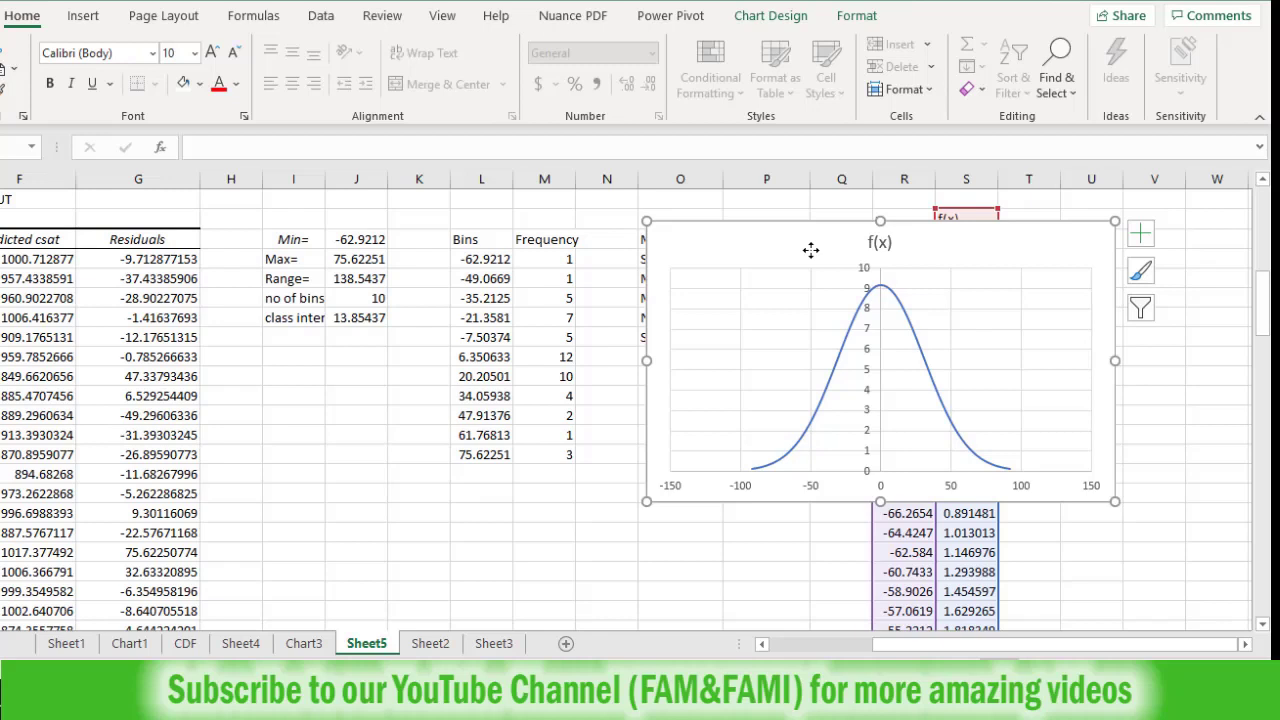
{"action": "scroll", "coordinate": [806, 236], "scroll_direction": "down", "scroll_amount": 1}
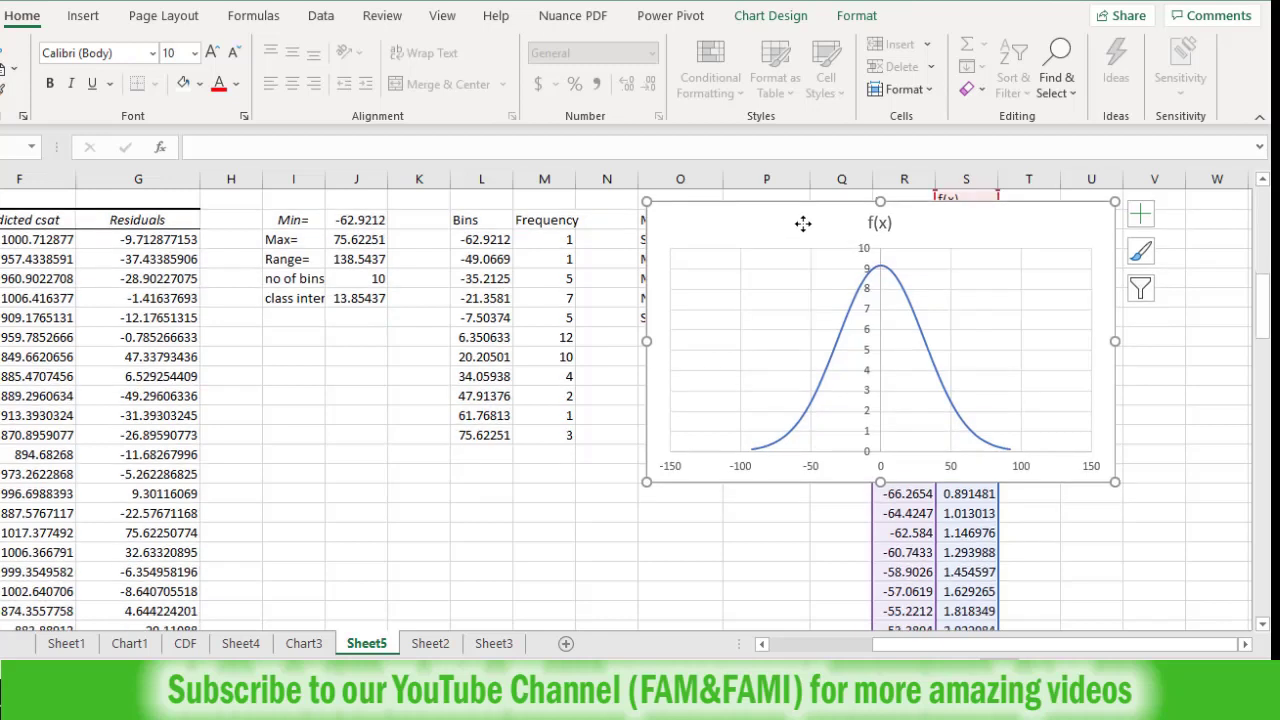
{"action": "right_click", "coordinate": [803, 227]}
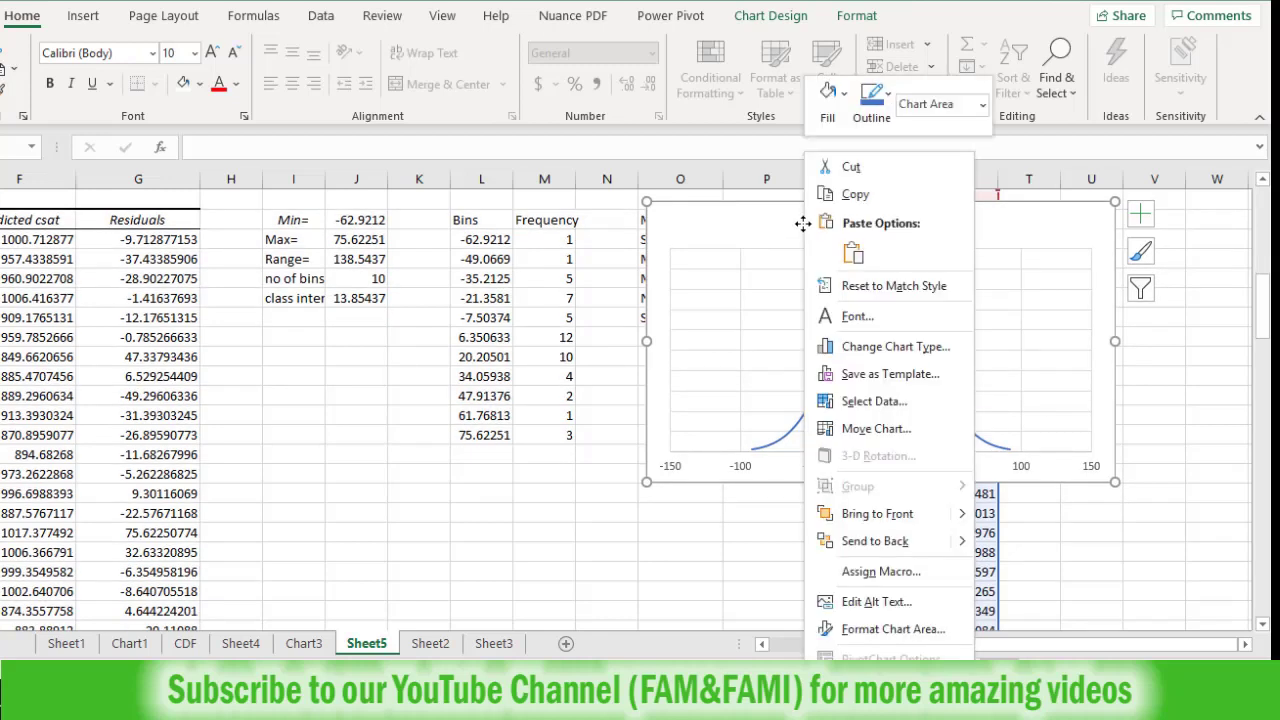
{"action": "left_click", "coordinate": [873, 401]}
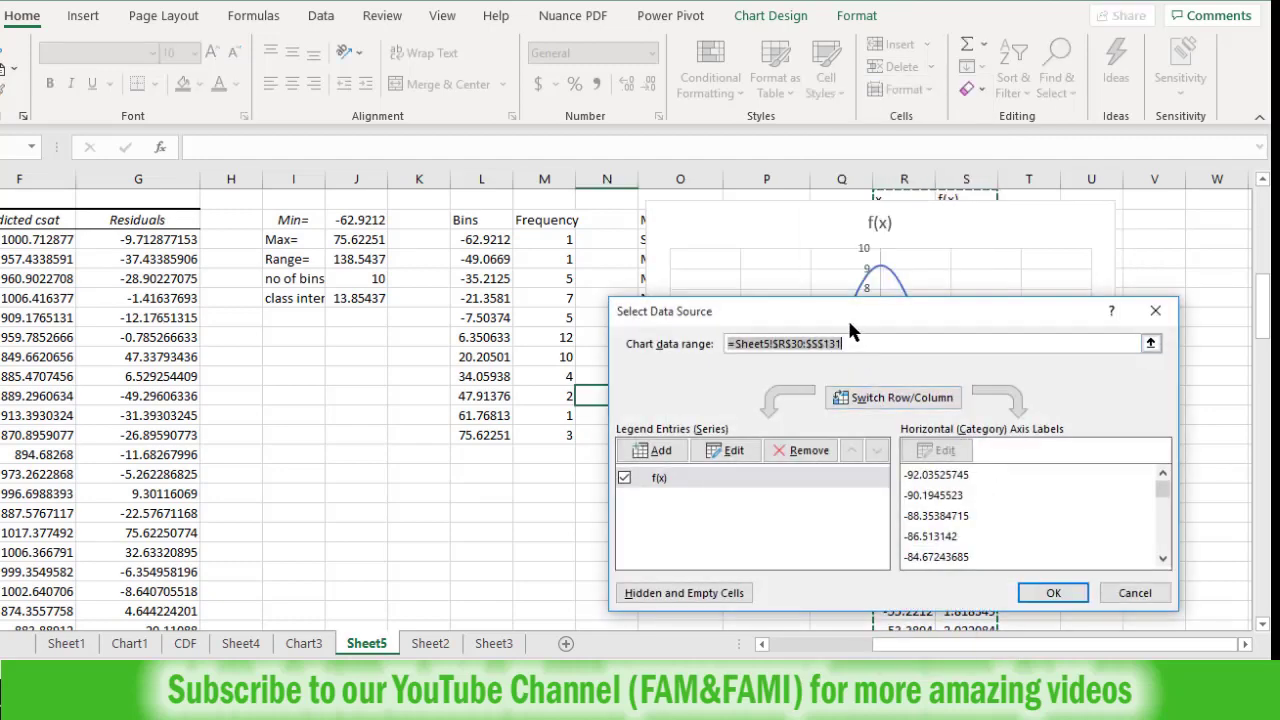
{"action": "left_click", "coordinate": [661, 452]}
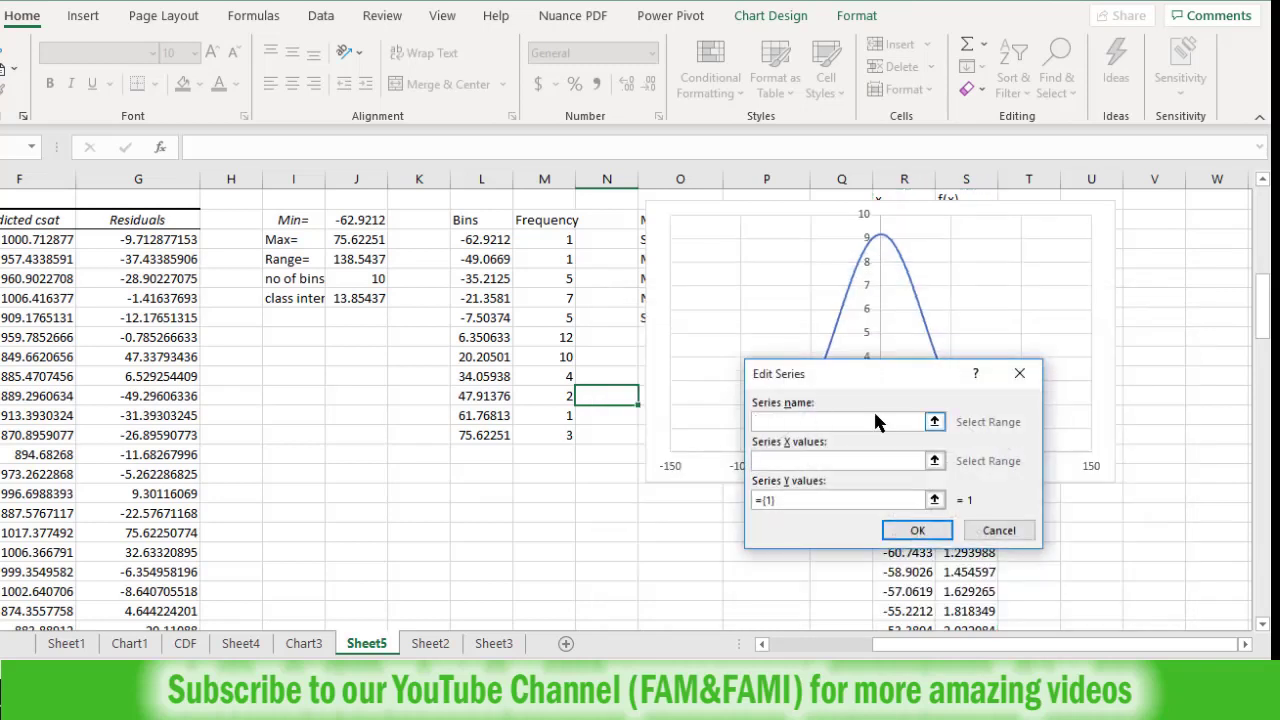
{"action": "left_click", "coordinate": [932, 422]}
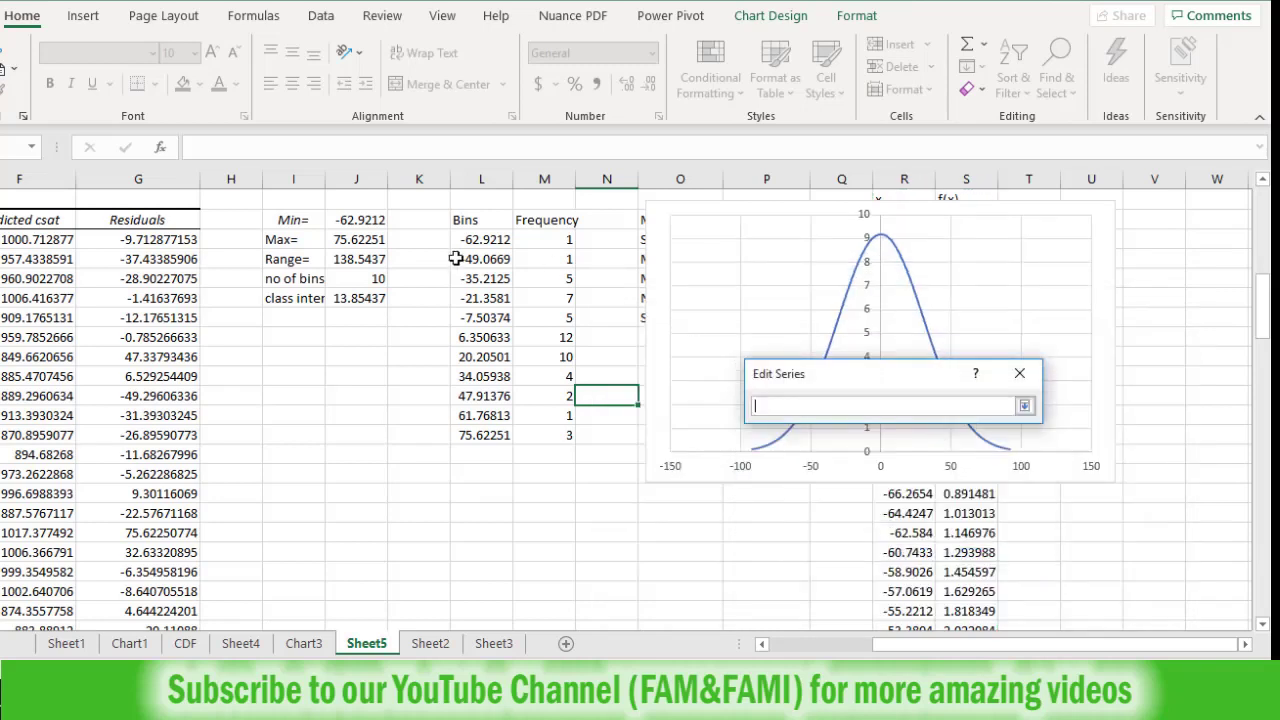
{"action": "left_click", "coordinate": [540, 224]}
{"action": "left_click", "coordinate": [1024, 405]}
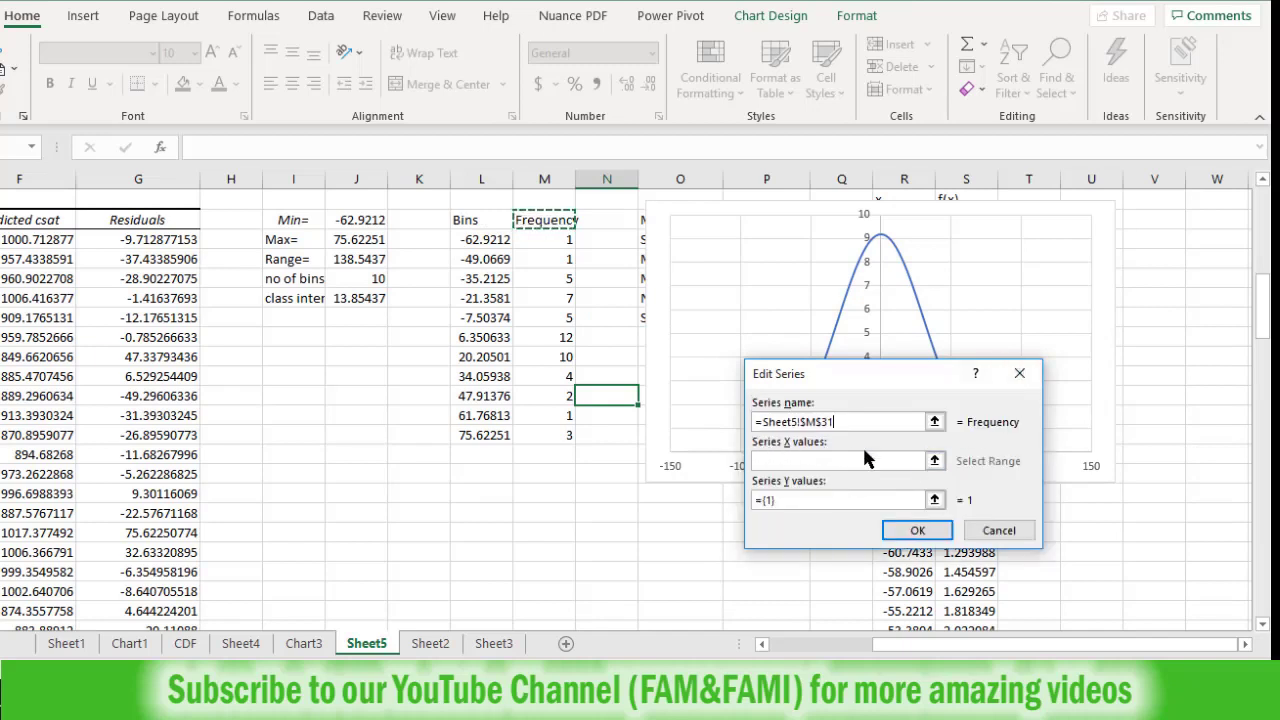
Assign the bins in L32:L42 as the Frequency series' X values and the frequencies in M32:M42 as its Y values
{"action": "left_click", "coordinate": [934, 460]}
{"action": "left_click_drag", "start_coordinate": [488, 246], "coordinate": [503, 435]}
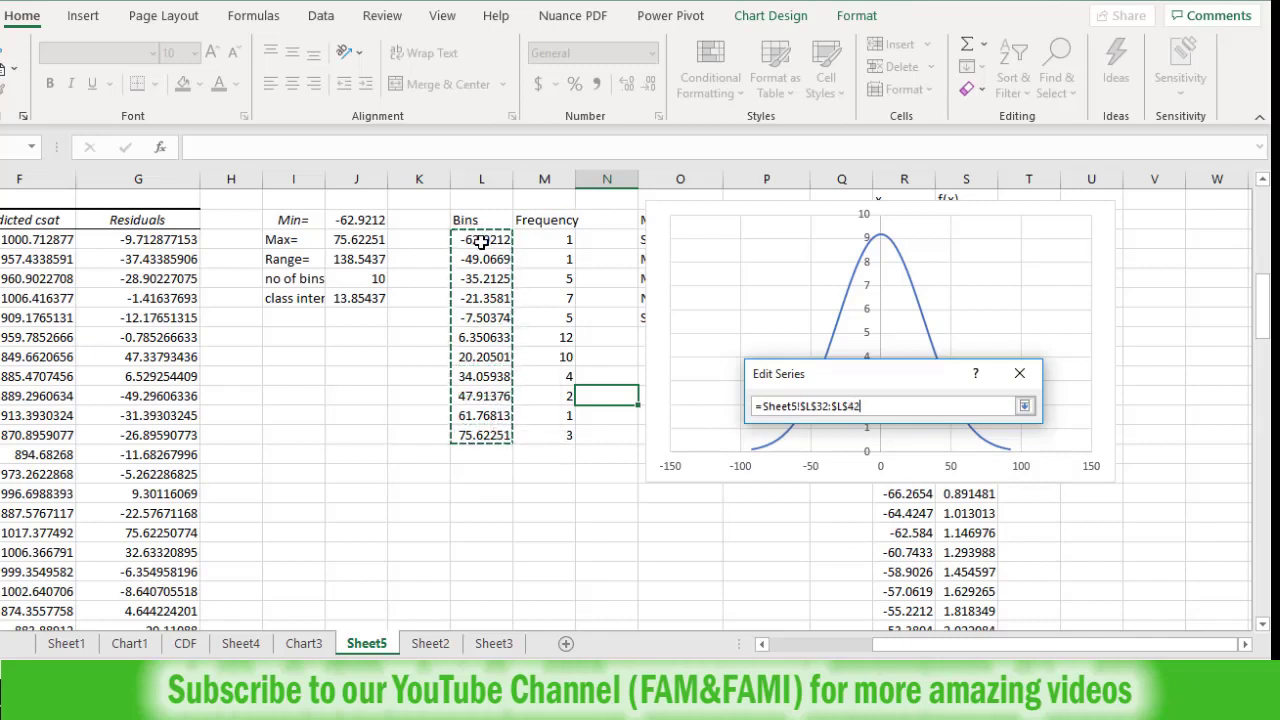
{"action": "left_click", "coordinate": [1024, 405]}
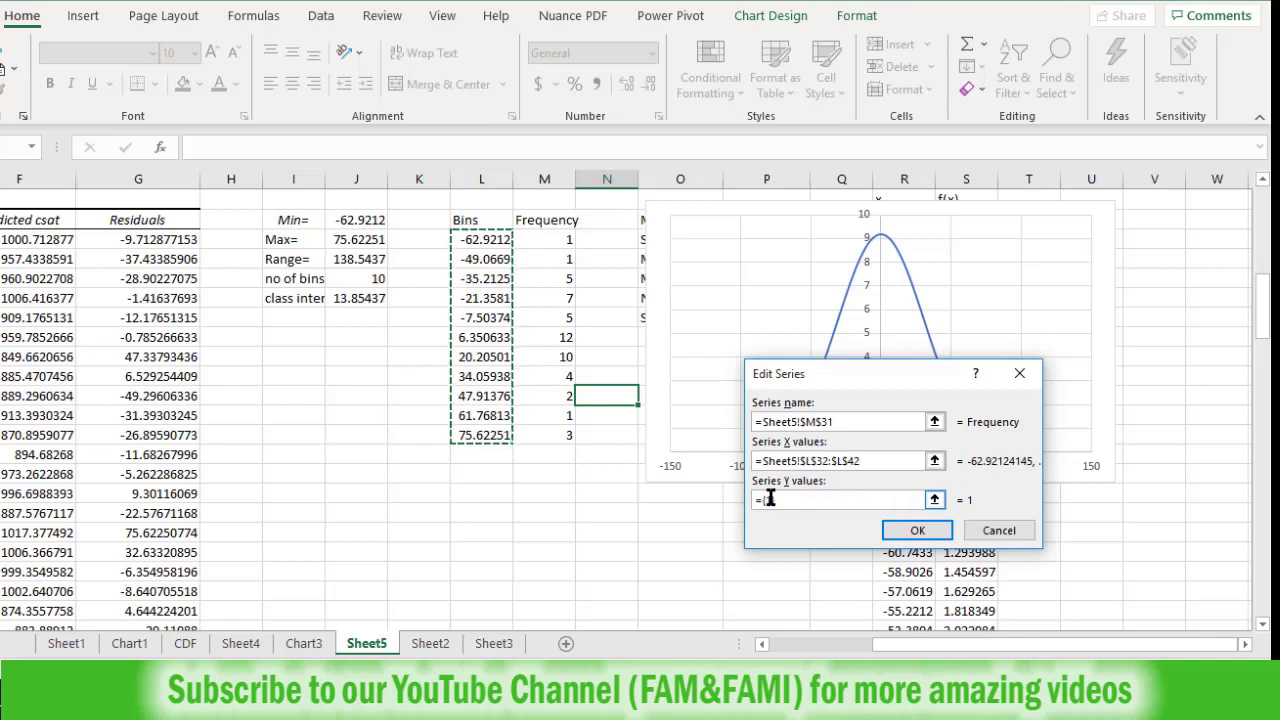
{"action": "left_click", "coordinate": [934, 500]}
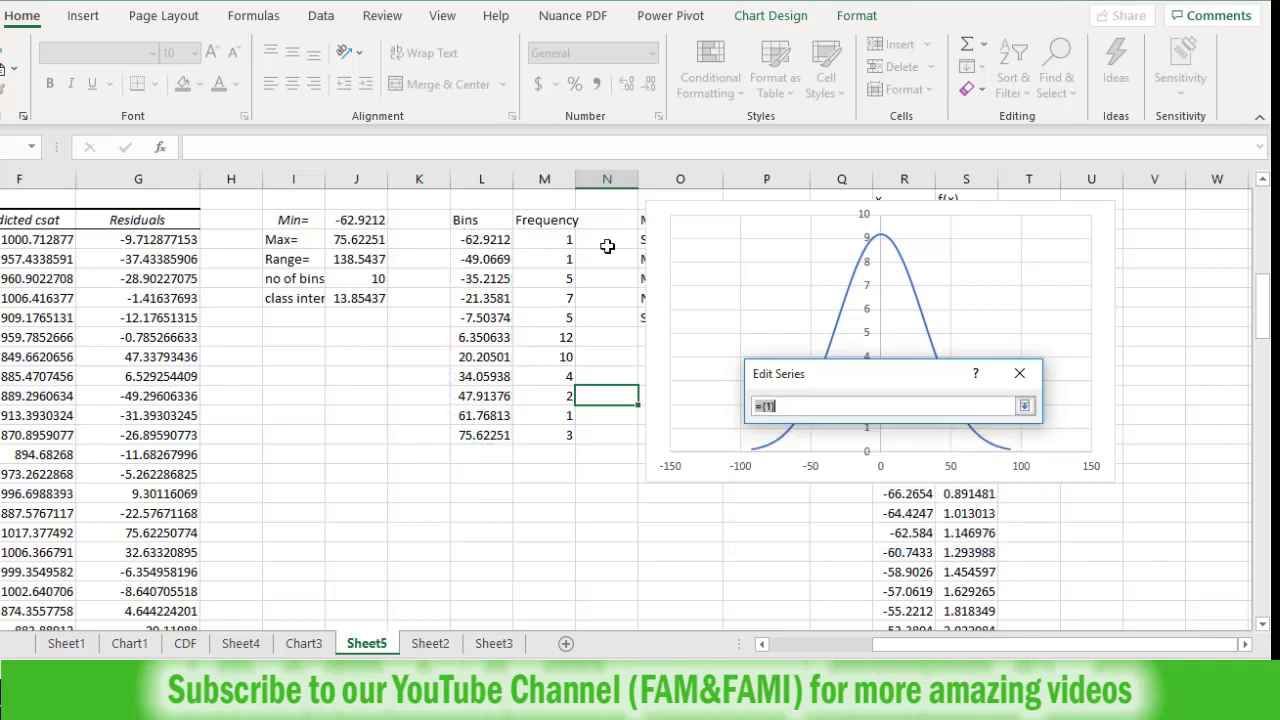
{"action": "left_click_drag", "start_coordinate": [566, 241], "coordinate": [548, 437]}
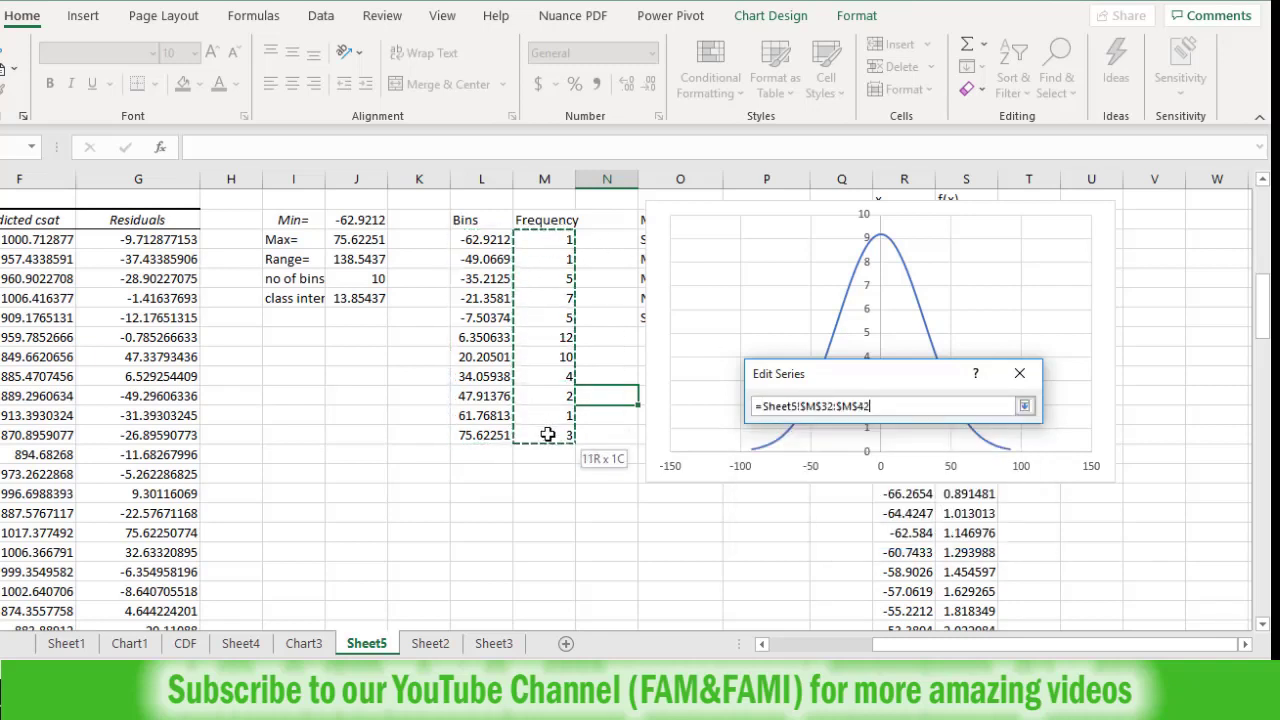
{"action": "left_click", "coordinate": [1024, 406]}
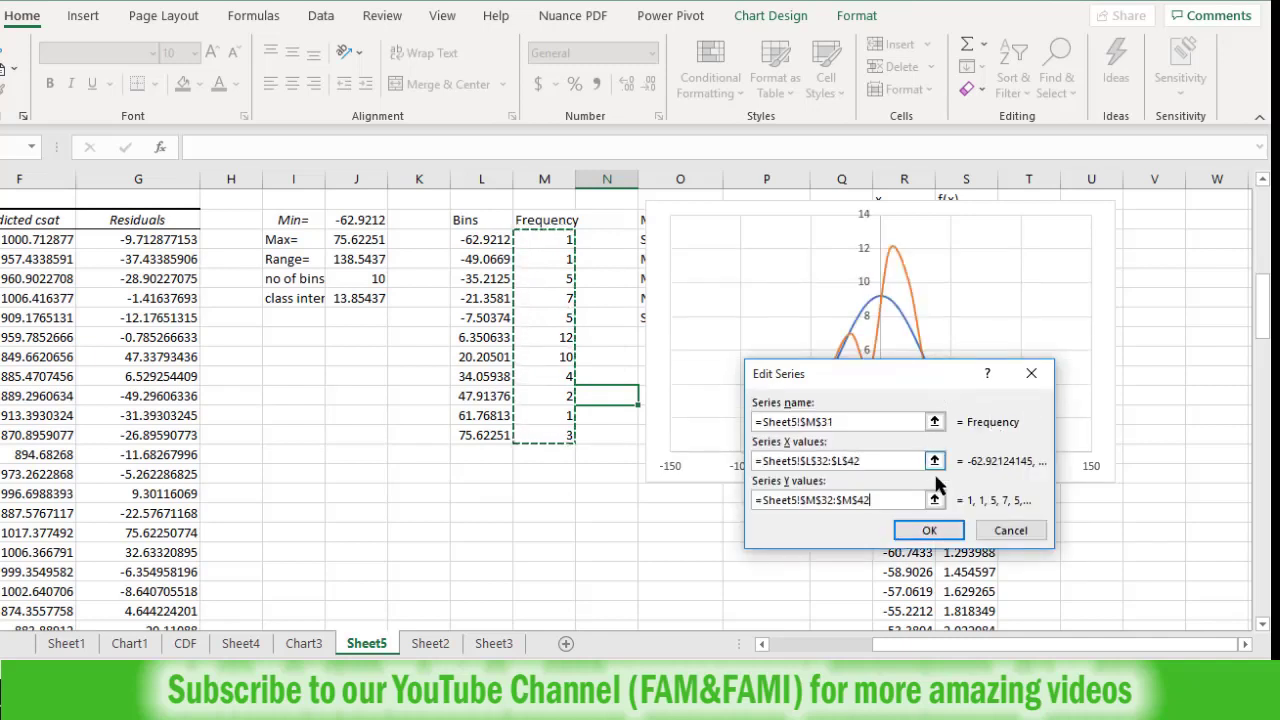
{"action": "left_click", "coordinate": [950, 531]}
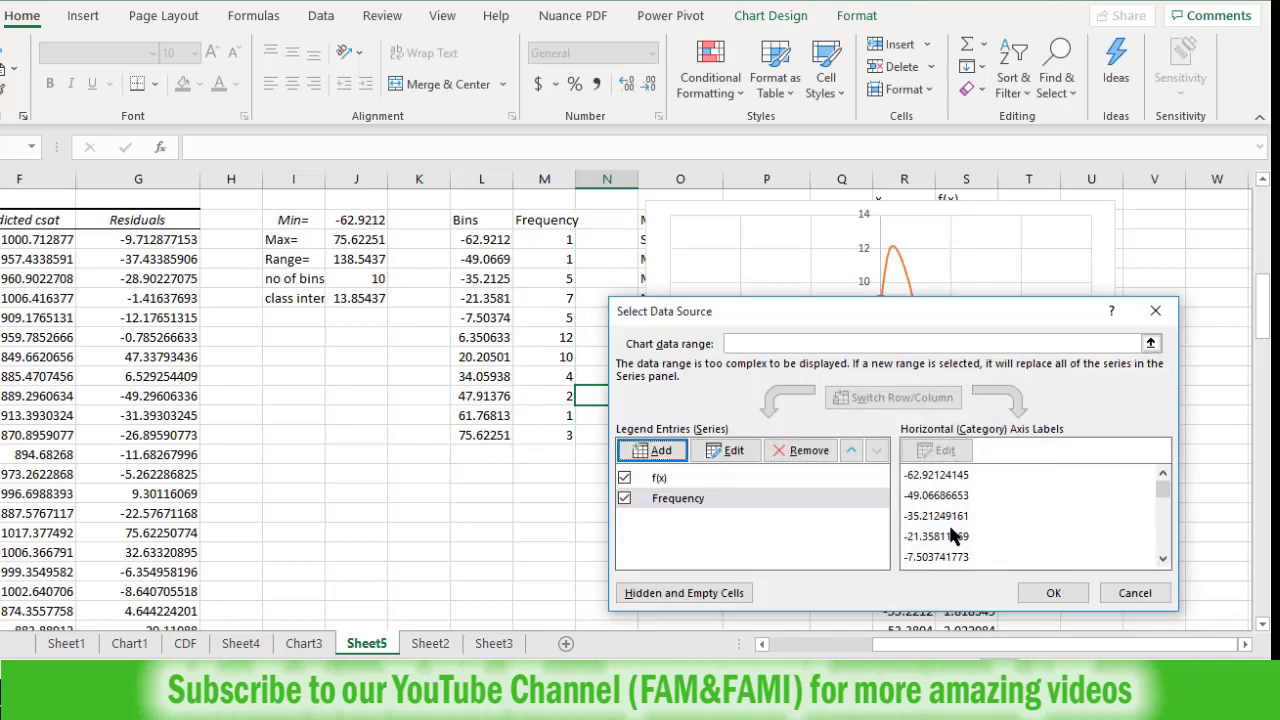
{"action": "left_click", "coordinate": [1056, 594]}
Add error bars to the chart's Frequency series and open their detailed formatting options
{"action": "left_click", "coordinate": [915, 313]}
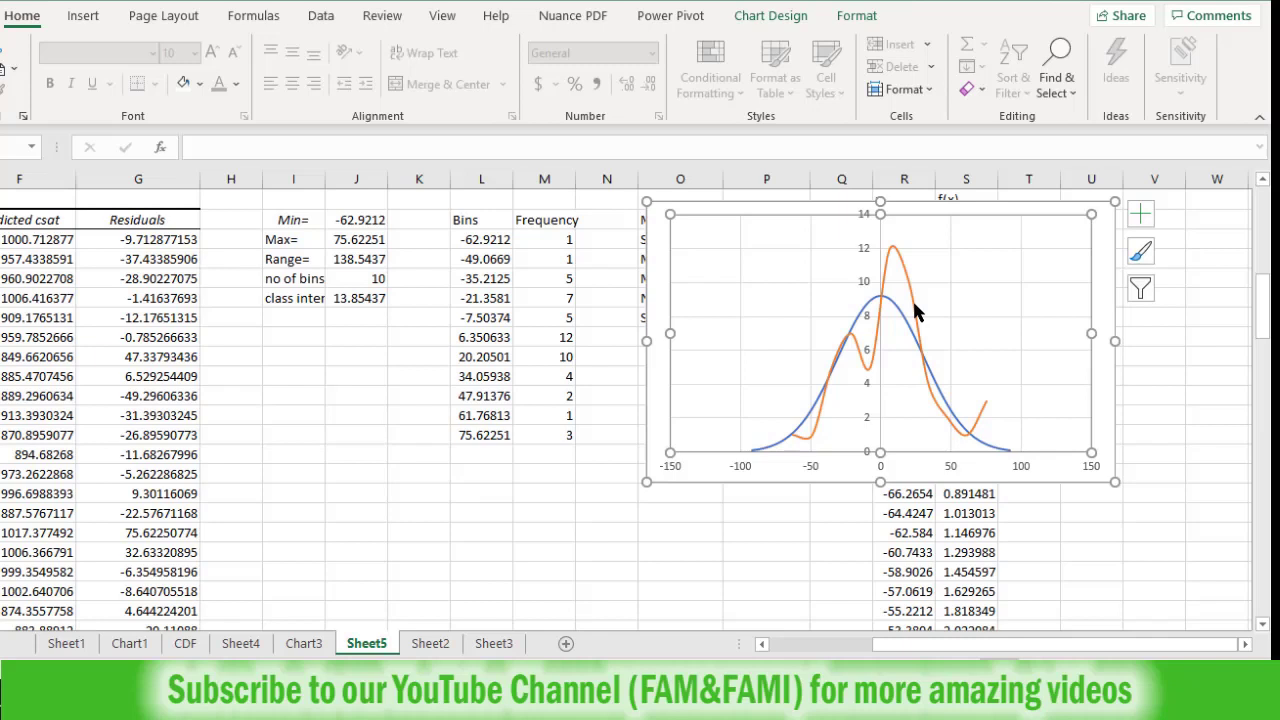
{"action": "left_click", "coordinate": [916, 313]}
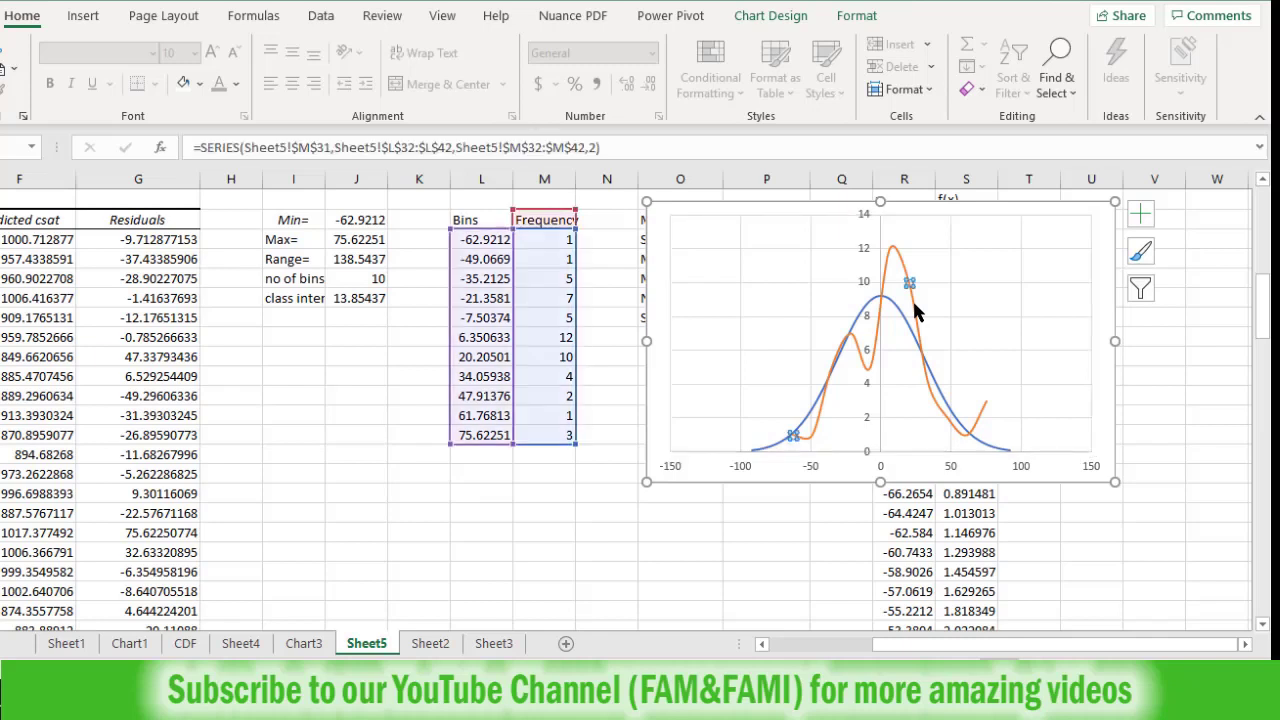
{"action": "left_click", "coordinate": [790, 16]}
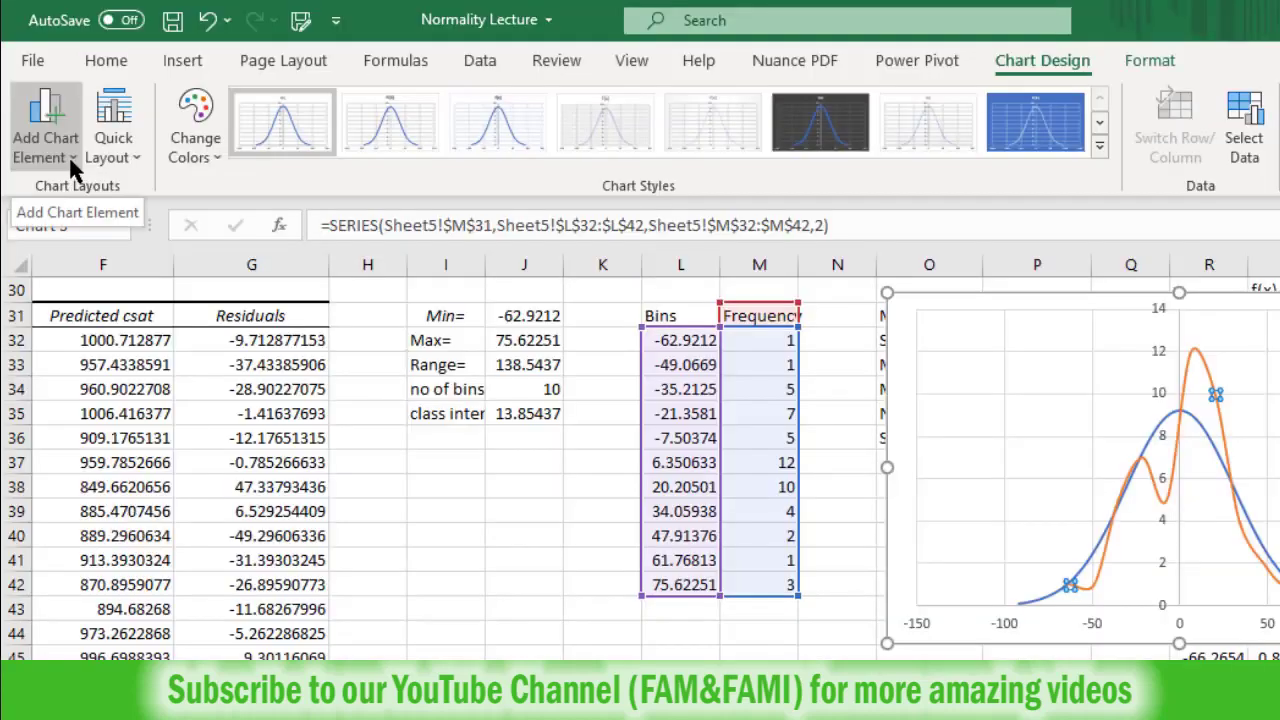
{"action": "left_click", "coordinate": [0, 66]}
{"action": "mouse_move", "coordinate": [8, 265]}
{"action": "mouse_move", "coordinate": [95, 360]}
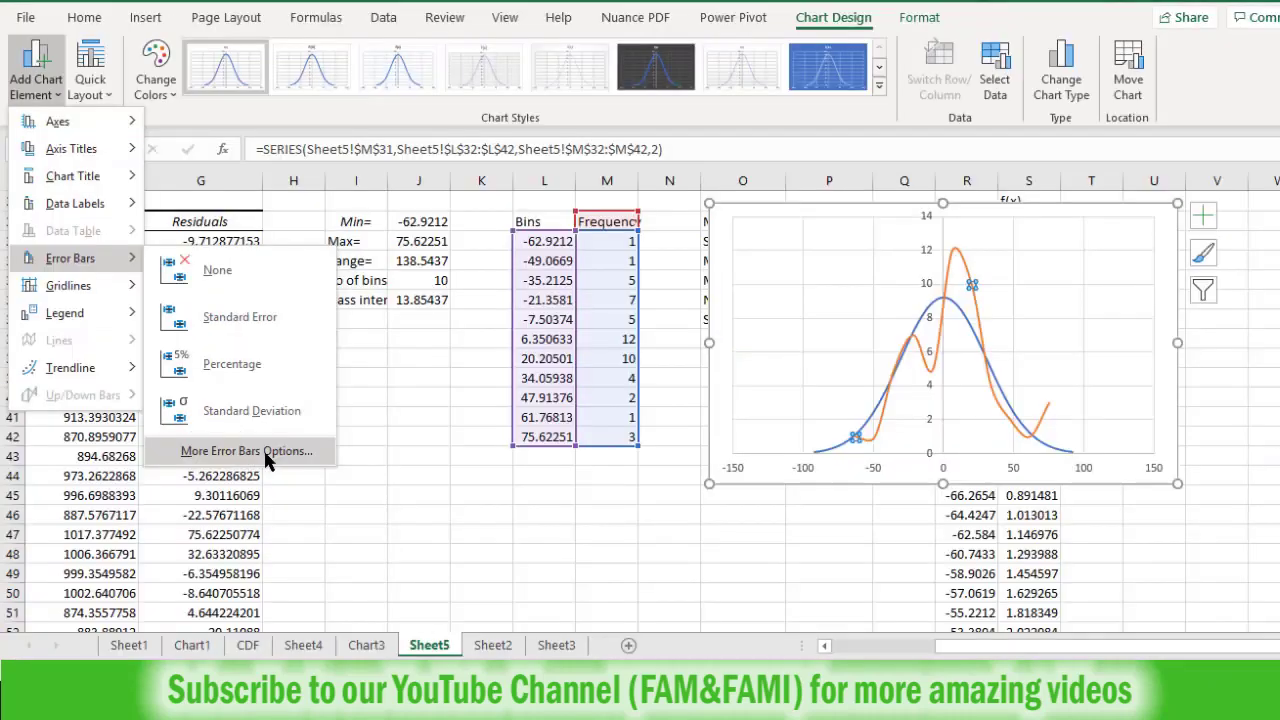
{"action": "left_click", "coordinate": [265, 452]}
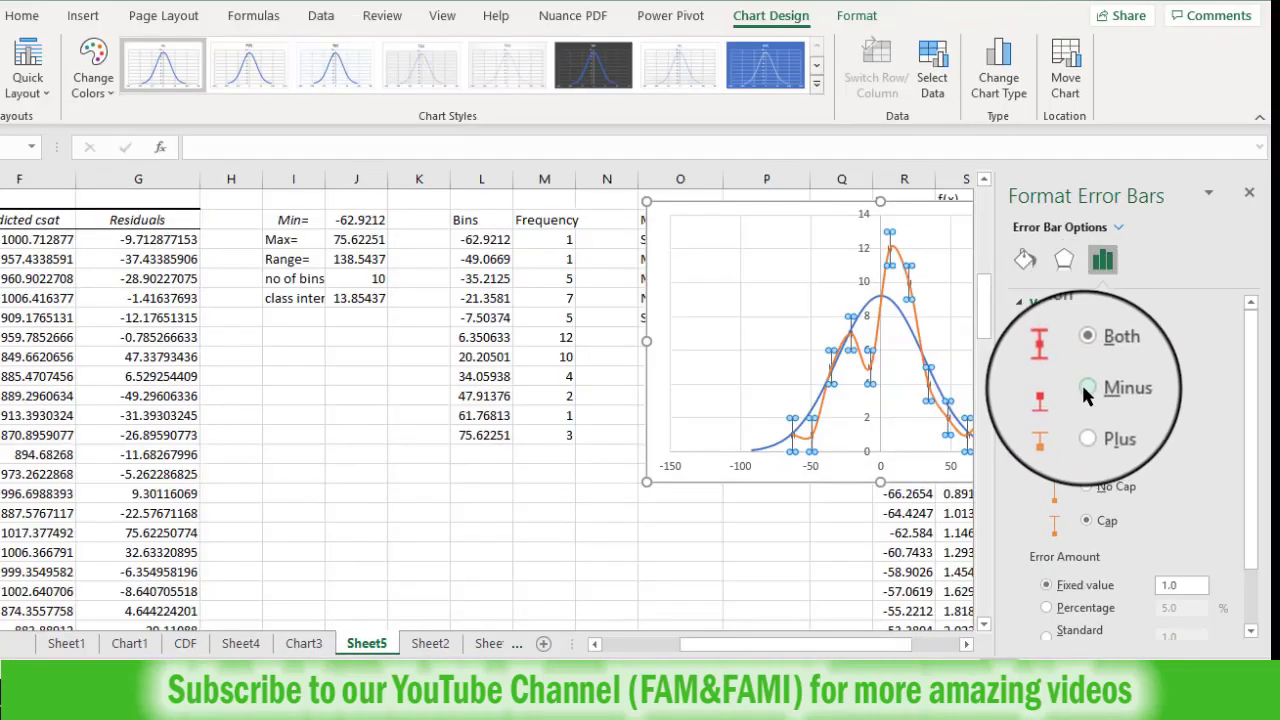
Set the Frequency series' vertical error bars to Minus direction, No Cap, and a percentage error amount of 100%
{"action": "left_click", "coordinate": [1086, 388]}
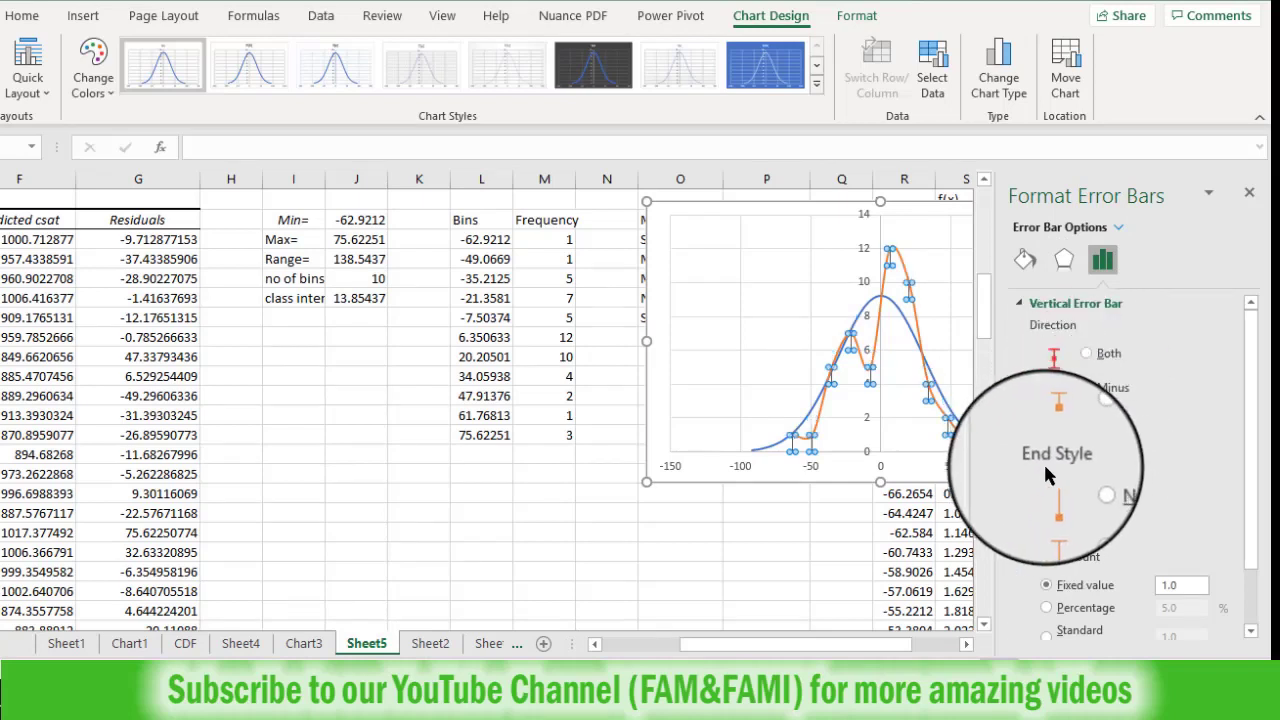
{"action": "left_click", "coordinate": [1087, 482]}
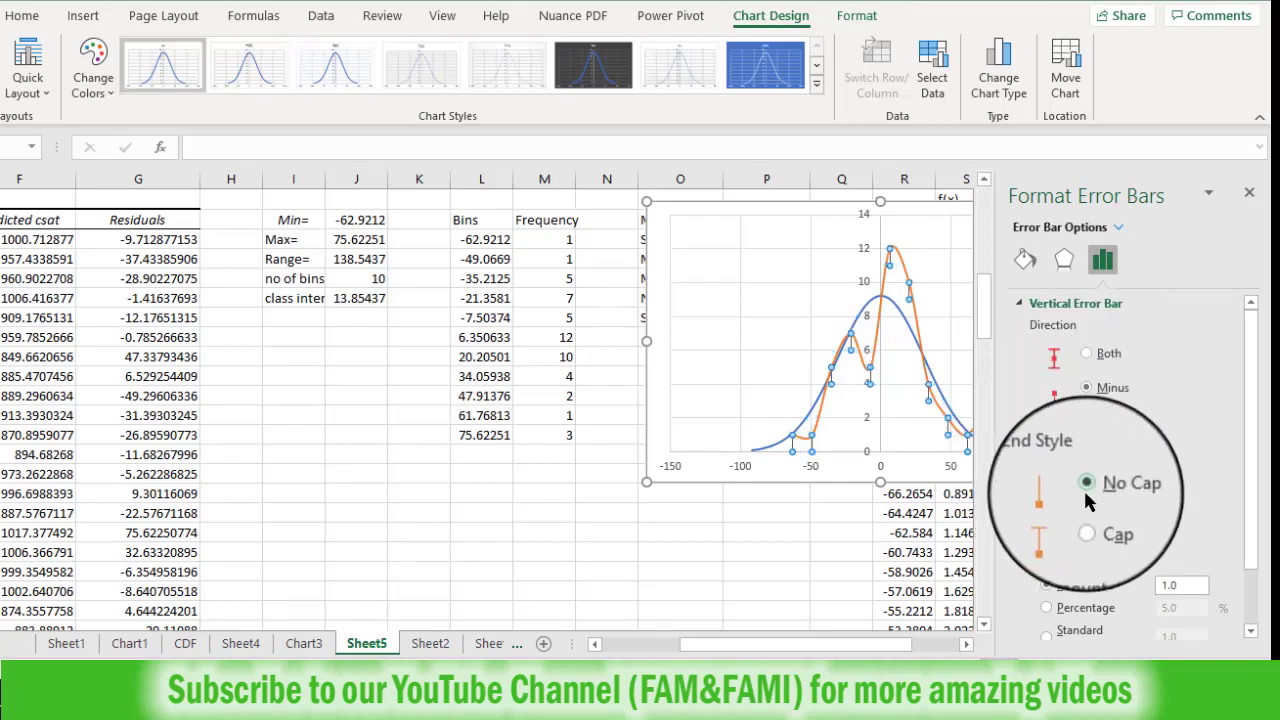
{"action": "left_click", "coordinate": [1046, 607]}
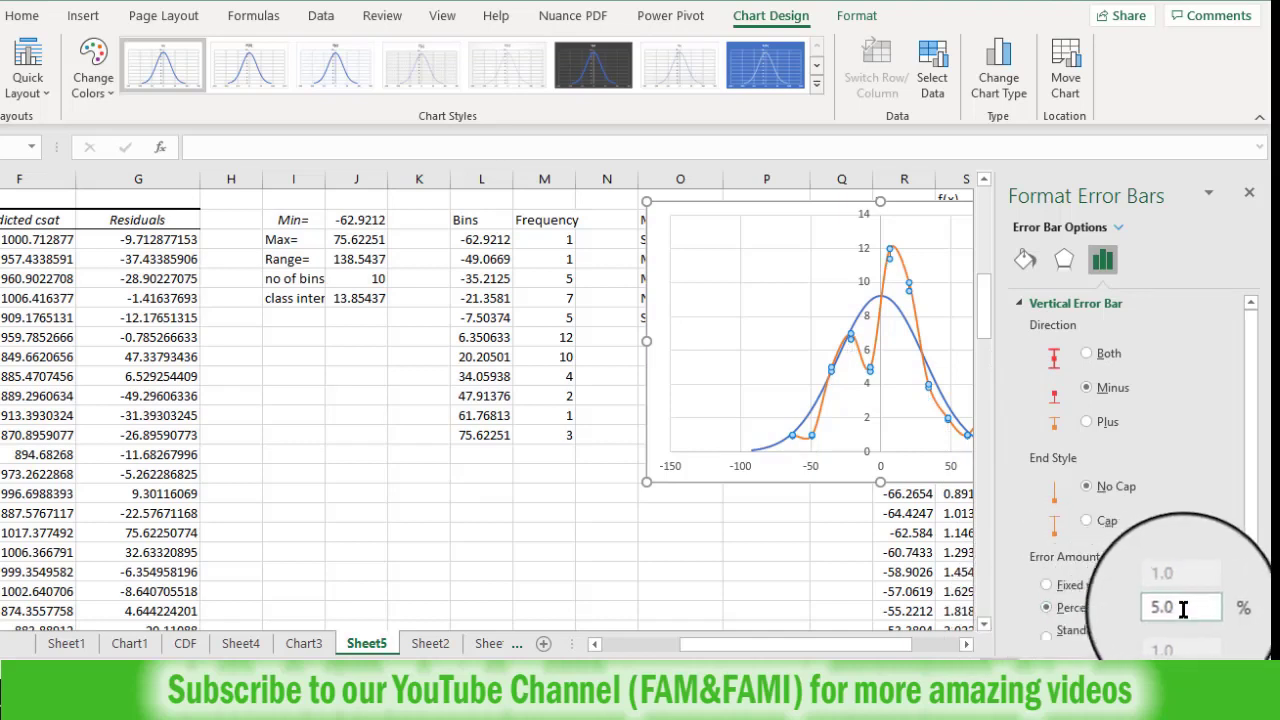
{"action": "left_click_drag", "start_coordinate": [1179, 606], "coordinate": [1148, 604]}
{"action": "type", "text": "100"}
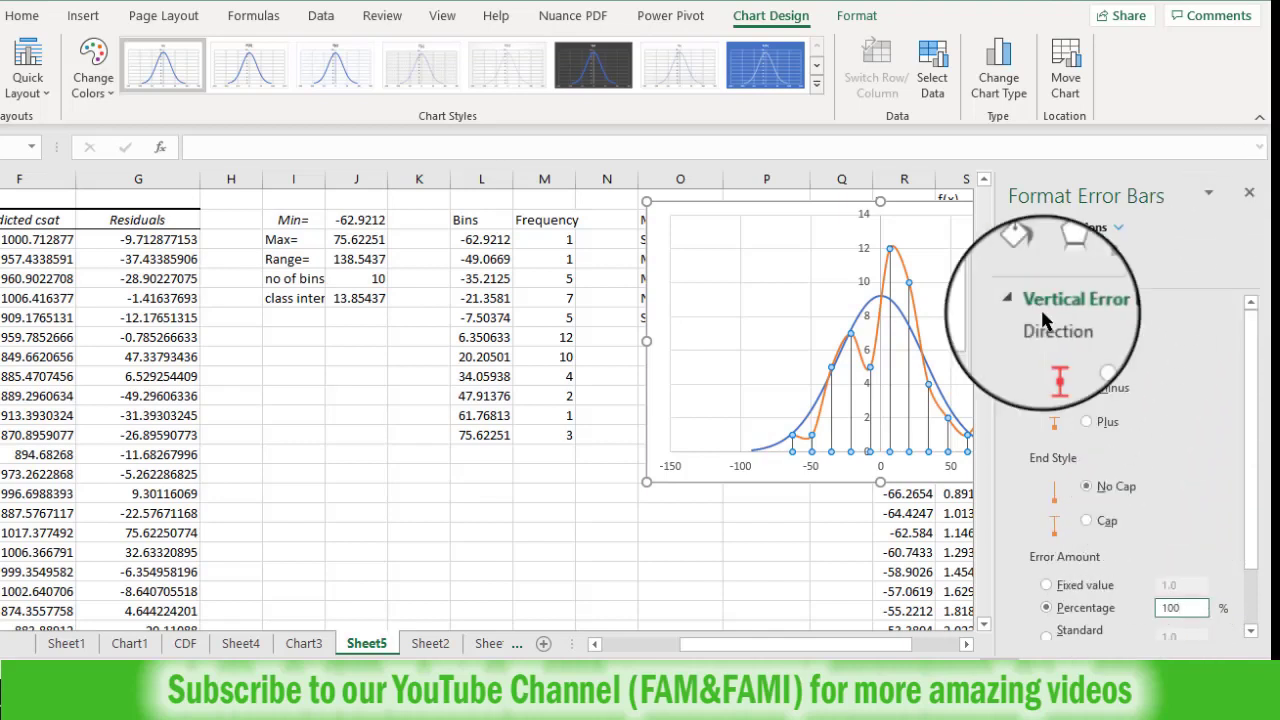
Move the chart over the cells below the class interval and NO OF BINS rows, and set the vertical error bars' line width to 13 pt
{"action": "left_click_drag", "start_coordinate": [658, 256], "coordinate": [394, 320]}
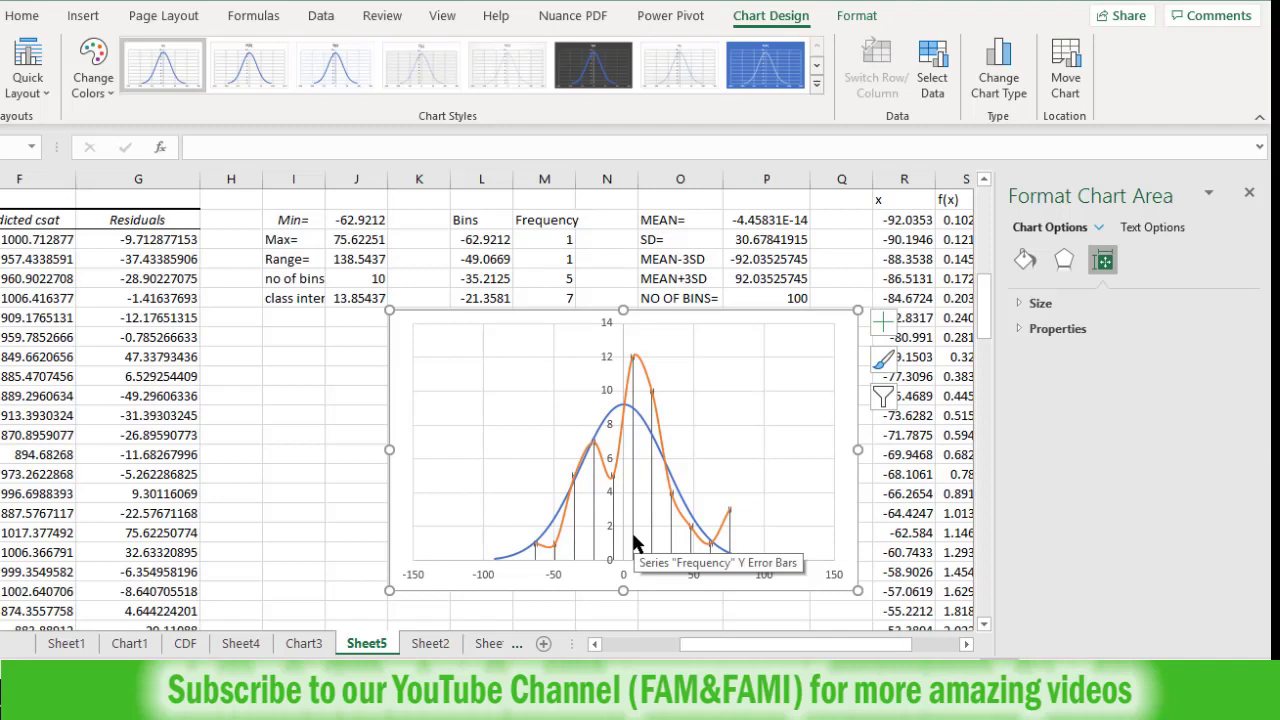
{"action": "left_click", "coordinate": [649, 474]}
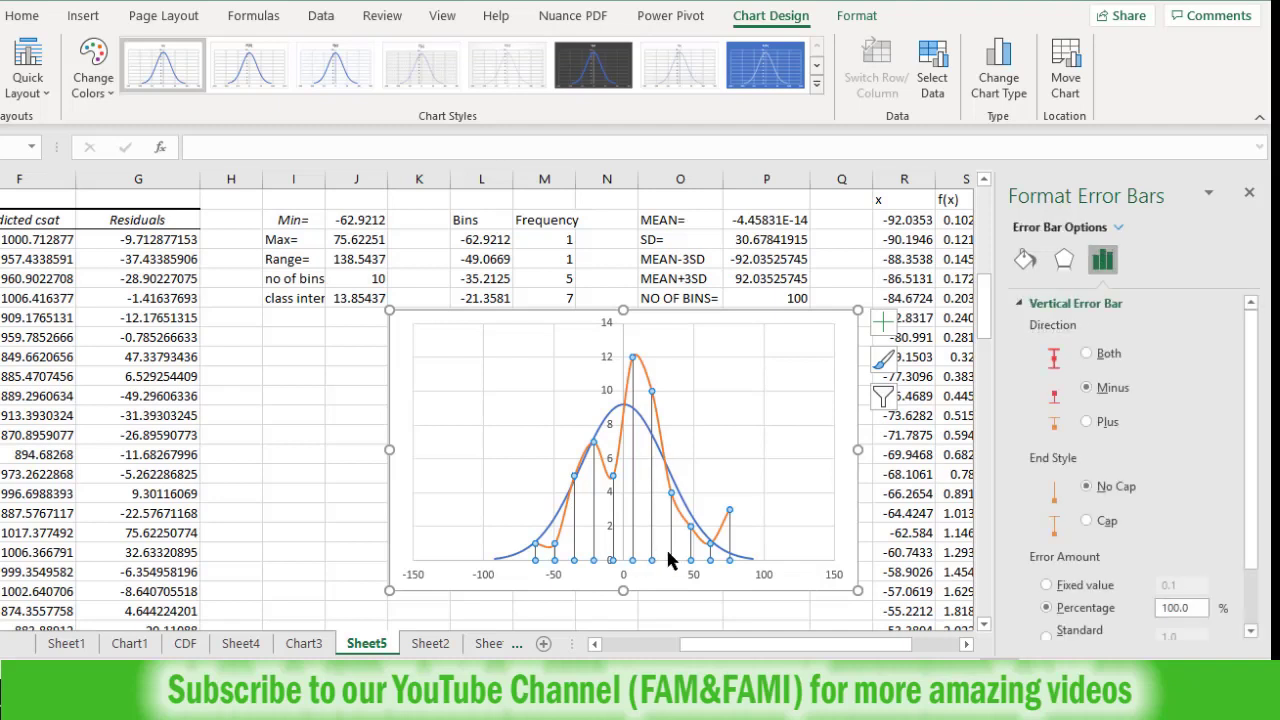
{"action": "left_click", "coordinate": [1024, 260]}
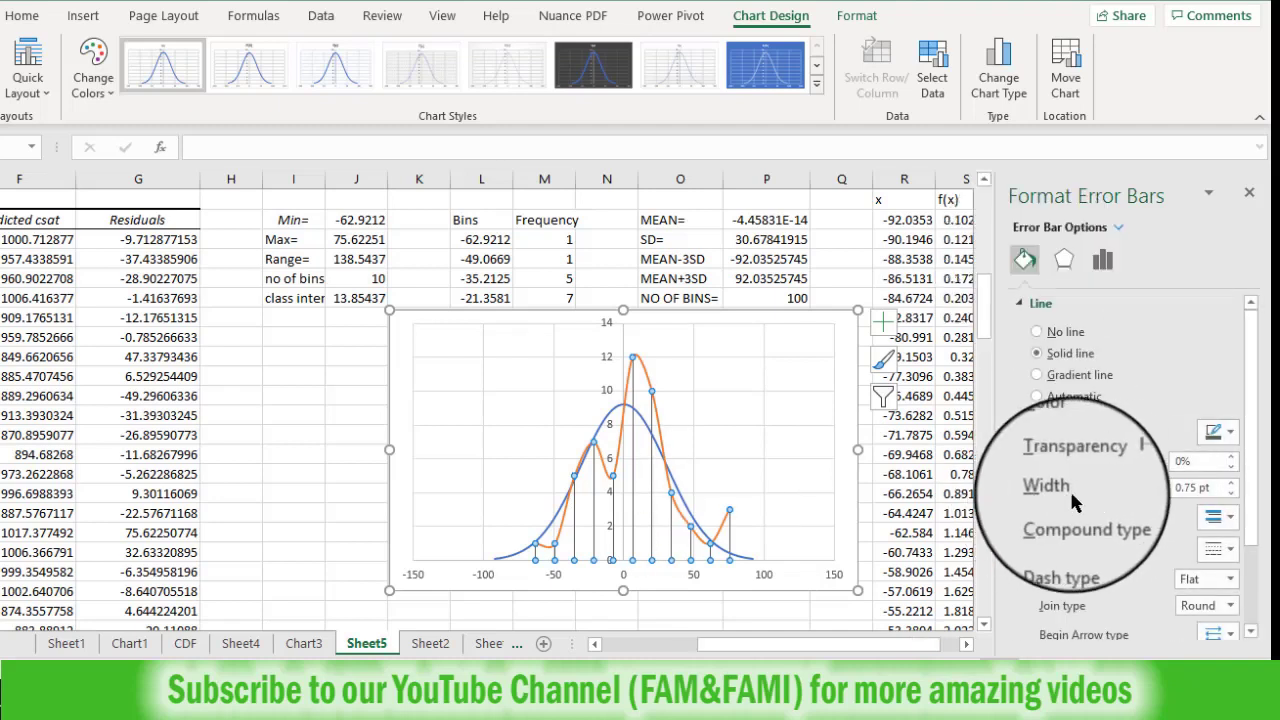
{"action": "left_click_drag", "start_coordinate": [1195, 488], "coordinate": [1166, 488]}
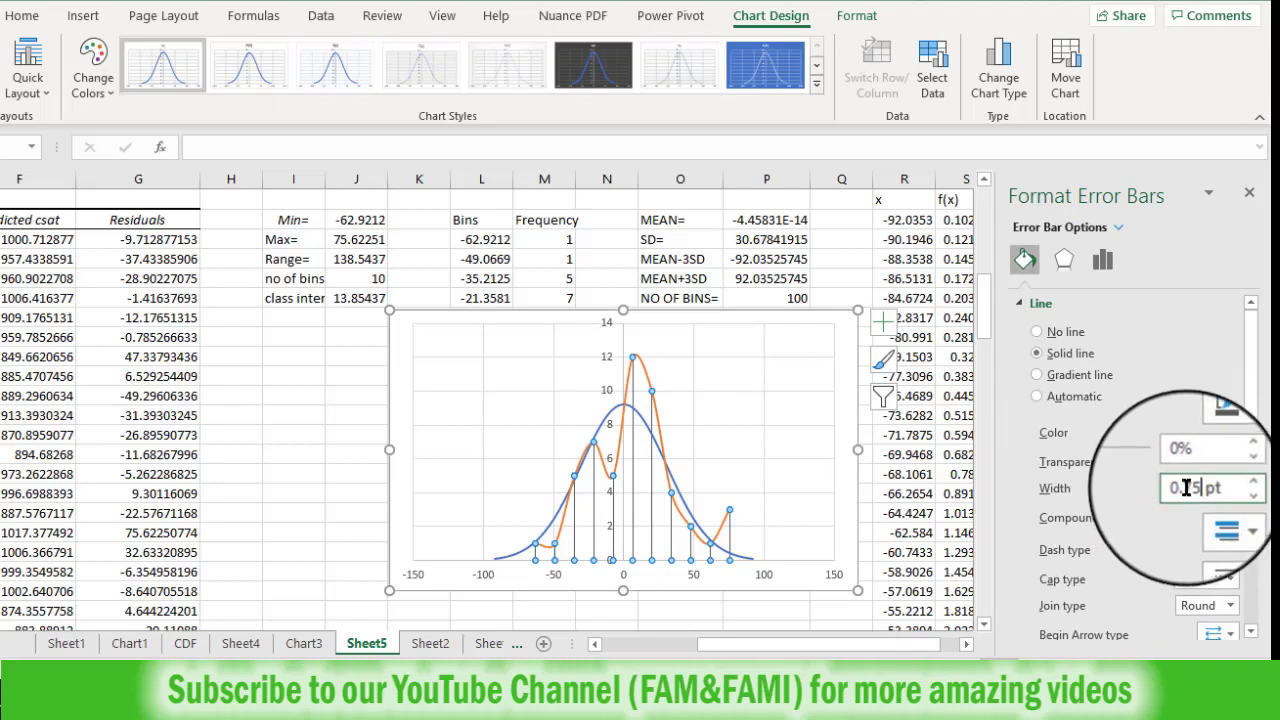
{"action": "type", "text": "13"}
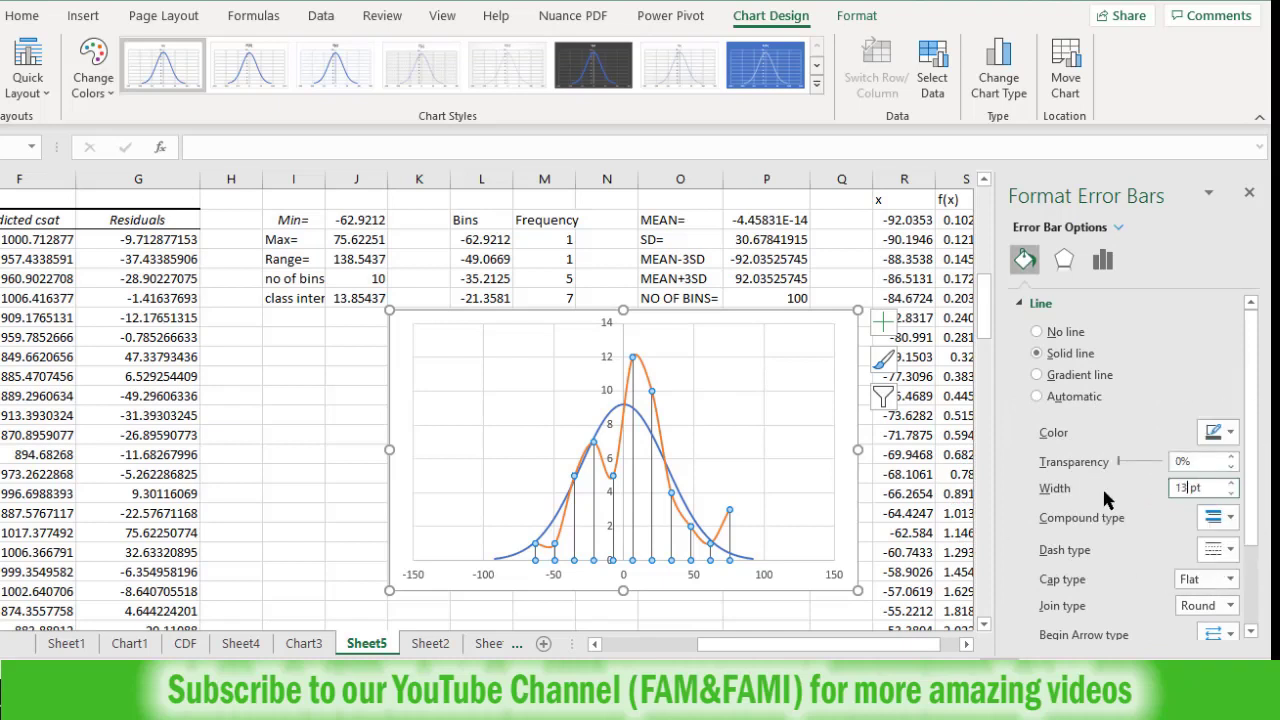
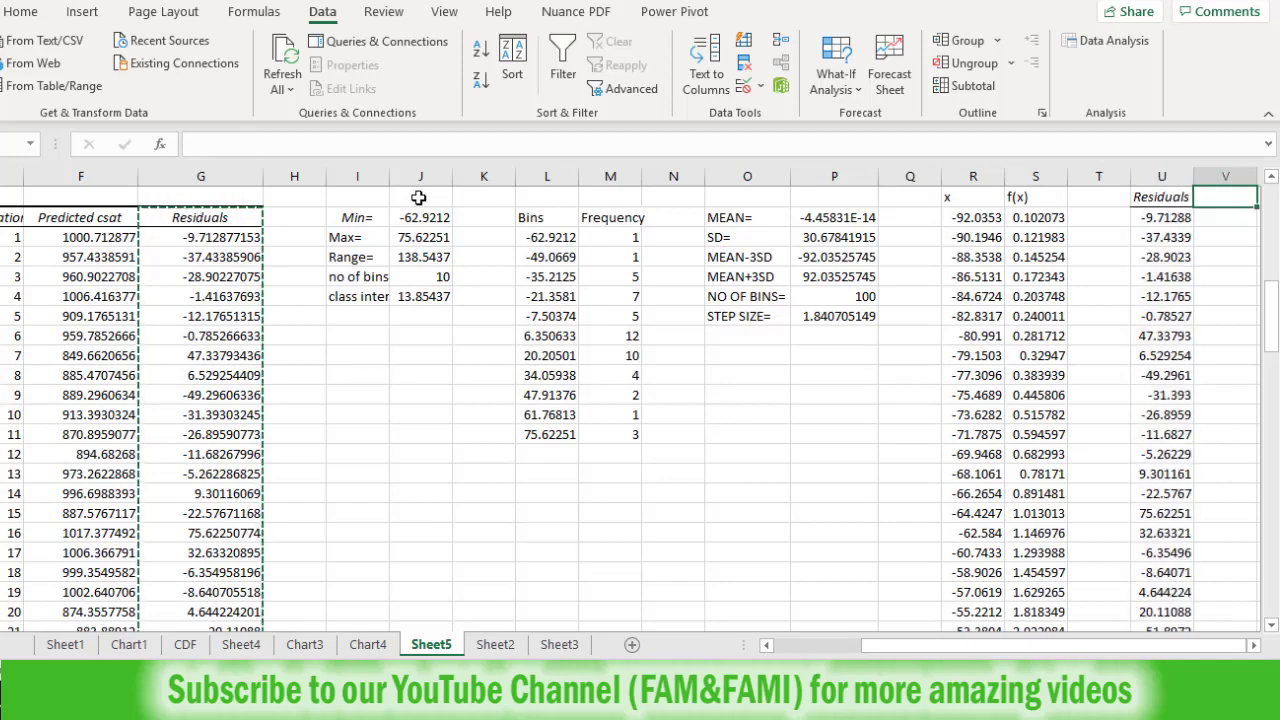
Sort the copied Residuals column in column U by cell values from smallest to largest, treating the first row as a header
{"action": "left_click", "coordinate": [810, 197]}
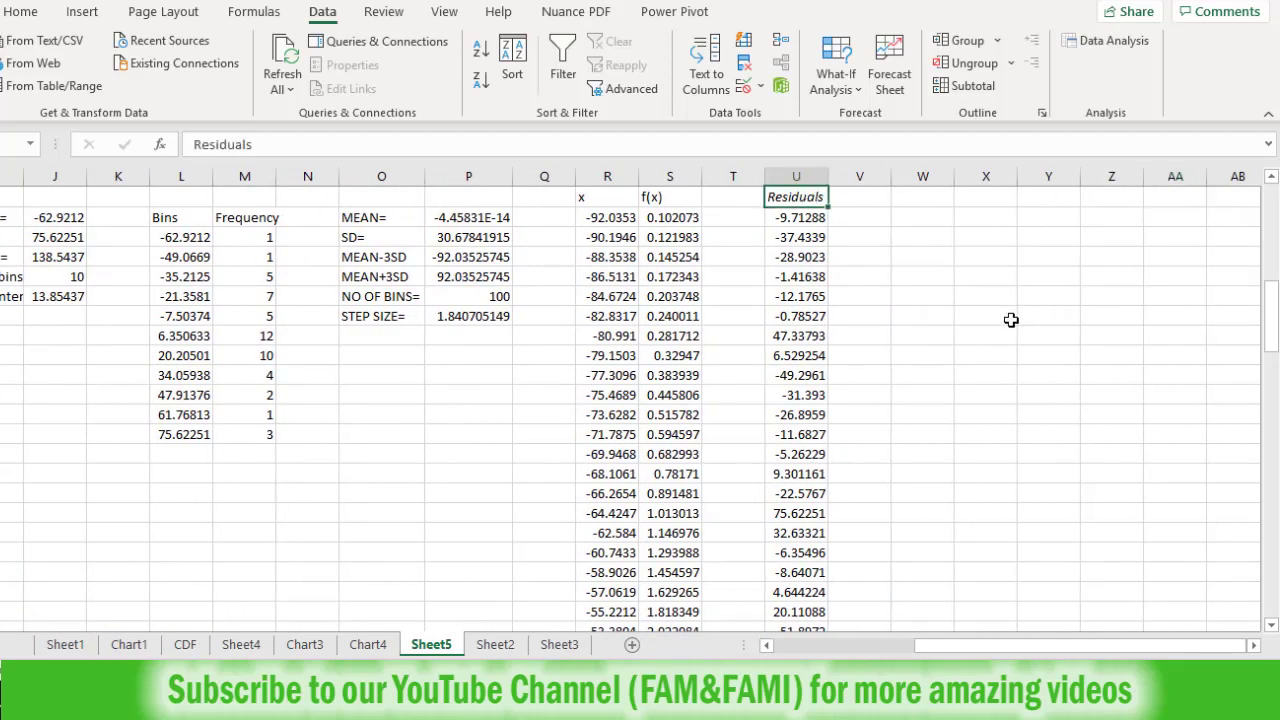
{"action": "key", "text": "ctrl+shift+Down"}
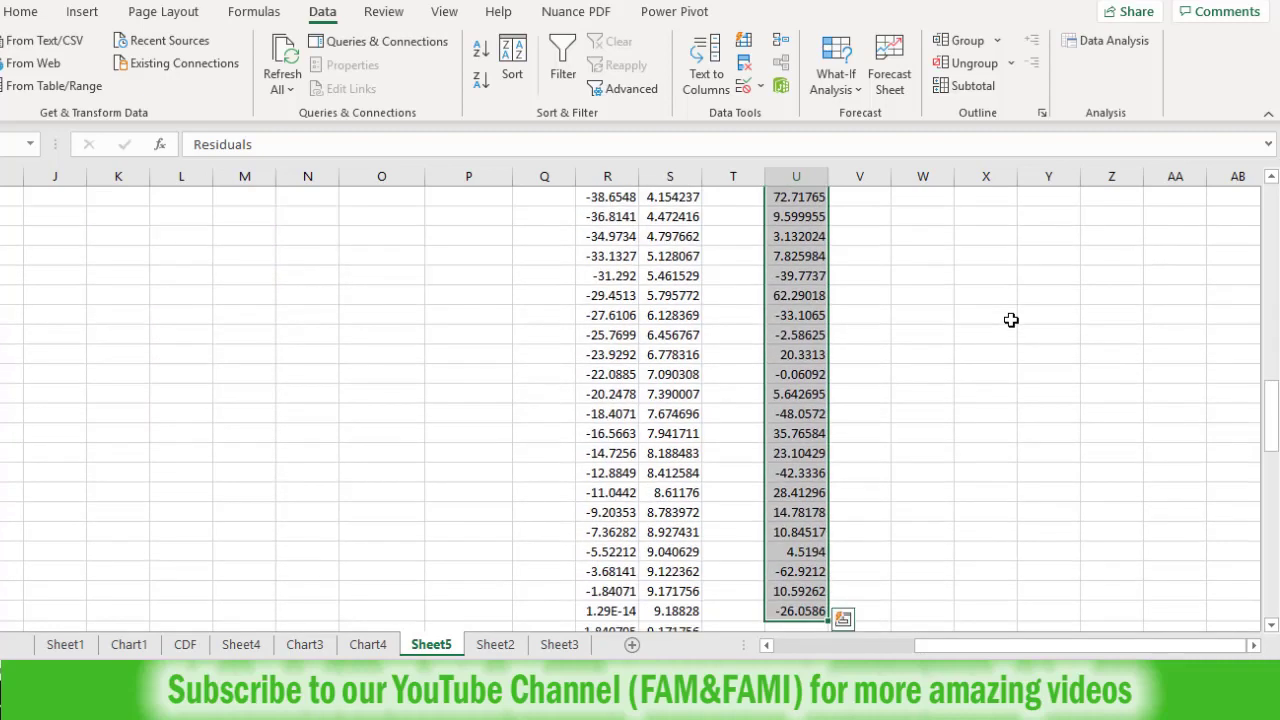
{"action": "left_click", "coordinate": [513, 60]}
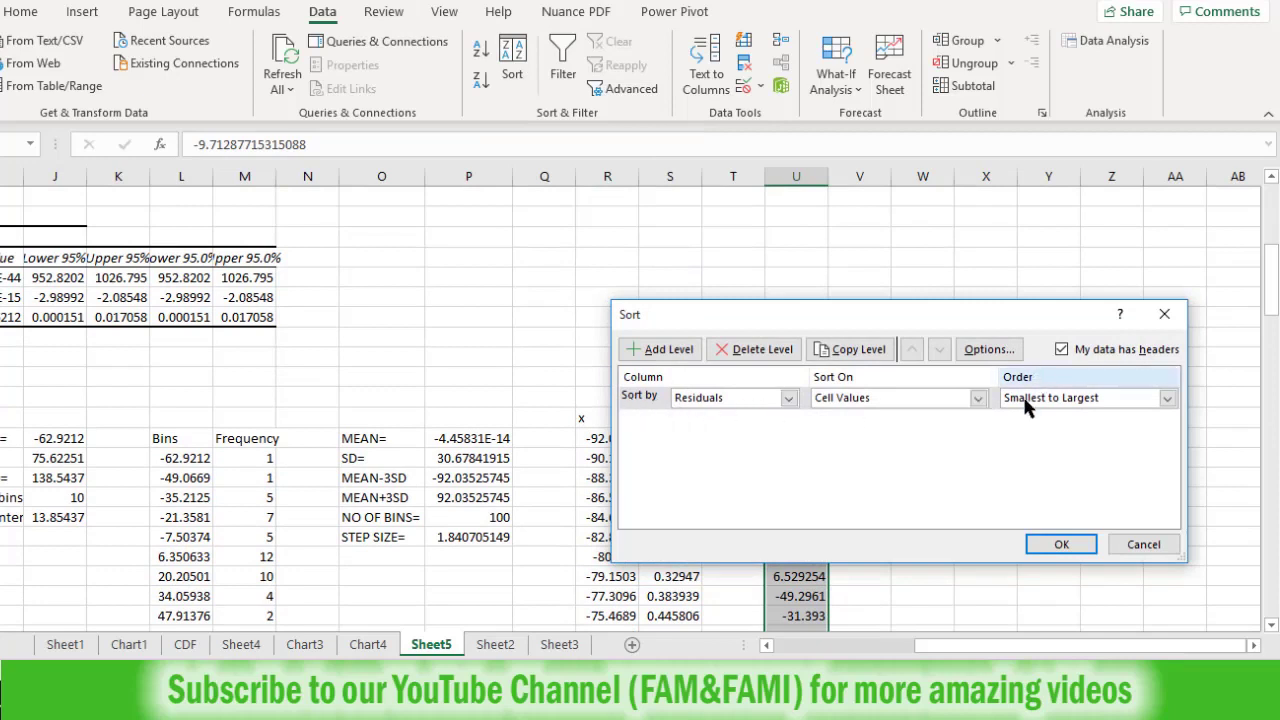
{"action": "left_click", "coordinate": [1061, 545]}
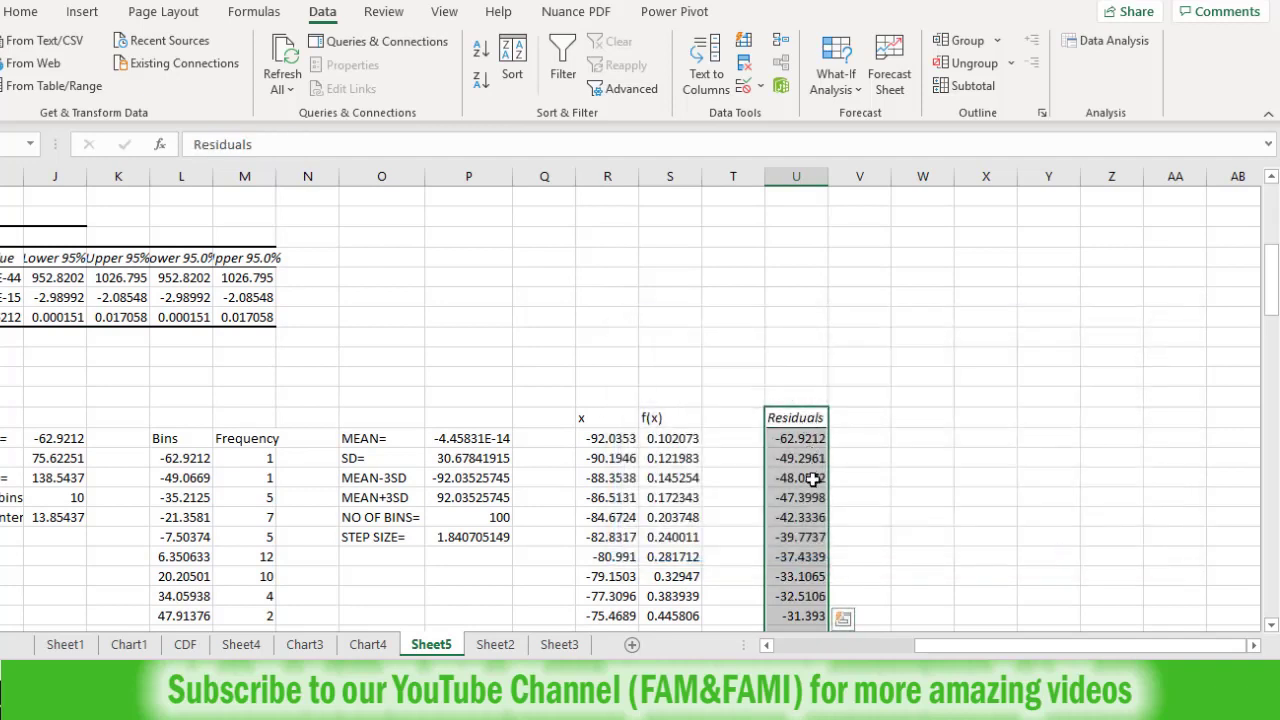
{"action": "key", "text": "Right"}
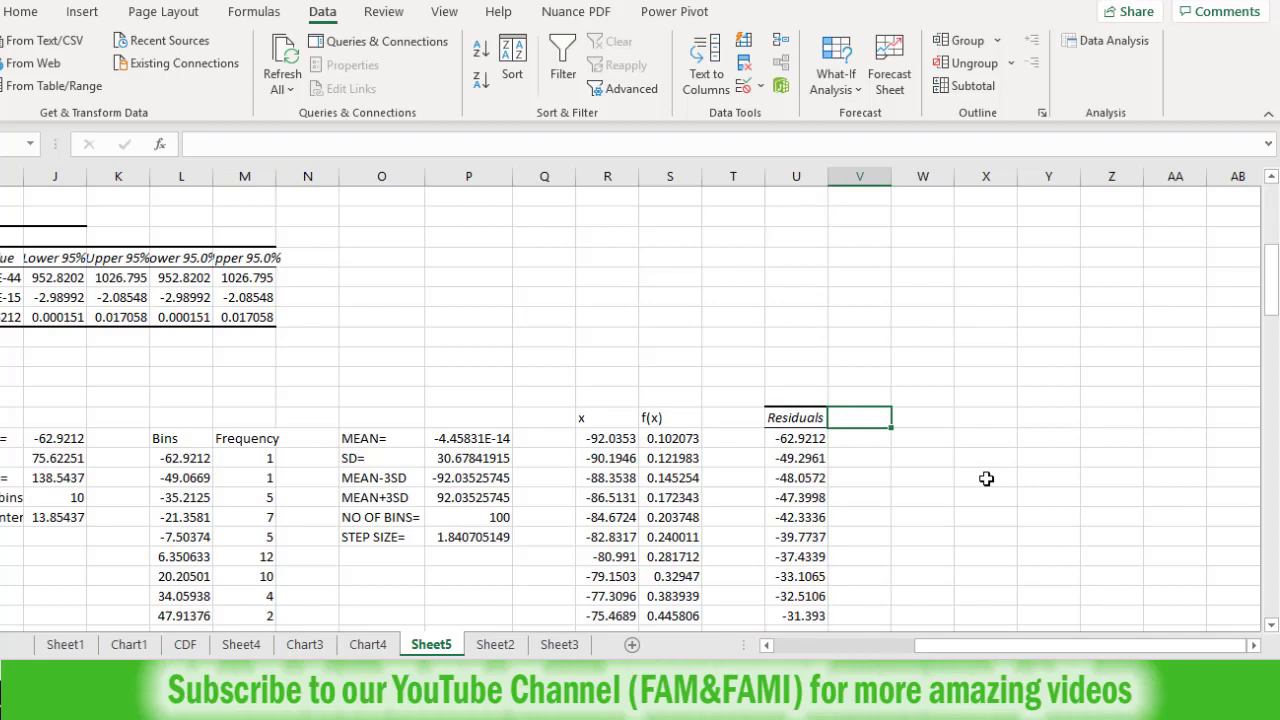
Label column V "Observed CDF of residuals" and fill =PERCENTRANK($U$31:$U$81,U31) from V31 down beside every residual
{"action": "type", "text": "Observed CDF of residuals"}
{"action": "key", "text": "Return"}
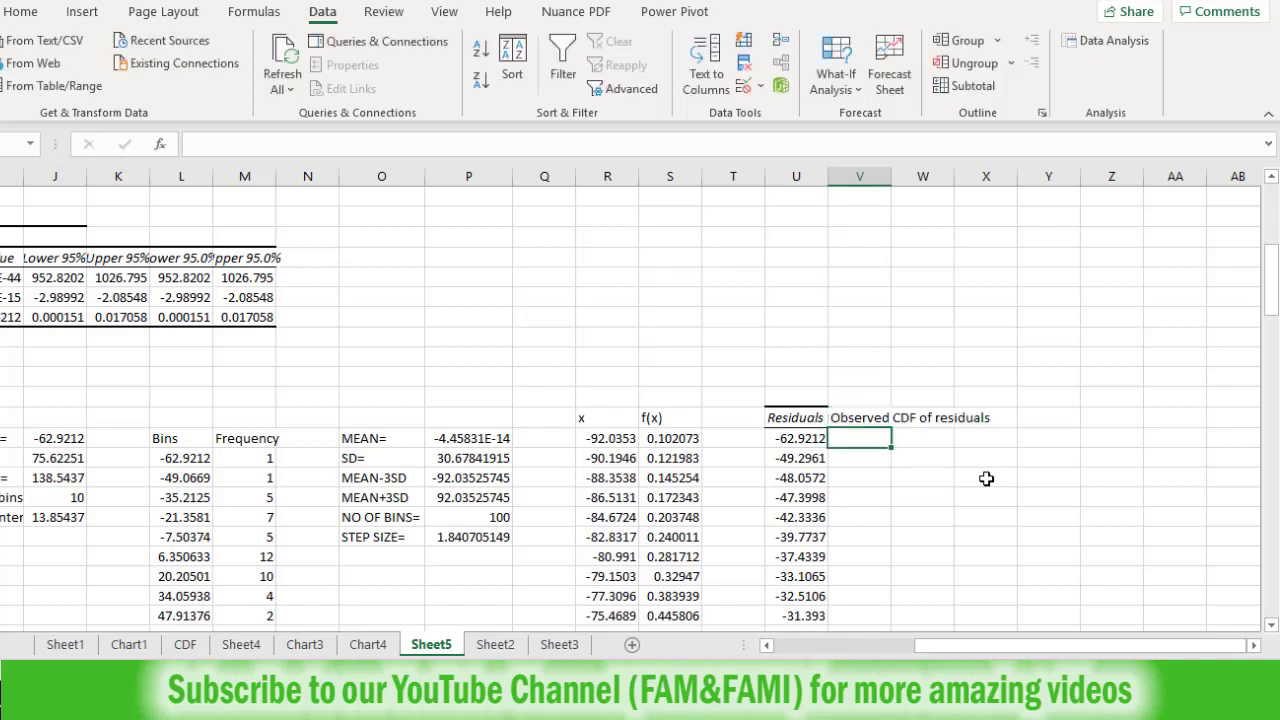
{"action": "type", "text": "=PERCENTRAN"}
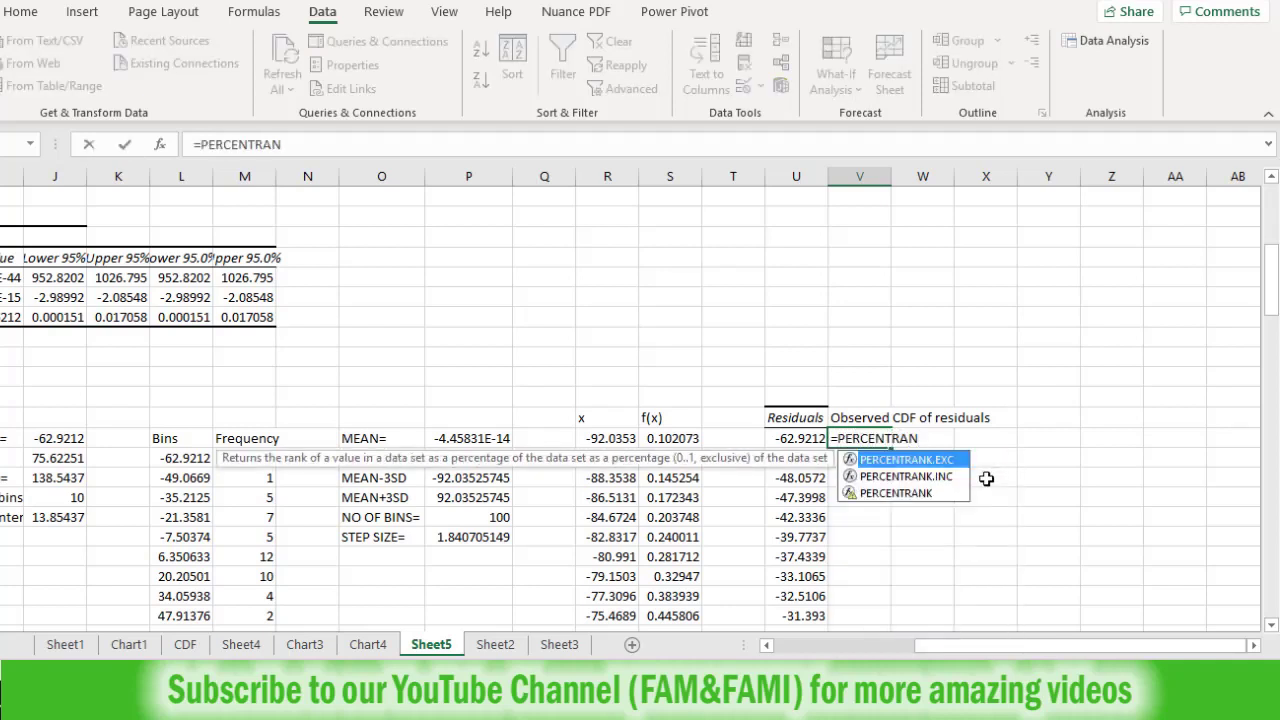
{"action": "type", "text": "K("}
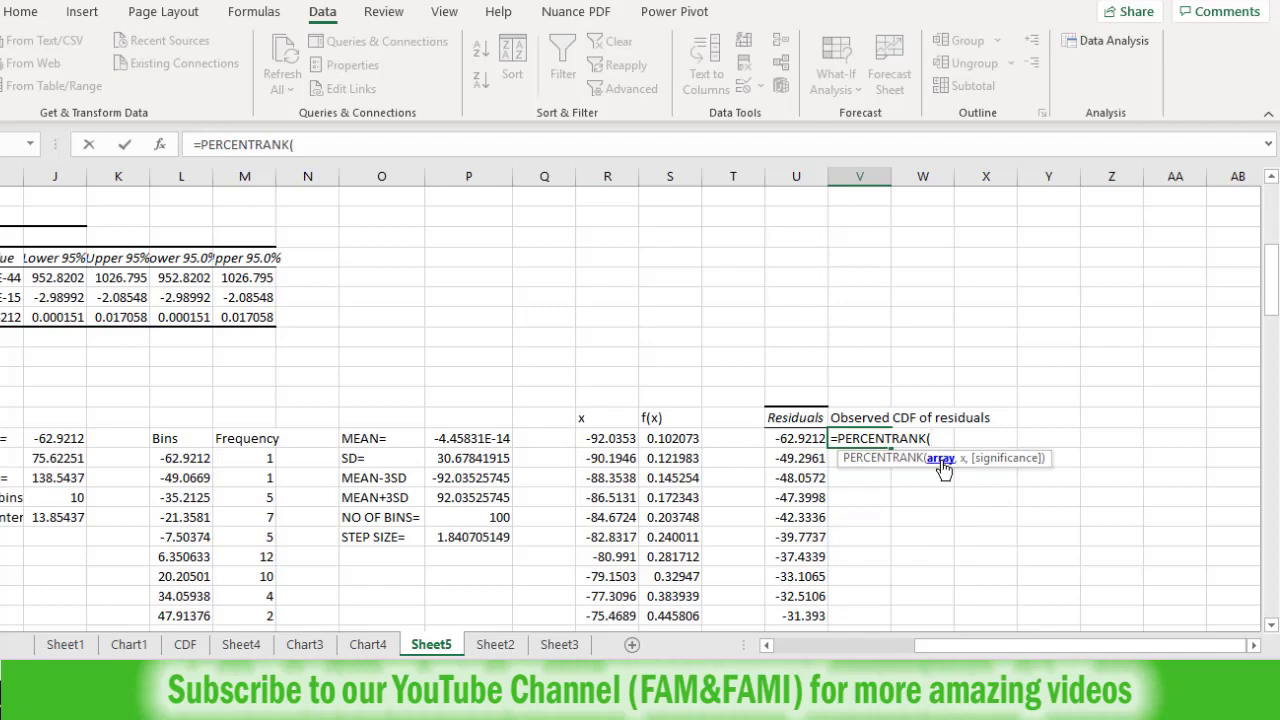
{"action": "left_click", "coordinate": [791, 439]}
{"action": "key", "text": "ctrl+shift+Down"}
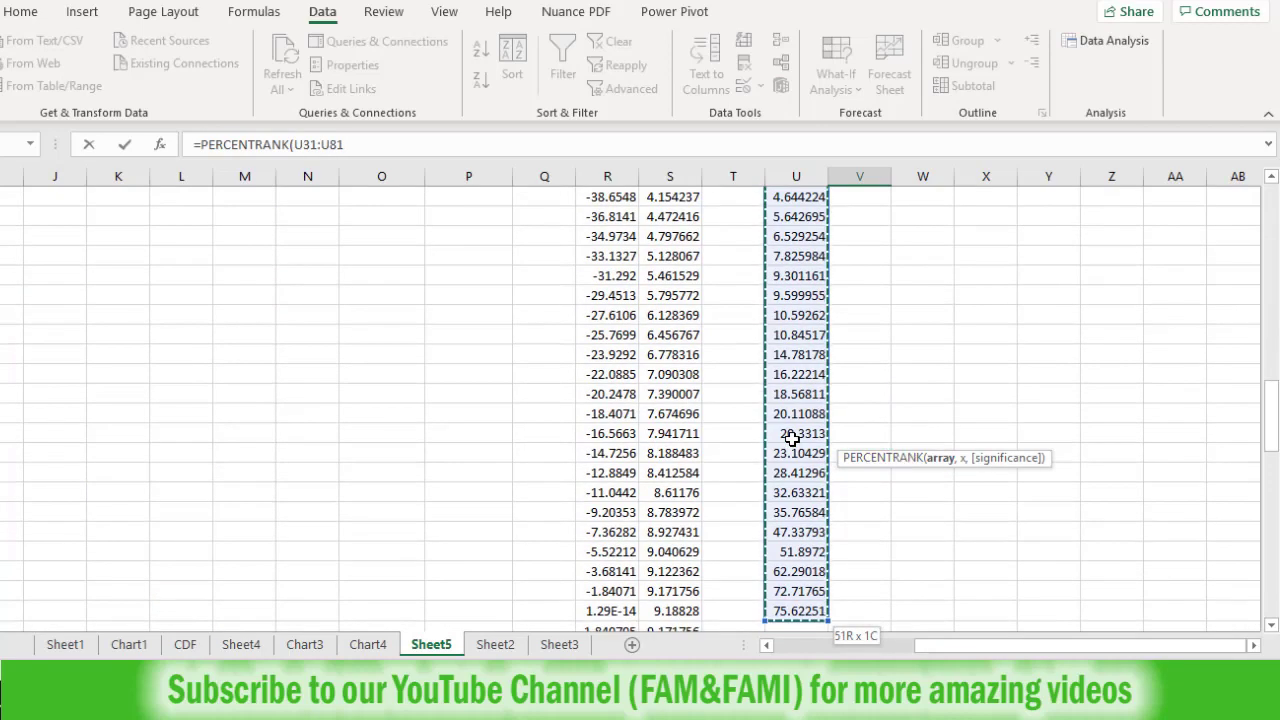
{"action": "key", "text": "F4"}
{"action": "type", "text": ","}
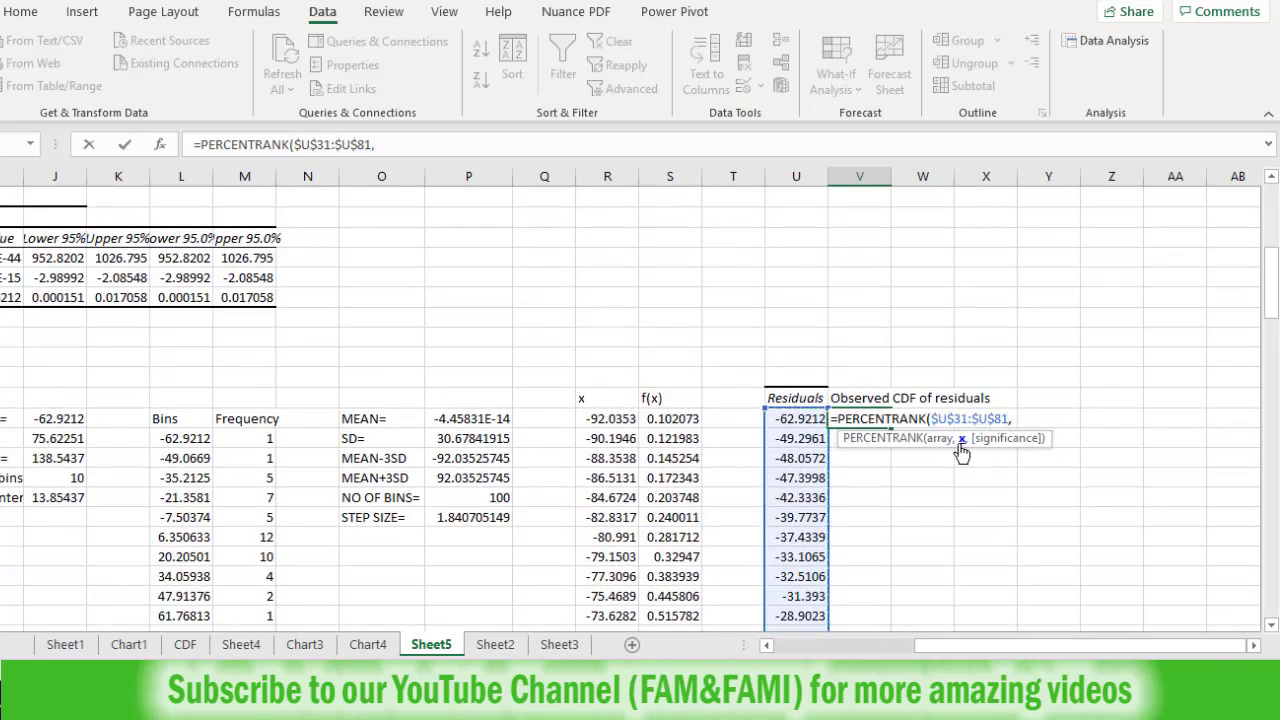
{"action": "left_click", "coordinate": [797, 420]}
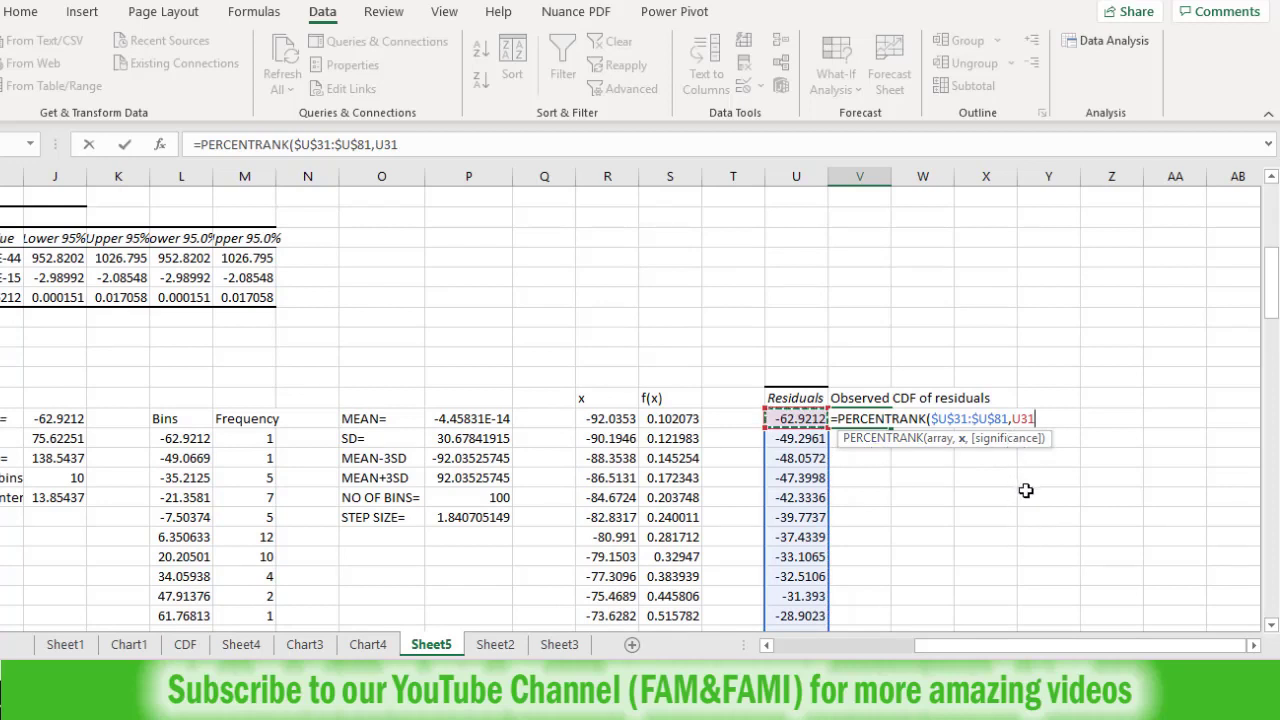
{"action": "type", "text": ")"}
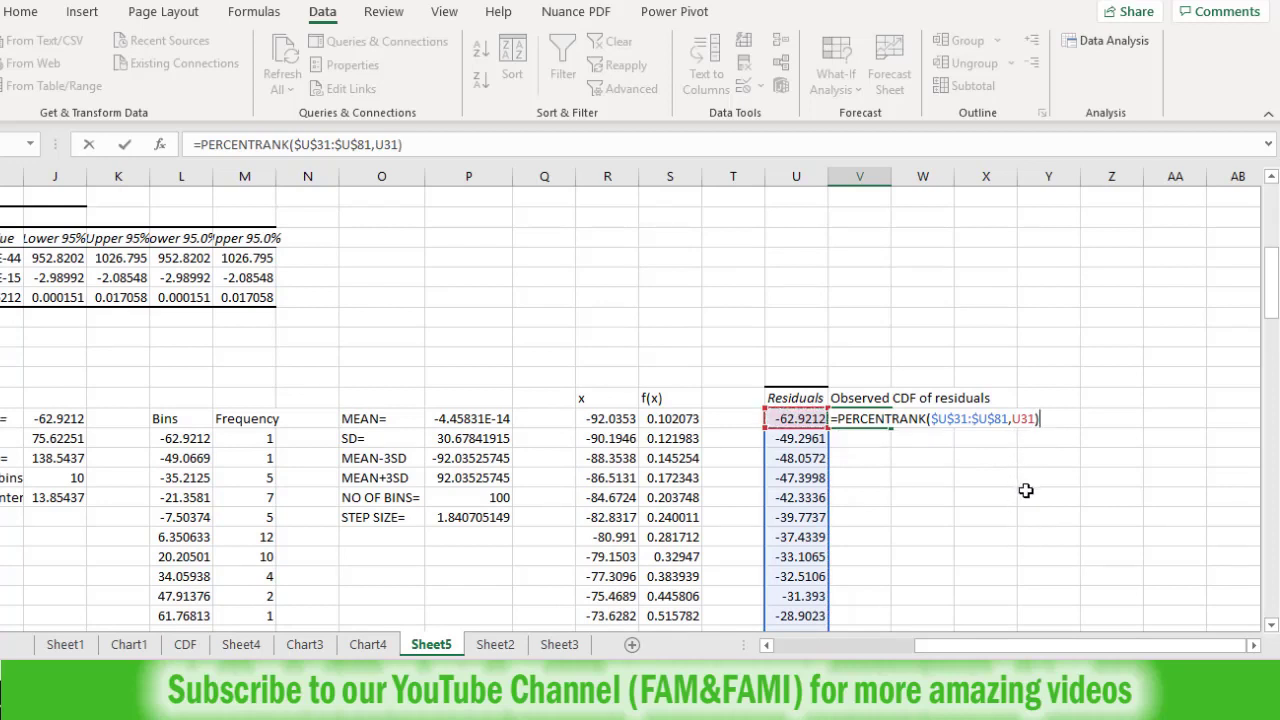
{"action": "key", "text": "ctrl+Return"}
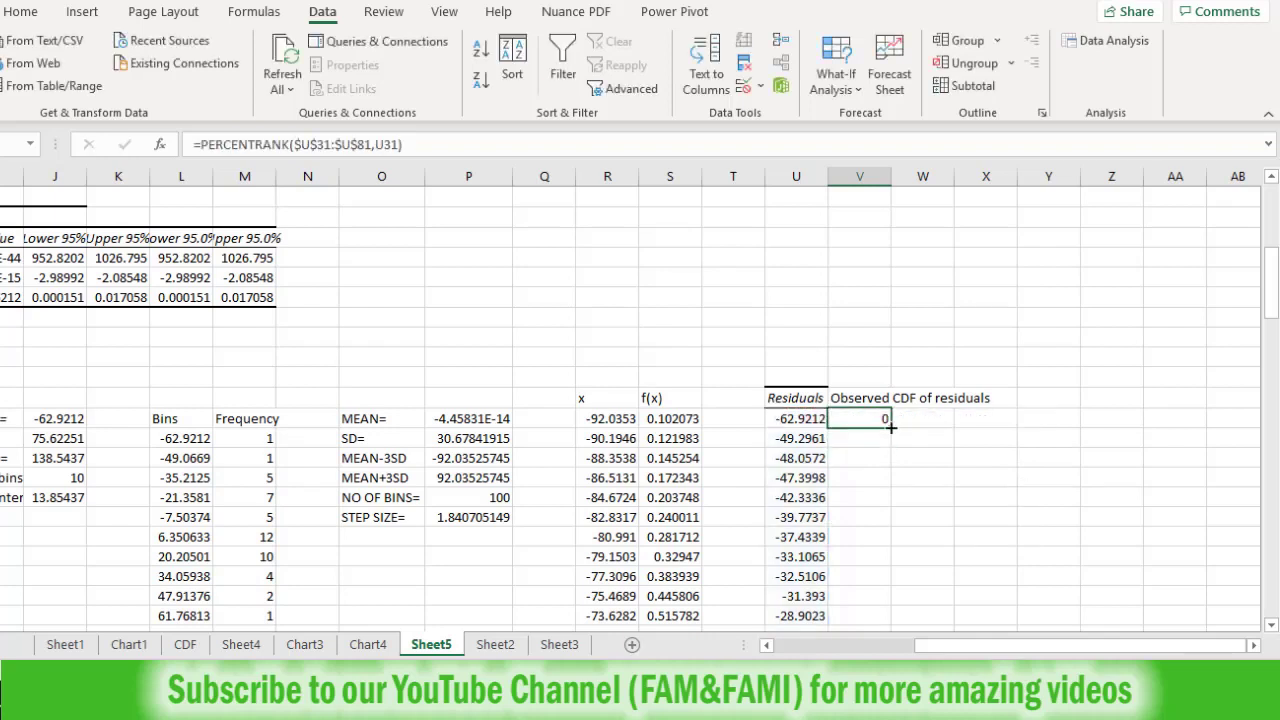
{"action": "double_click", "coordinate": [891, 428]}
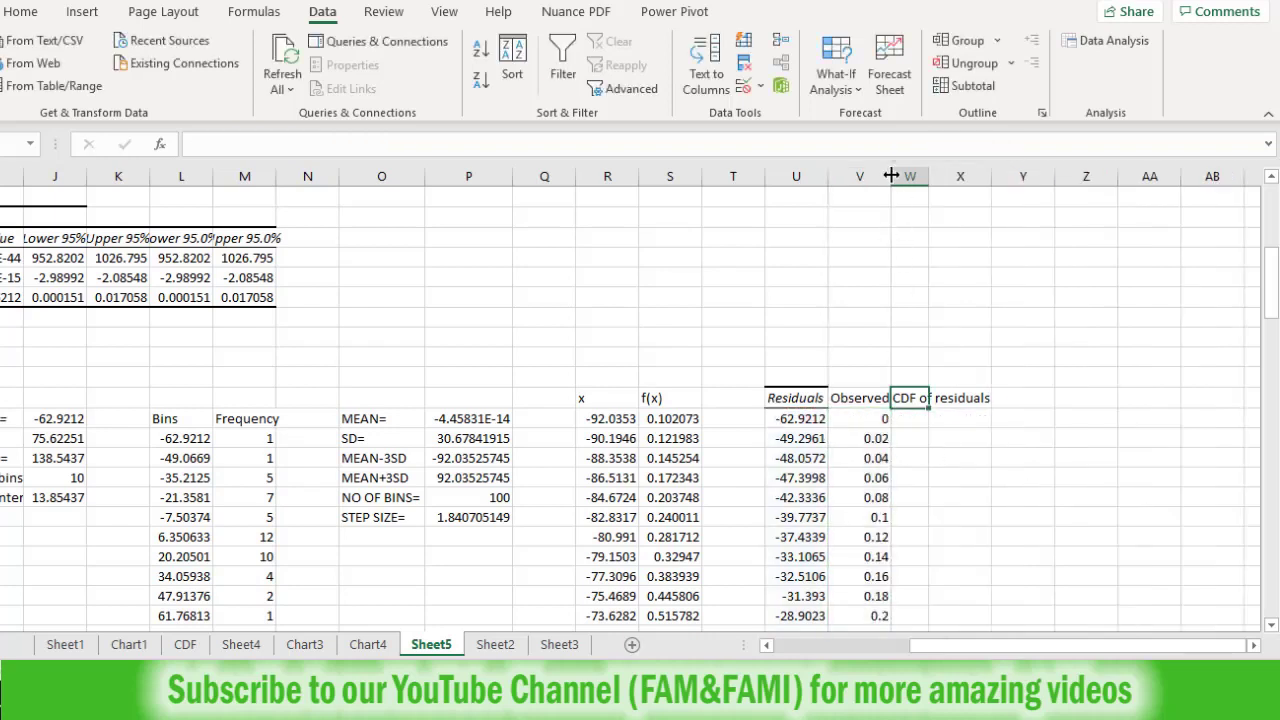
Fit column V's width to its header and label the adjacent column W "Theoretical CDF of N(0,SD^2)"
{"action": "double_click", "coordinate": [891, 176]}
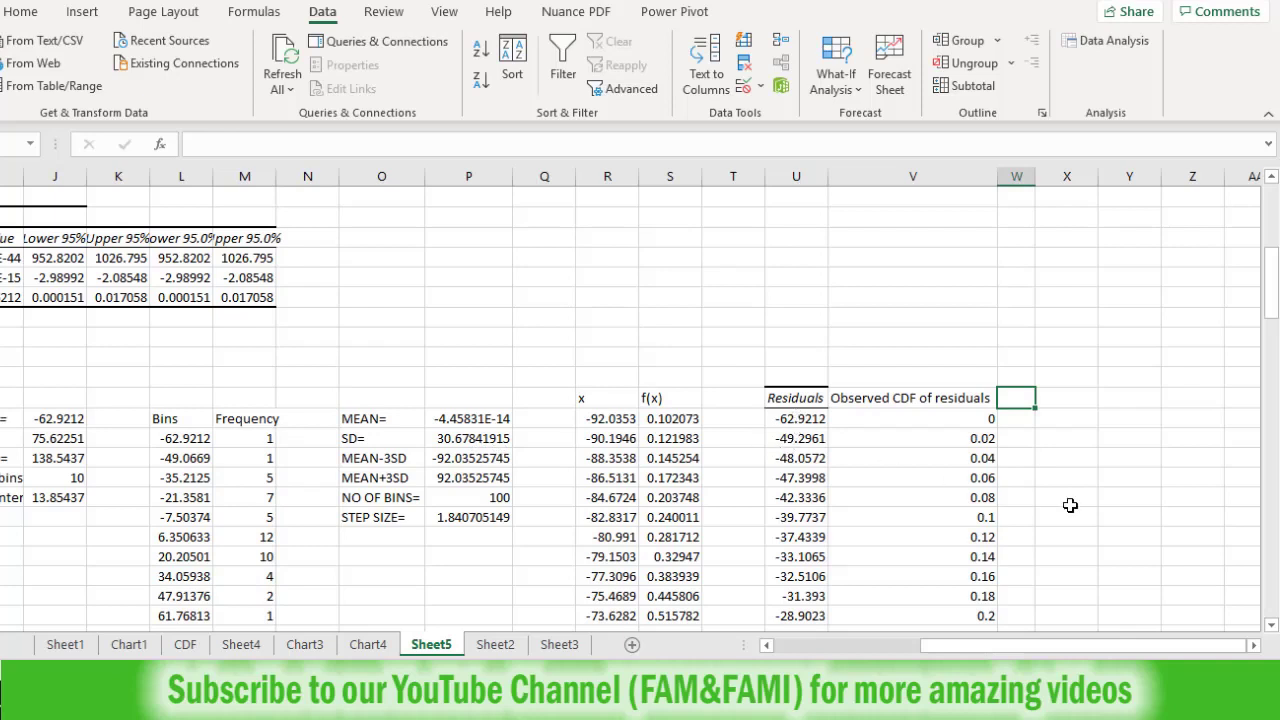
{"action": "type", "text": "Theoretical CDF of N("}
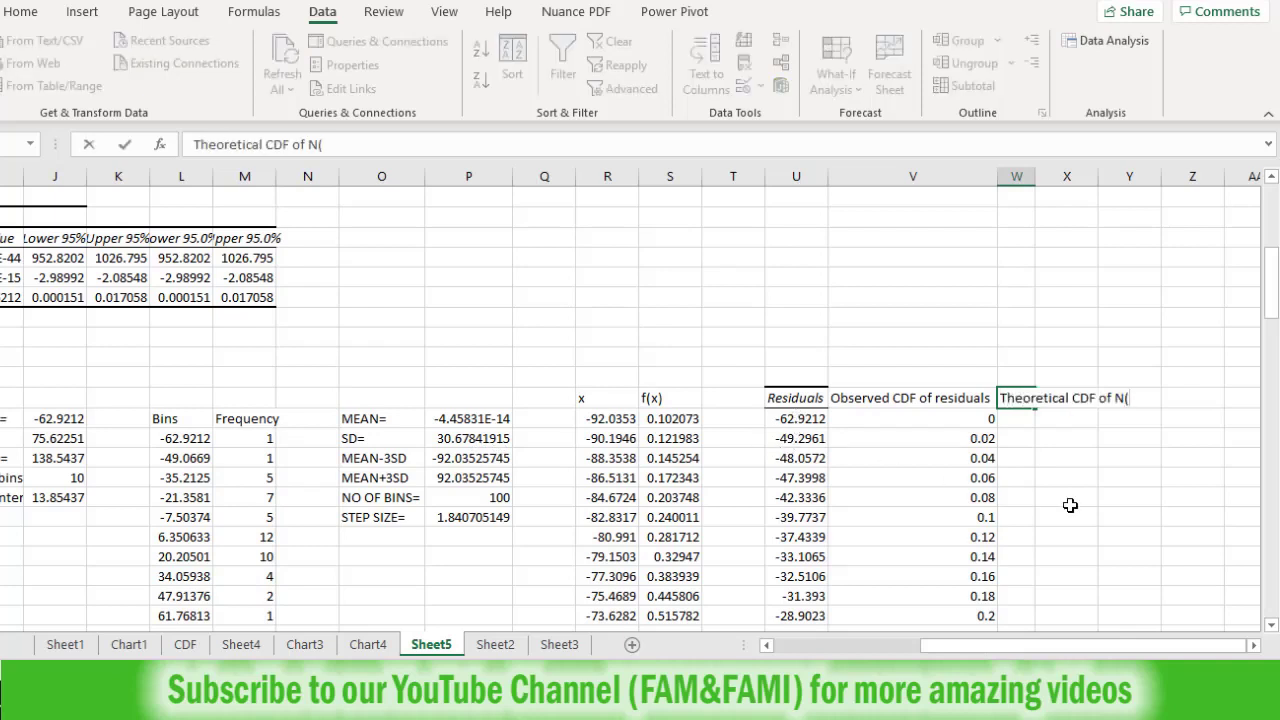
{"action": "type", "text": "0,SD^2)"}
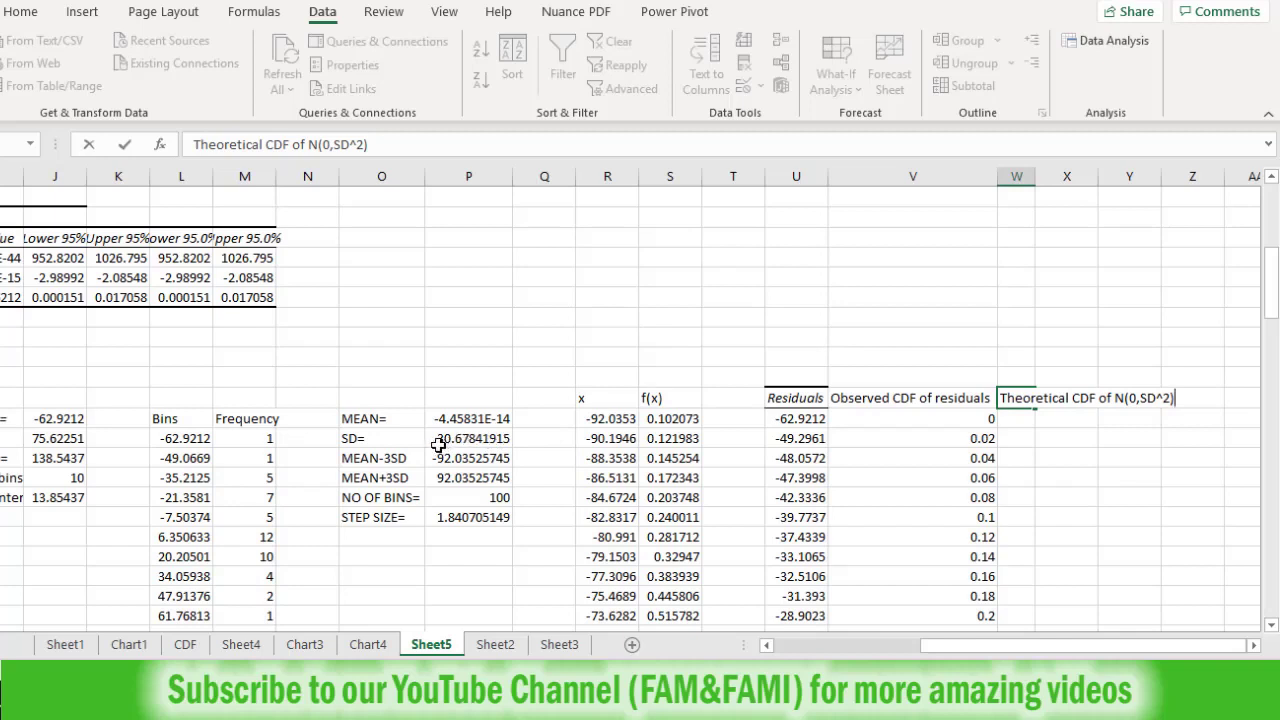
{"action": "key", "text": "Return"}
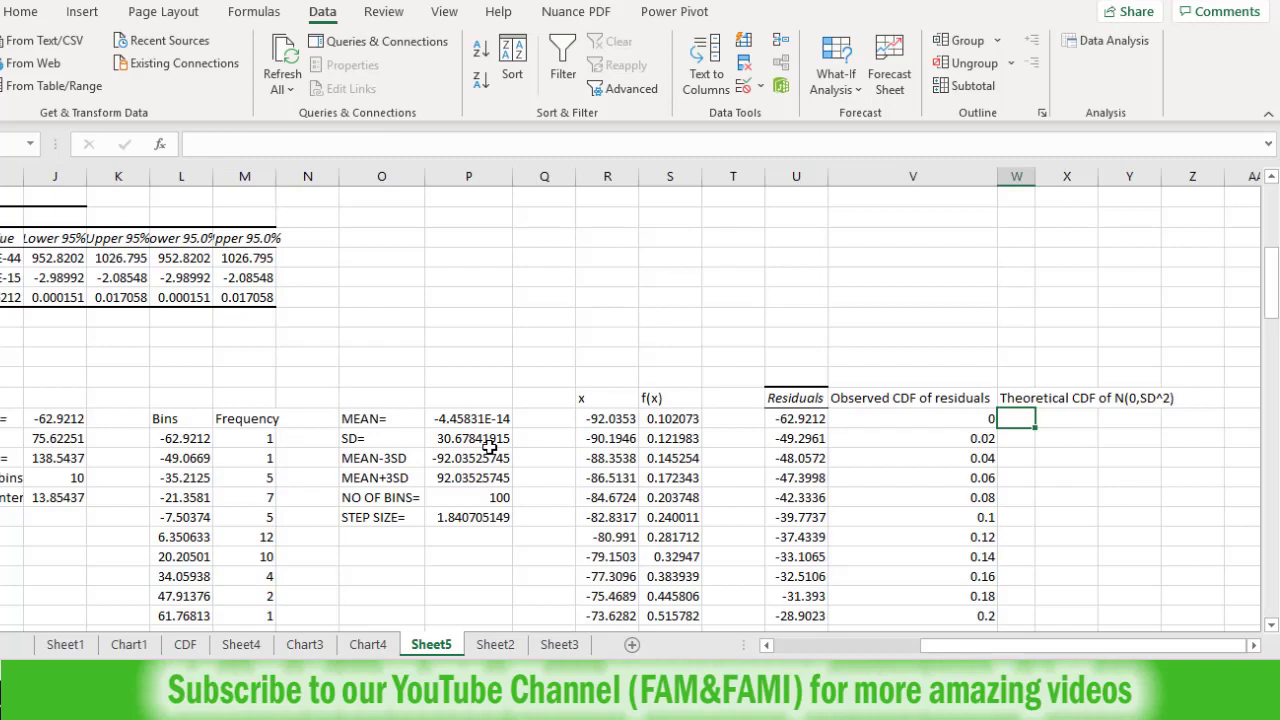
Fill =NORM.DIST(U31,0,$P$32,TRUE) from W31 down beside every residual and widen column W to fit its header
{"action": "type", "text": "=NORM"}
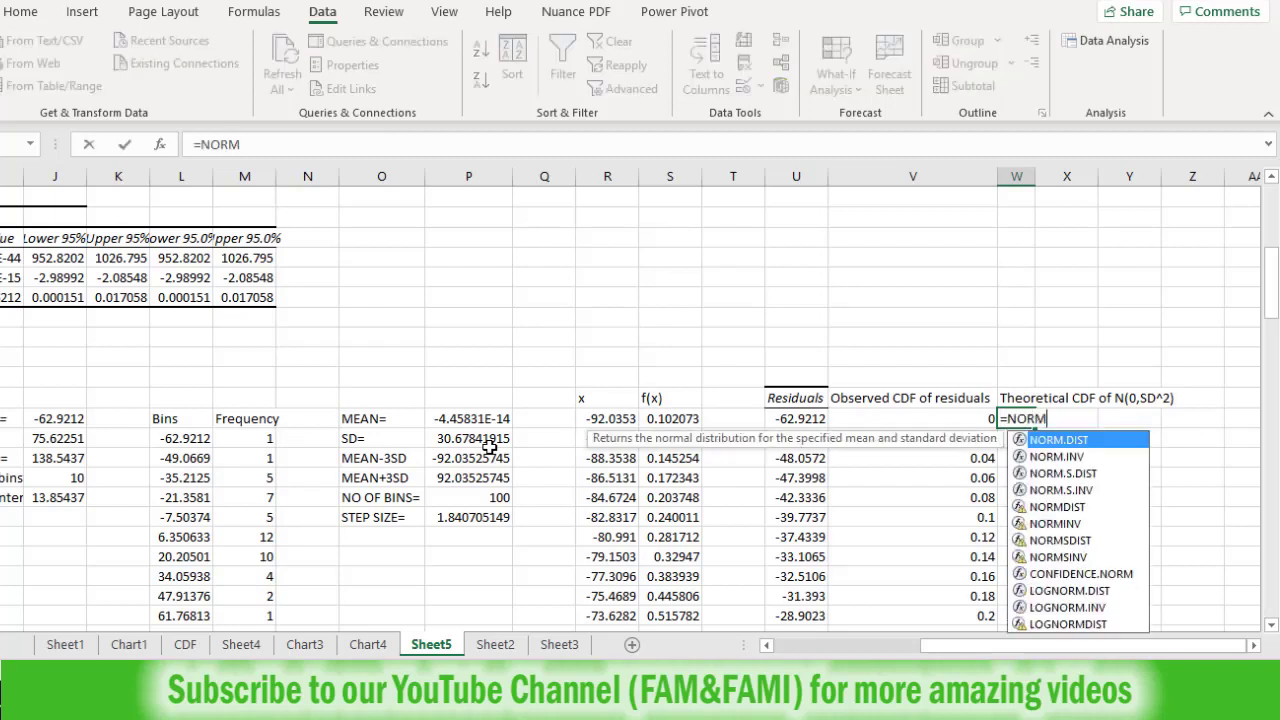
{"action": "type", "text": ".DIST"}
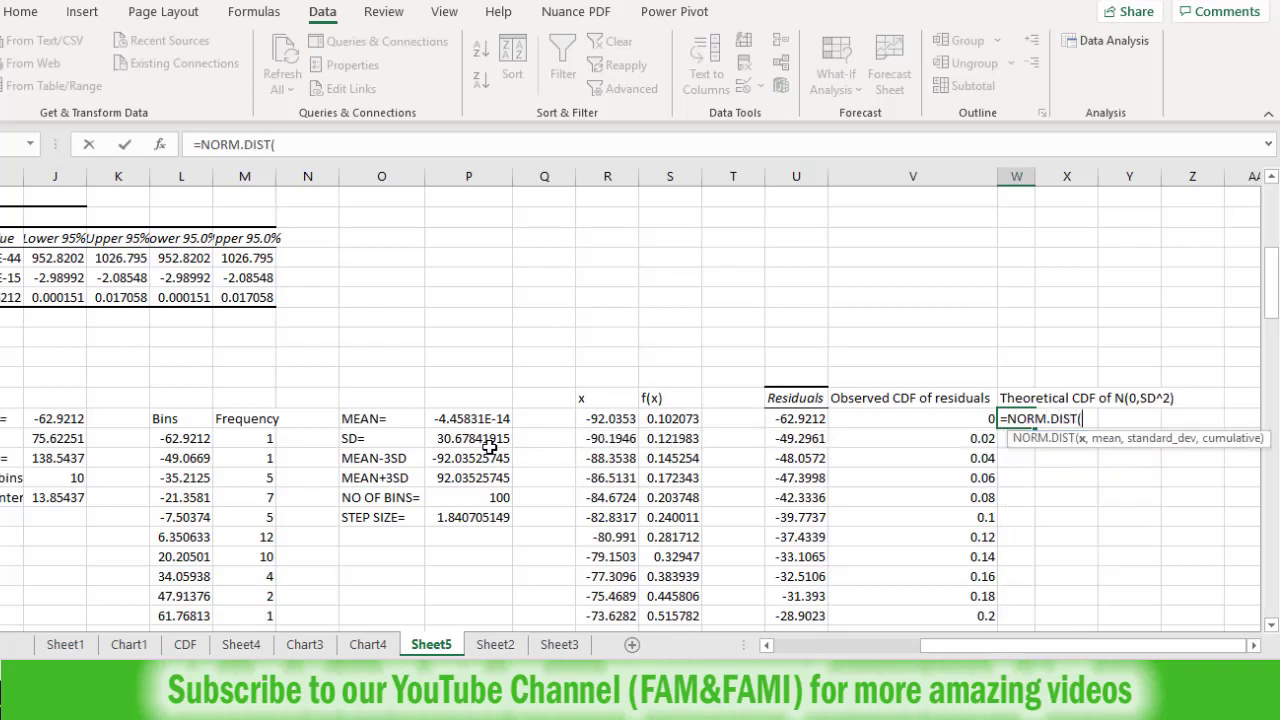
{"action": "type", "text": "("}
{"action": "key", "text": "Left"}
{"action": "key", "text": "Left"}
{"action": "key", "text": "Left"}
{"action": "key", "text": "Right"}
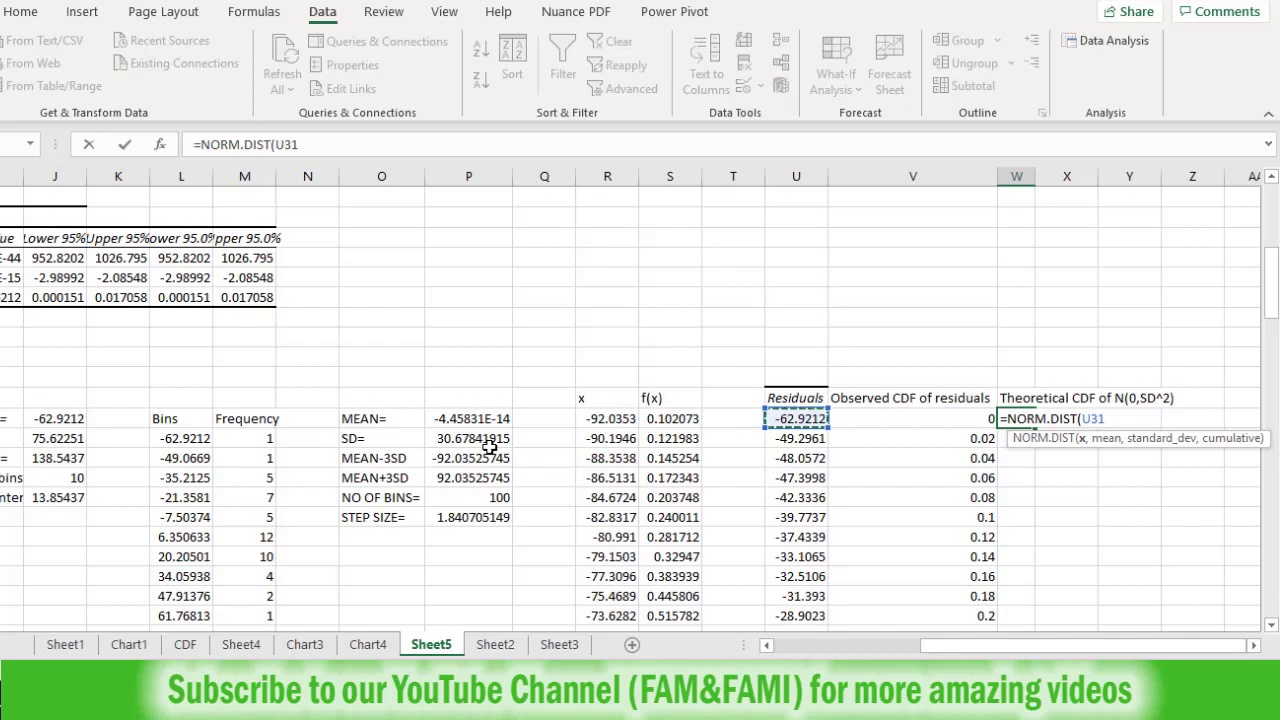
{"action": "type", "text": ",0,"}
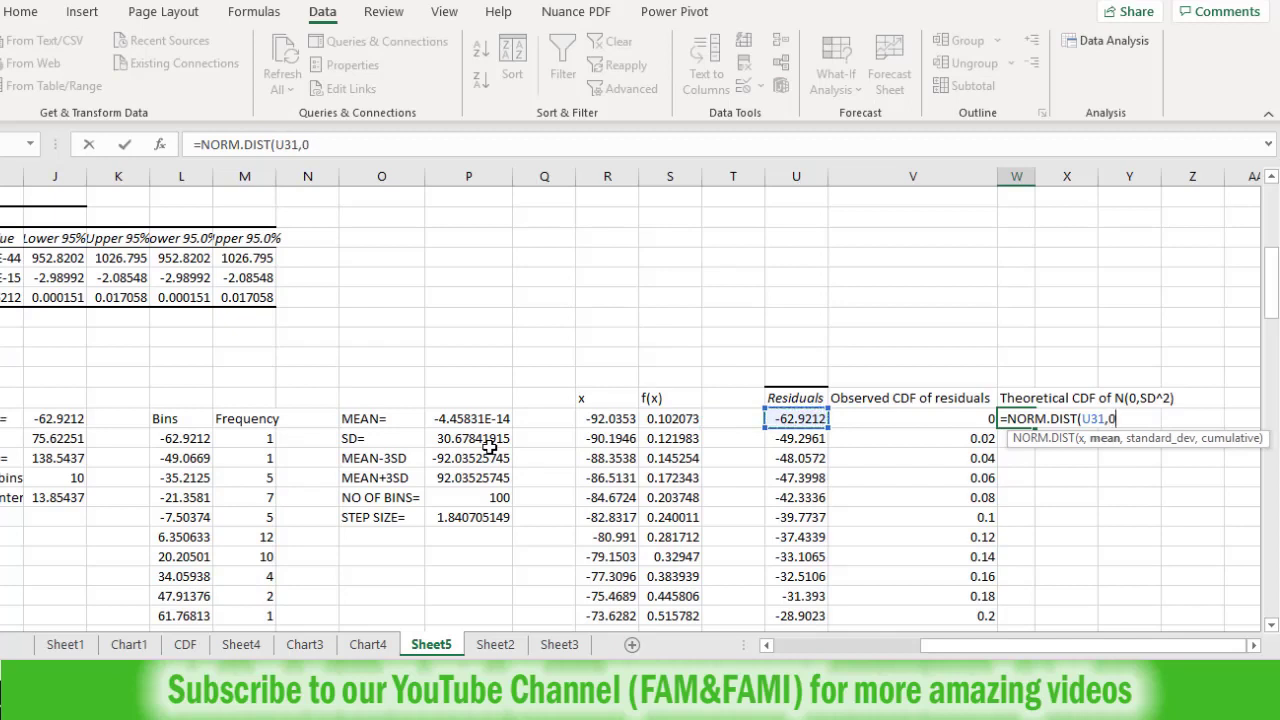
{"action": "key", "text": "Left"}
{"action": "key", "text": "Left"}
{"action": "key", "text": "Left"}
{"action": "key", "text": "Left"}
{"action": "key", "text": "Left"}
{"action": "key", "text": "Left"}
{"action": "key", "text": "Left"}
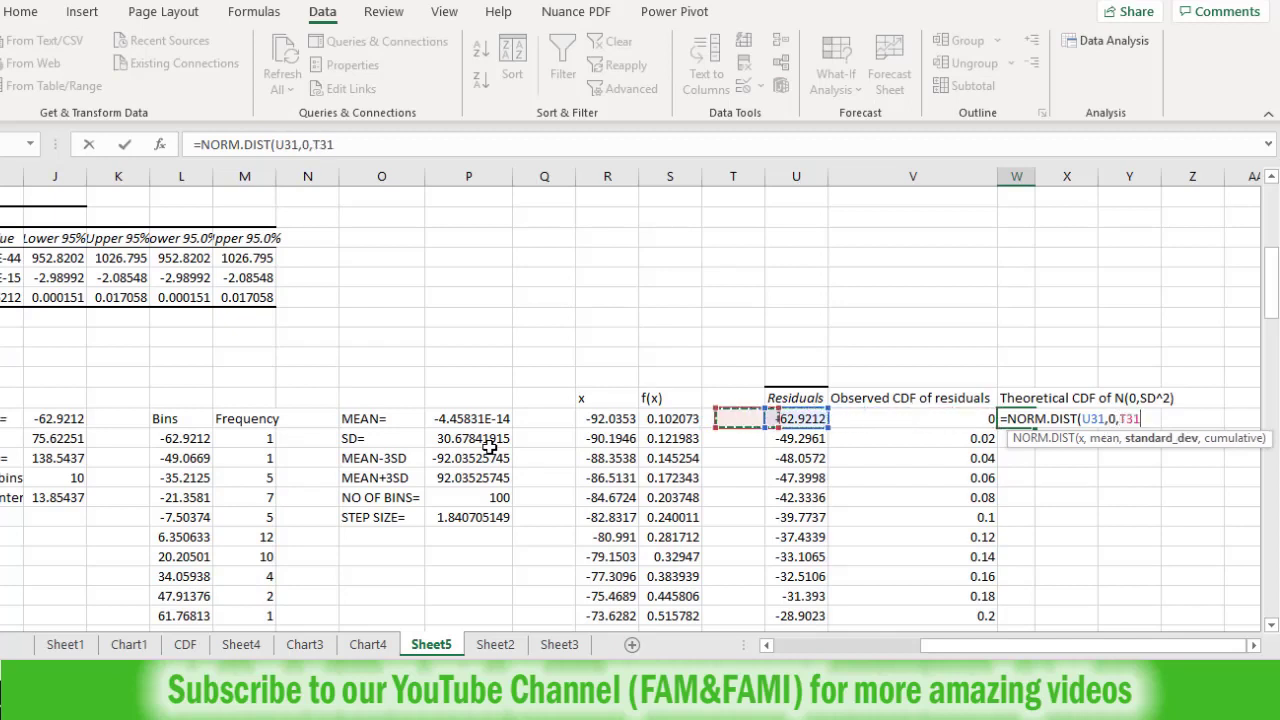
{"action": "key", "text": "Down"}
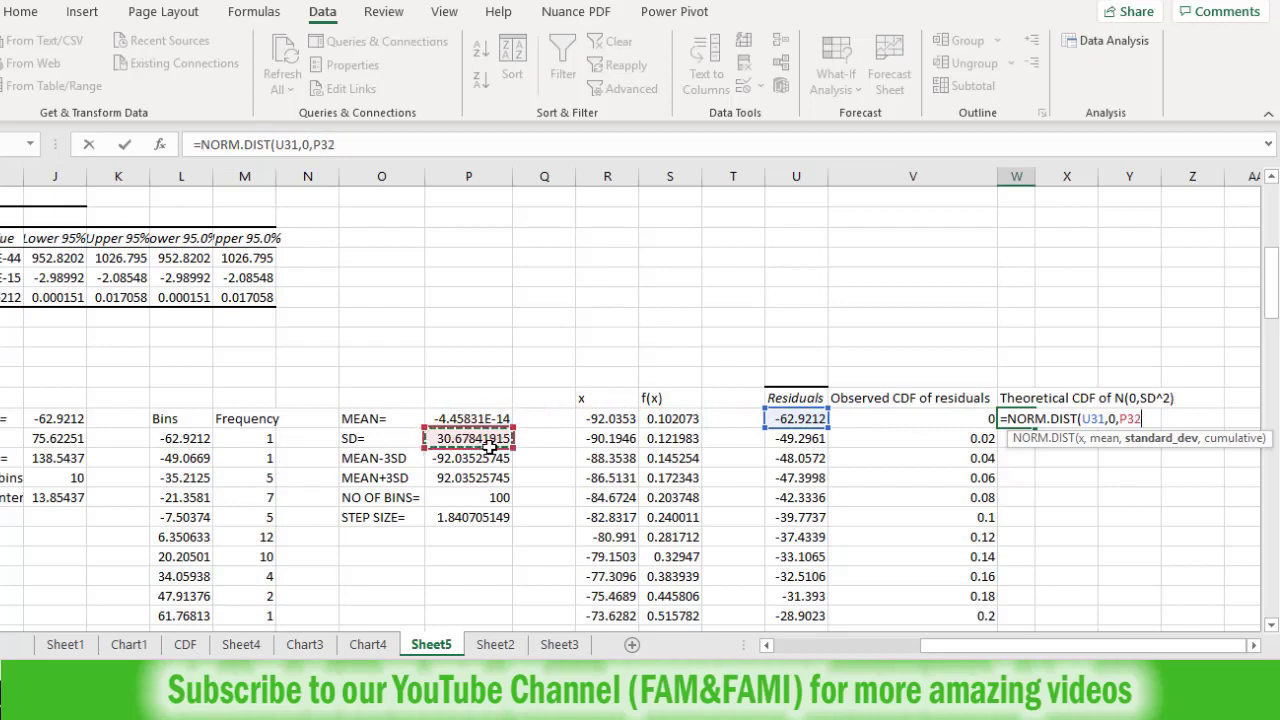
{"action": "key", "text": "F4"}
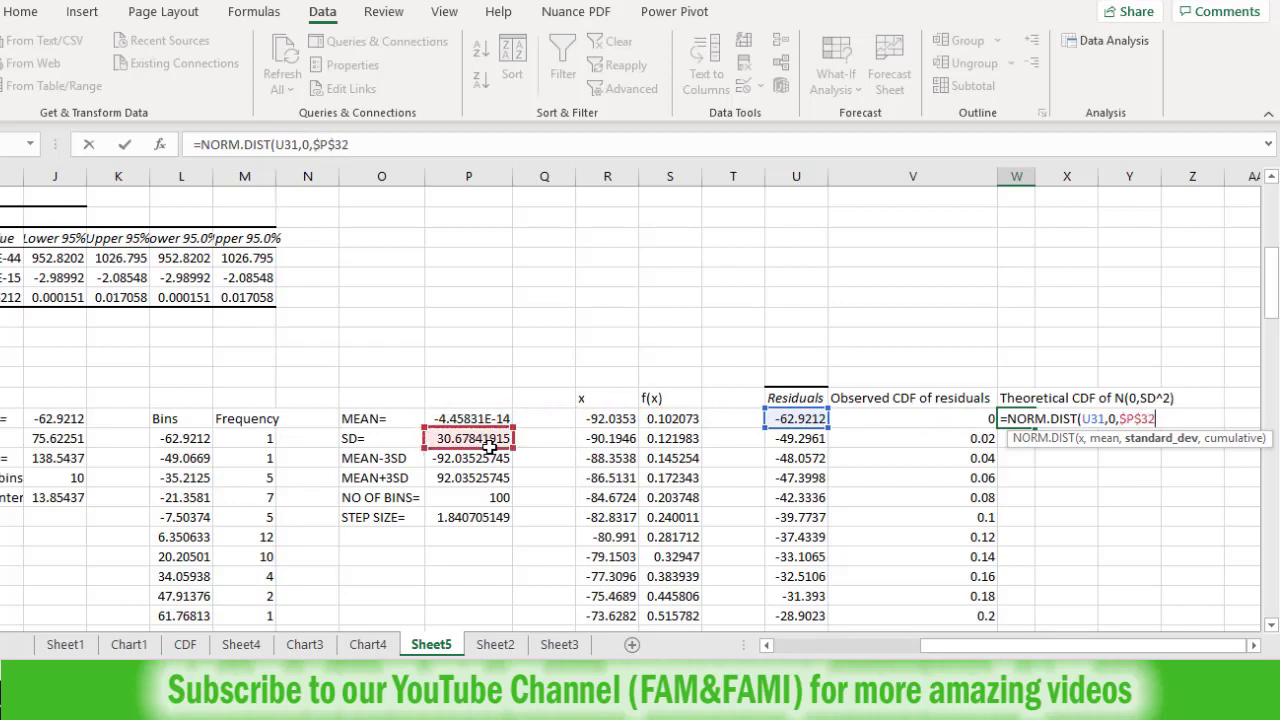
{"action": "type", "text": ",T"}
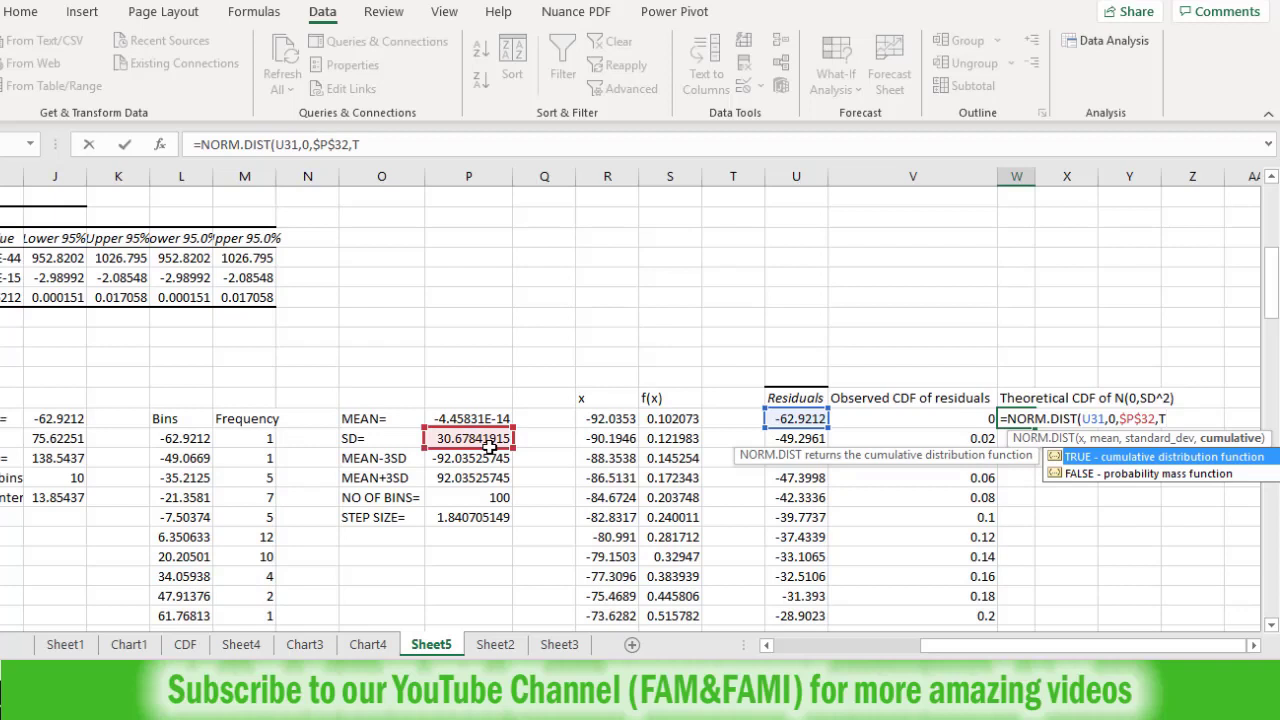
{"action": "type", "text": "RUE)"}
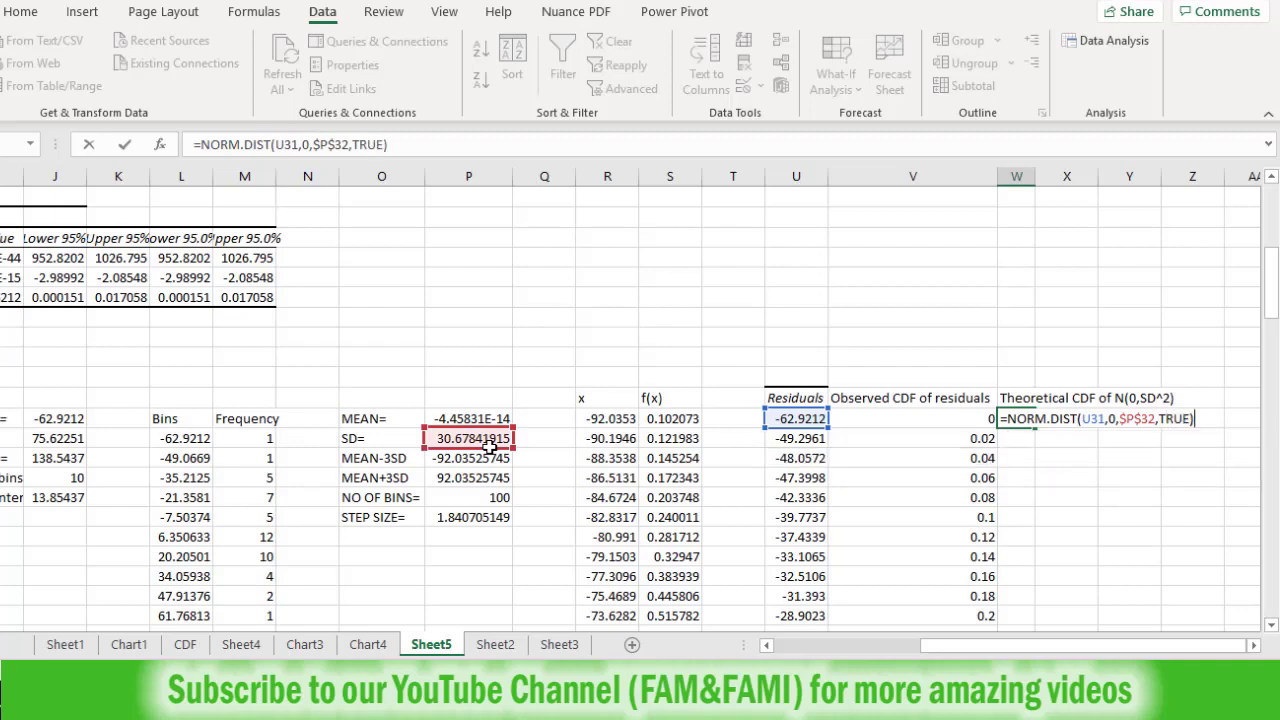
{"action": "key", "text": "ctrl+Return"}
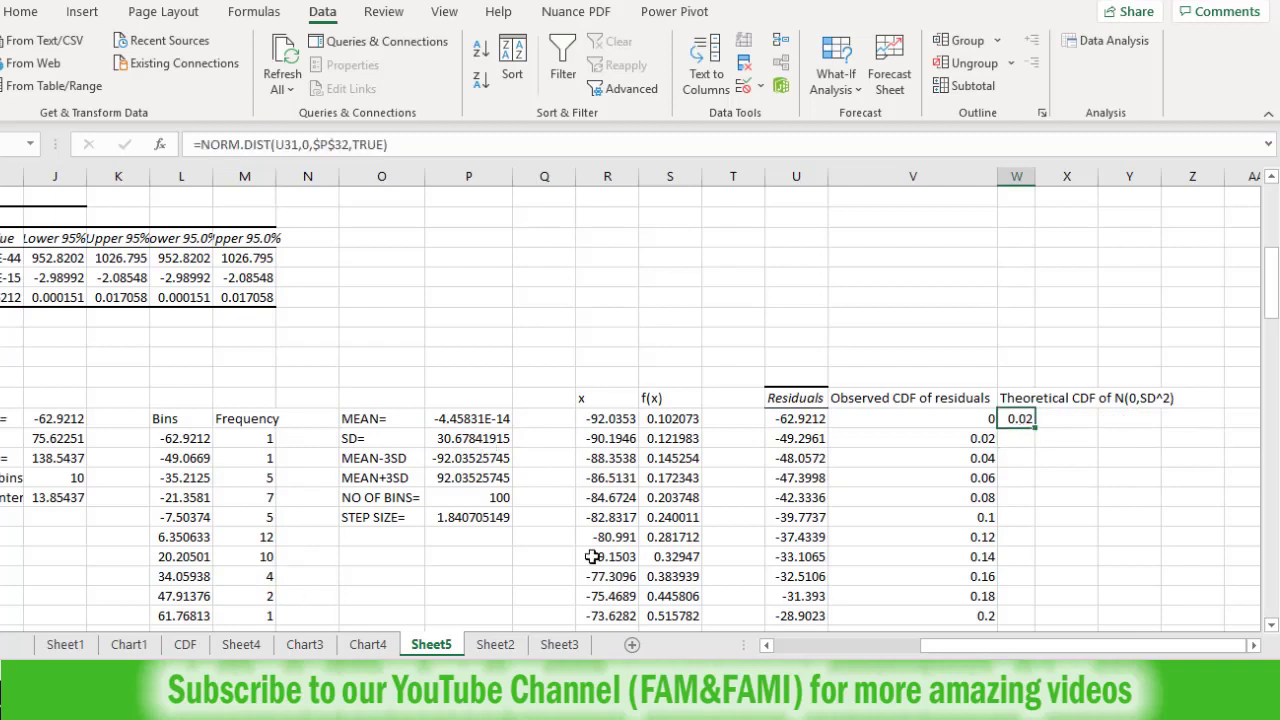
{"action": "double_click", "coordinate": [1036, 428]}
{"action": "left_click_drag", "start_coordinate": [1036, 178], "coordinate": [1176, 180]}
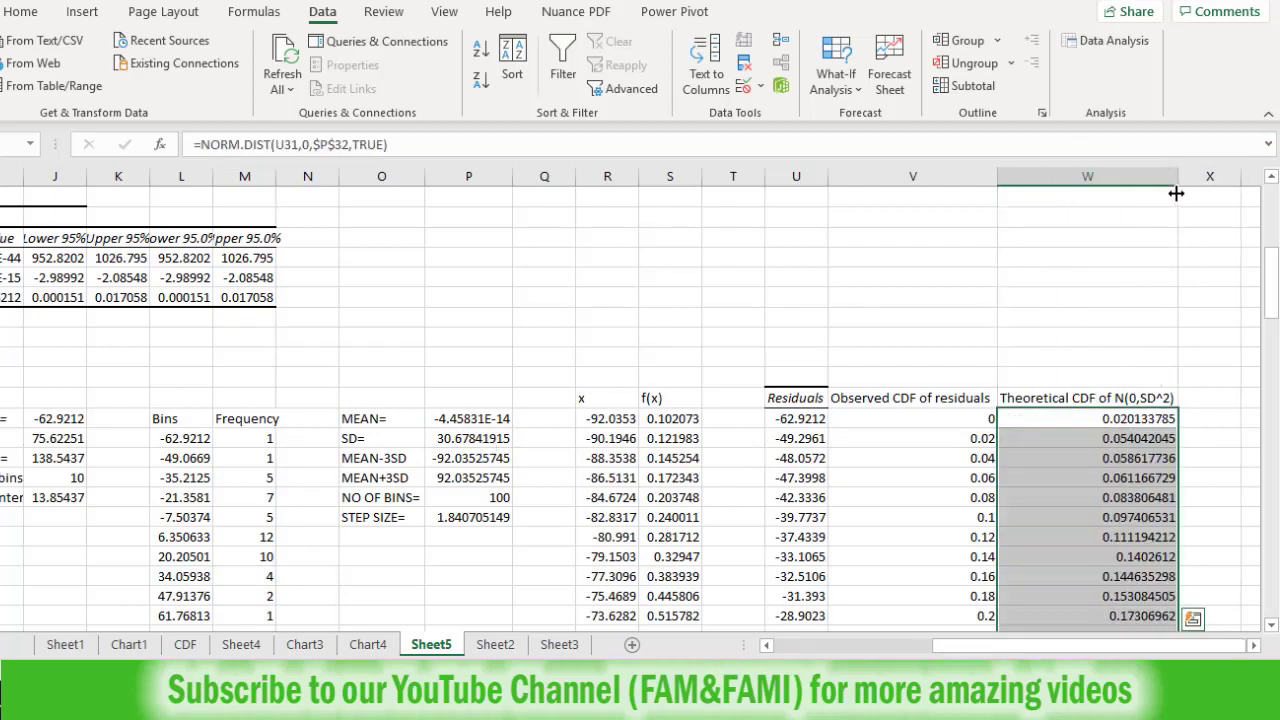
{"action": "key", "text": "Up"}
{"action": "key", "text": "Left"}
{"action": "key", "text": "shift+Down"}
{"action": "key", "text": "shift+Down"}
{"action": "key", "text": "shift+Down"}
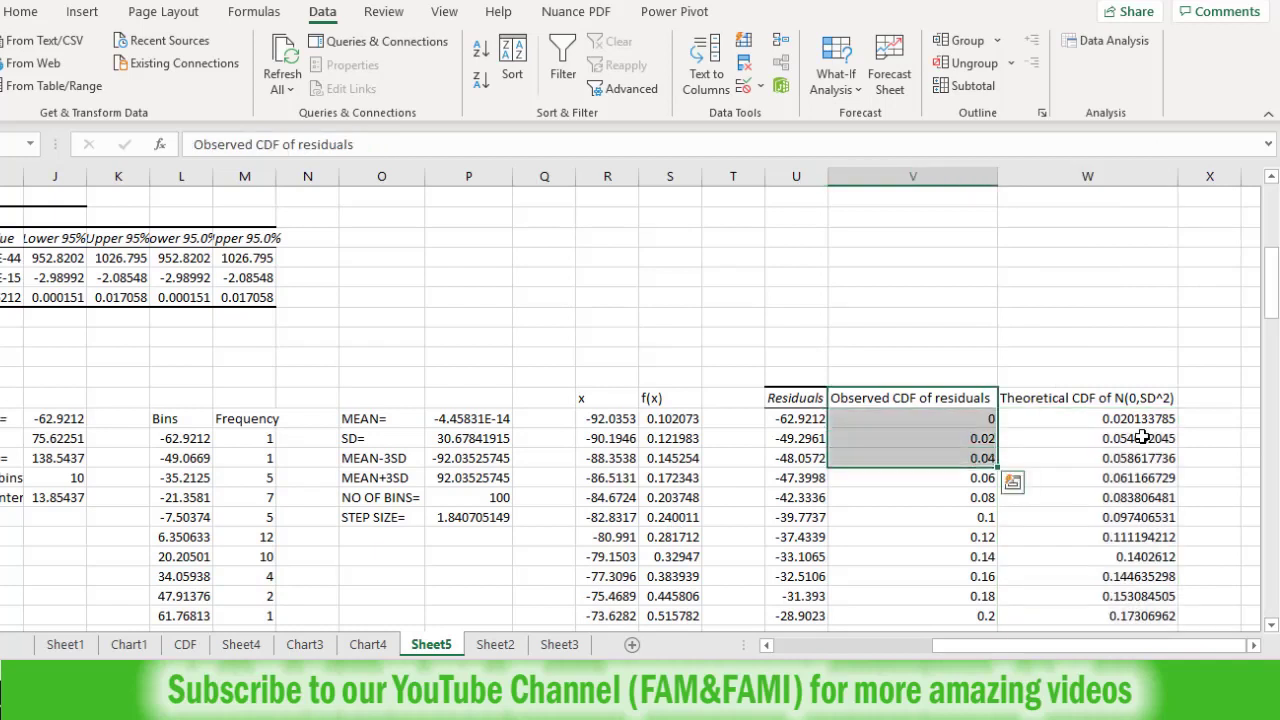
{"action": "key", "text": "shift+Right"}
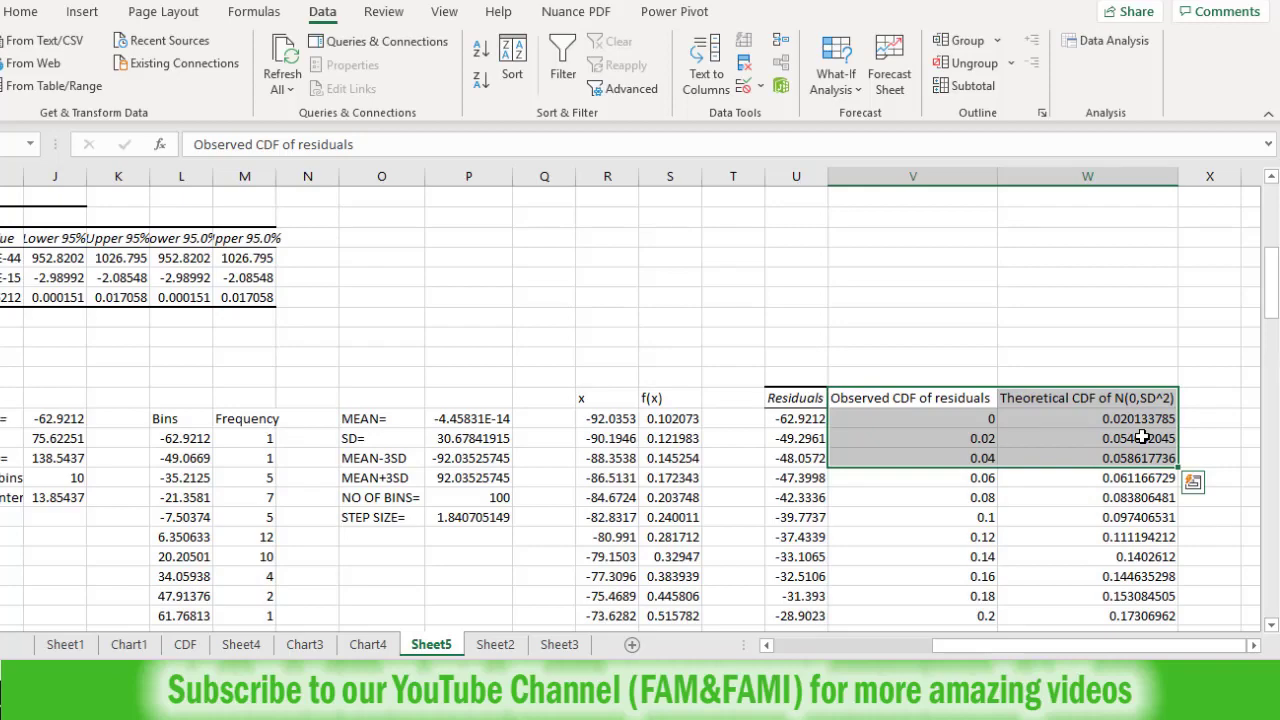
Copy the Theoretical CDF column with its header, paste it as values only into column X, and widen column X
{"action": "key", "text": "Right"}
{"action": "key", "text": "ctrl+shift+Down"}
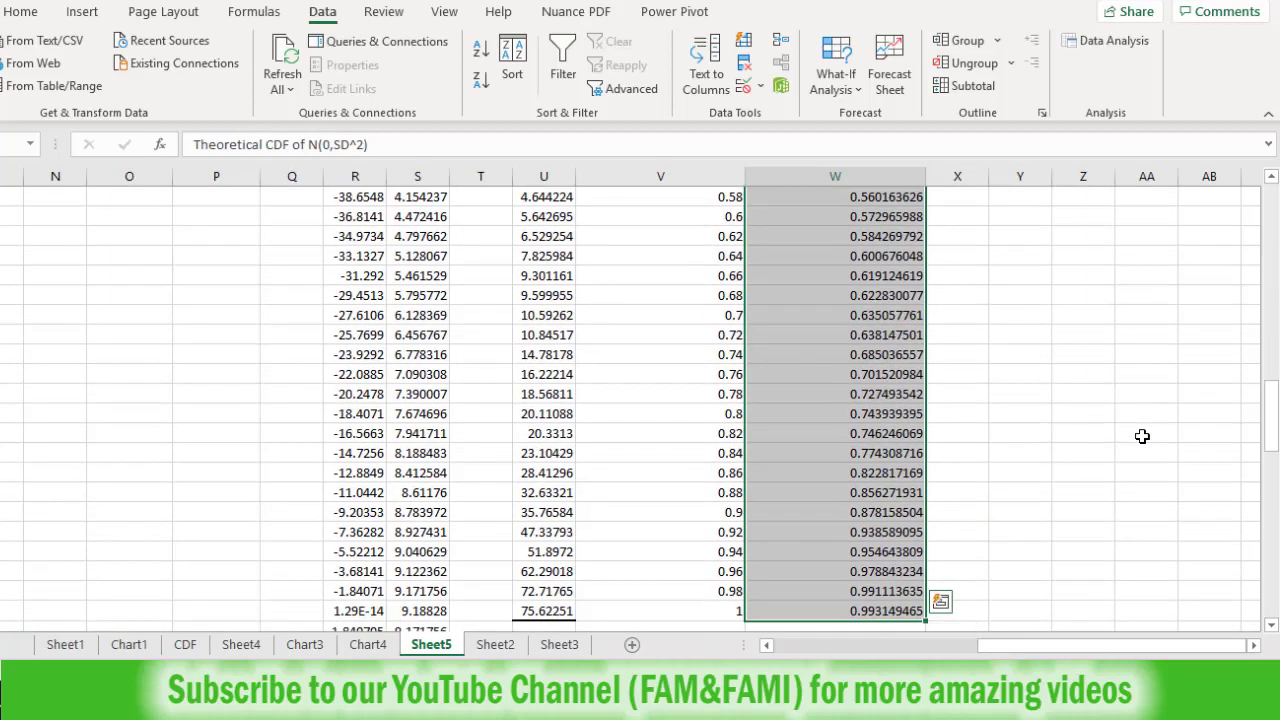
{"action": "key", "text": "ctrl+c"}
{"action": "key", "text": "ctrl+Up"}
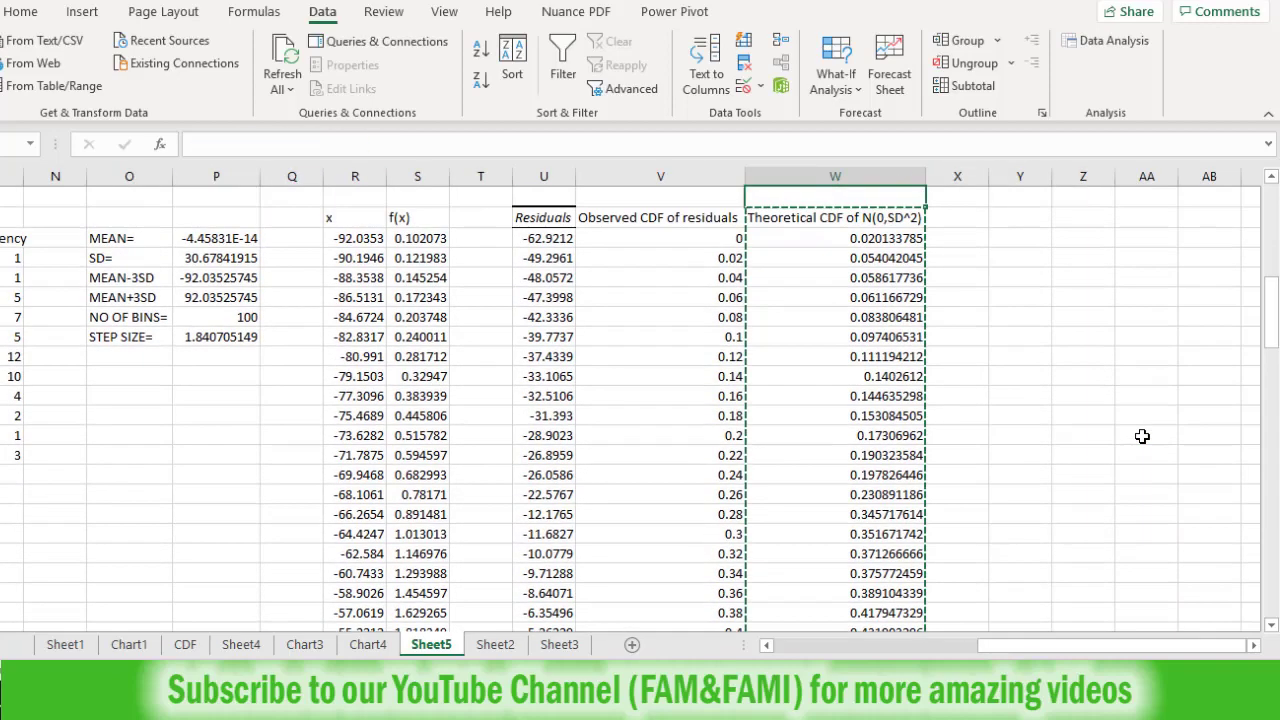
{"action": "left_click", "coordinate": [964, 216]}
{"action": "right_click", "coordinate": [964, 216]}
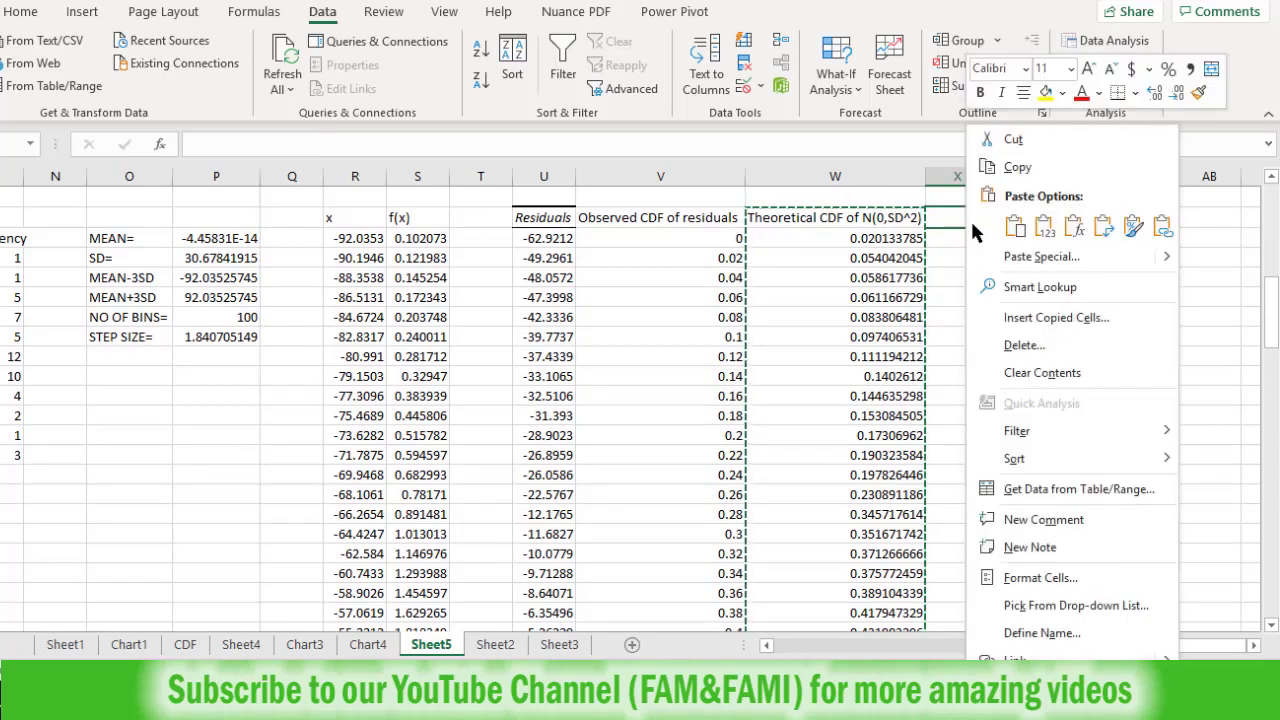
{"action": "left_click", "coordinate": [1034, 258]}
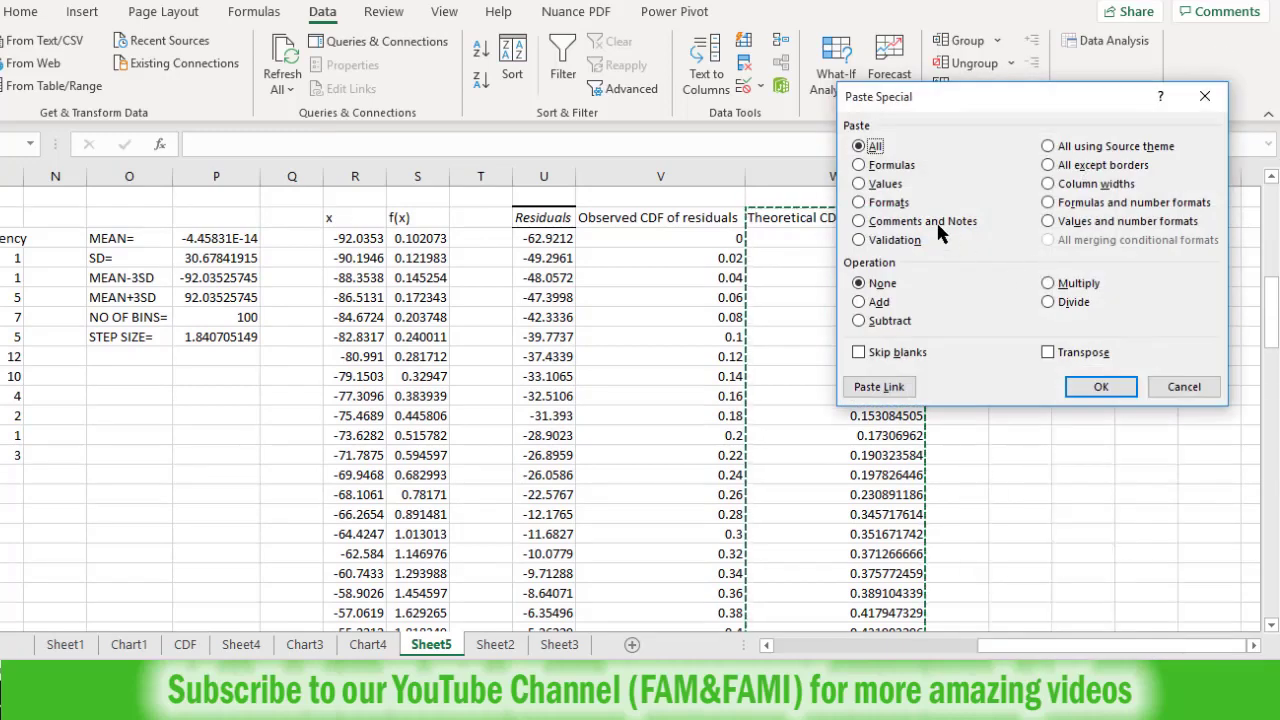
{"action": "left_click", "coordinate": [884, 186]}
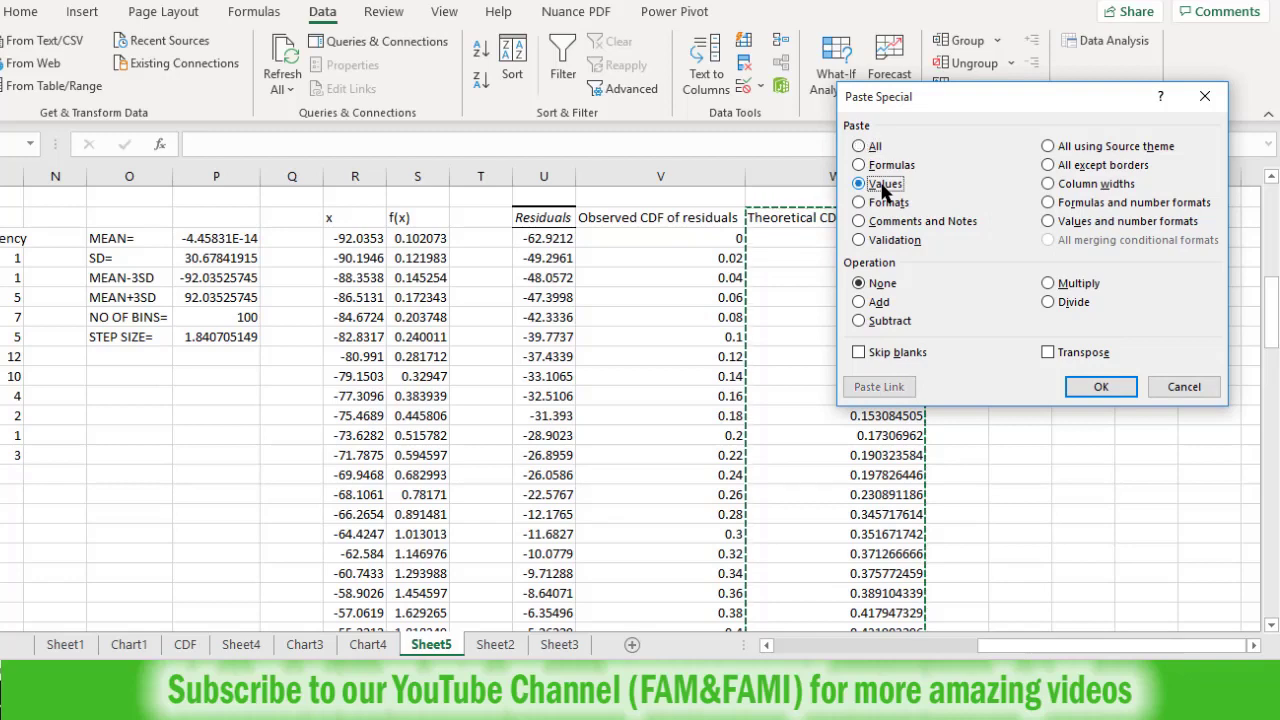
{"action": "left_click", "coordinate": [1101, 390]}
{"action": "left_click_drag", "start_coordinate": [965, 240], "coordinate": [886, 537]}
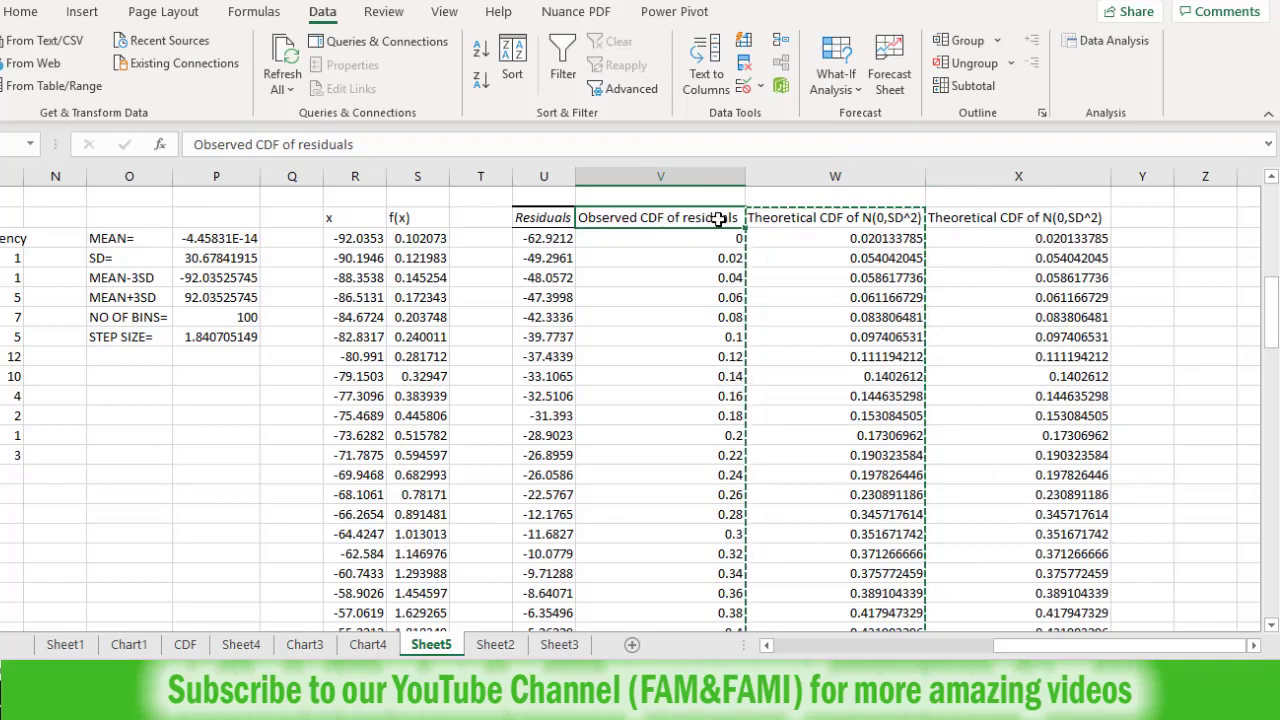
Copy the Observed CDF column V with its header and paste it as values only into column Y, widened to fit
{"action": "key", "text": "ctrl+shift+Down"}
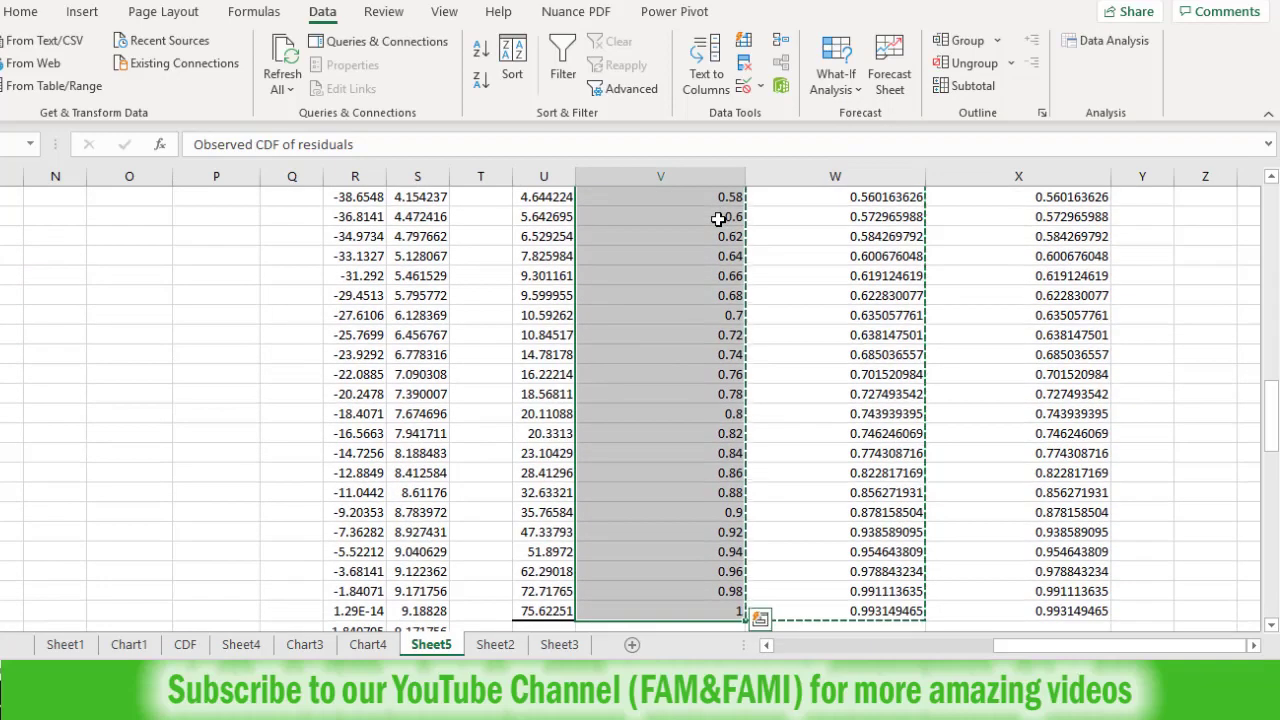
{"action": "key", "text": "ctrl+c"}
{"action": "key", "text": "Right"}
{"action": "key", "text": "Right"}
{"action": "key", "text": "Right"}
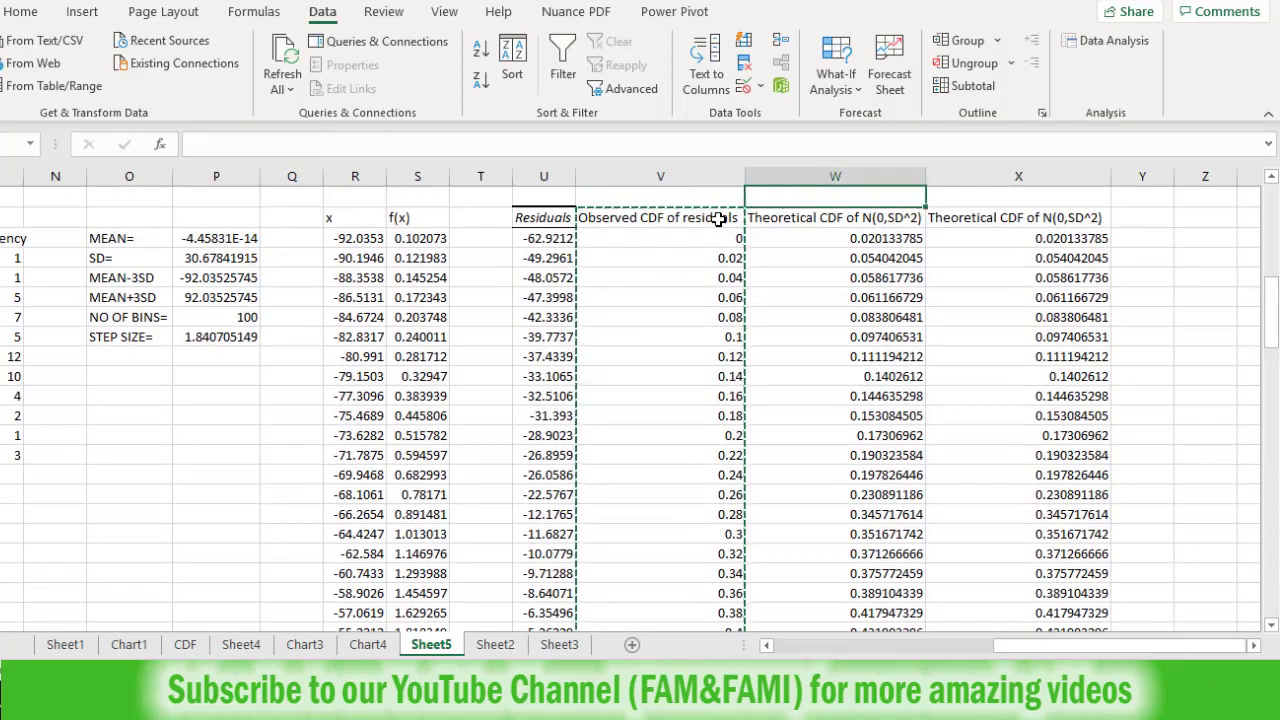
{"action": "right_click", "coordinate": [1145, 218]}
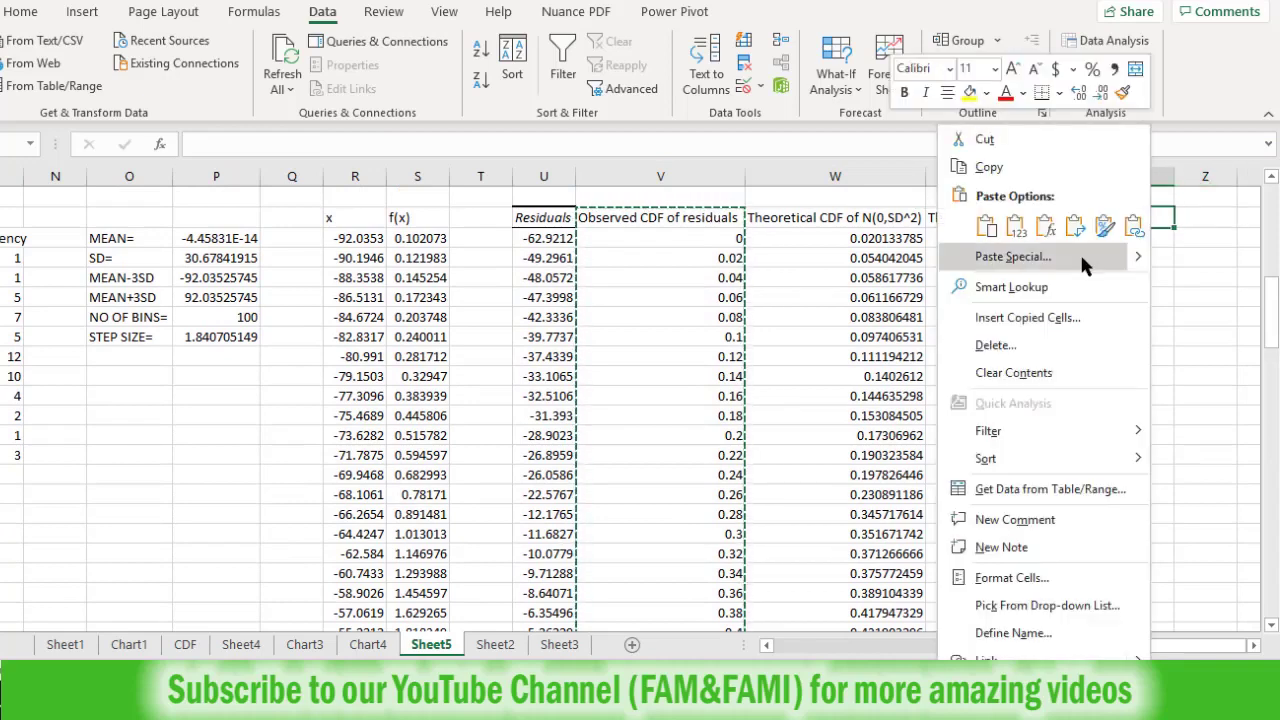
{"action": "left_click", "coordinate": [1080, 254]}
{"action": "left_click", "coordinate": [905, 183]}
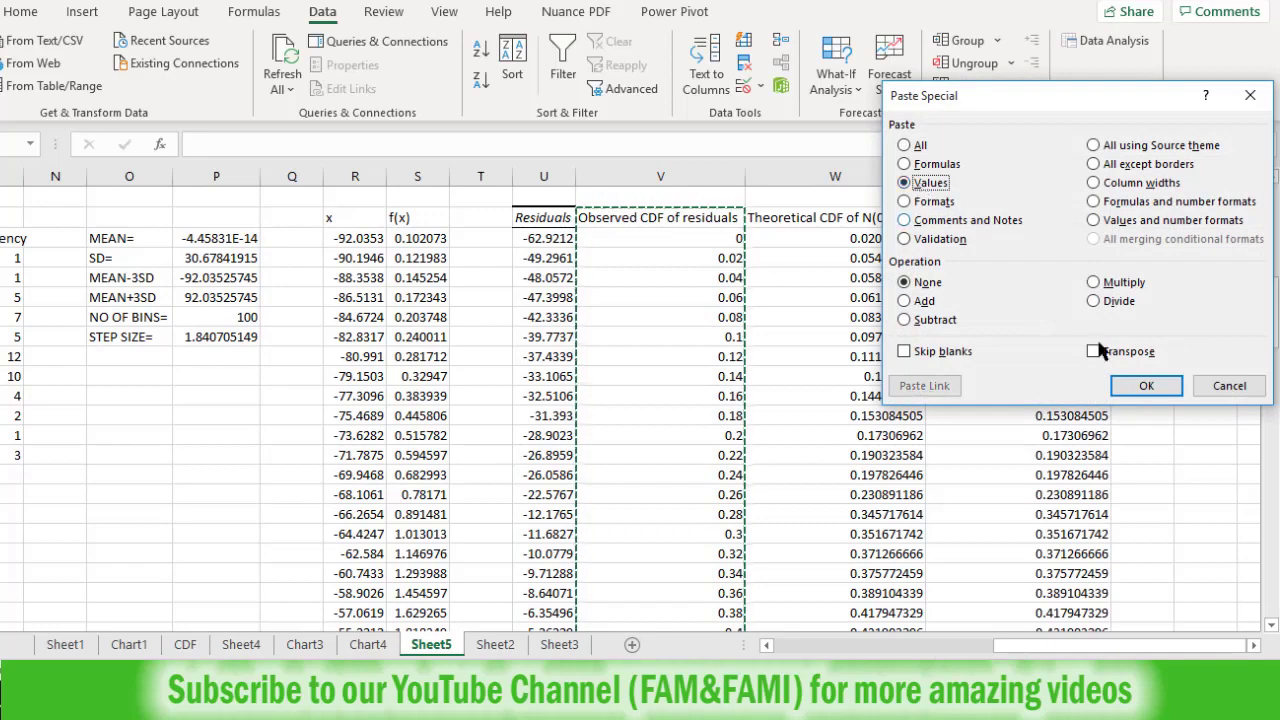
{"action": "left_click", "coordinate": [1147, 385]}
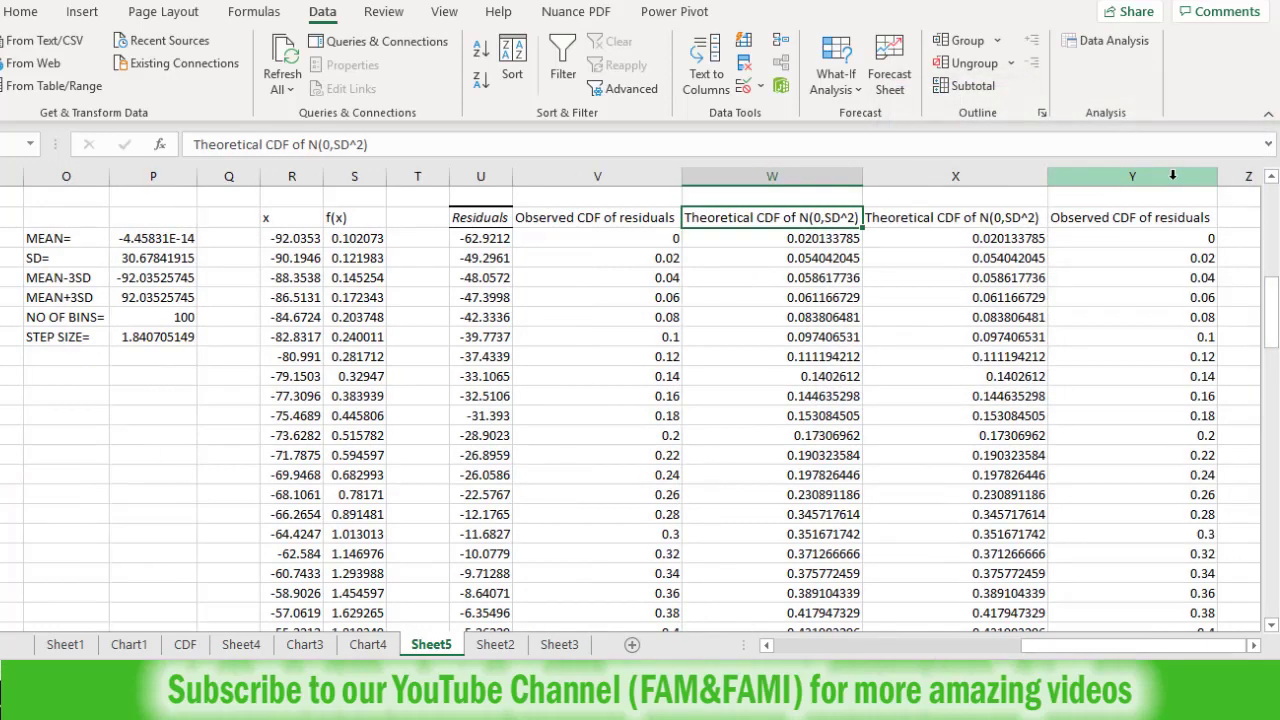
{"action": "key", "text": "shift+Down"}
{"action": "key", "text": "shift+Down"}
{"action": "key", "text": "shift+Down"}
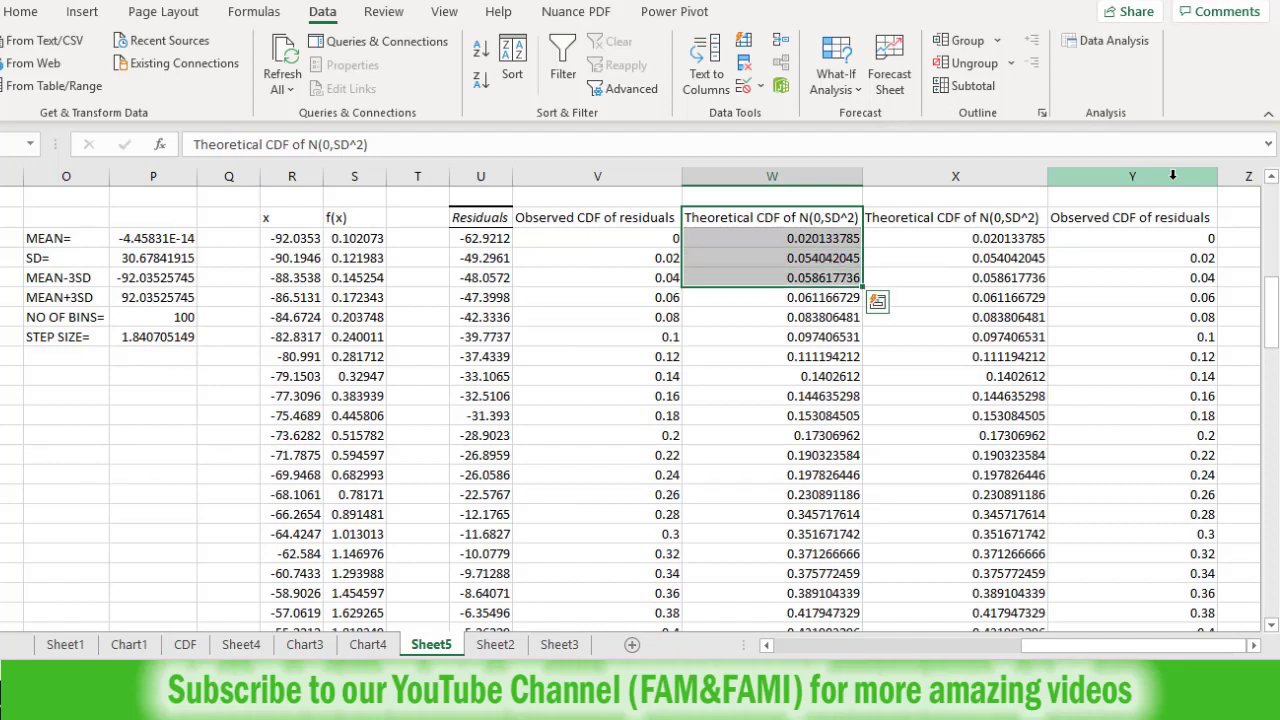
{"action": "key", "text": "shift+Right"}
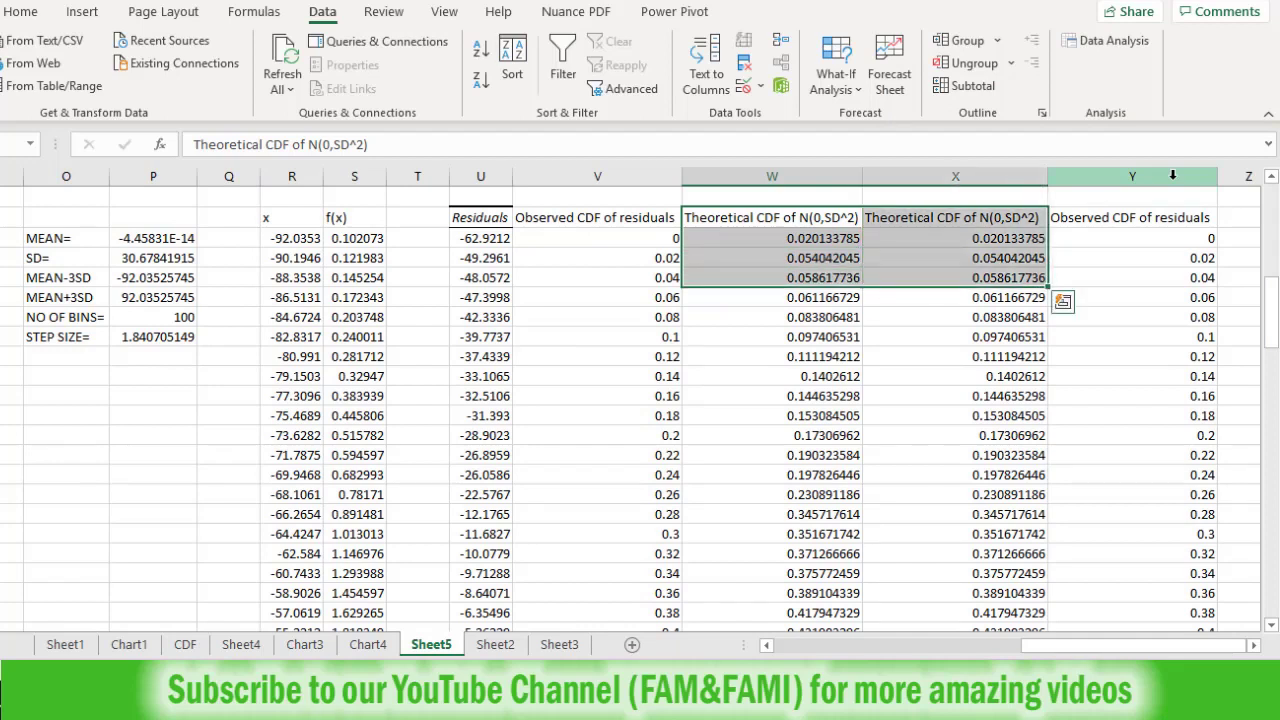
{"action": "key", "text": "shift+Right"}
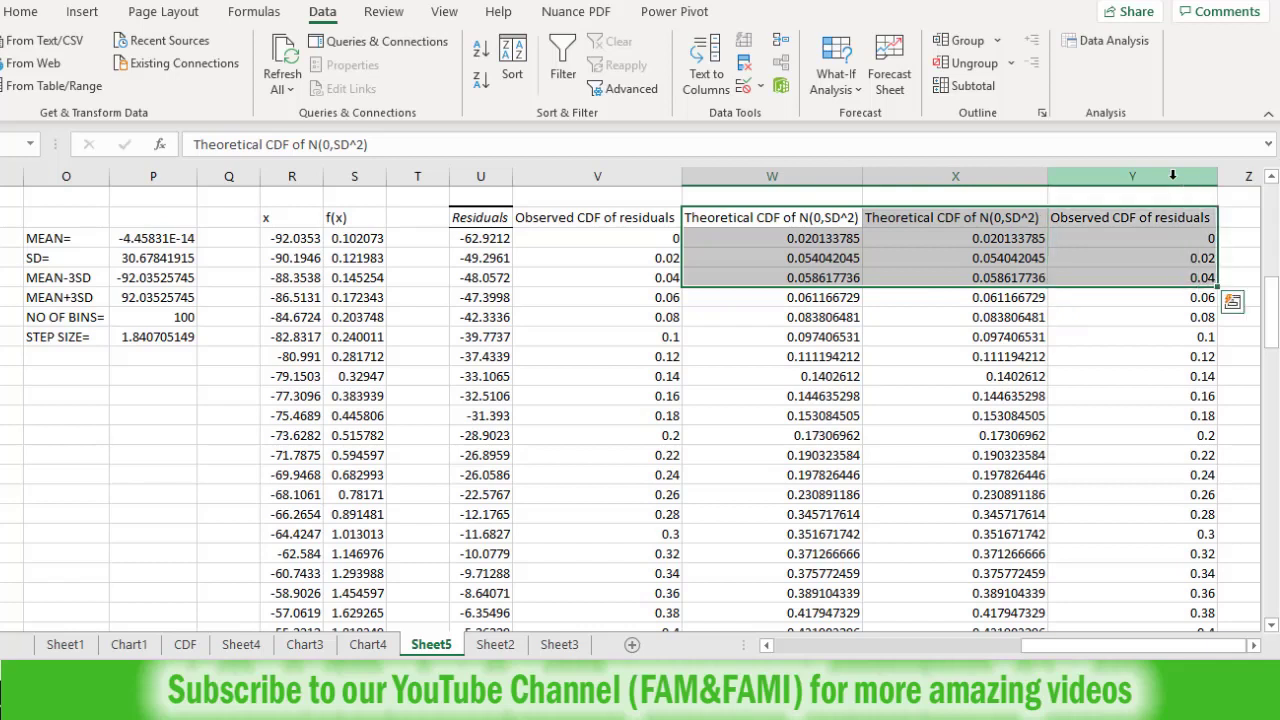
{"action": "key", "text": "shift+Down"}
{"action": "key", "text": "shift+Down"}
{"action": "key", "text": "shift+Down"}
{"action": "key", "text": "shift+Down"}
{"action": "key", "text": "shift+Down"}
{"action": "key", "text": "shift+Down"}
{"action": "key", "text": "shift+Down"}
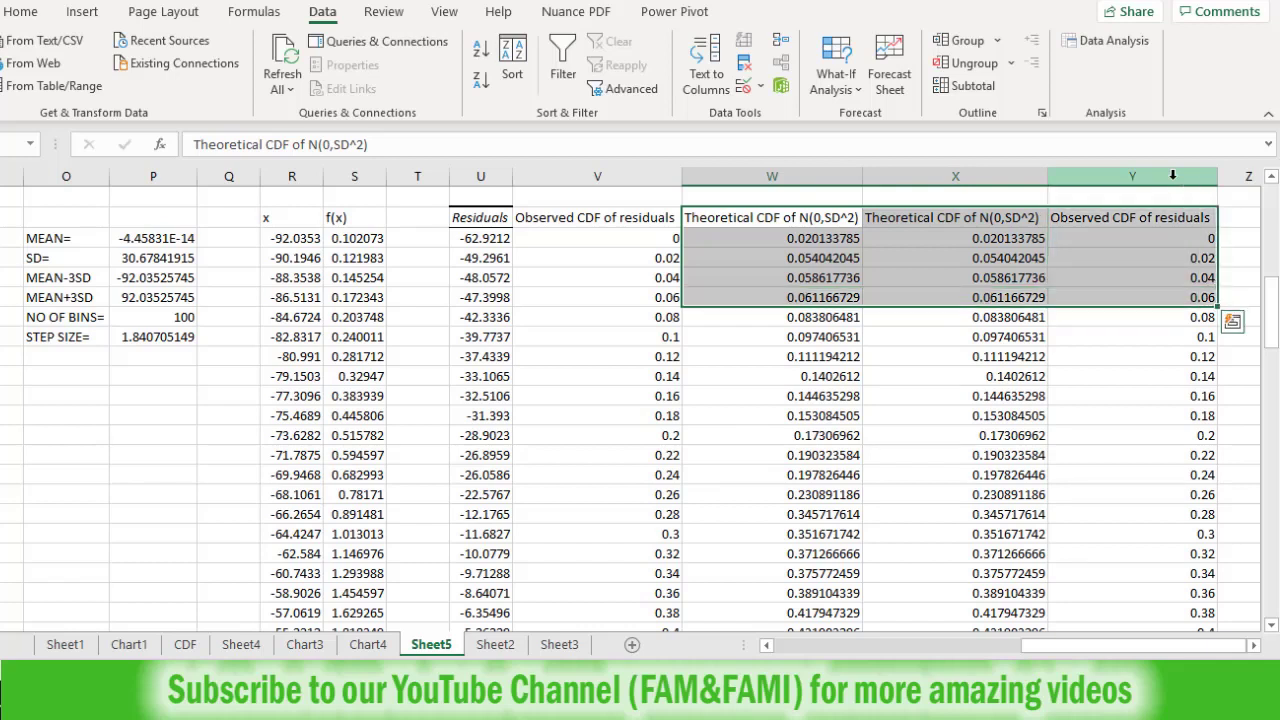
{"action": "key", "text": "shift+Down"}
{"action": "key", "text": "shift+Down"}
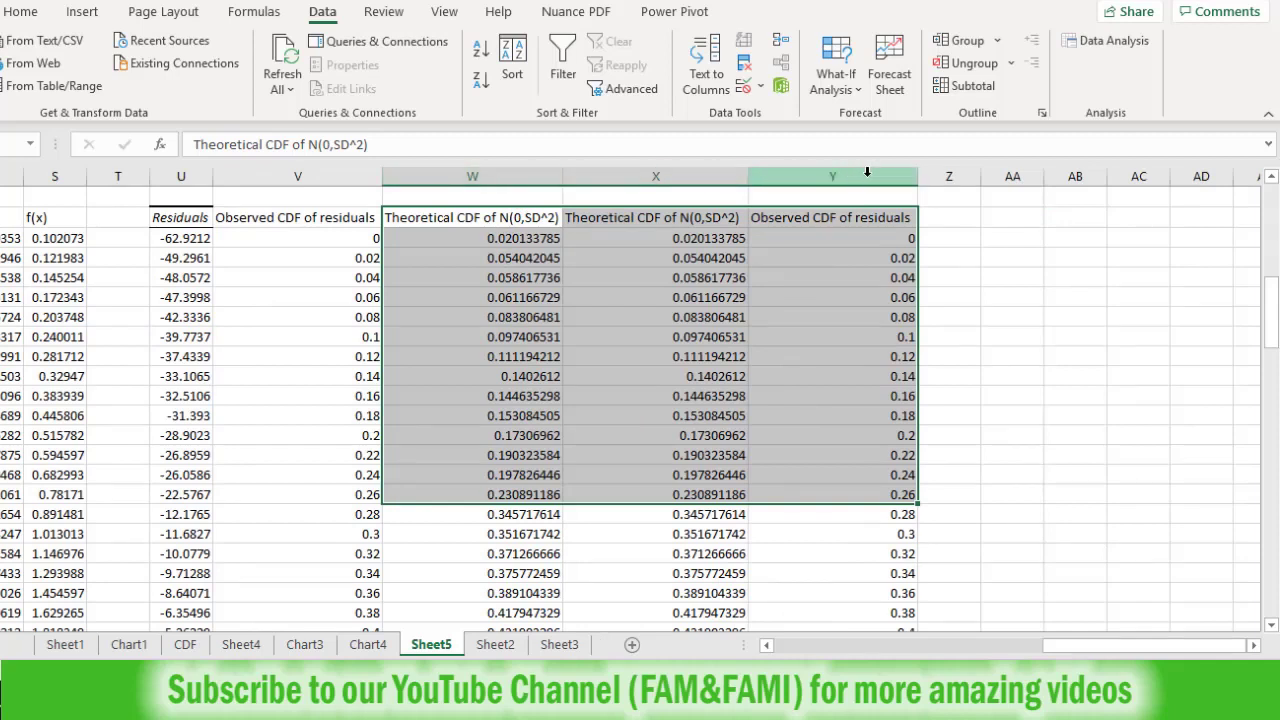
{"action": "left_click_drag", "start_coordinate": [472, 176], "coordinate": [629, 175]}
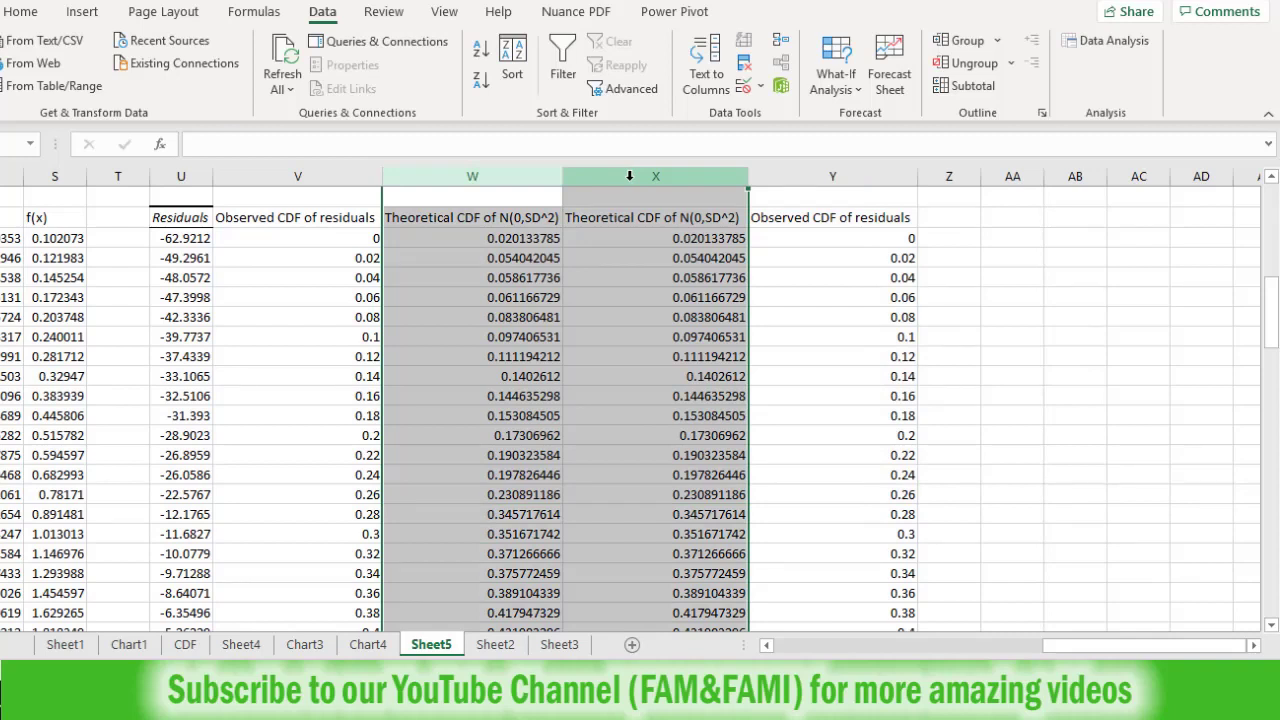
{"action": "left_click", "coordinate": [826, 175]}
{"action": "left_click_drag", "start_coordinate": [826, 175], "coordinate": [552, 189]}
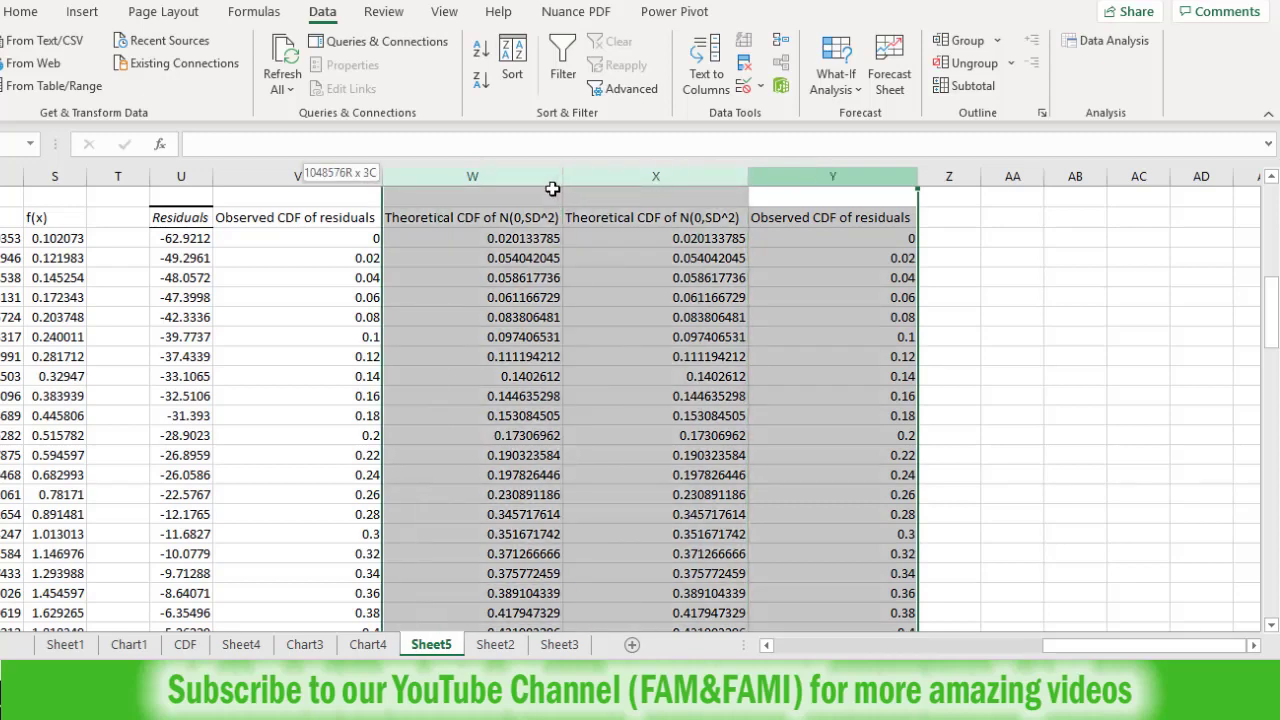
Insert a scatter chart with smooth lines and markers from the CDF data in W30:Y81, including the headers
{"action": "left_click", "coordinate": [465, 220]}
{"action": "key", "text": "ctrl+shift+Right"}
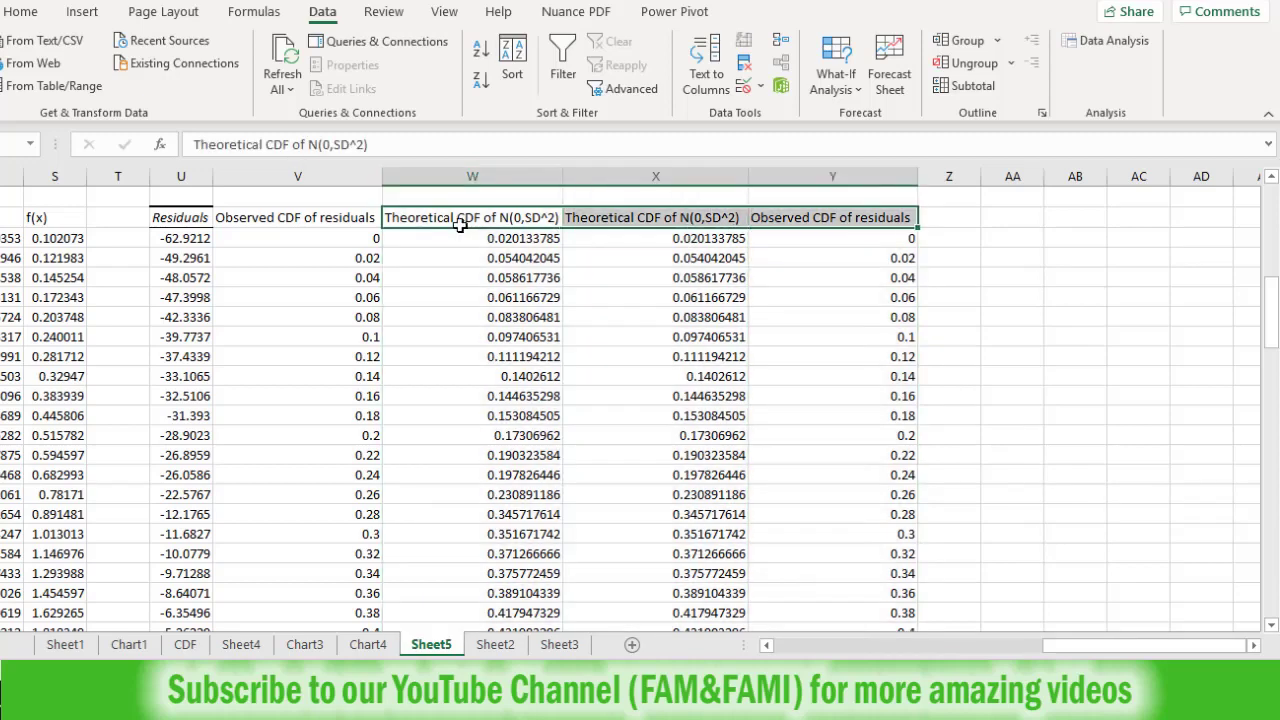
{"action": "key", "text": "ctrl+shift+Down"}
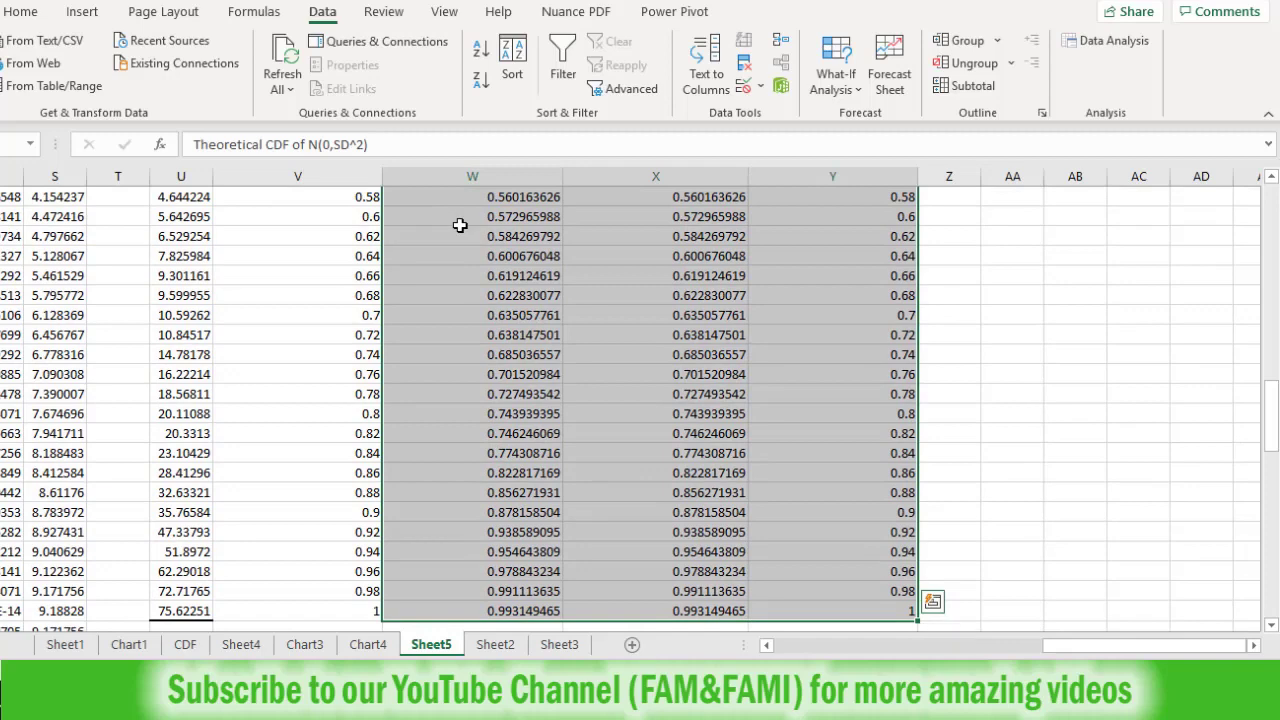
{"action": "left_click", "coordinate": [80, 14]}
{"action": "left_click", "coordinate": [512, 88]}
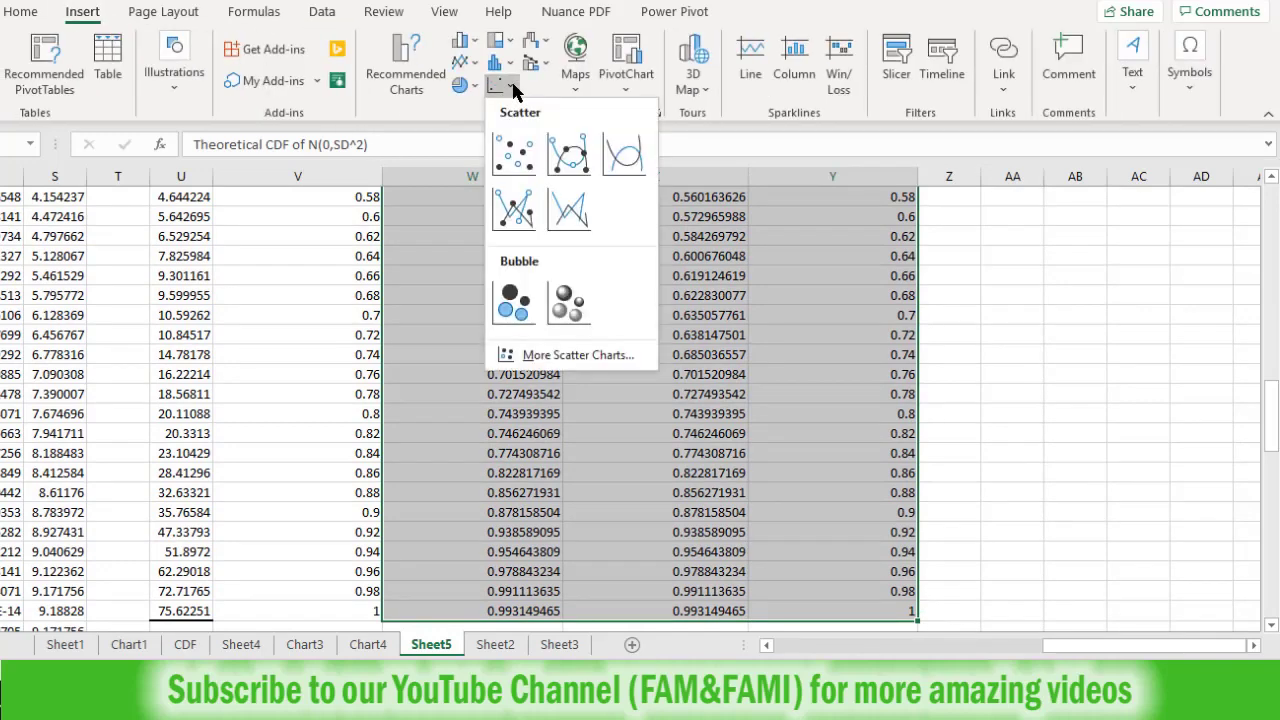
{"action": "left_click", "coordinate": [569, 157]}
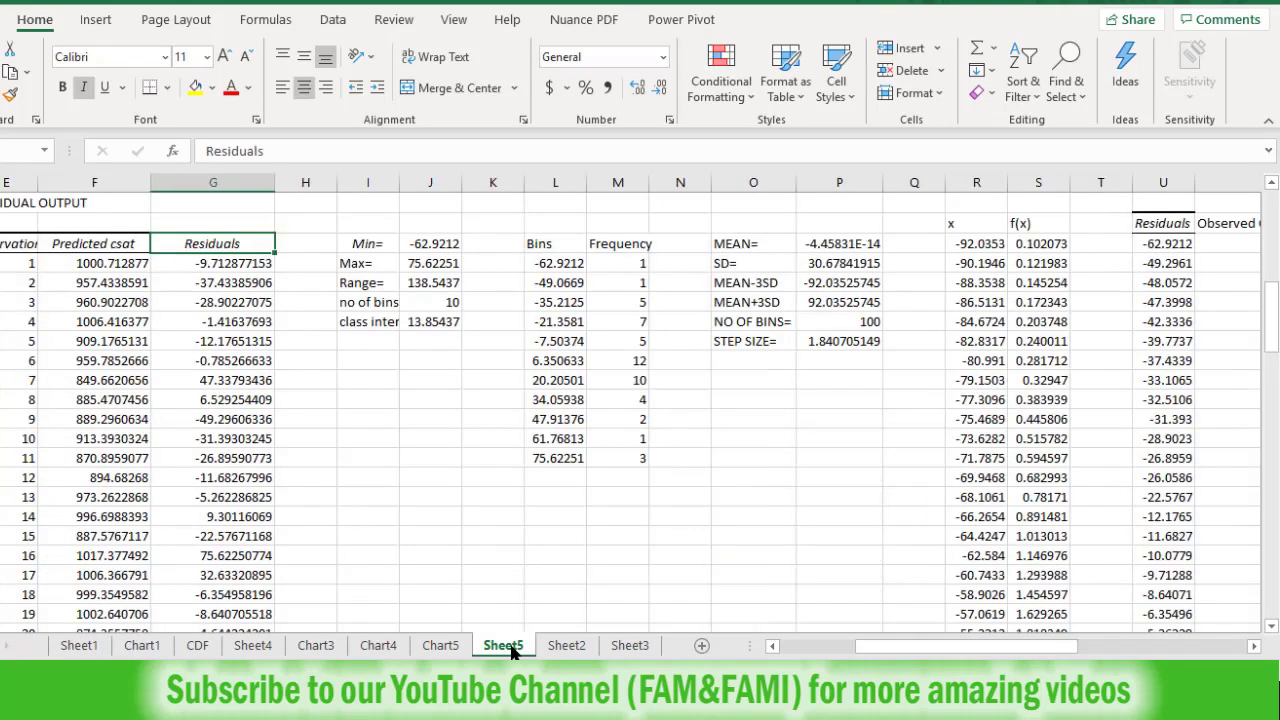
Copy the unsorted Residuals column with its header from column G of Sheet5 and paste it at AB30
{"action": "key", "text": "shift+Down"}
{"action": "key", "text": "shift+Down"}
{"action": "key", "text": "ctrl+shift+Down"}
{"action": "key", "text": "ctrl+c"}
{"action": "key", "text": "Right"}
{"action": "key", "text": "Right"}
{"action": "key", "text": "Right"}
{"action": "key", "text": "Right"}
{"action": "key", "text": "Right"}
{"action": "key", "text": "Right"}
{"action": "key", "text": "Right"}
{"action": "key", "text": "Right"}
{"action": "key", "text": "Right"}
{"action": "key", "text": "Right"}
{"action": "key", "text": "Right"}
{"action": "key", "text": "Right"}
{"action": "key", "text": "Right"}
{"action": "key", "text": "Right"}
{"action": "key", "text": "Right"}
{"action": "key", "text": "Right"}
{"action": "key", "text": "Right"}
{"action": "key", "text": "Right"}
{"action": "key", "text": "Right"}
{"action": "key", "text": "Right"}
{"action": "key", "text": "Right"}
{"action": "key", "text": "Right"}
{"action": "key", "text": "Right"}
{"action": "key", "text": "Right"}
{"action": "key", "text": "Right"}
{"action": "key", "text": "Right"}
{"action": "key", "text": "Right"}
{"action": "key", "text": "Right"}
{"action": "key", "text": "Right"}
{"action": "key", "text": "Right"}
{"action": "key", "text": "Left"}
{"action": "key", "text": "Left"}
{"action": "key", "text": "Left"}
{"action": "key", "text": "Left"}
{"action": "key", "text": "Left"}
{"action": "key", "text": "Left"}
{"action": "key", "text": "Left"}
{"action": "key", "text": "Left"}
{"action": "key", "text": "Up"}
{"action": "key", "text": "Down"}
{"action": "key", "text": "Up"}
{"action": "key", "text": "Left"}
{"action": "key", "text": "ctrl+v"}
Label AC31 "skew=" and start a SKEW formula in AD31 on the copied residuals, beginning at AB31
{"action": "key", "text": "Right"}
{"action": "key", "text": "Down"}
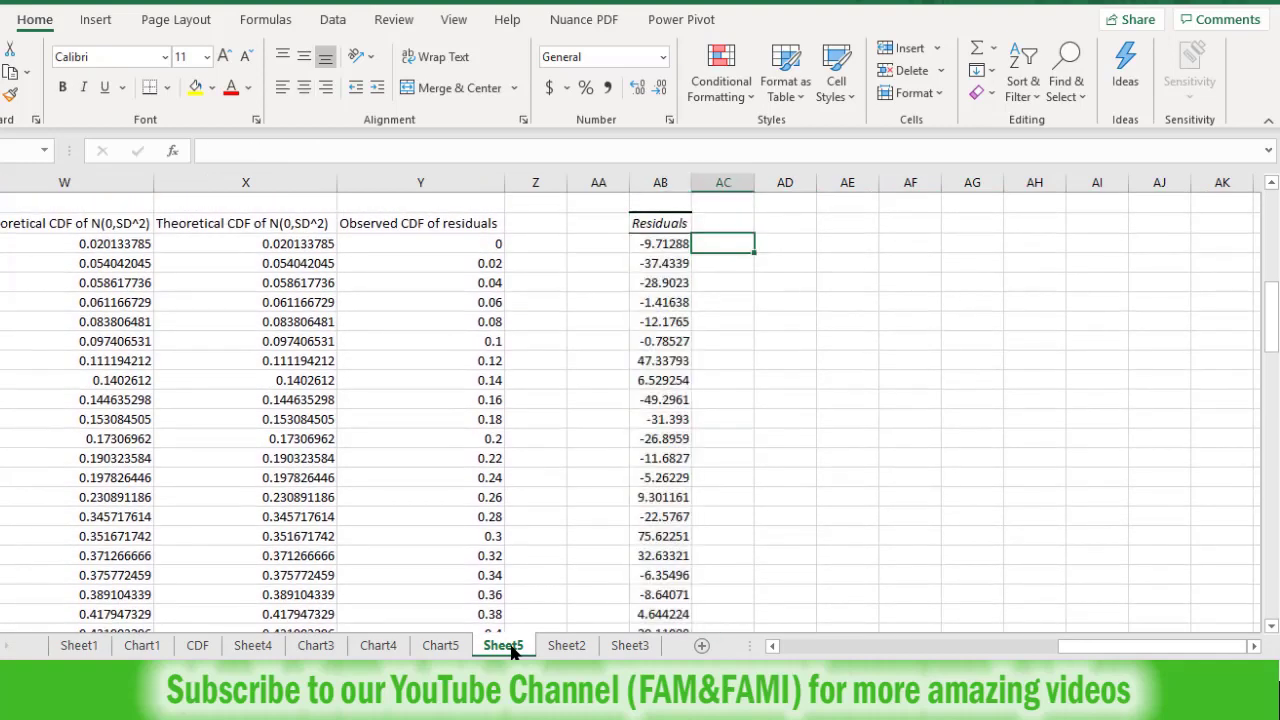
{"action": "type", "text": "skew="}
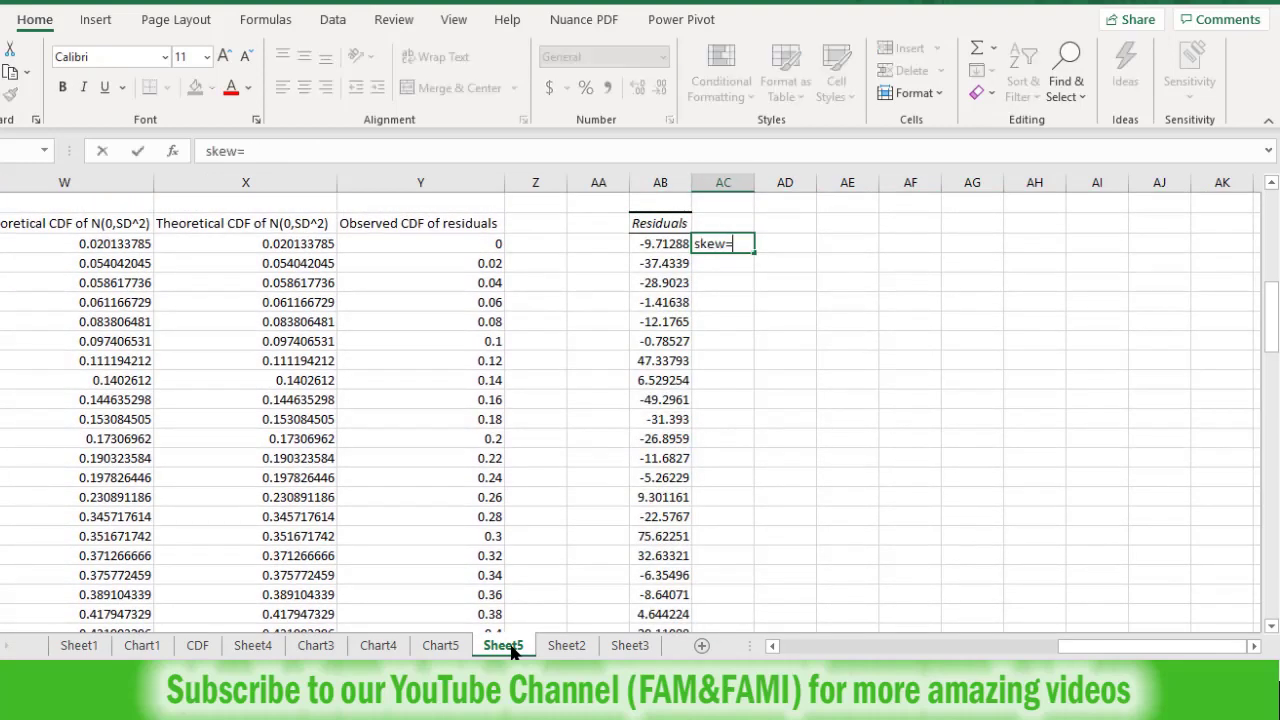
{"action": "key", "text": "Right"}
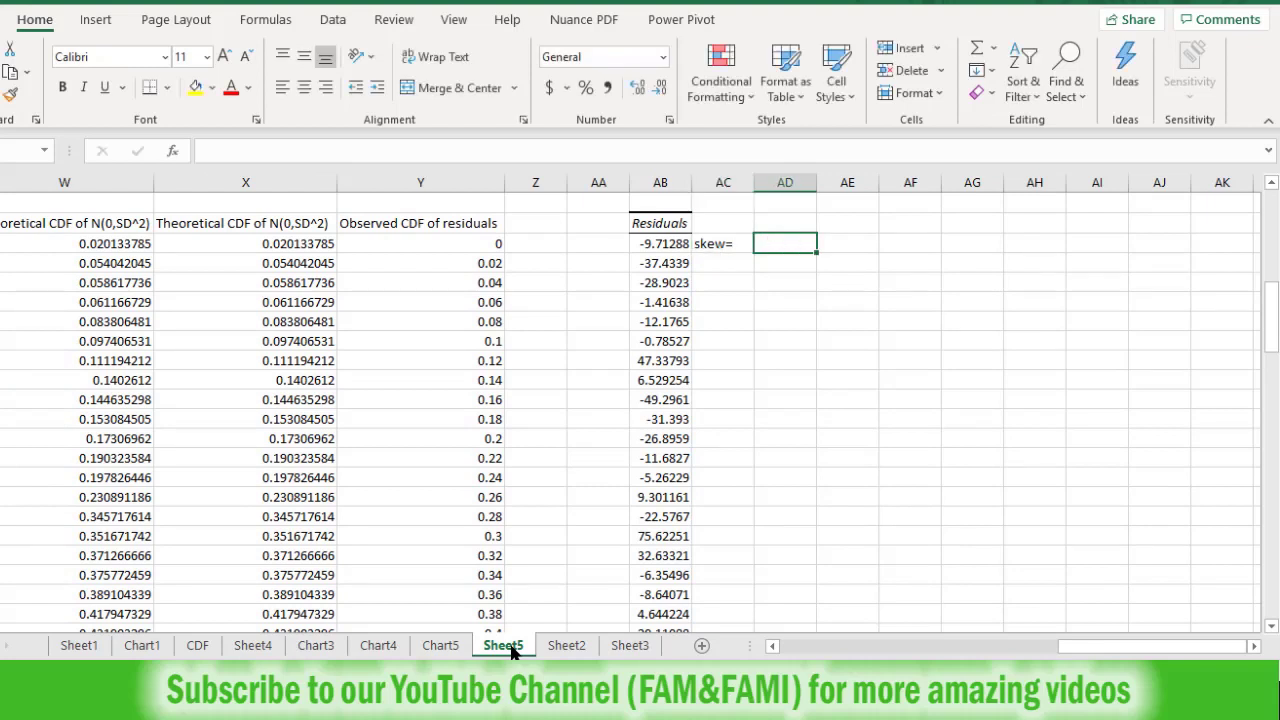
{"action": "type", "text": "=SKEW("}
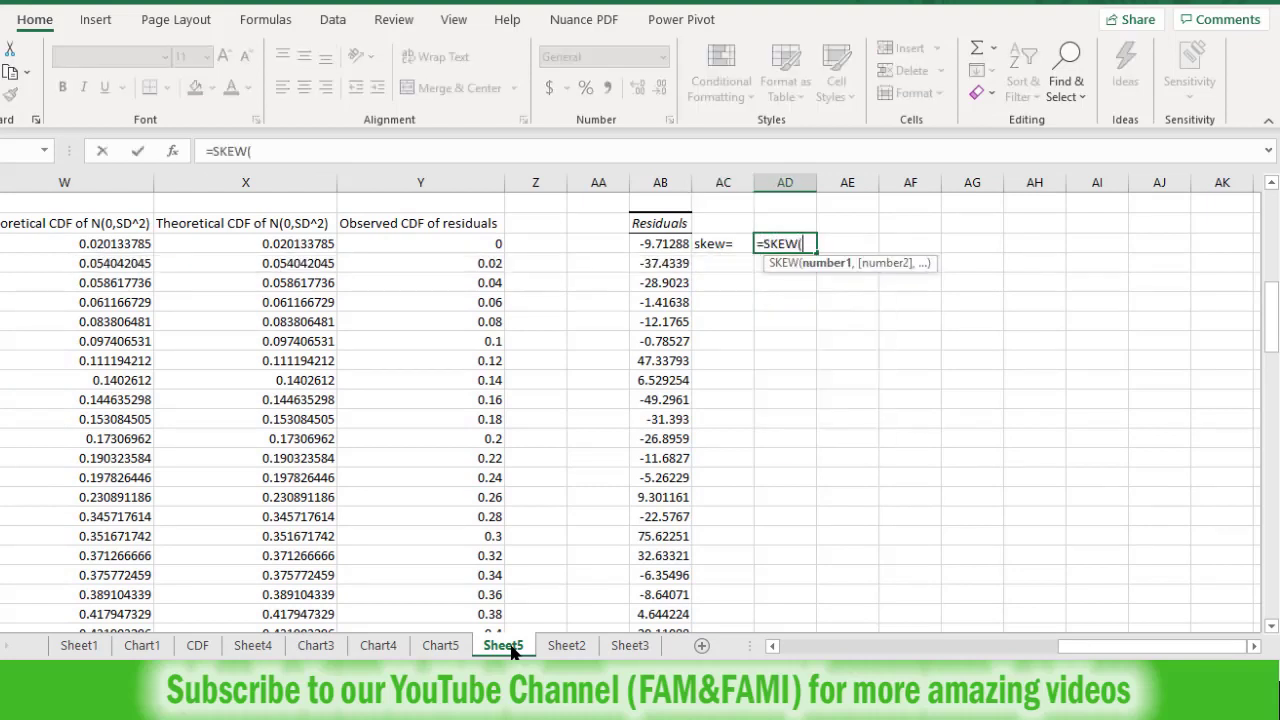
{"action": "key", "text": "Left"}
{"action": "key", "text": "Left"}
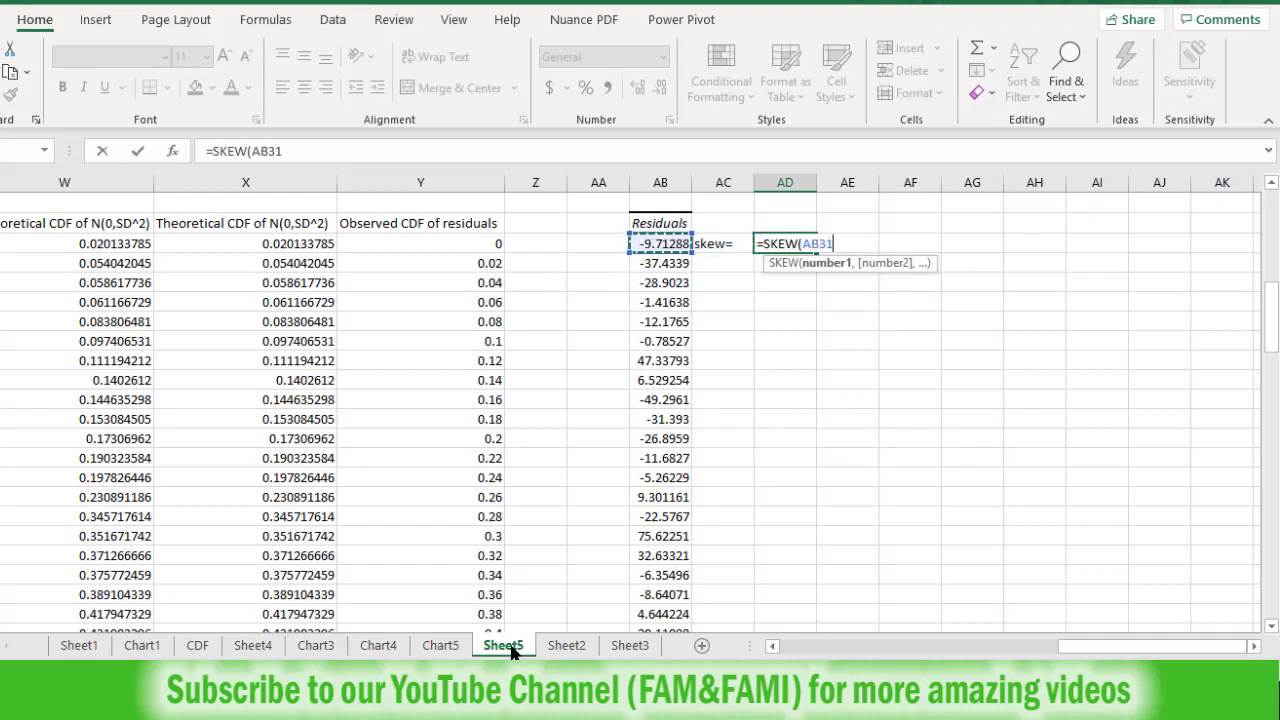